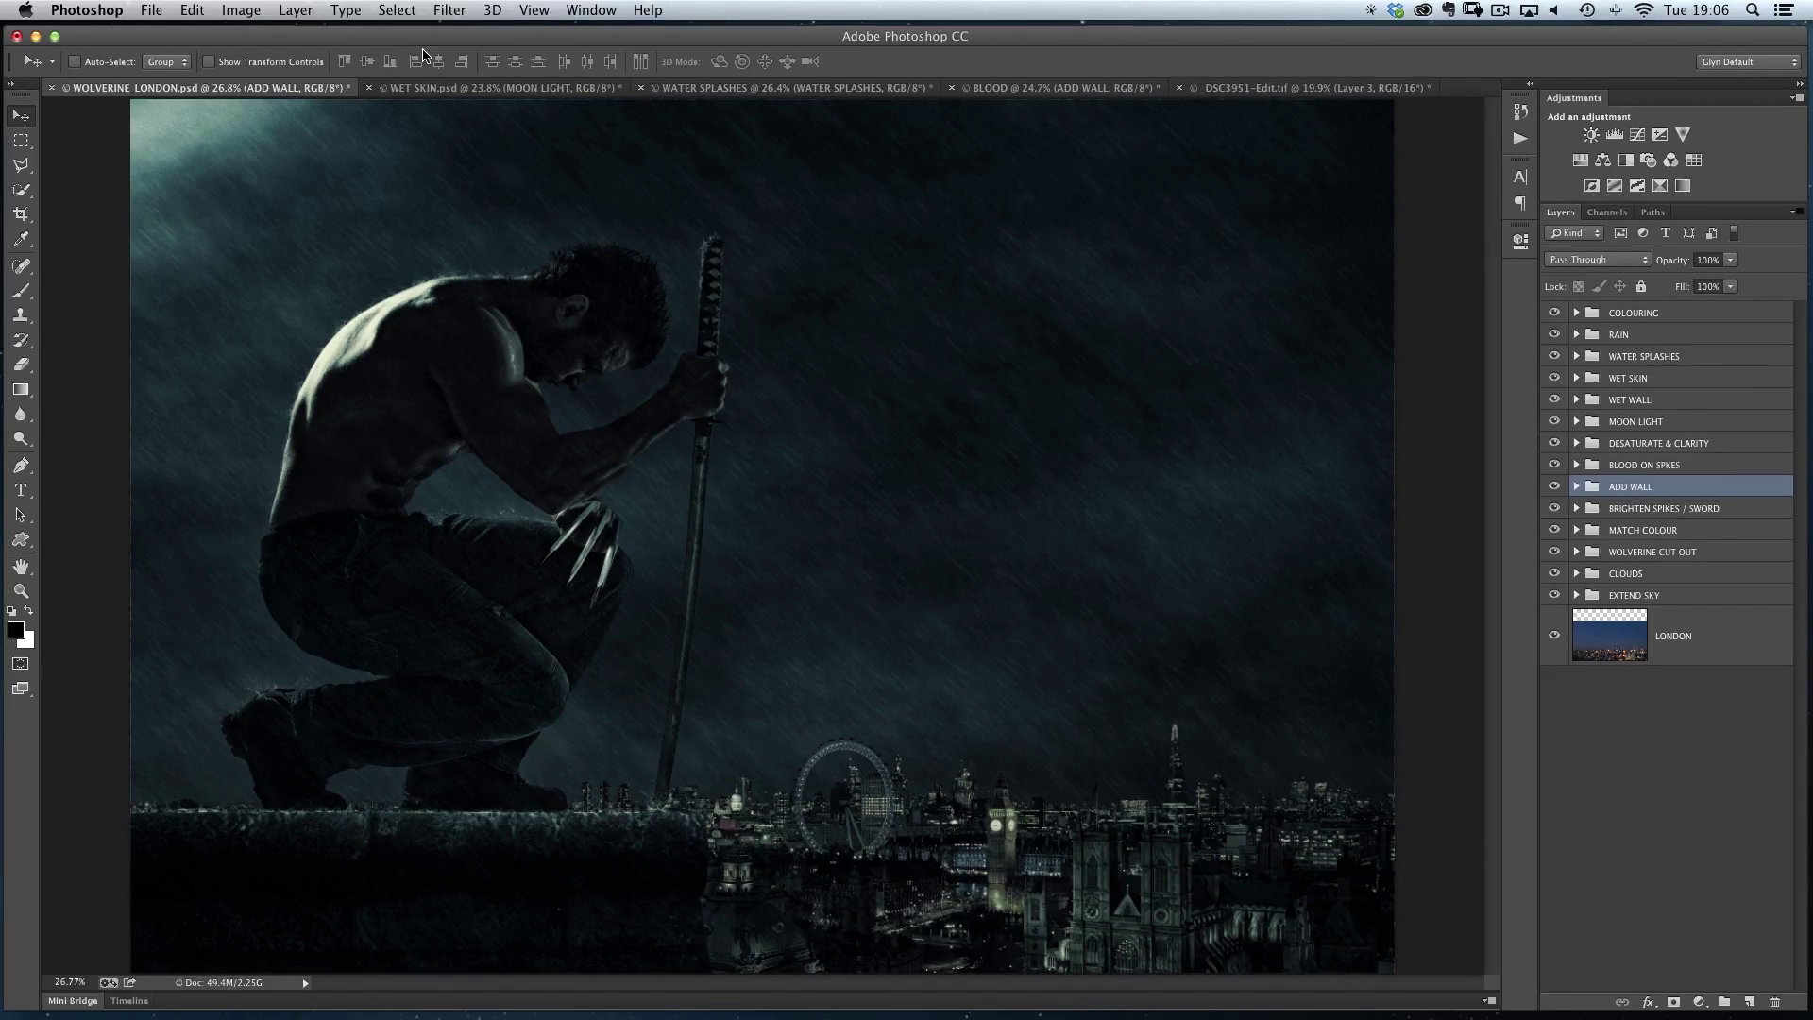
- Switch to Chrome and find the "How to create your very own X Men Wolverine Picture" video on the YouTube channel page
{"action": "scroll", "coordinate": [490, 404], "scroll_direction": "up", "scroll_amount": 3}
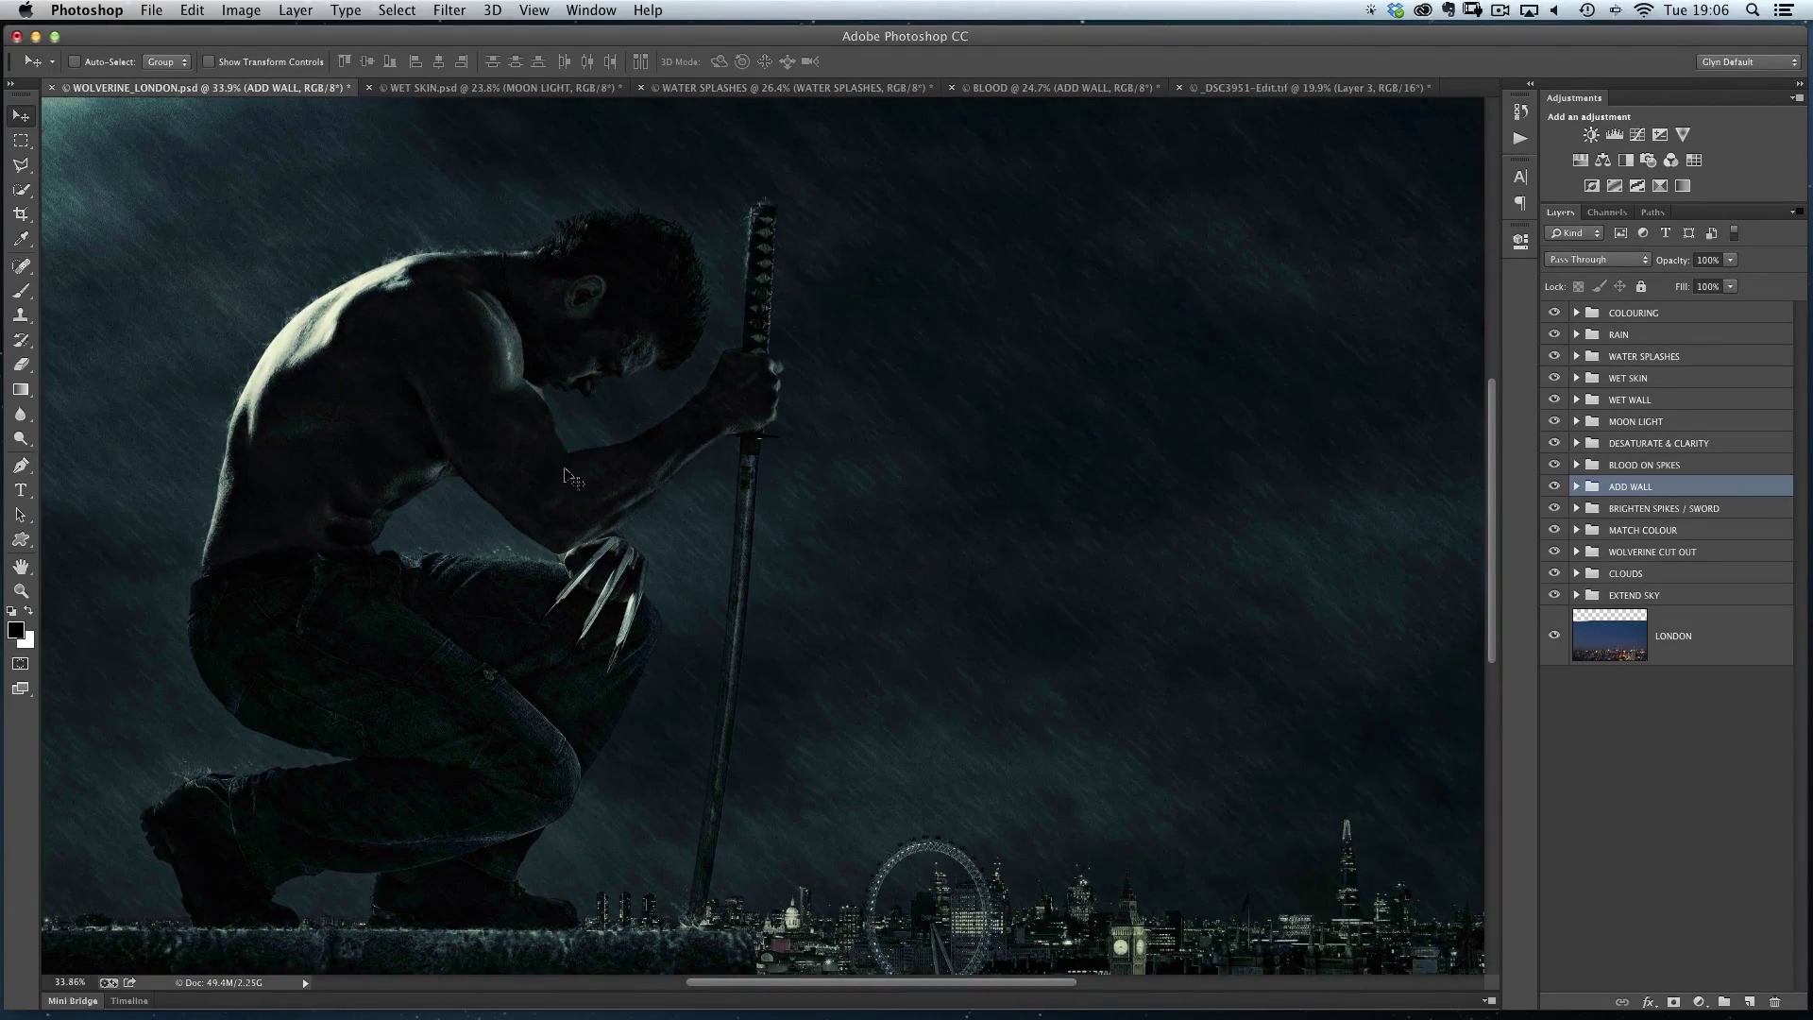
{"action": "key", "text": "super+Tab"}
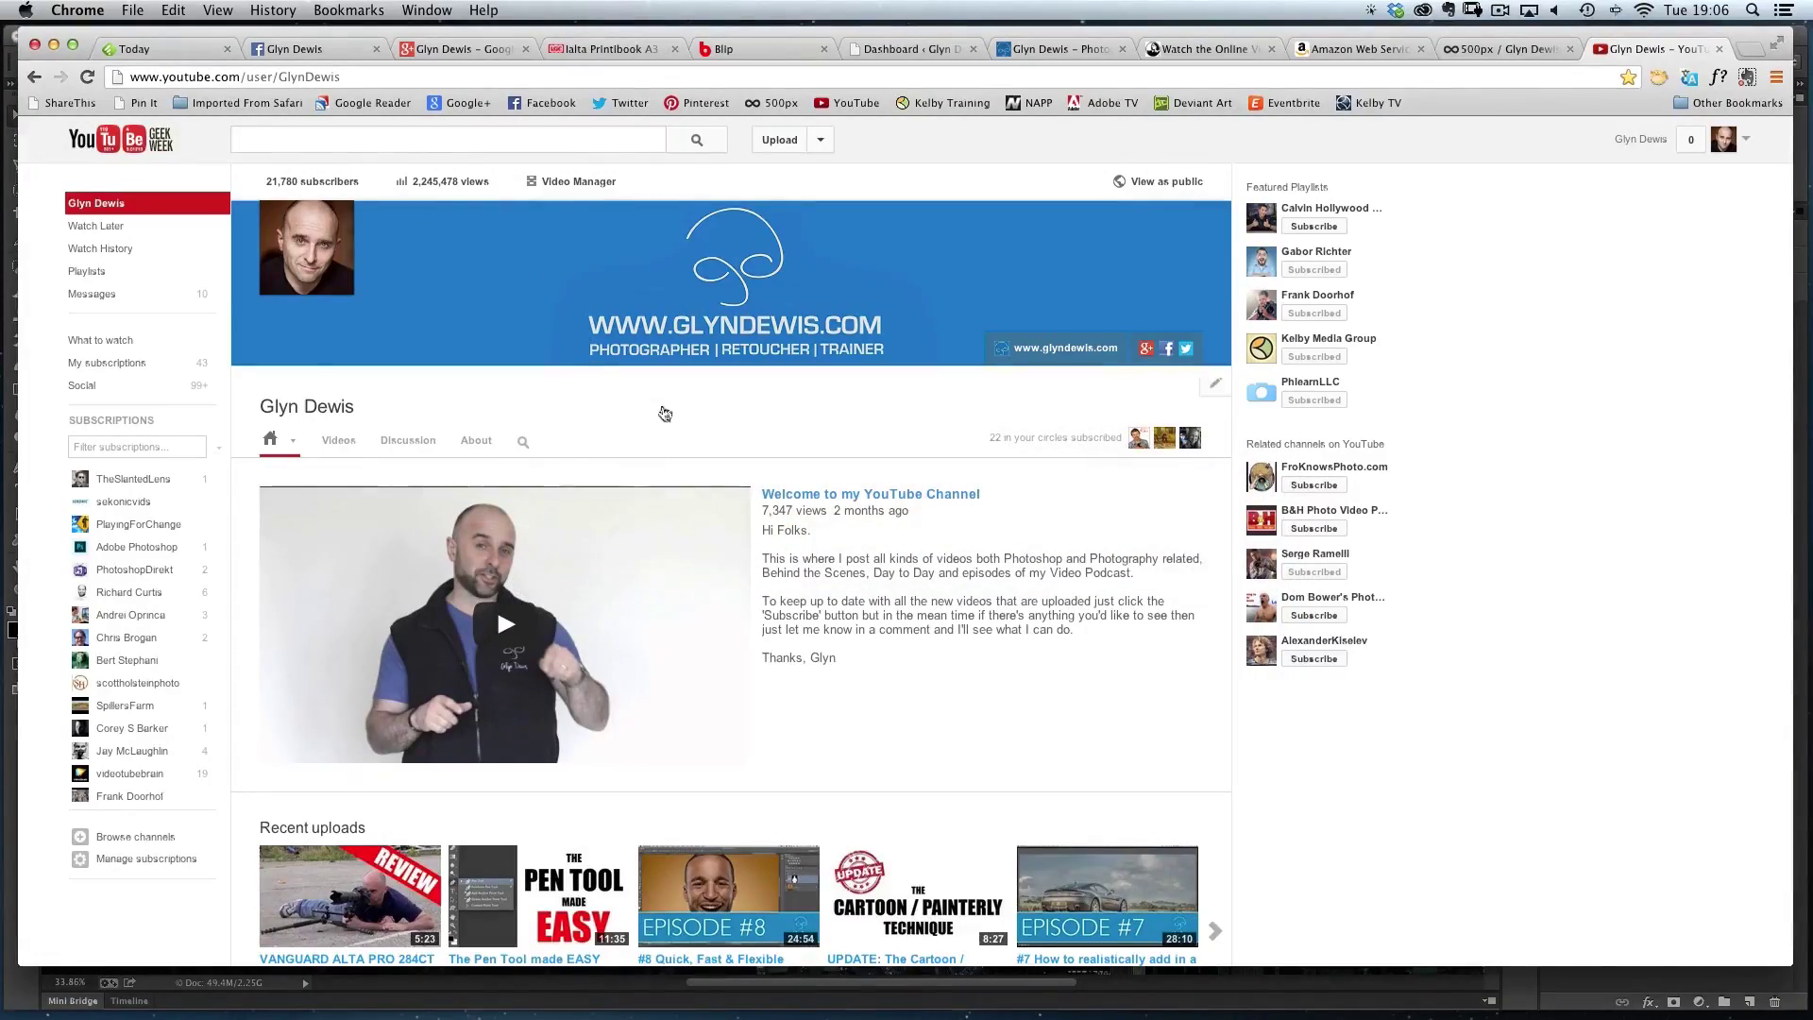
{"action": "scroll", "coordinate": [240, 607], "scroll_direction": "down", "scroll_amount": 5}
{"action": "scroll", "coordinate": [240, 607], "scroll_direction": "down", "scroll_amount": 7}
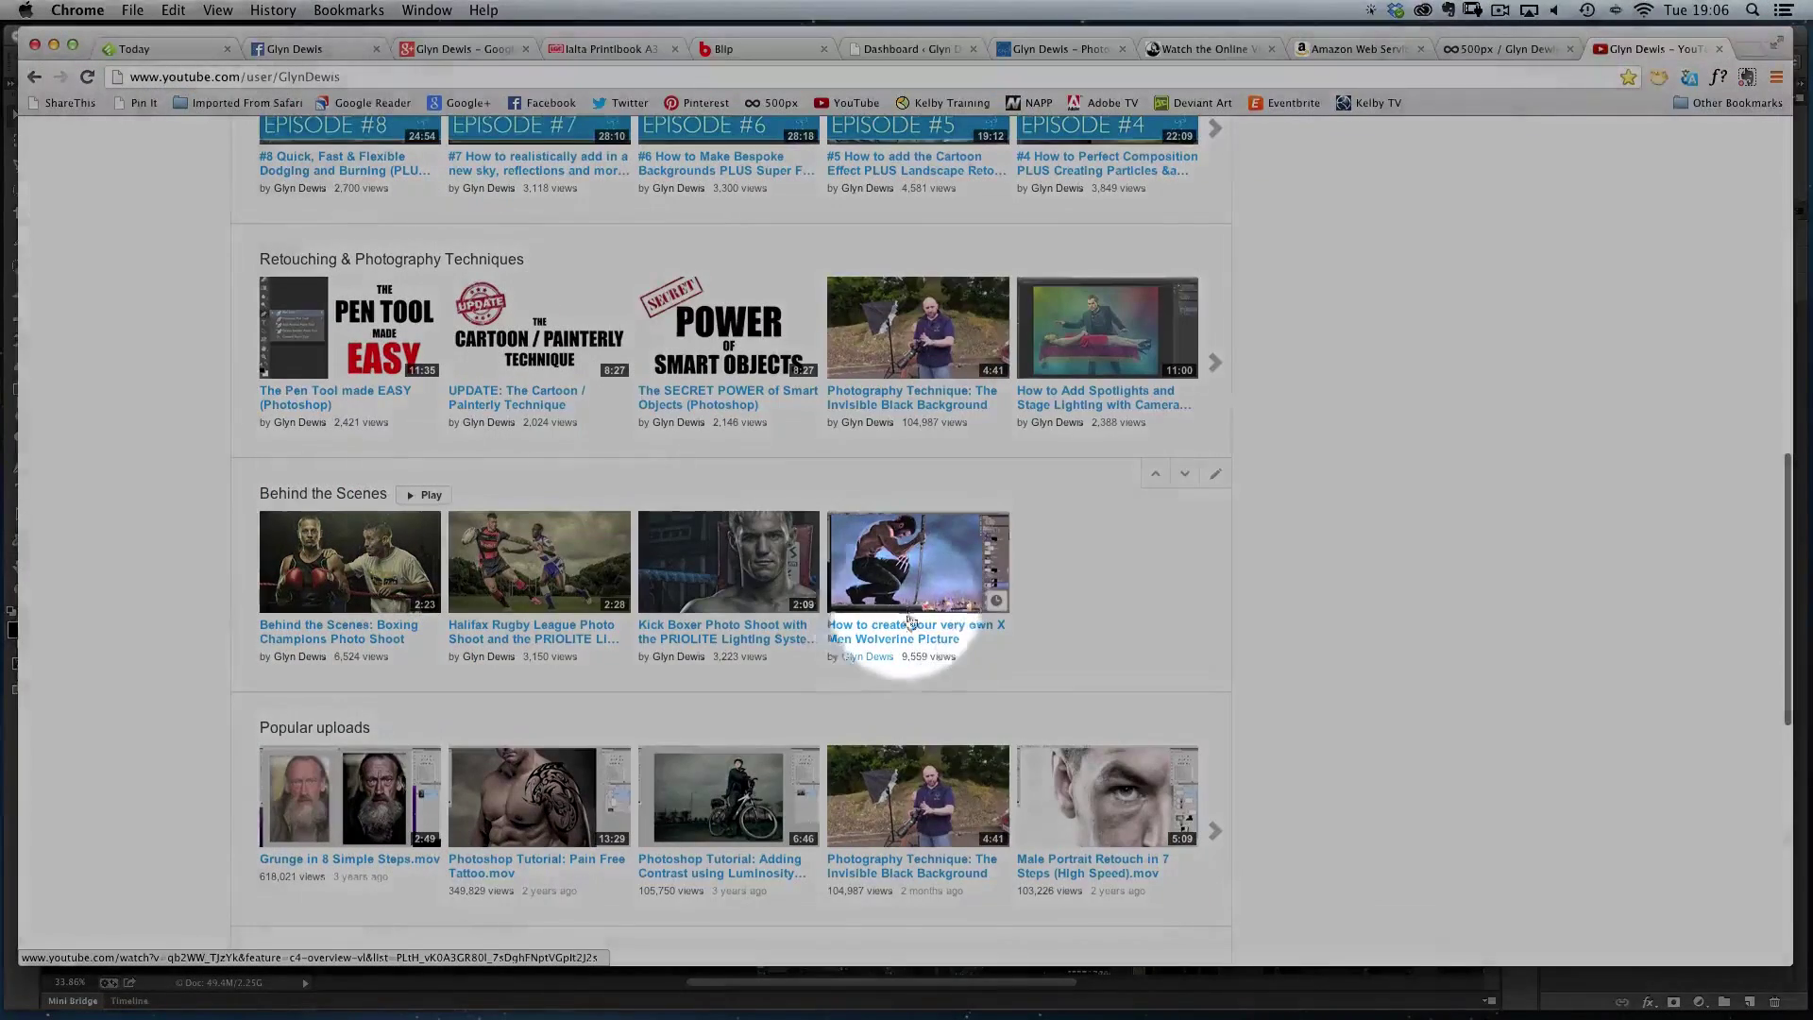
{"action": "left_click", "coordinate": [848, 633]}
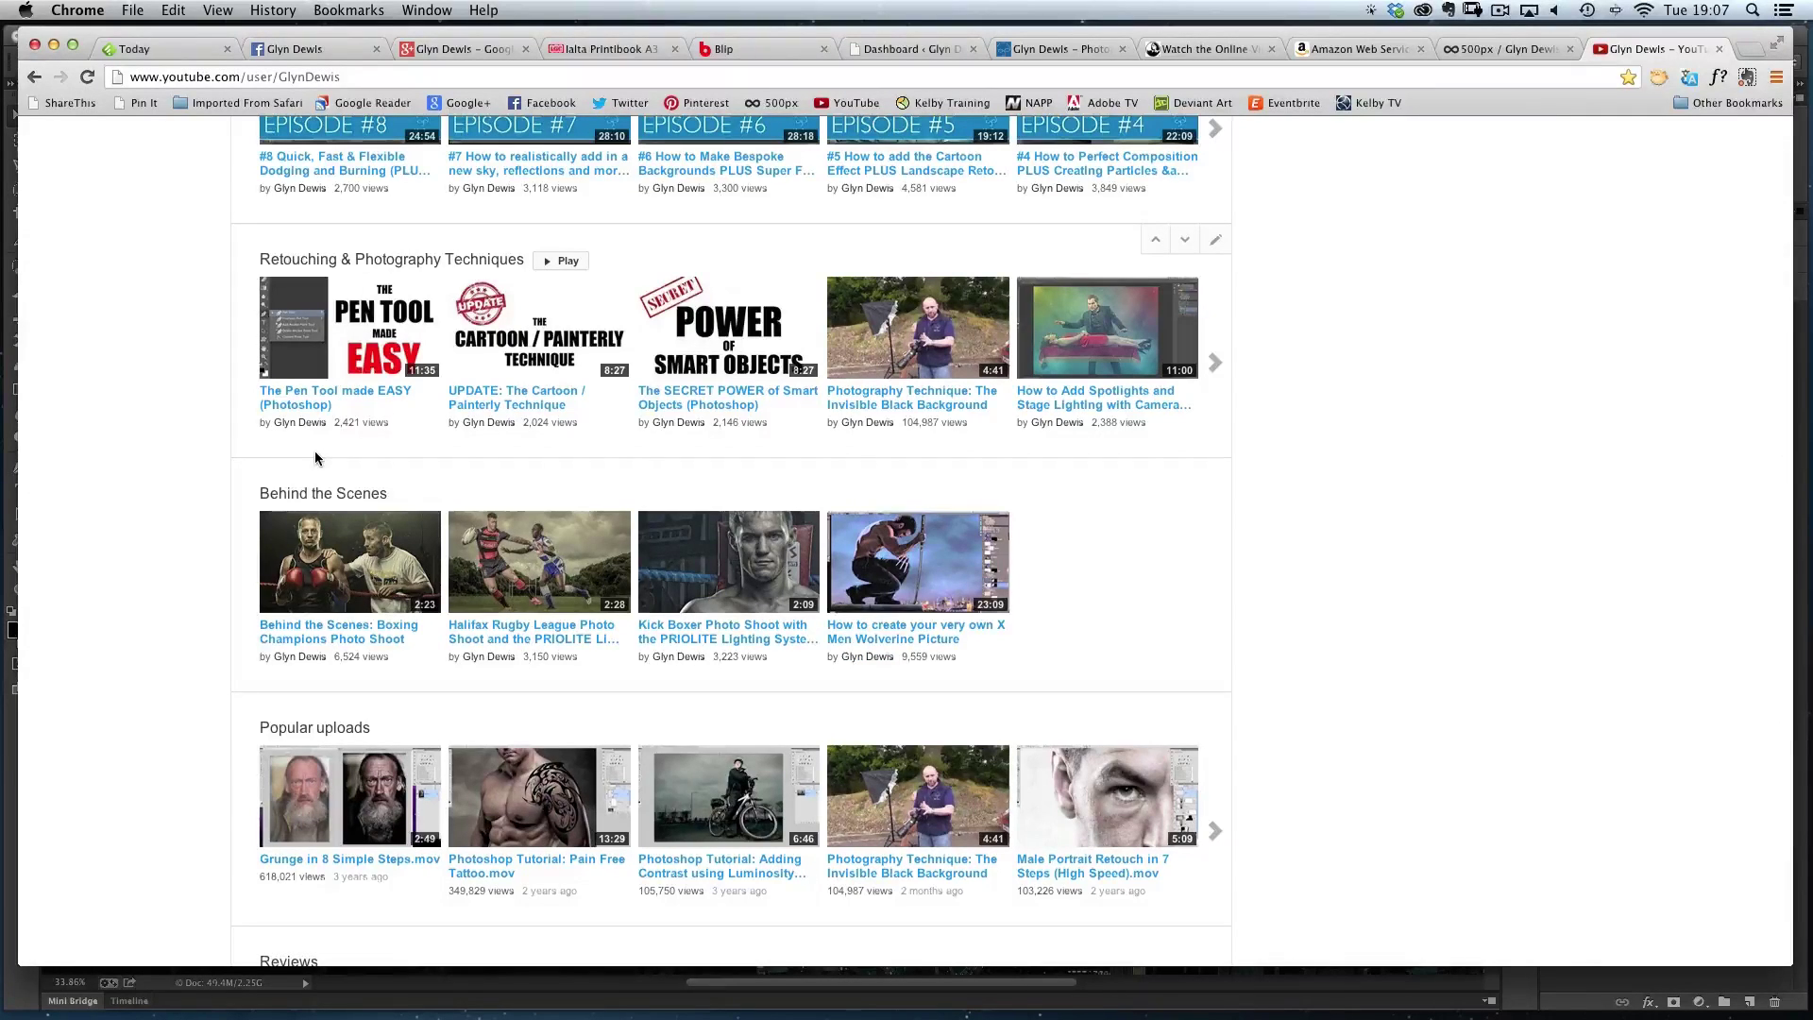
- Switch back to Photoshop and bring up the WET SKIN.psd document
{"action": "key", "text": "super+Tab"}
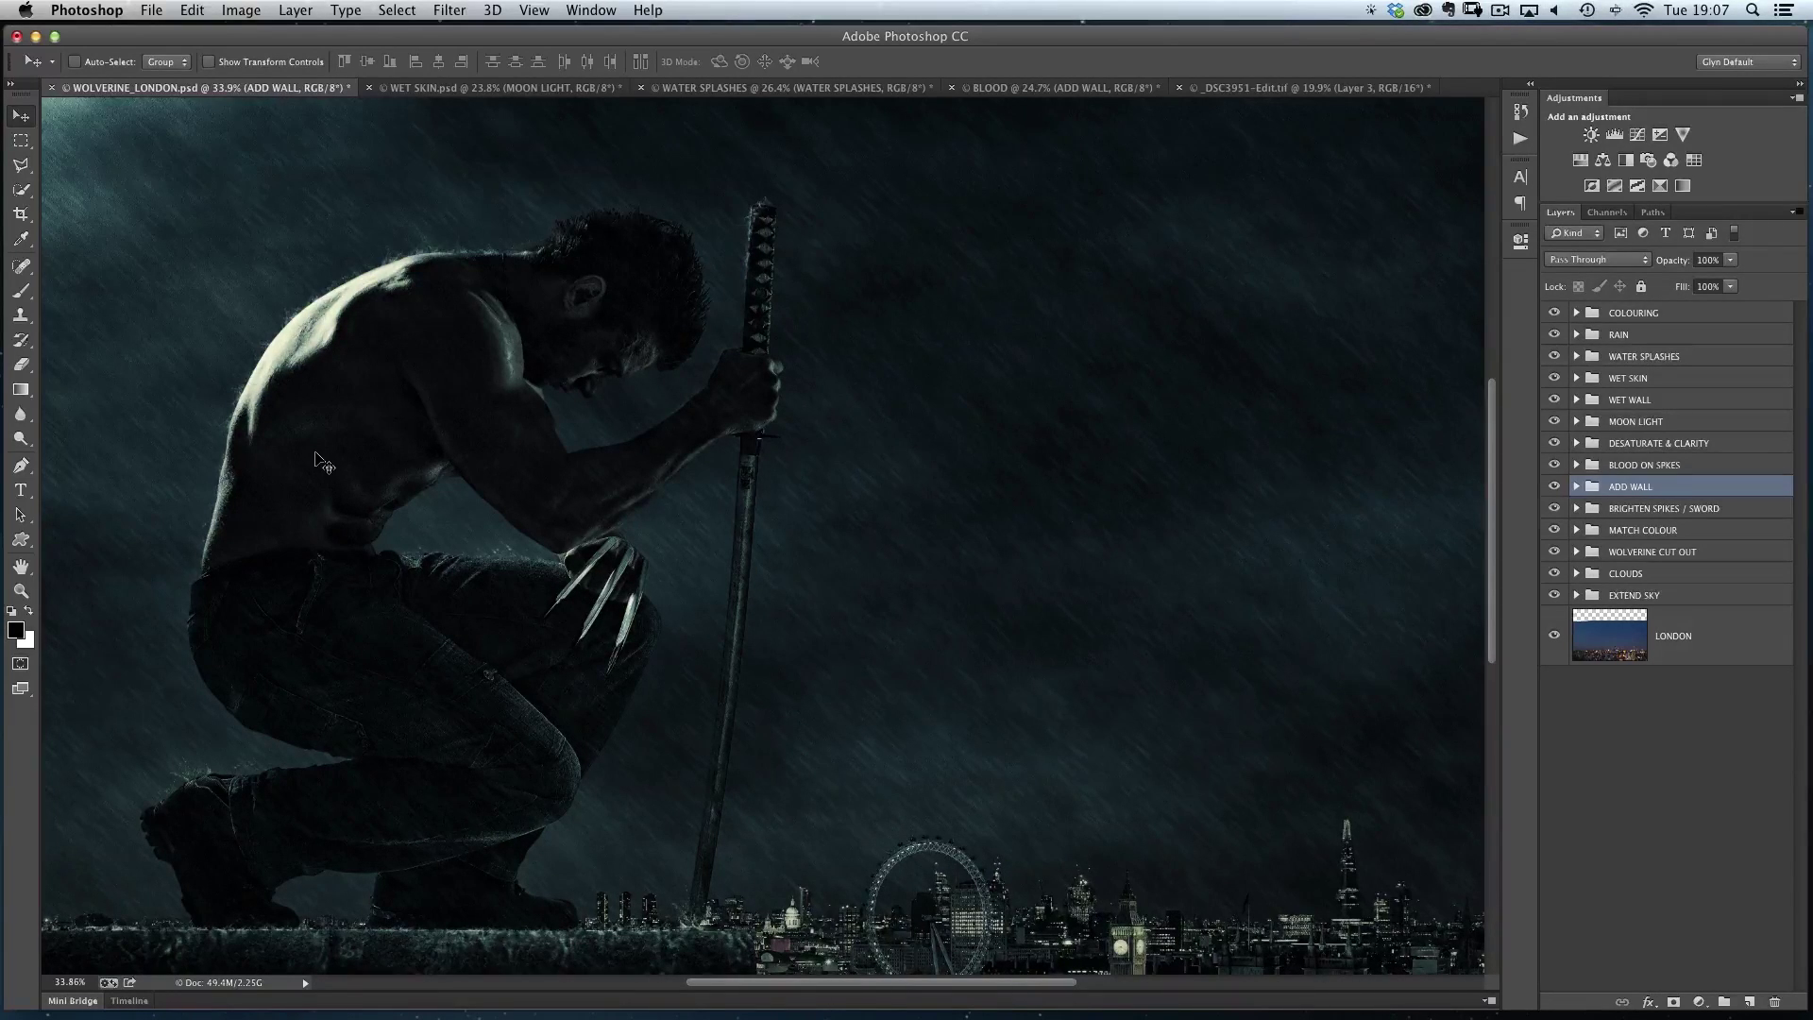
{"action": "double_click", "coordinate": [20, 566]}
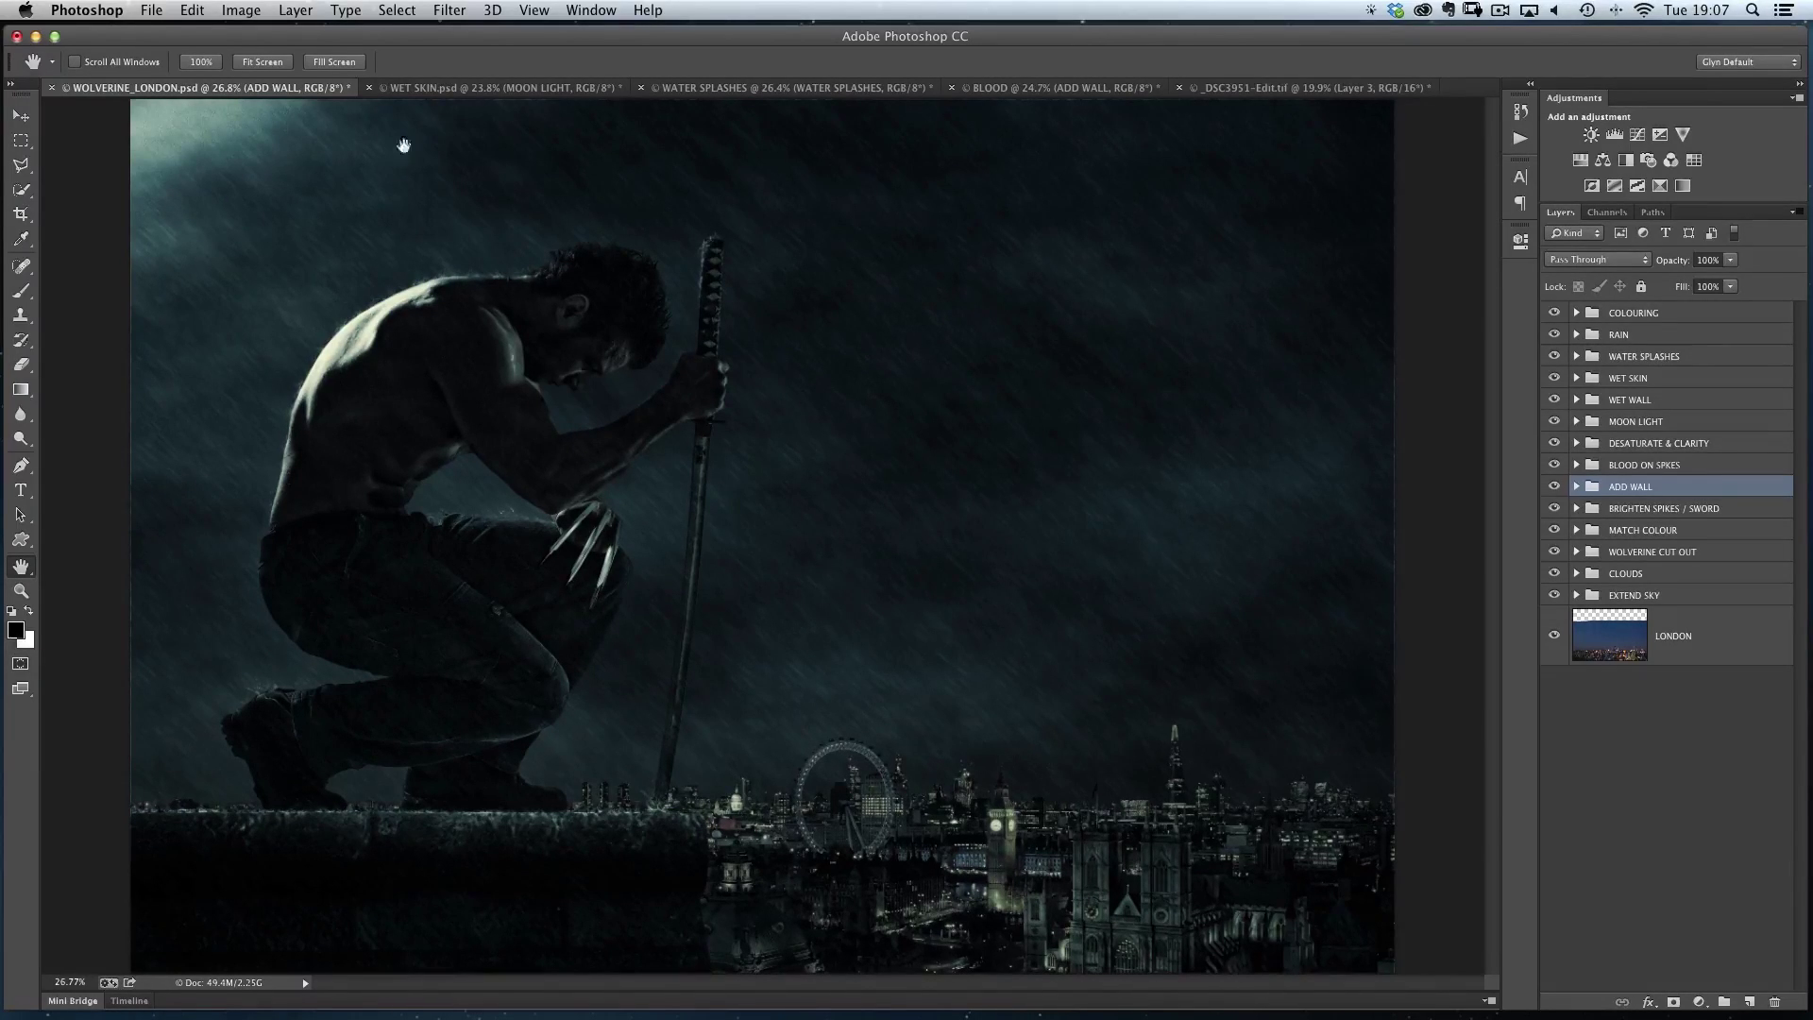
{"action": "left_click", "coordinate": [496, 88]}
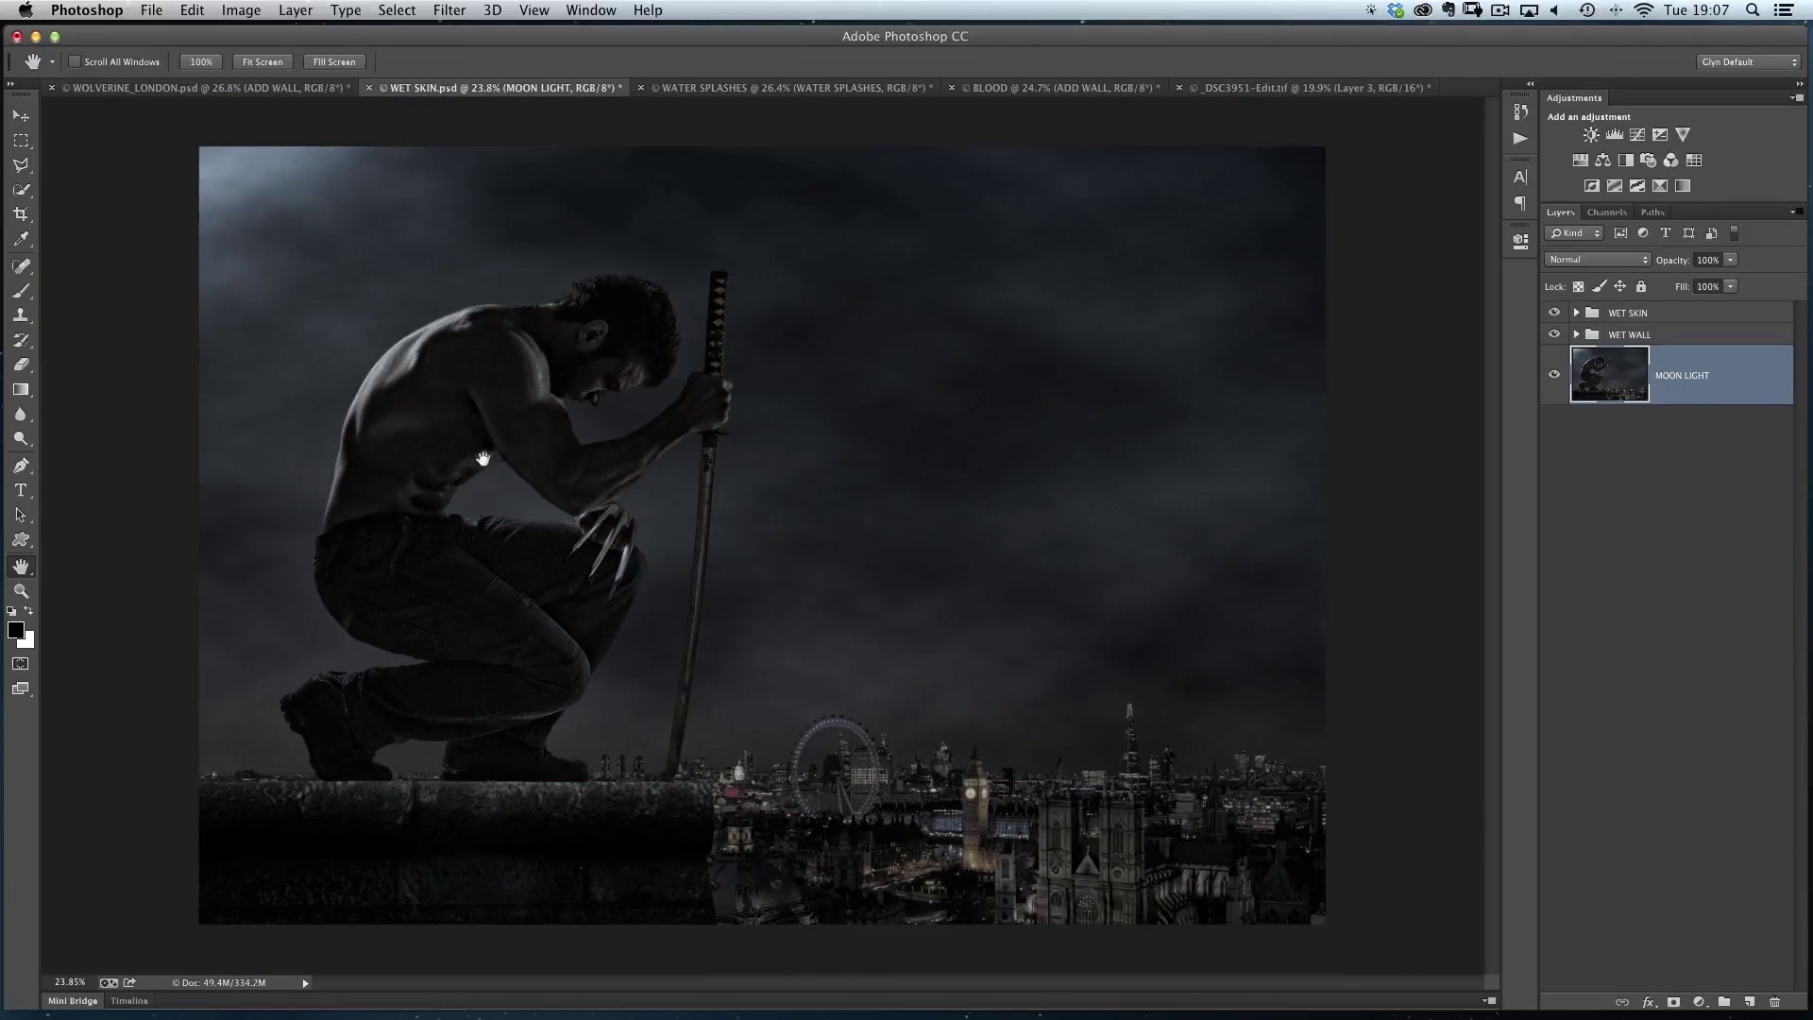
- Hide the WET SKIN and WET WALL groups, leaving the MOON LIGHT layer displayed
{"action": "left_click_drag", "start_coordinate": [534, 416], "coordinate": [570, 458]}
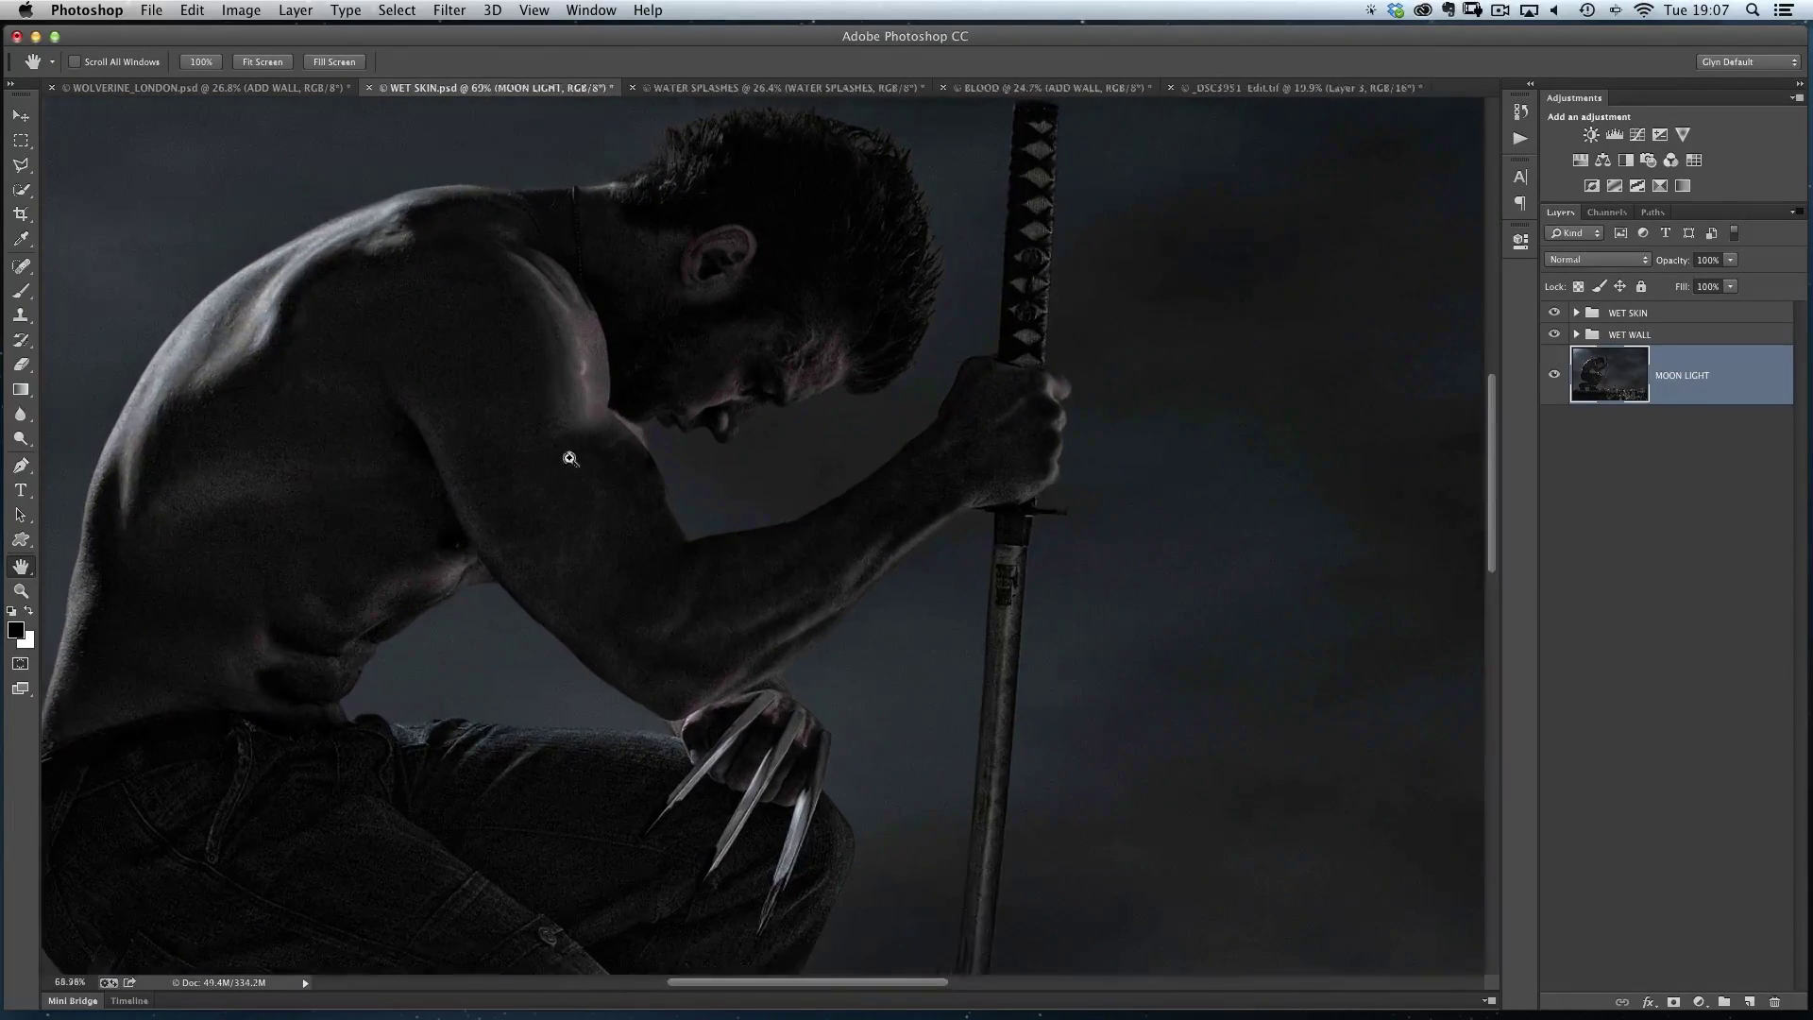
{"action": "left_click", "coordinate": [1554, 313]}
{"action": "left_click_drag", "start_coordinate": [749, 732], "coordinate": [747, 527]}
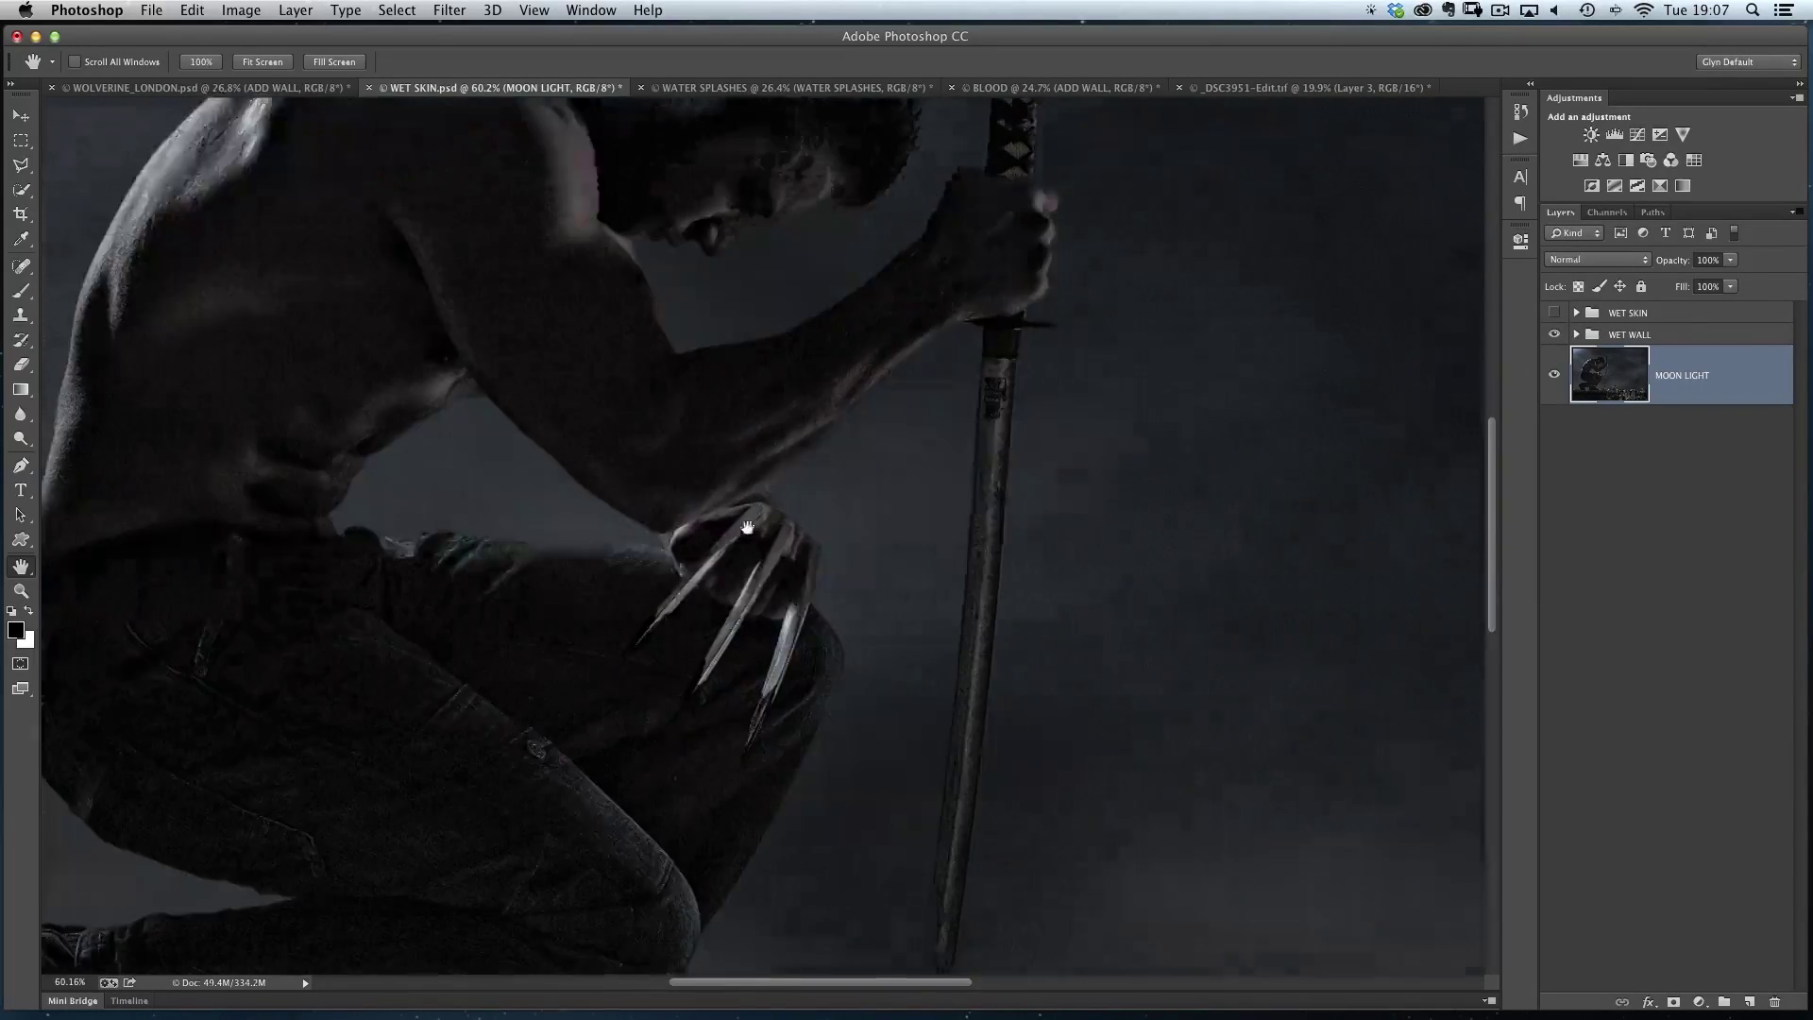
{"action": "scroll", "coordinate": [709, 607], "scroll_direction": "down", "scroll_amount": 10}
{"action": "left_click", "coordinate": [1554, 336]}
{"action": "left_click", "coordinate": [1555, 335]}
{"action": "left_click", "coordinate": [1556, 336]}
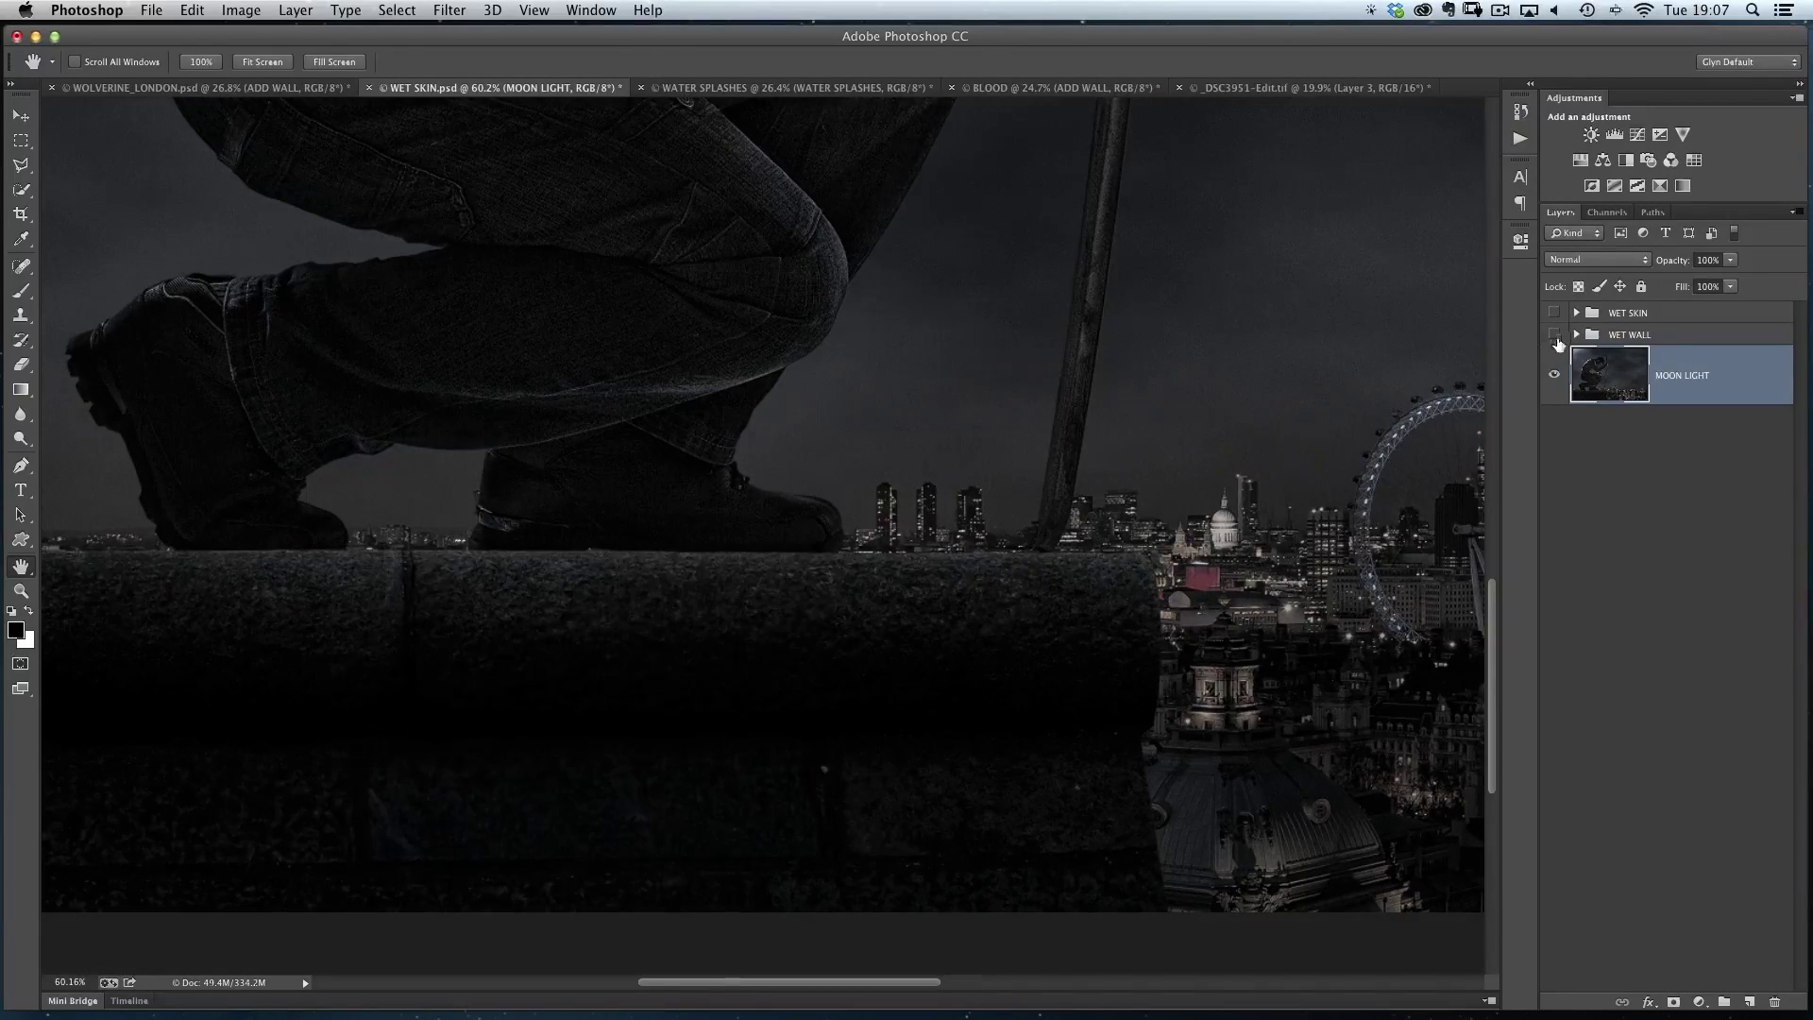
{"action": "scroll", "coordinate": [665, 234], "scroll_direction": "down", "scroll_amount": 6}
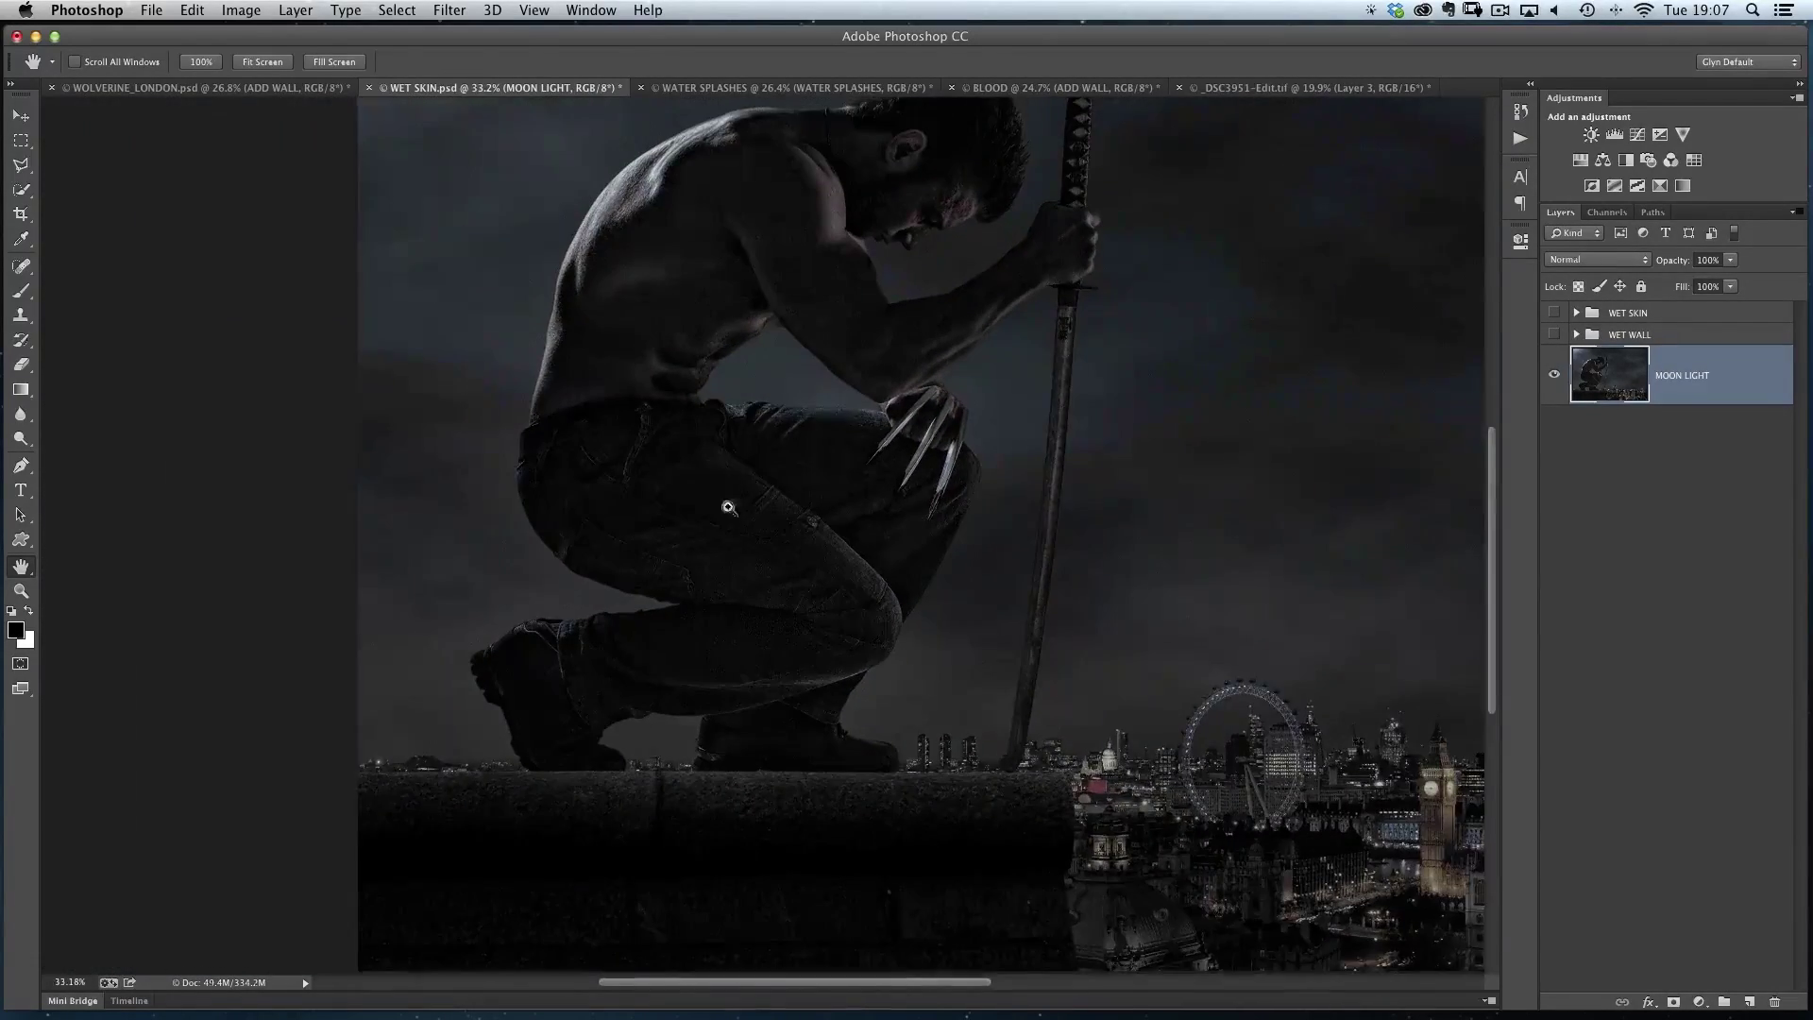
{"action": "scroll", "coordinate": [430, 421], "scroll_direction": "down", "scroll_amount": 3}
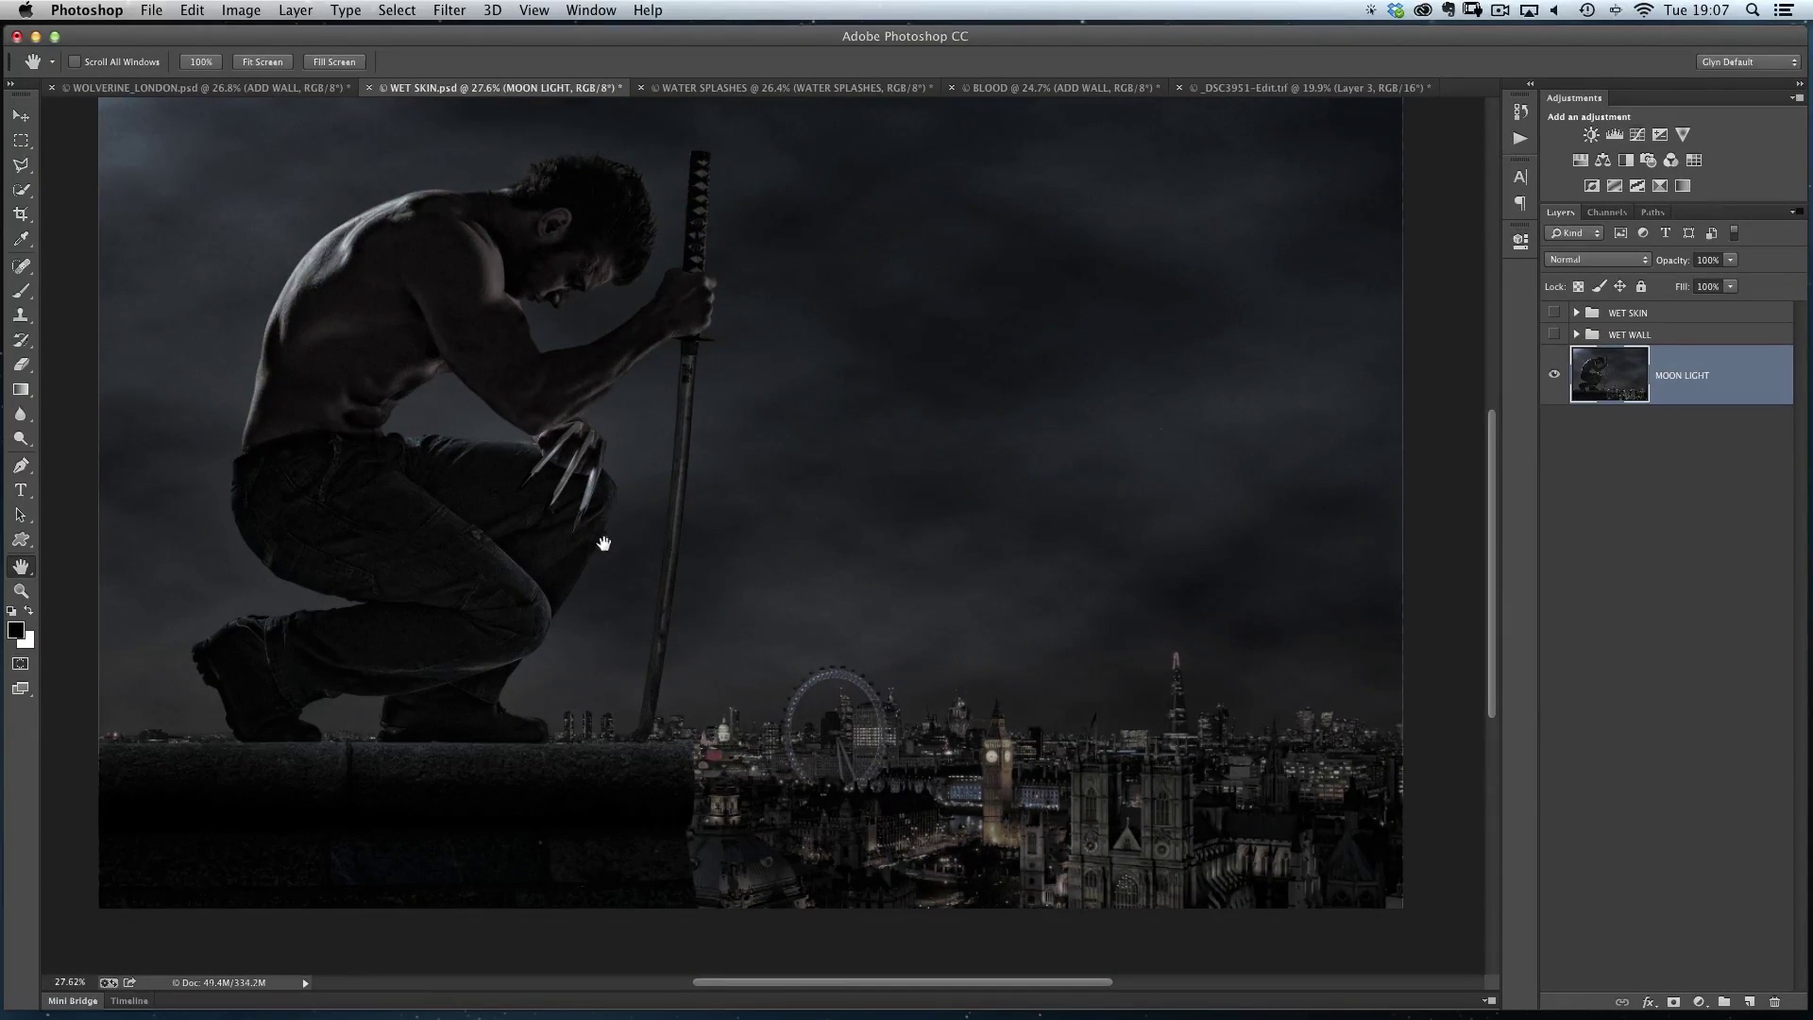
- Convert the MOON LIGHT layer for smart filters
{"action": "scroll", "coordinate": [437, 794], "scroll_direction": "up", "scroll_amount": 5}
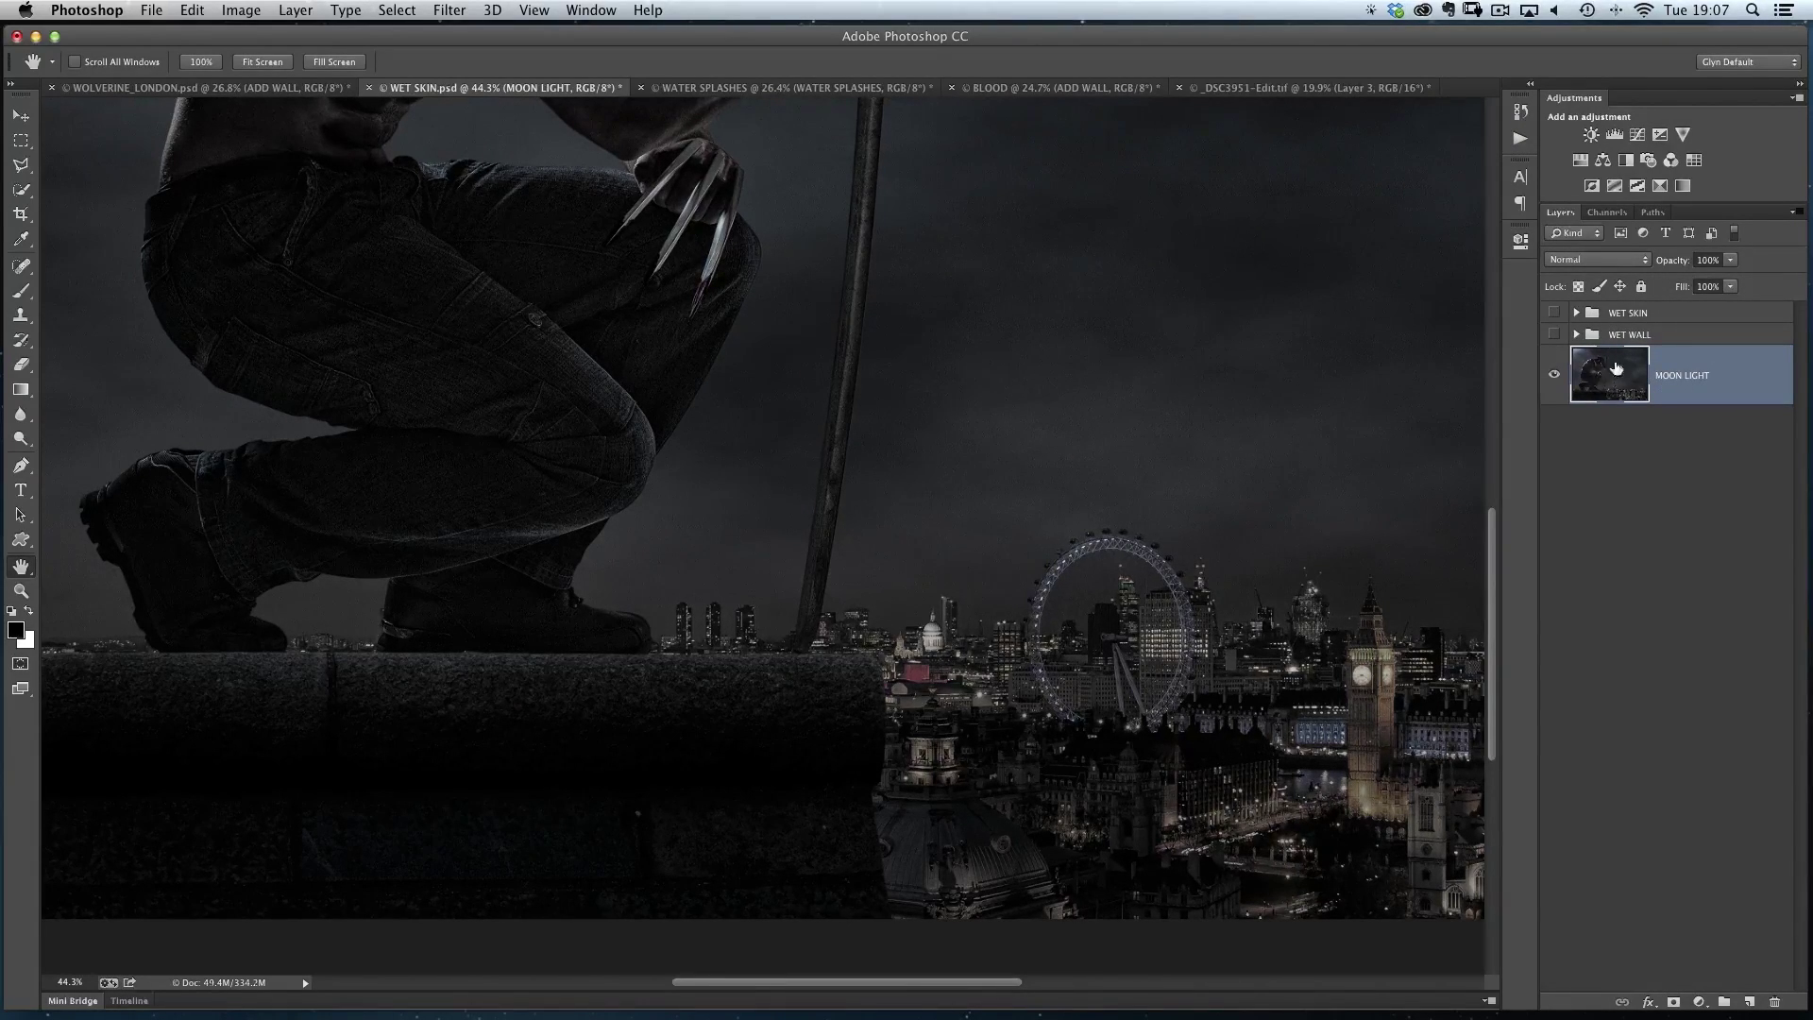
{"action": "left_click_drag", "start_coordinate": [751, 311], "coordinate": [789, 372]}
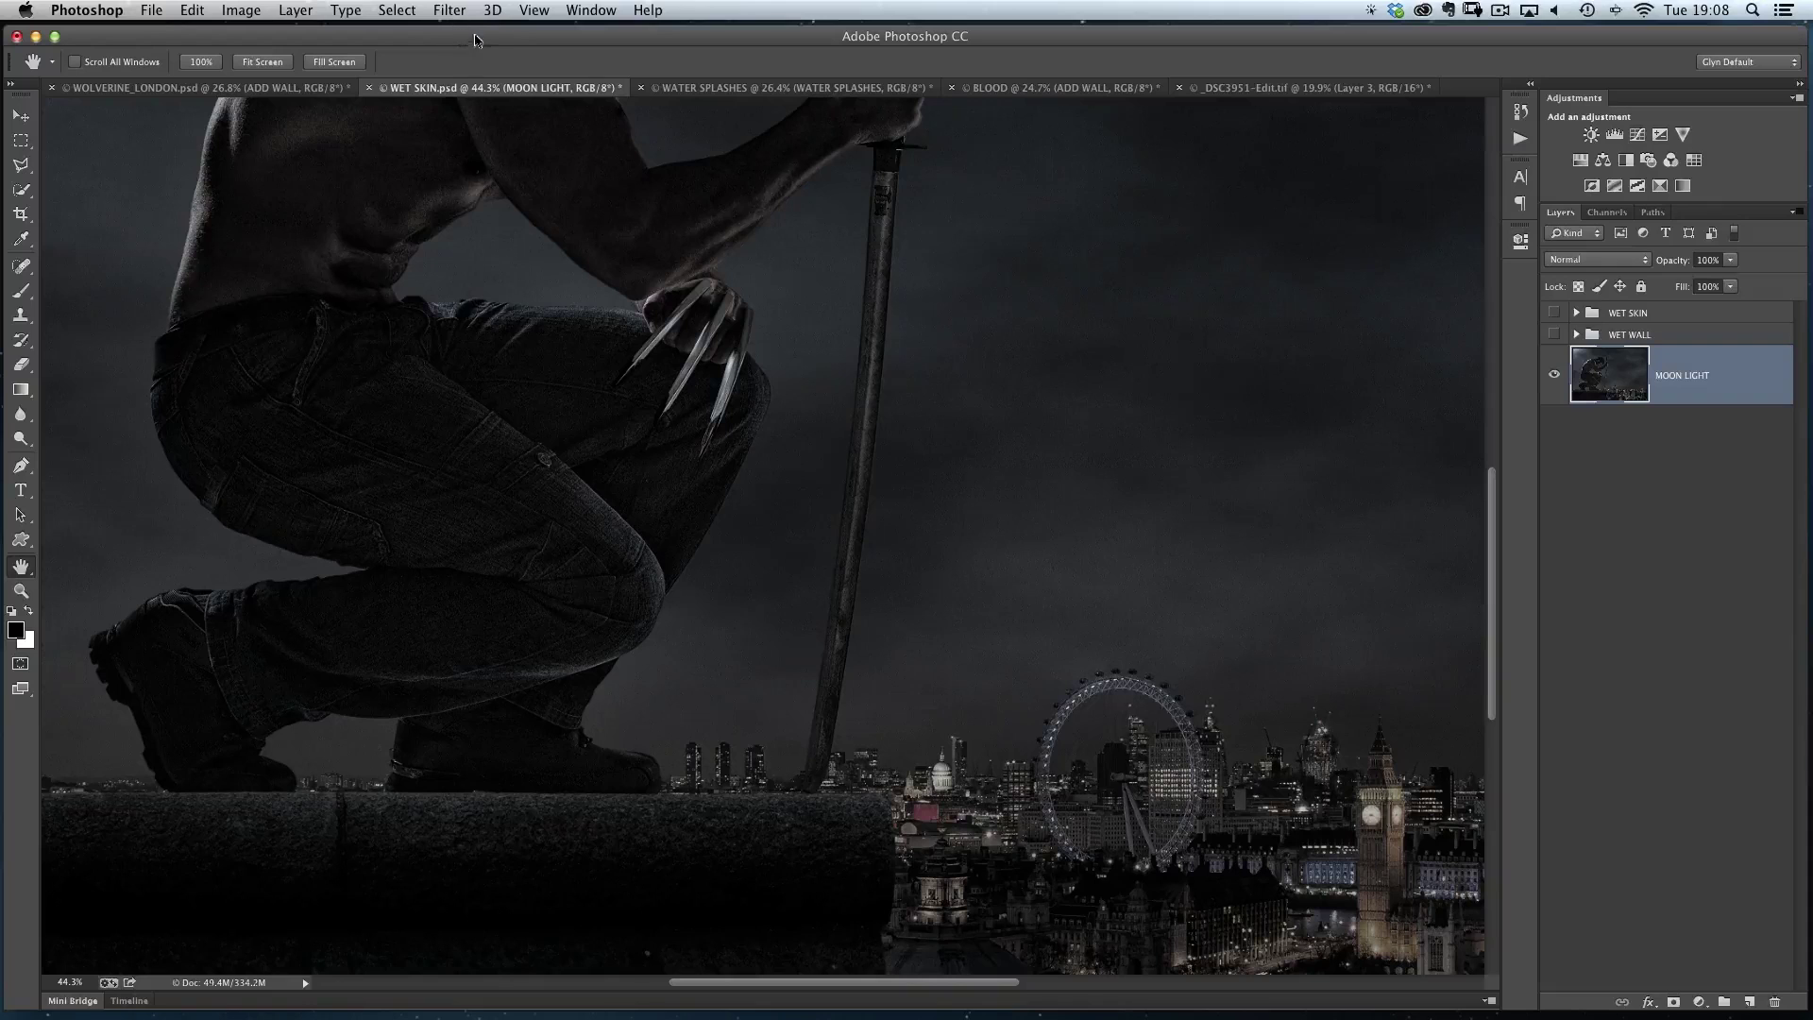
{"action": "left_click", "coordinate": [449, 11]}
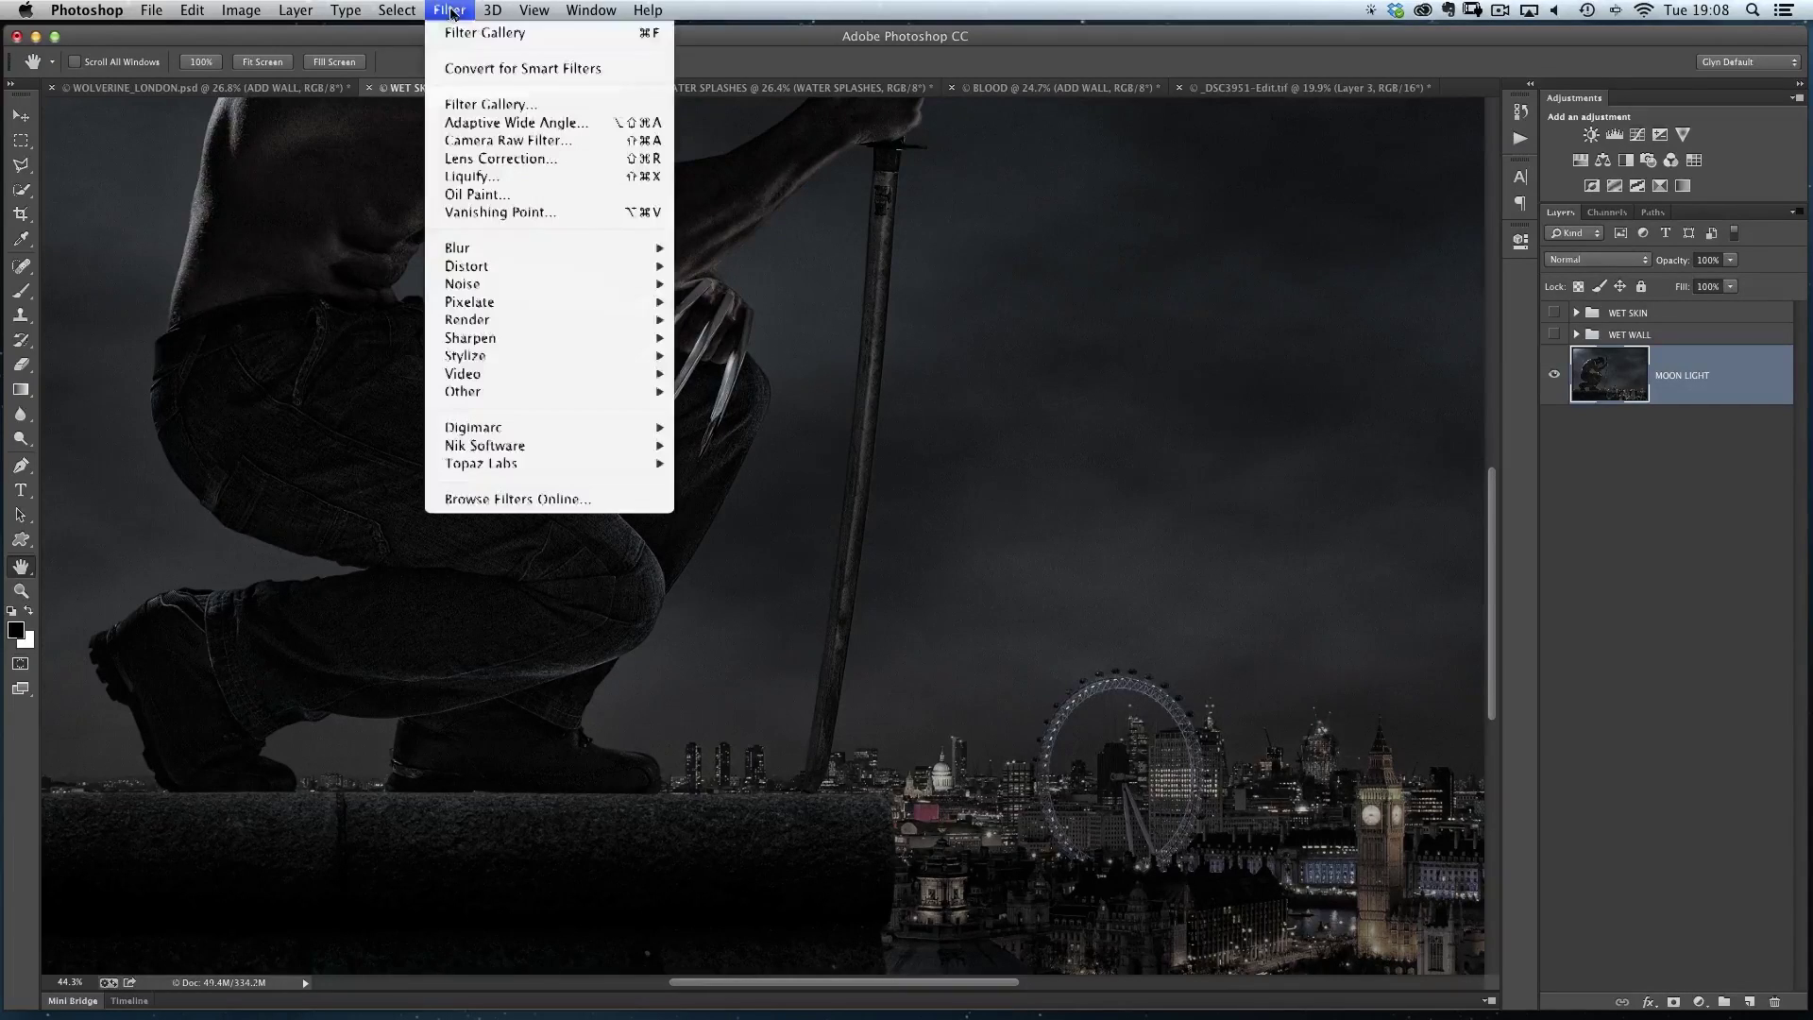
{"action": "left_click", "coordinate": [544, 72]}
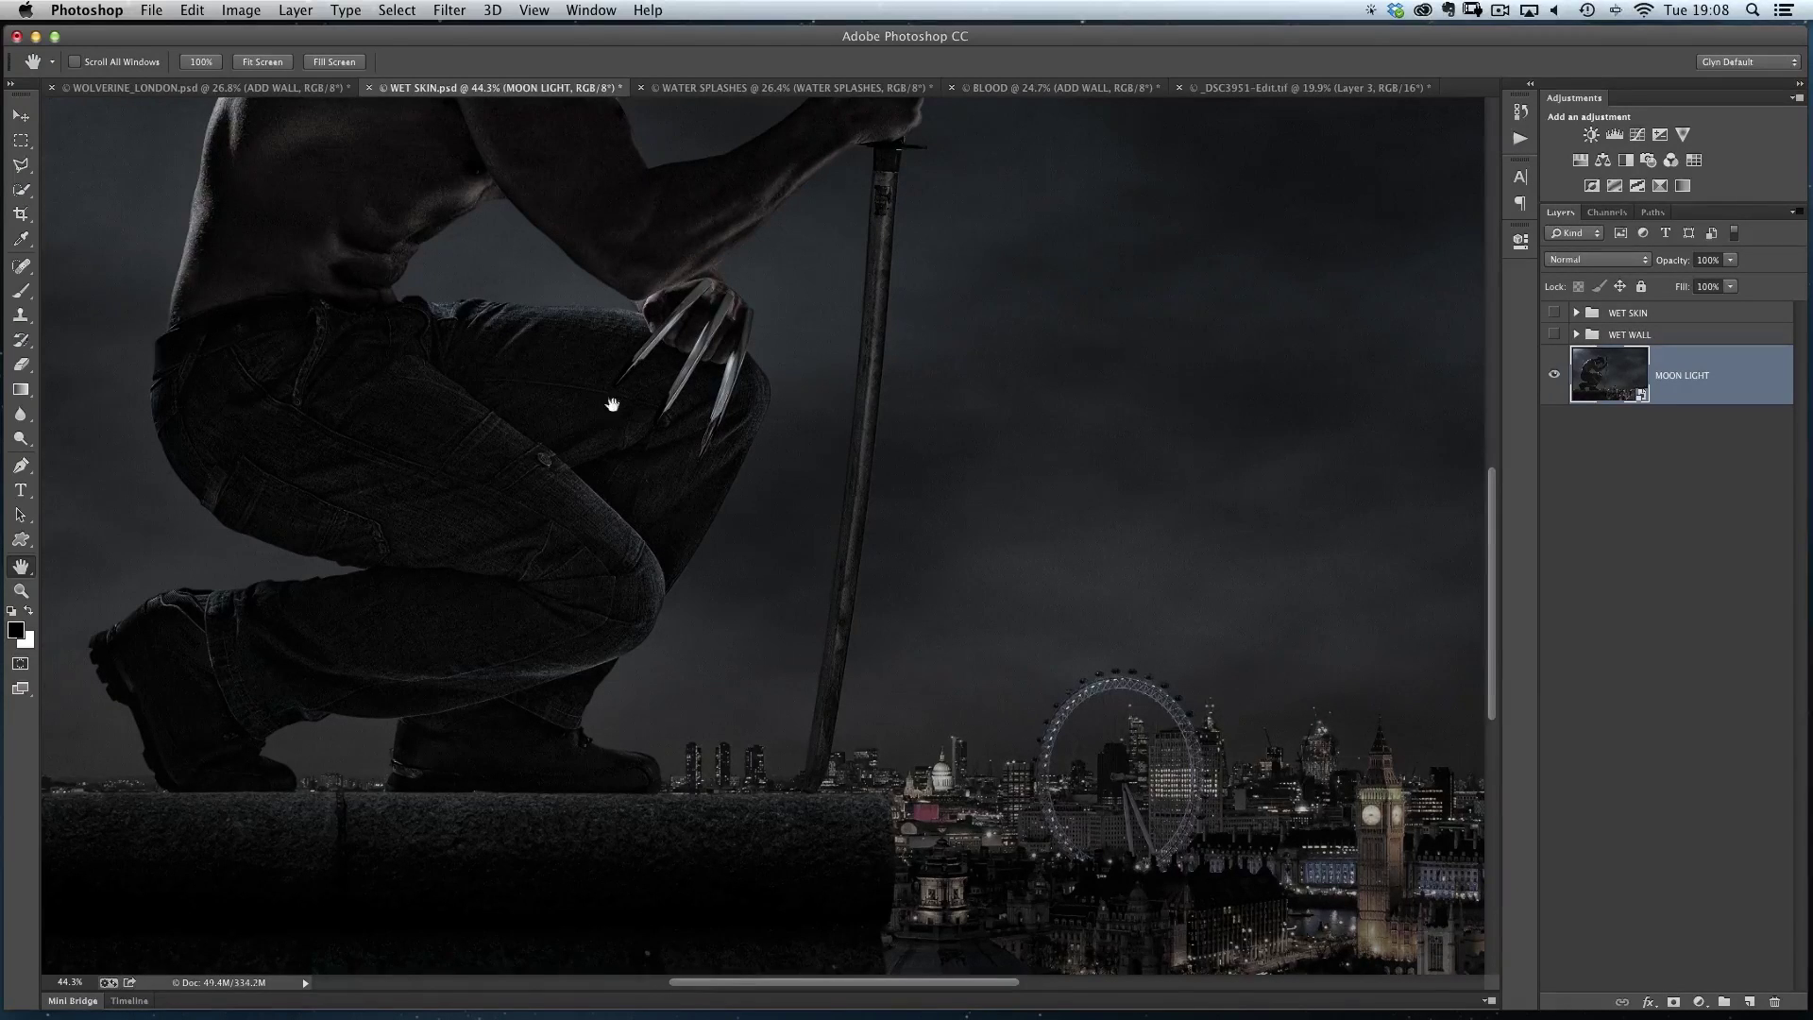
- Open the Filter Gallery on MOON LIGHT with the Plastic Wrap filter and preview the kneeling figure at 66.7%
{"action": "key", "text": "v"}
{"action": "left_click", "coordinate": [448, 11]}
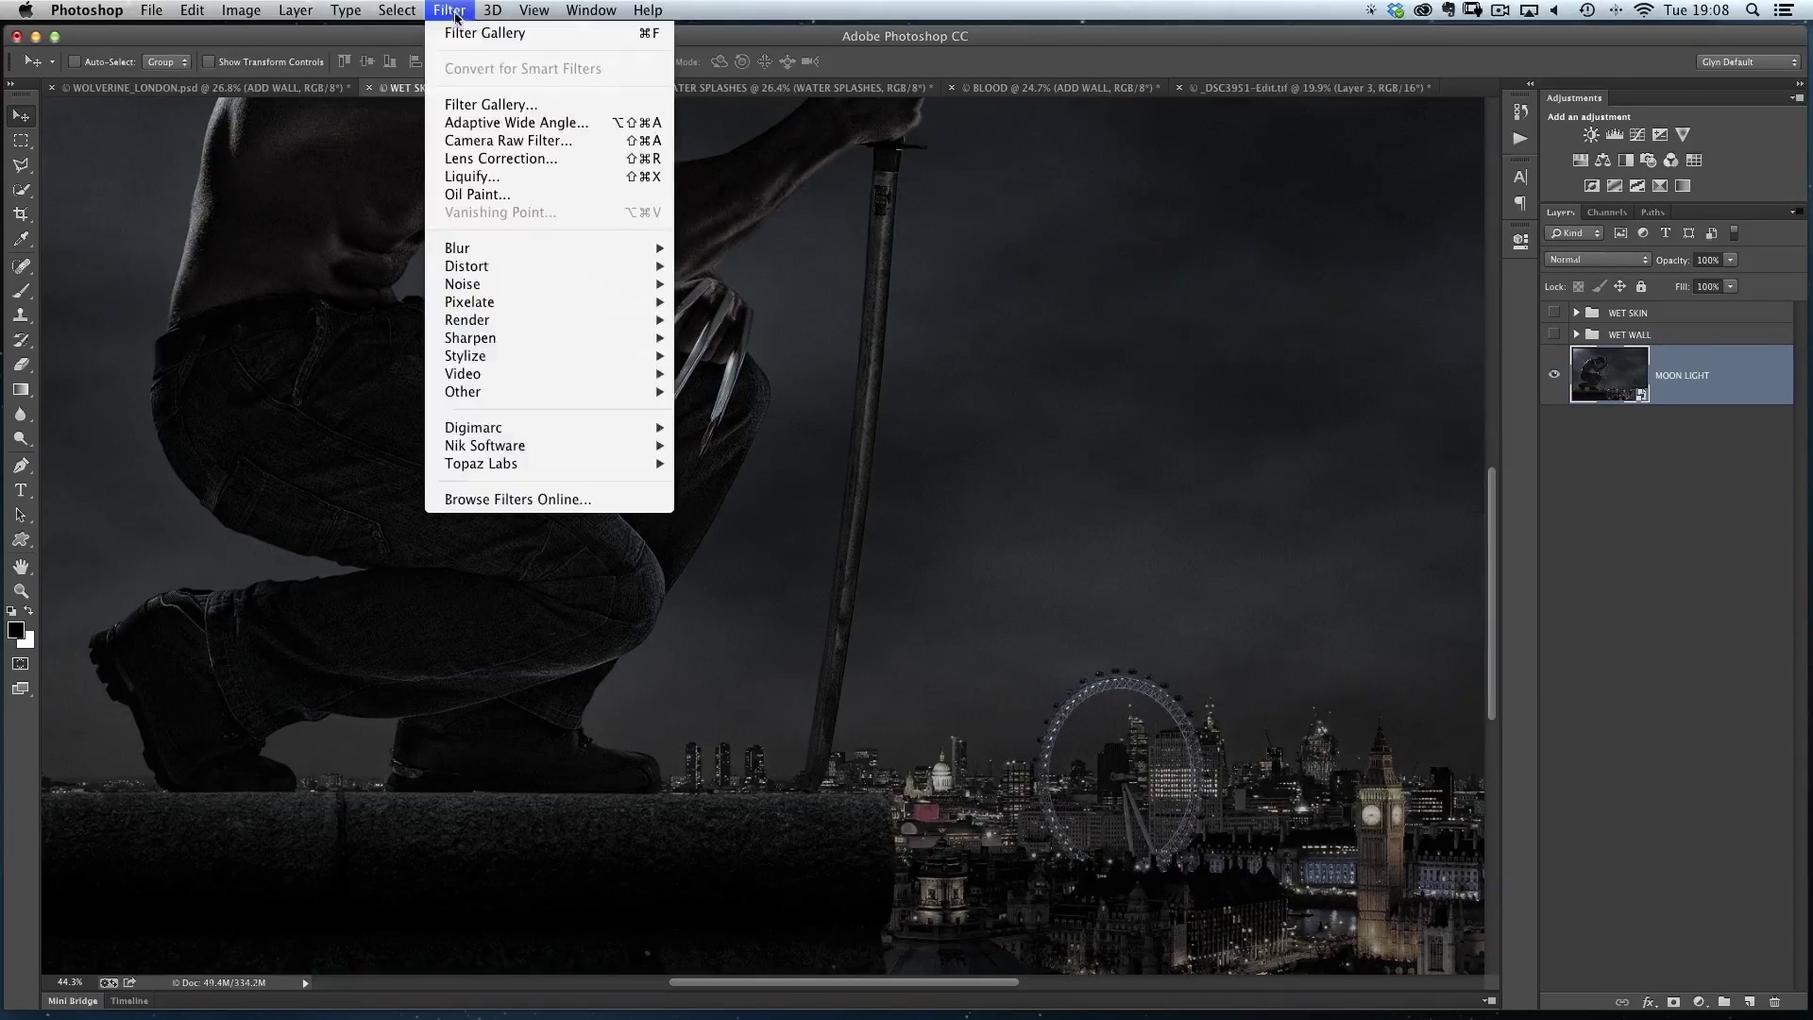
{"action": "left_click", "coordinate": [510, 107]}
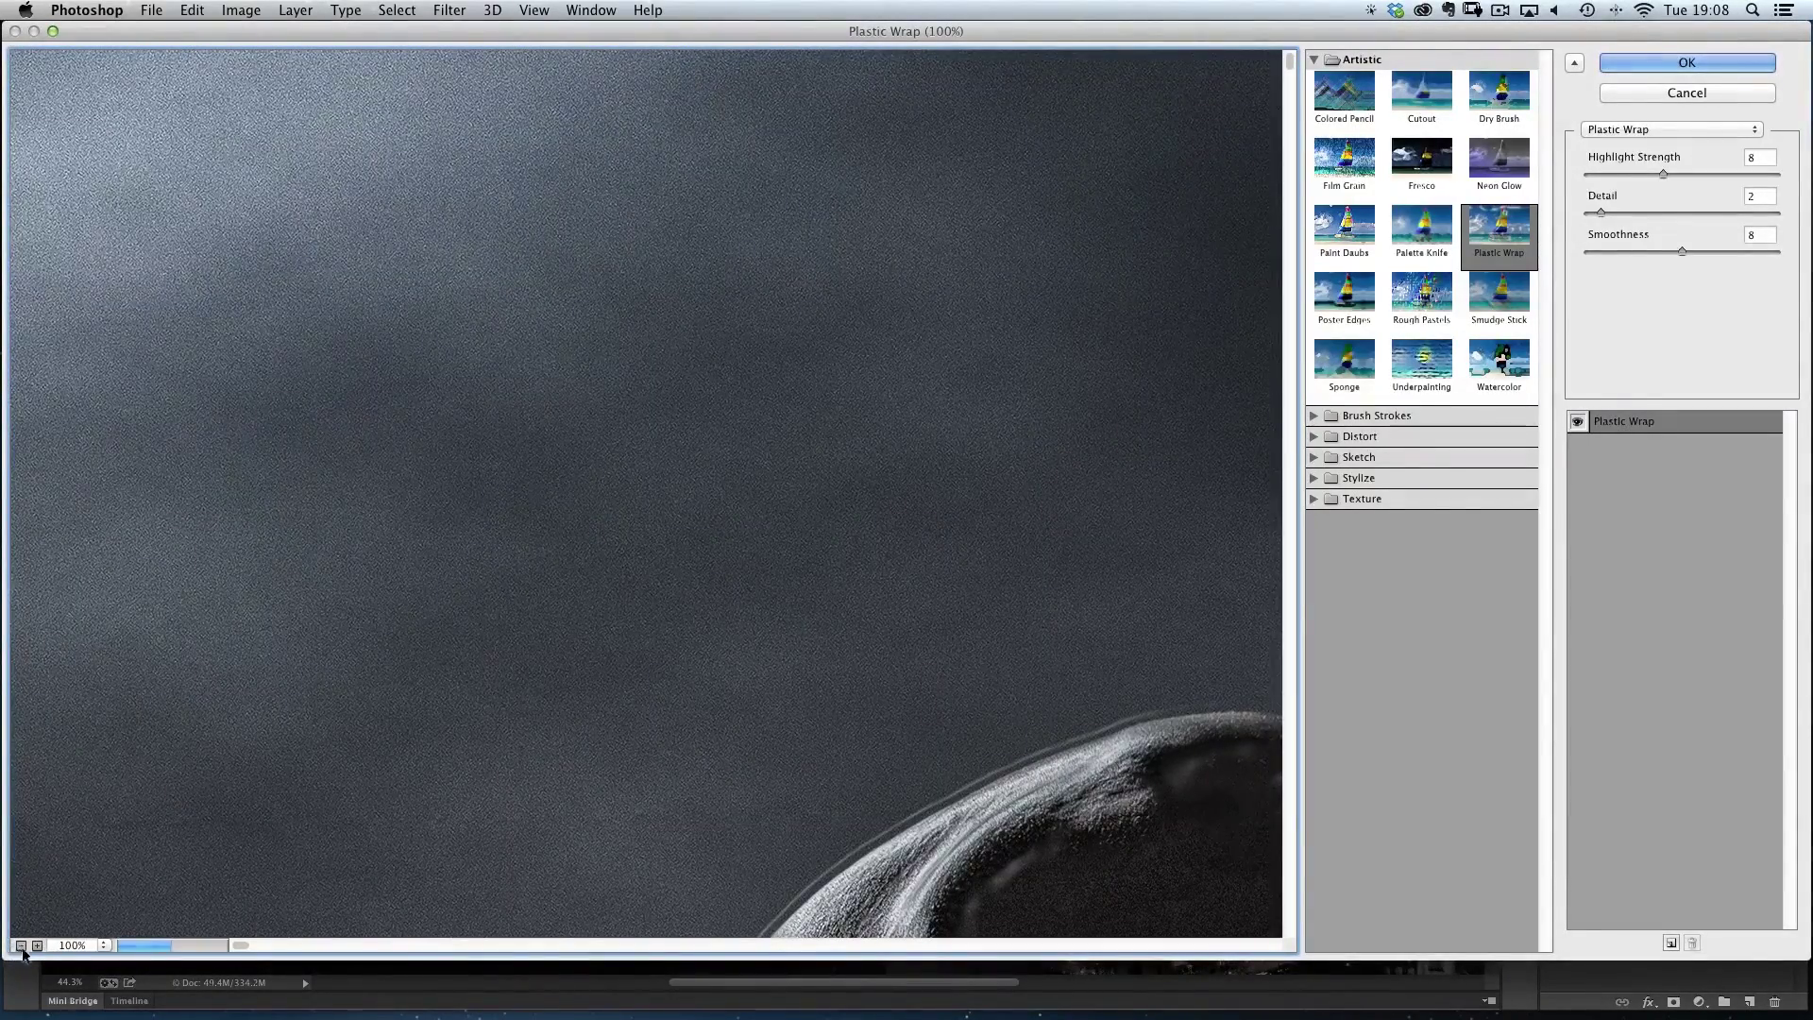
{"action": "left_click", "coordinate": [21, 946]}
{"action": "left_click_drag", "start_coordinate": [773, 806], "coordinate": [648, 510]}
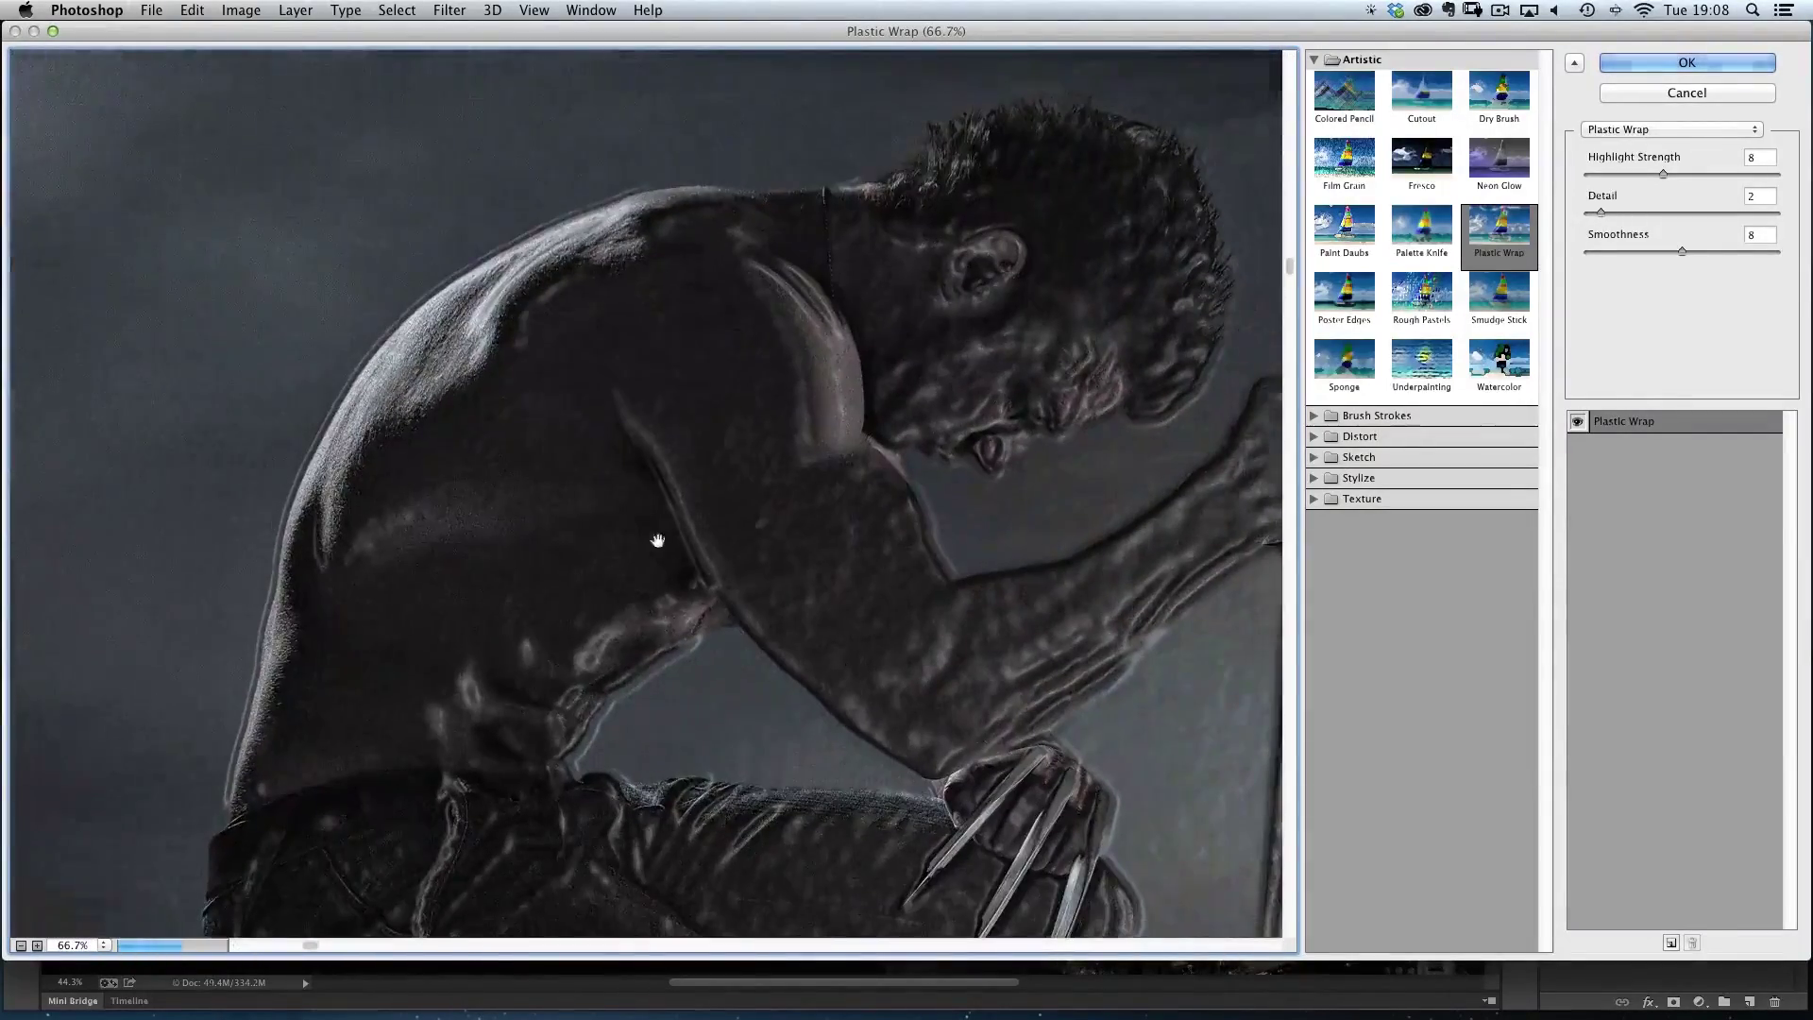
{"action": "left_click_drag", "start_coordinate": [717, 457], "coordinate": [650, 343]}
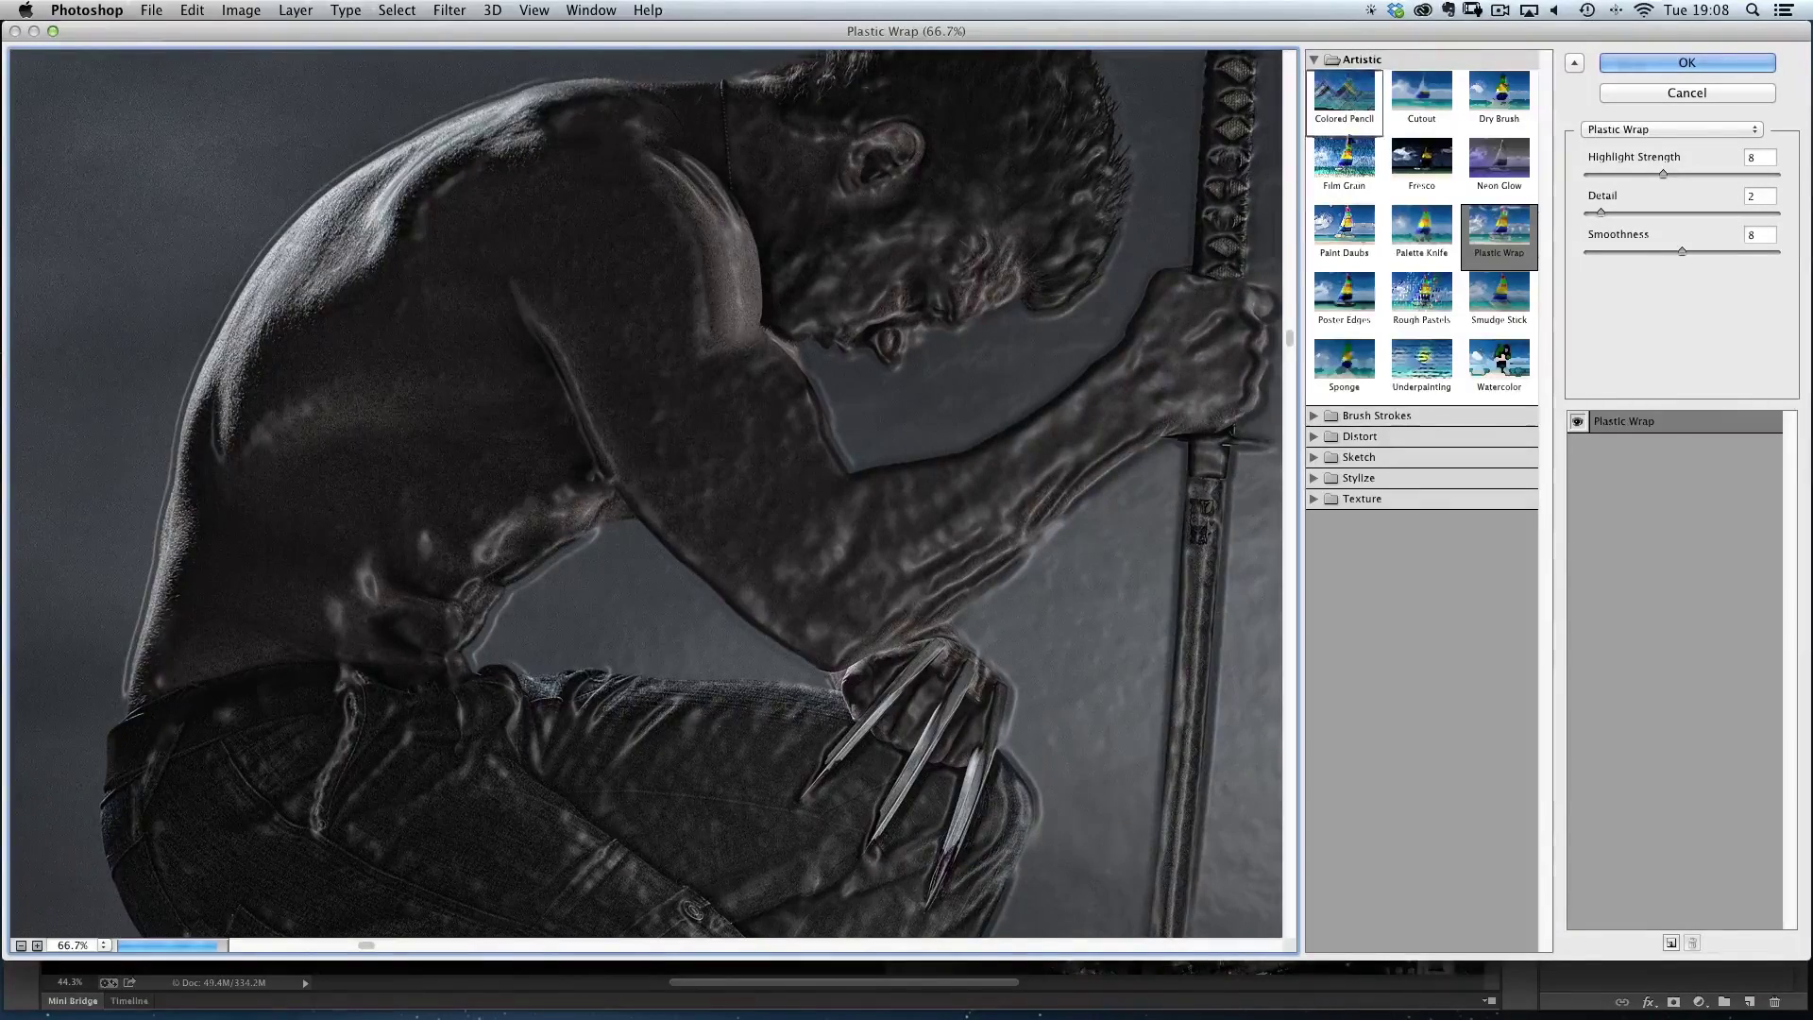
- Look through the Artistic and Brush Strokes filter categories and return to the Artistic set containing Plastic Wrap
{"action": "left_click", "coordinate": [1314, 60]}
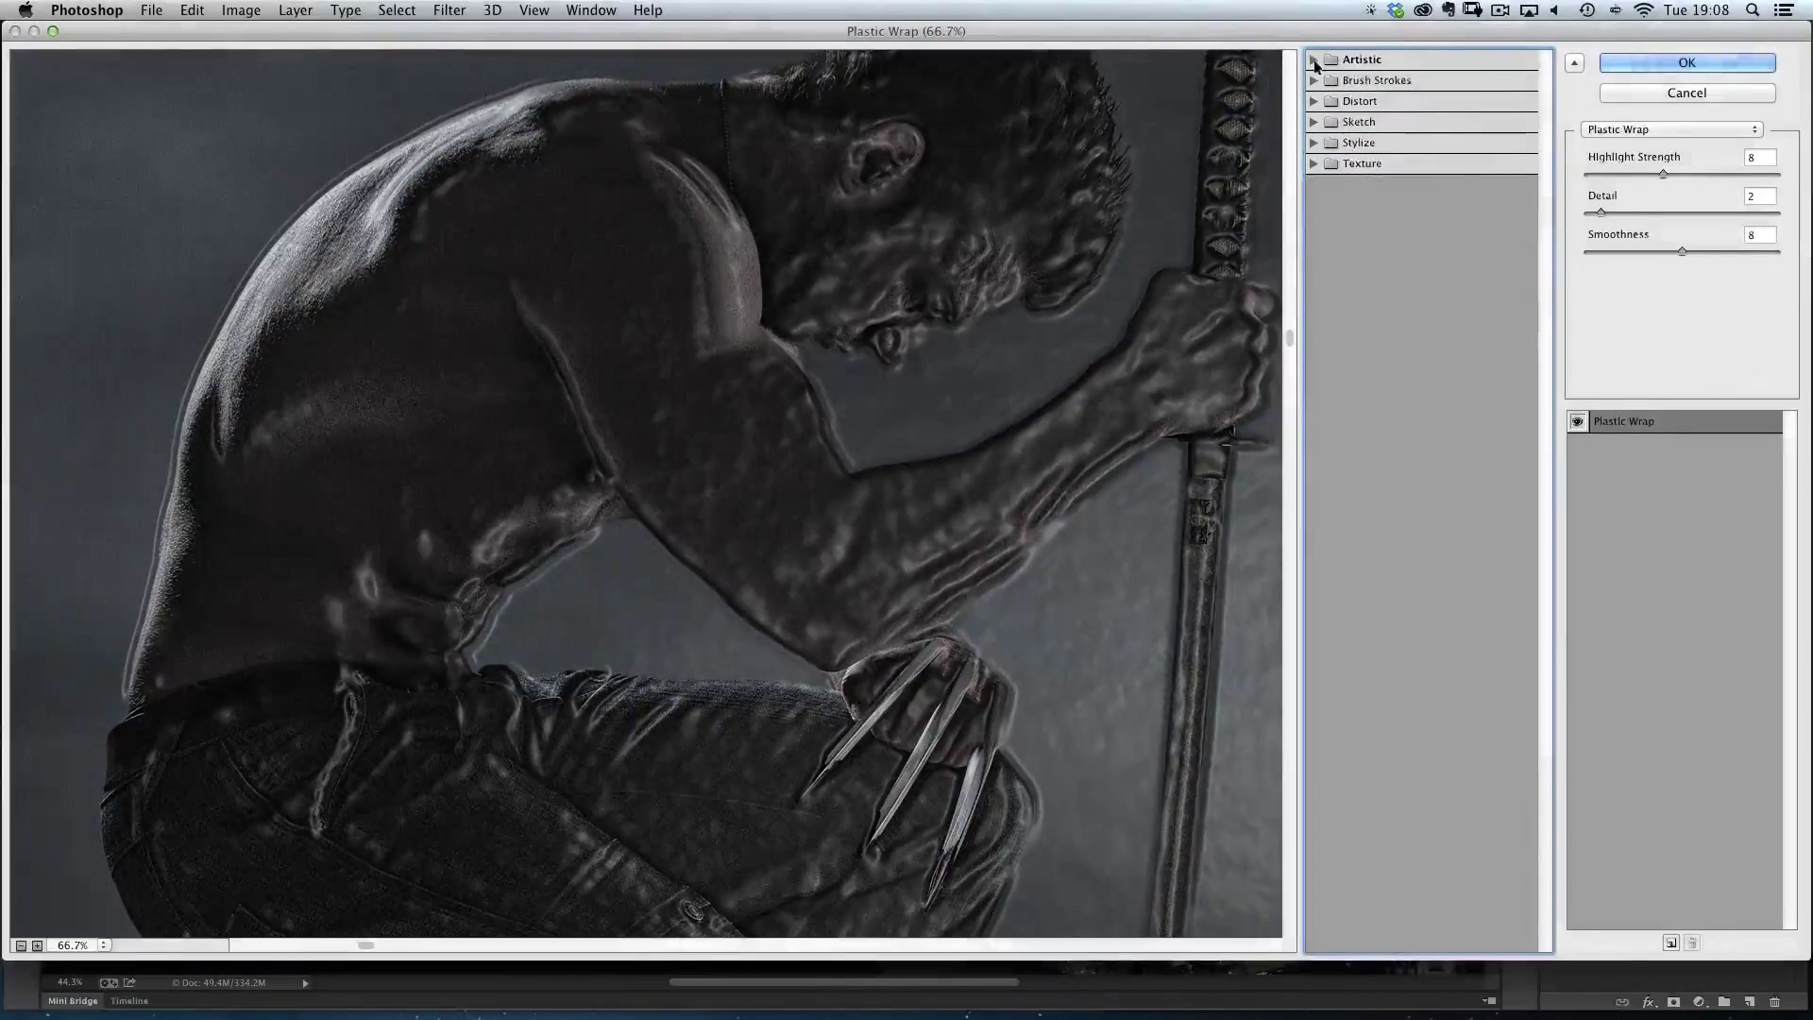
{"action": "left_click", "coordinate": [1314, 60]}
{"action": "left_click", "coordinate": [1313, 59]}
{"action": "left_click", "coordinate": [1314, 80]}
{"action": "left_click", "coordinate": [1313, 80]}
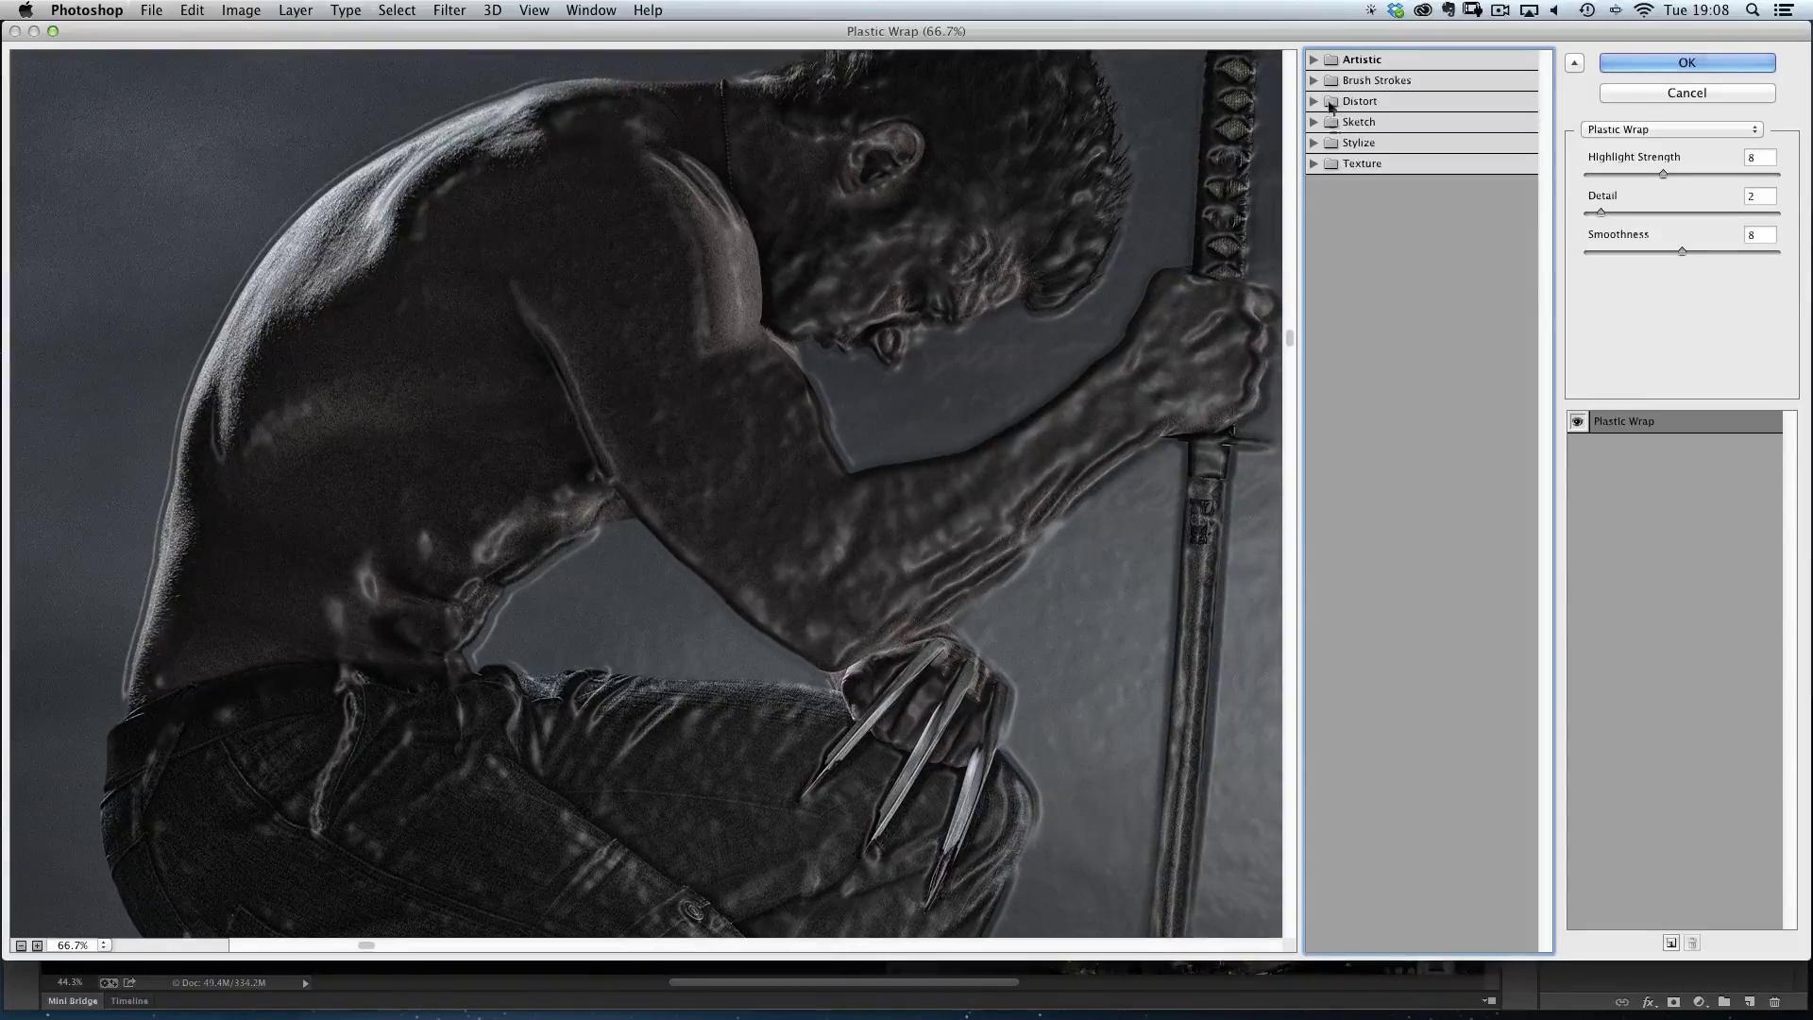
{"action": "left_click", "coordinate": [1341, 63]}
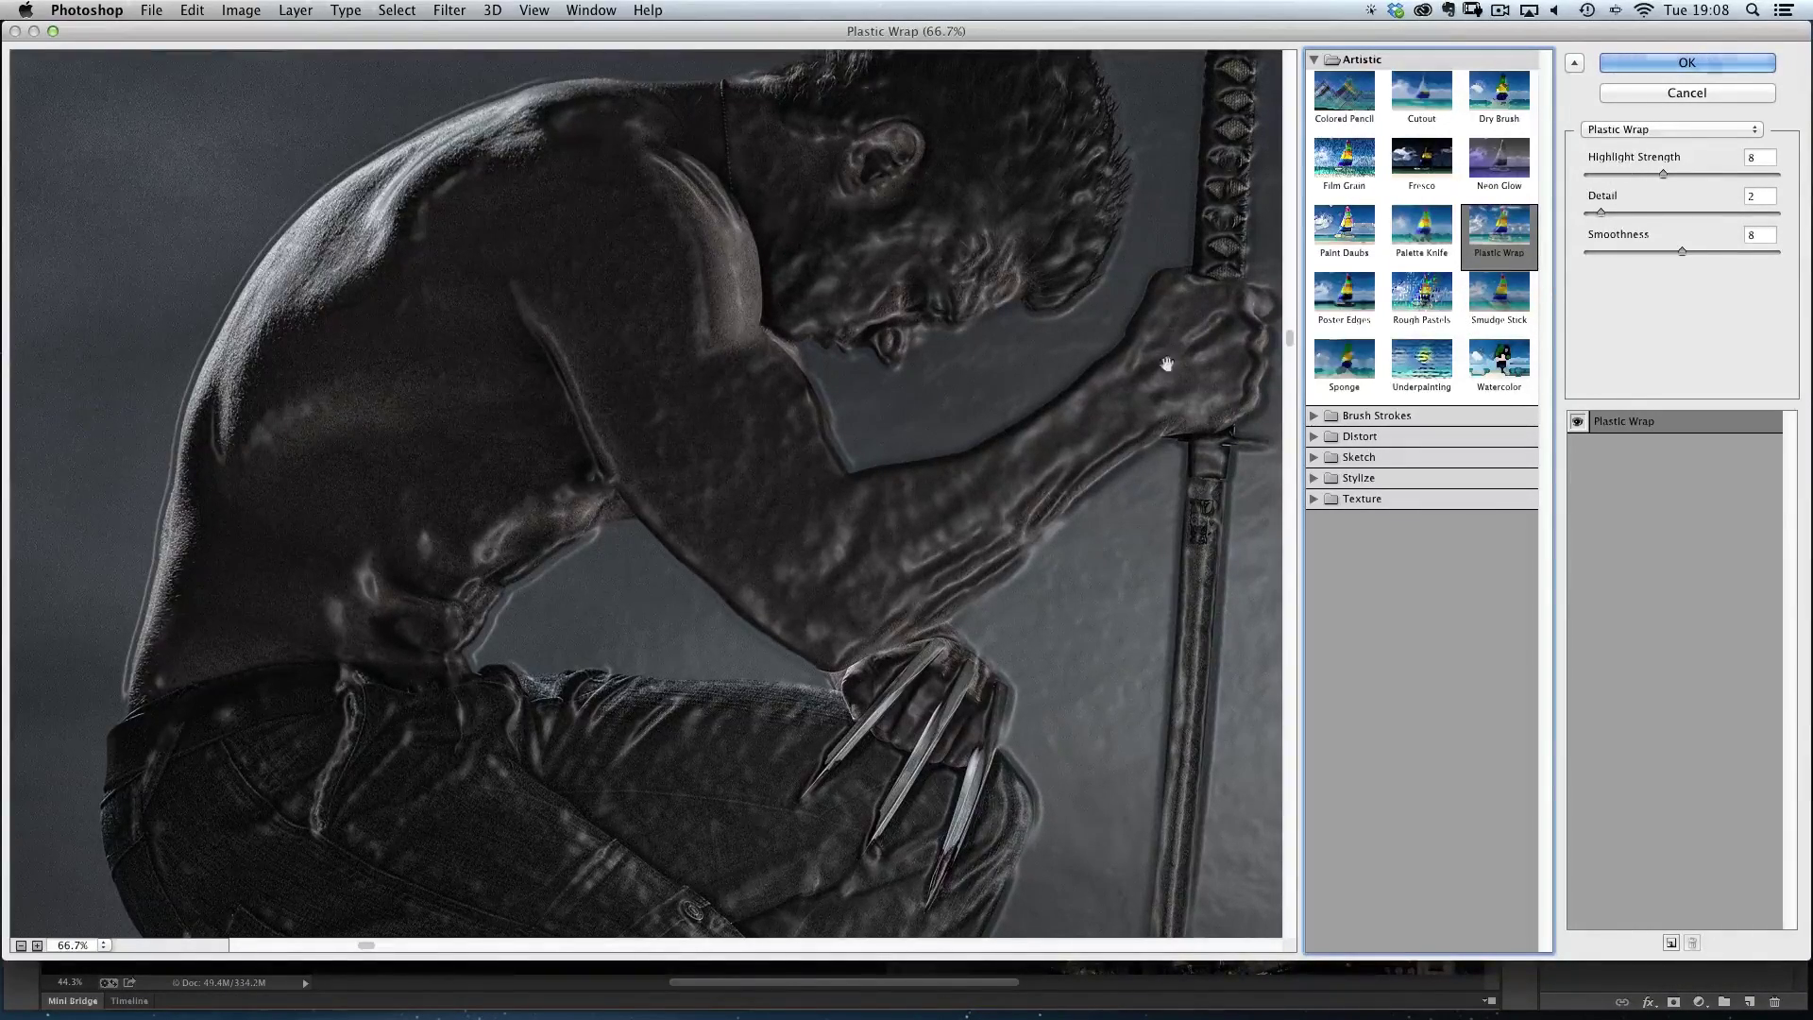
- Reduce Plastic Wrap to its minimum values: Highlight Strength 0, Detail 1 and Smoothness 1
{"action": "left_click_drag", "start_coordinate": [1667, 172], "coordinate": [1661, 176]}
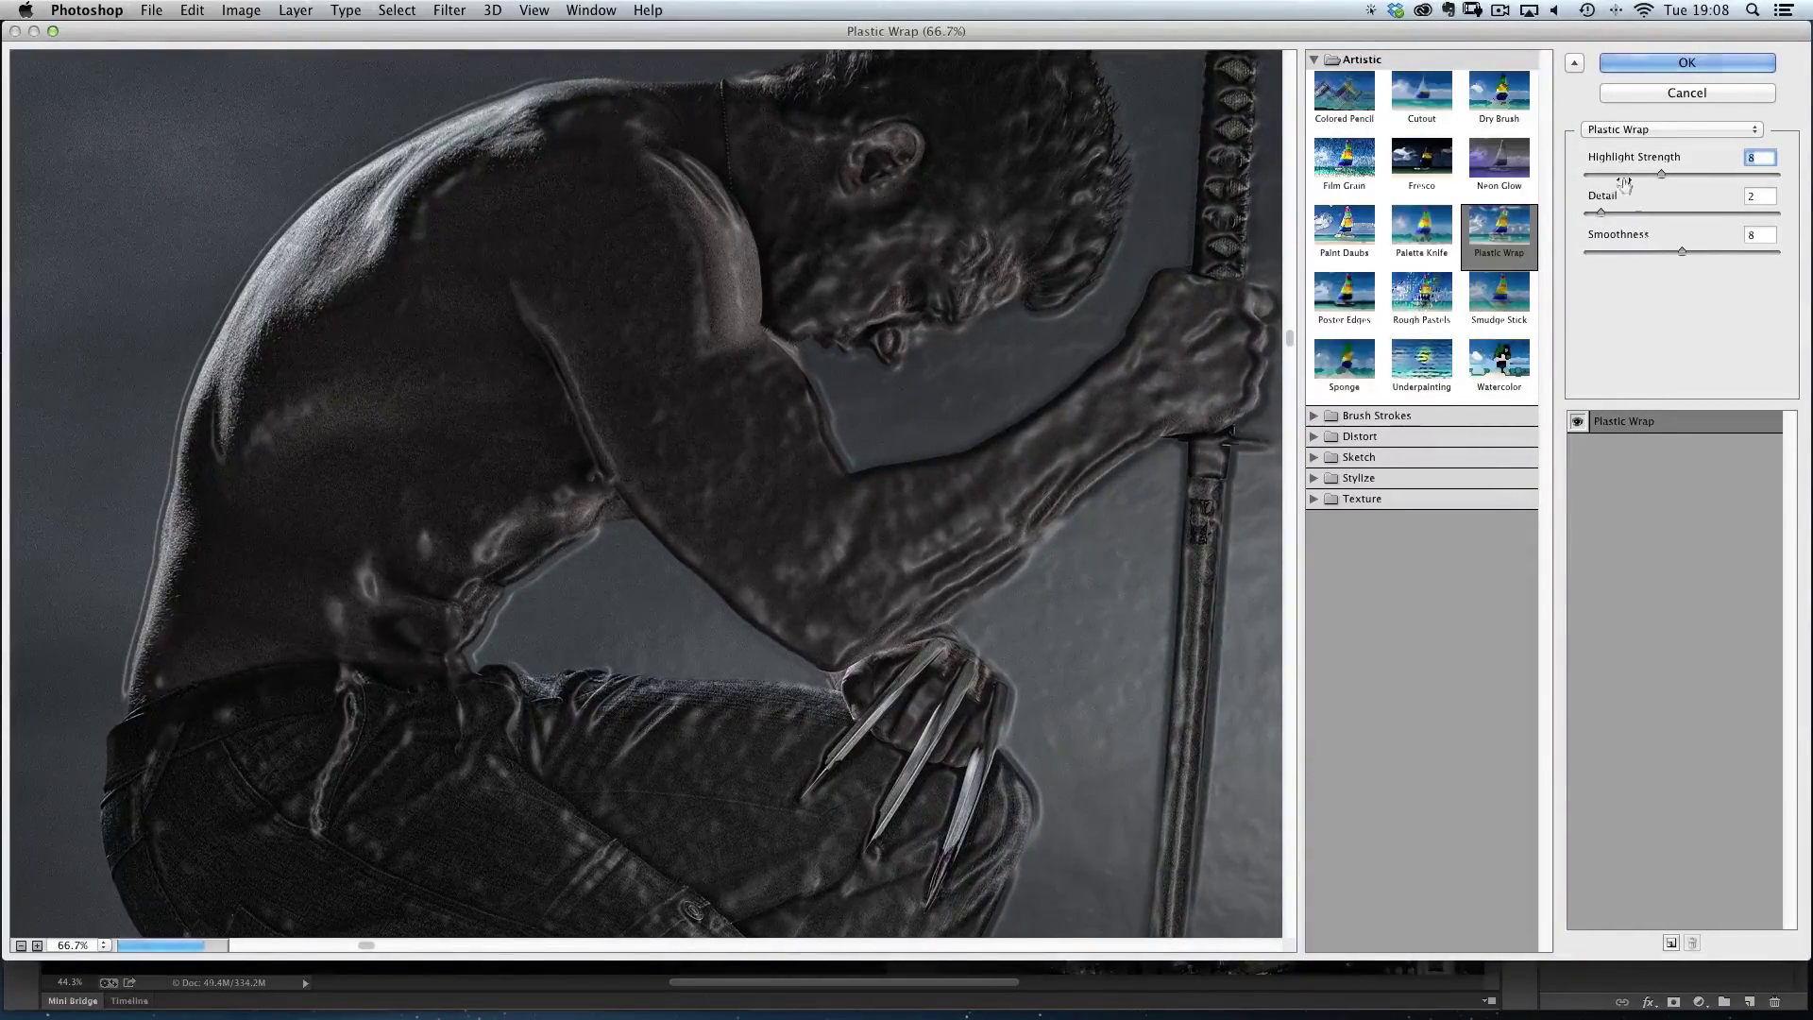
{"action": "left_click_drag", "start_coordinate": [1661, 175], "coordinate": [1588, 214]}
{"action": "left_click_drag", "start_coordinate": [1681, 251], "coordinate": [1585, 251]}
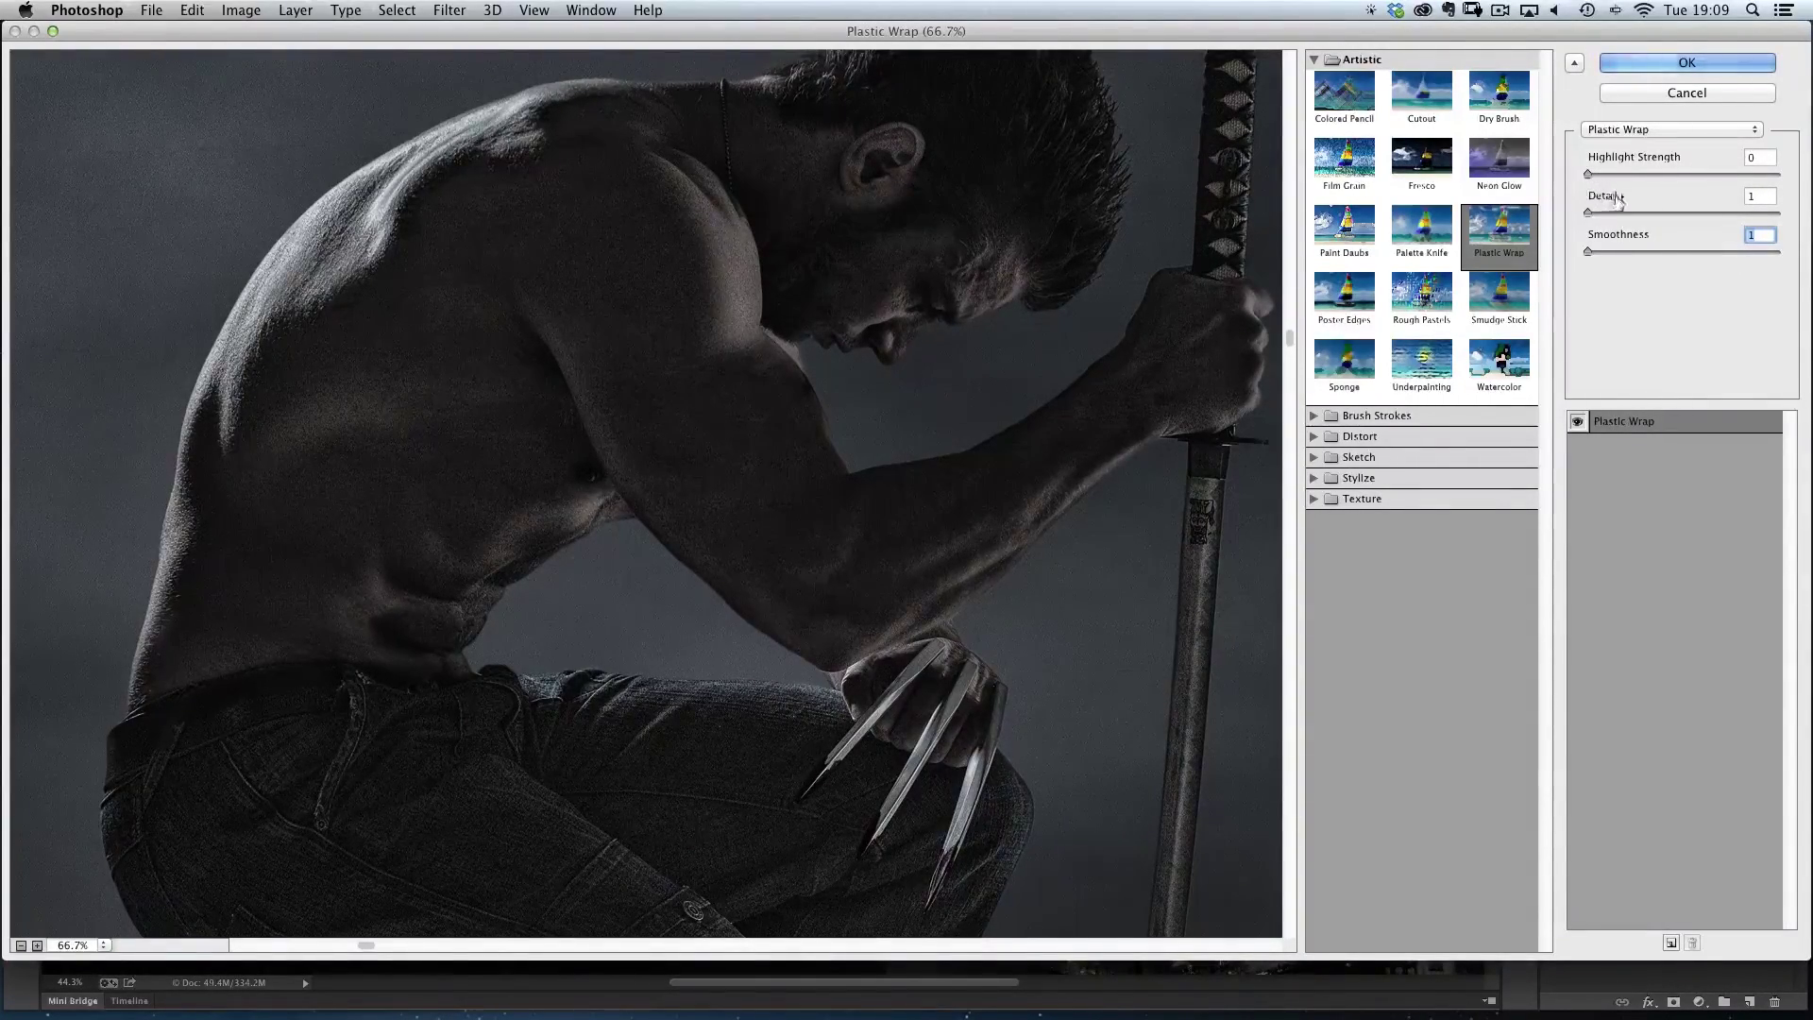
- Set Plastic Wrap to Highlight Strength 6, Smoothness 3 and Detail 2
{"action": "left_click_drag", "start_coordinate": [1589, 176], "coordinate": [1648, 179]}
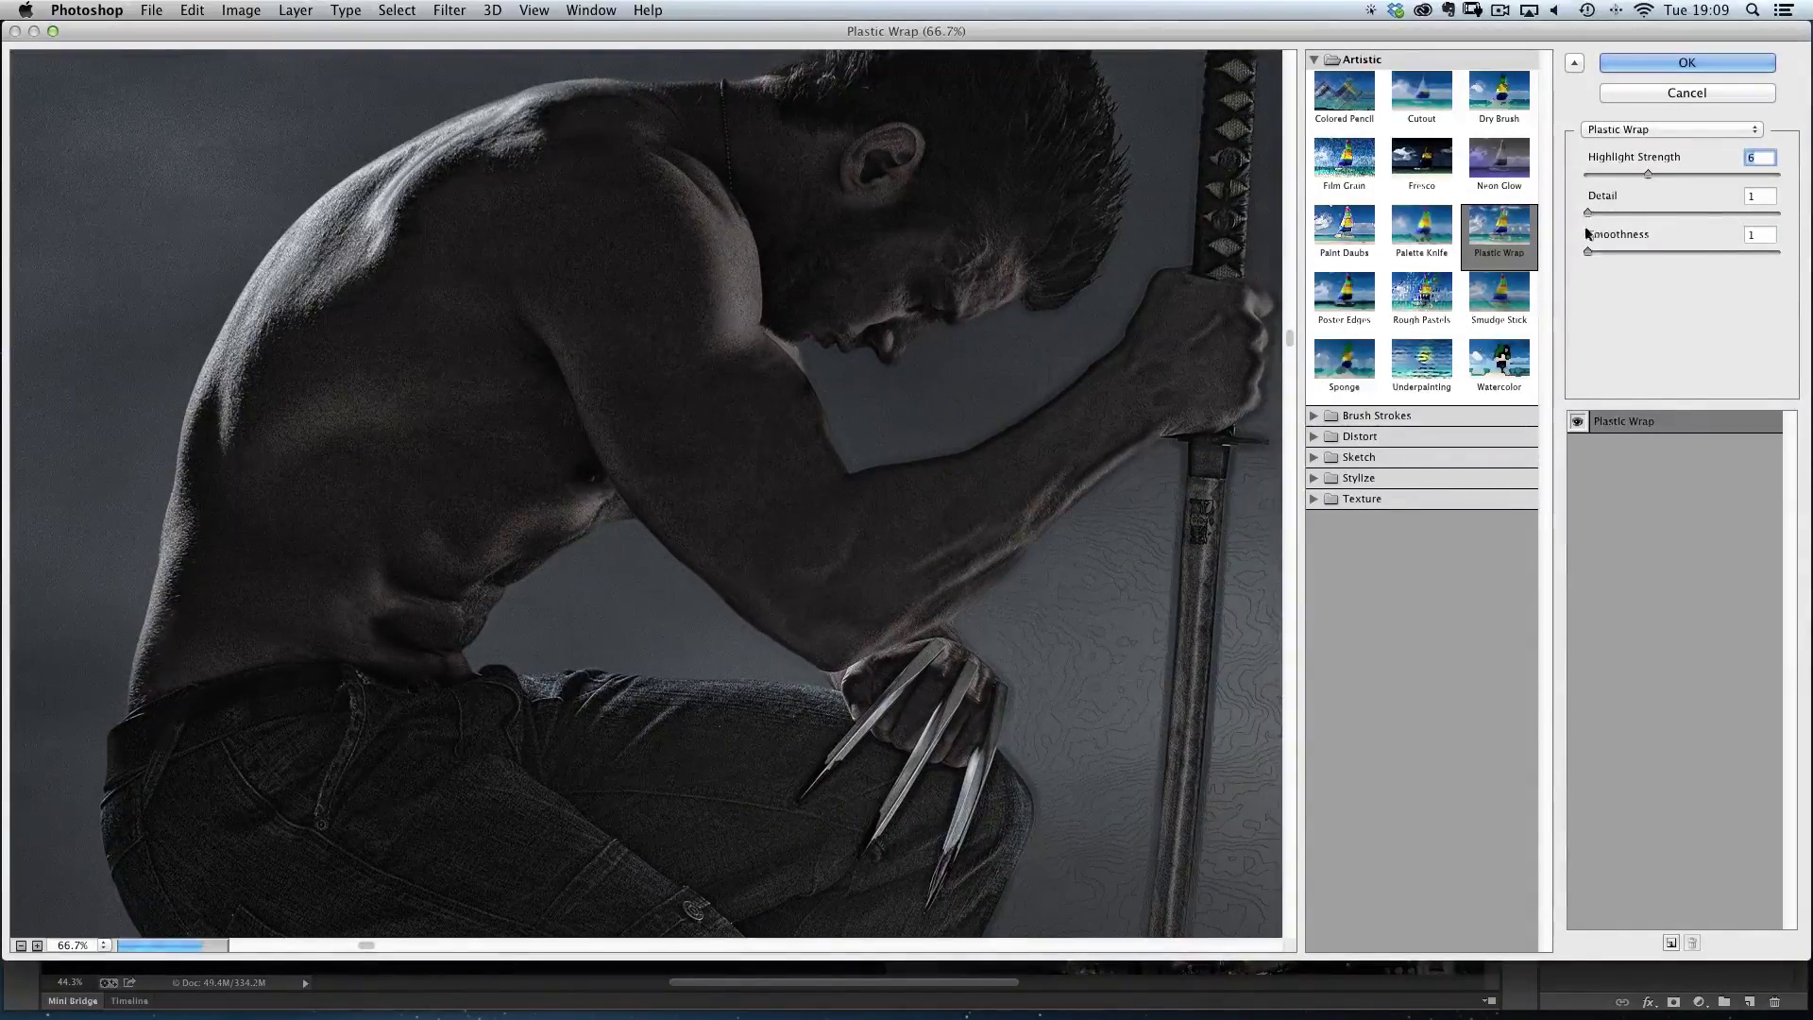
{"action": "left_click_drag", "start_coordinate": [1585, 246], "coordinate": [1611, 249]}
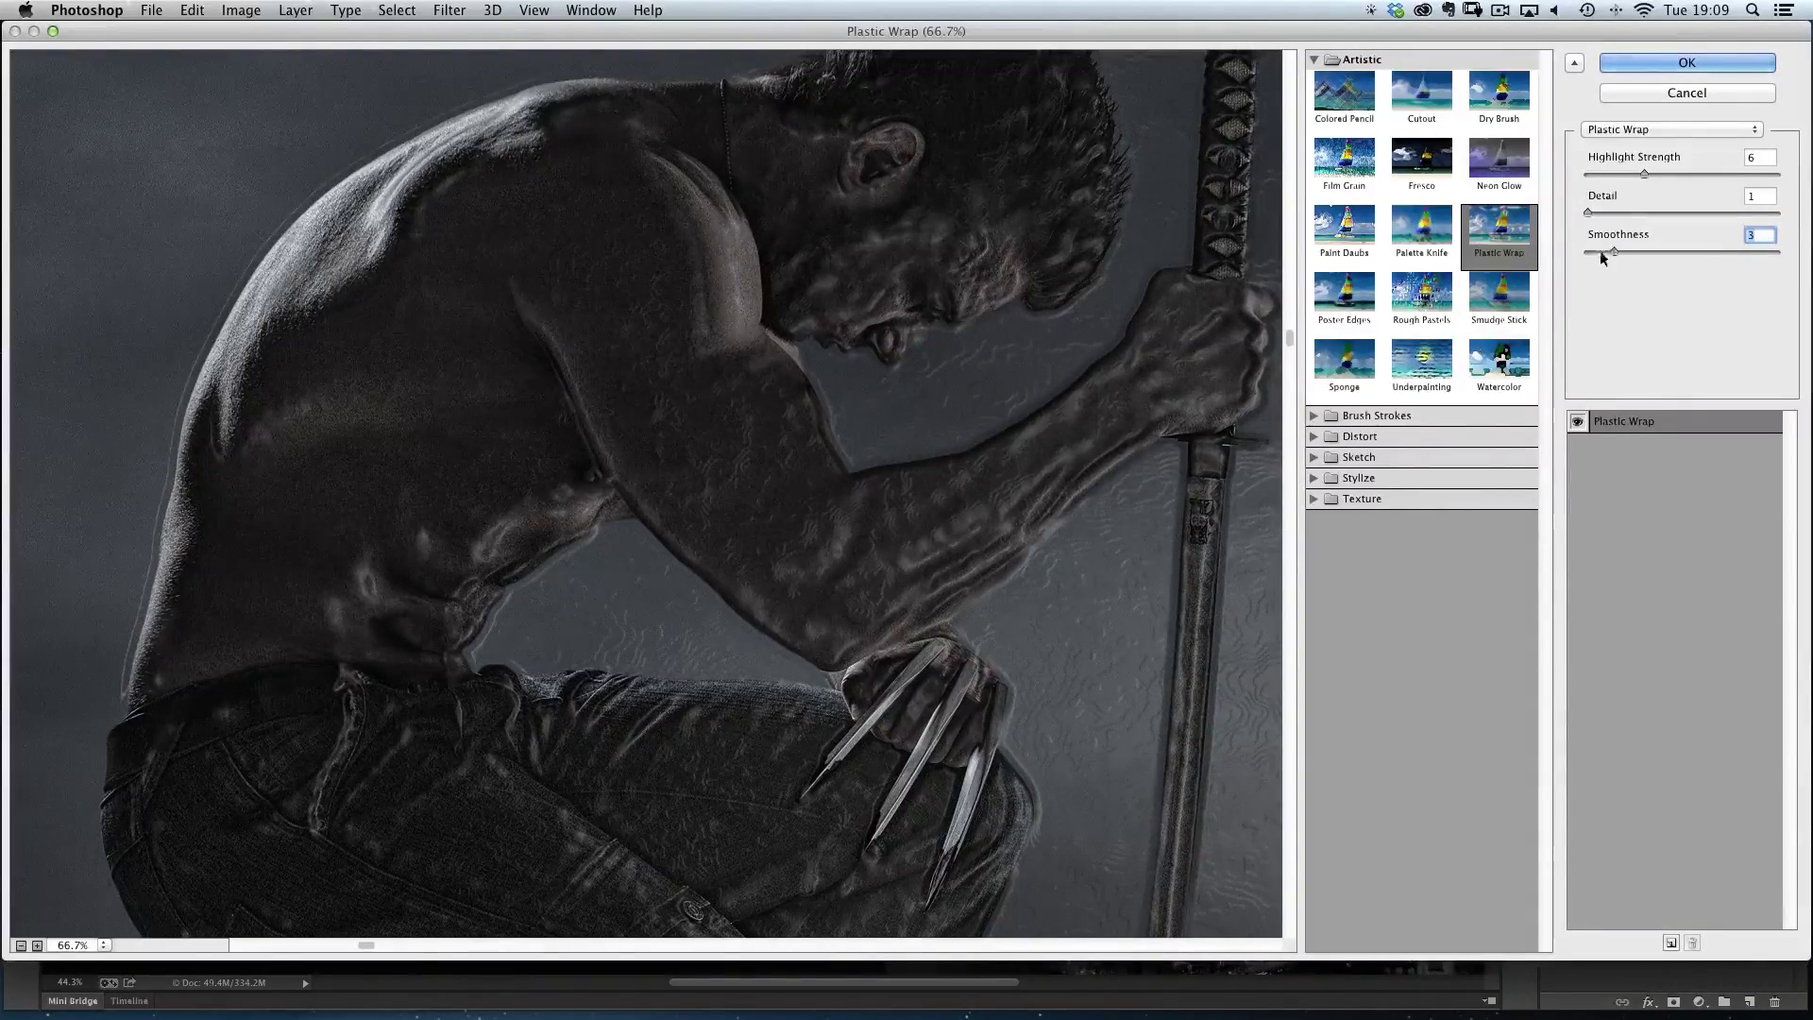
{"action": "left_click", "coordinate": [1589, 214]}
{"action": "mouse_move", "coordinate": [1589, 212]}
{"action": "left_mouse_down"}
{"action": "mouse_move", "coordinate": [1654, 232]}
{"action": "mouse_move", "coordinate": [1600, 211]}
{"action": "left_mouse_up"}
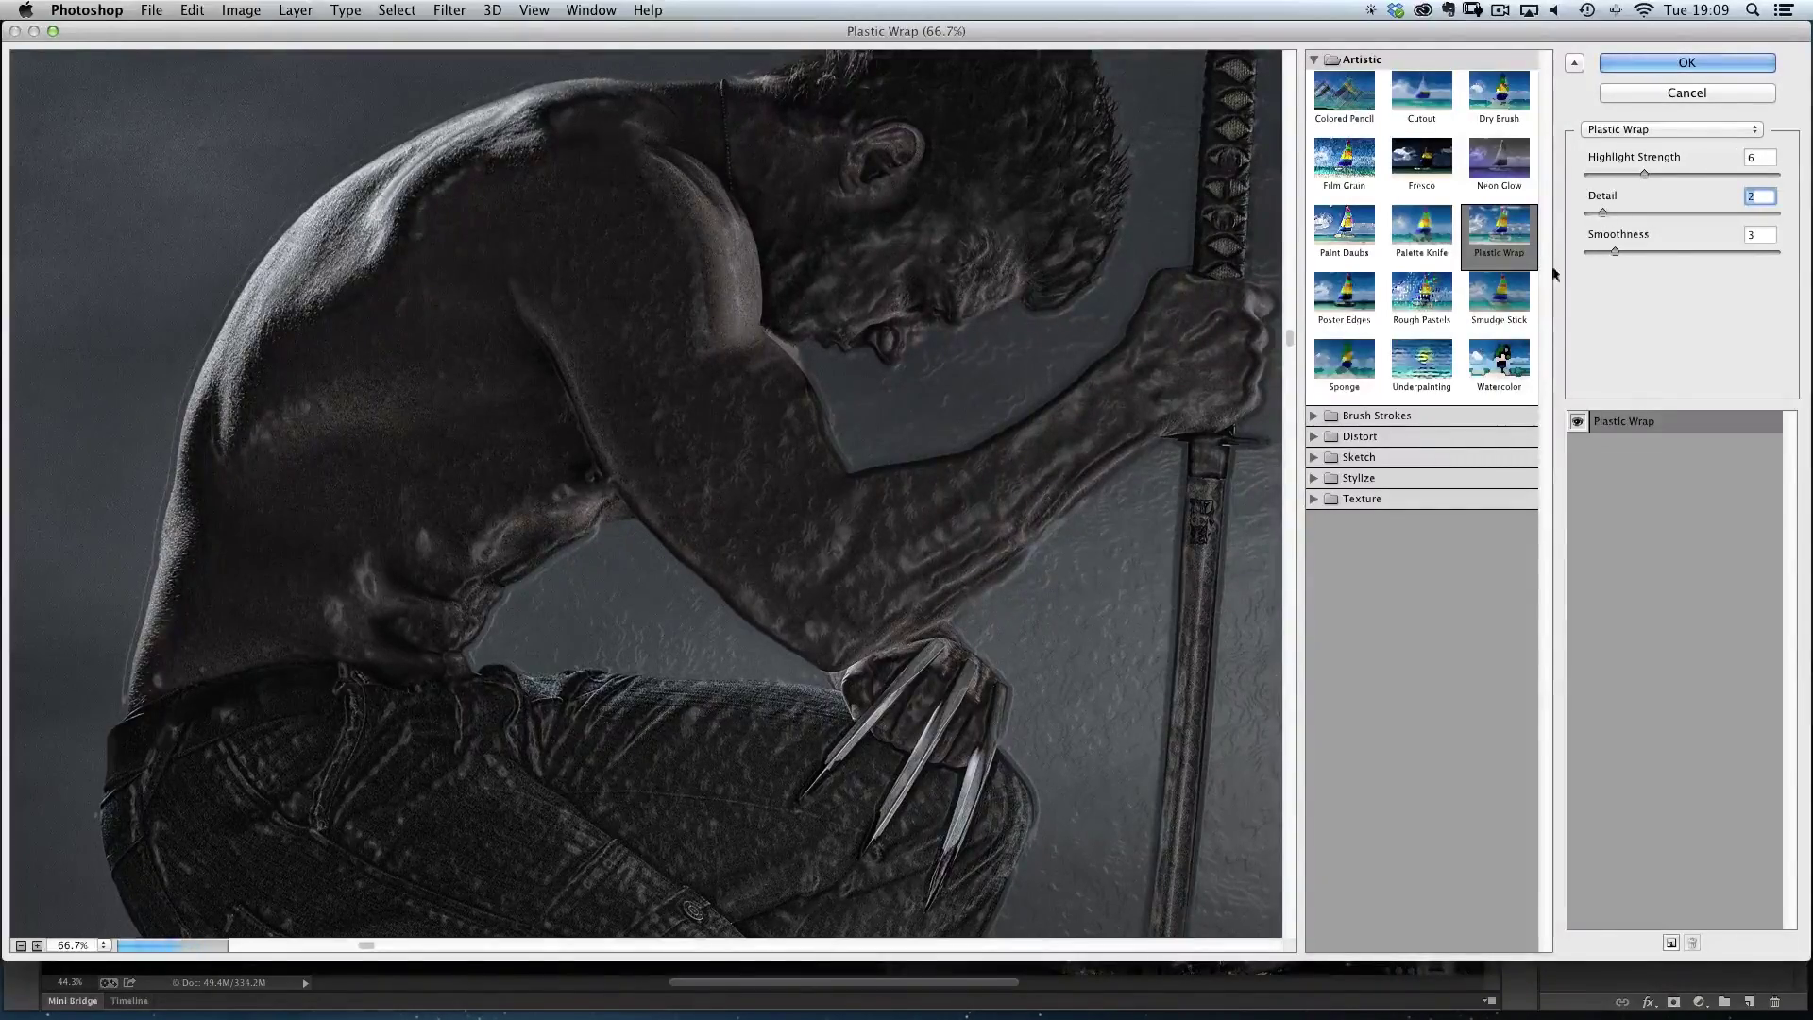
- Check the wall with Plastic Wrap off and on, inspect the jeans and skin, and apply the filter to MOON LIGHT
{"action": "left_click_drag", "start_coordinate": [749, 669], "coordinate": [728, 457]}
{"action": "left_click_drag", "start_coordinate": [723, 850], "coordinate": [746, 456]}
{"action": "left_click_drag", "start_coordinate": [729, 636], "coordinate": [756, 514]}
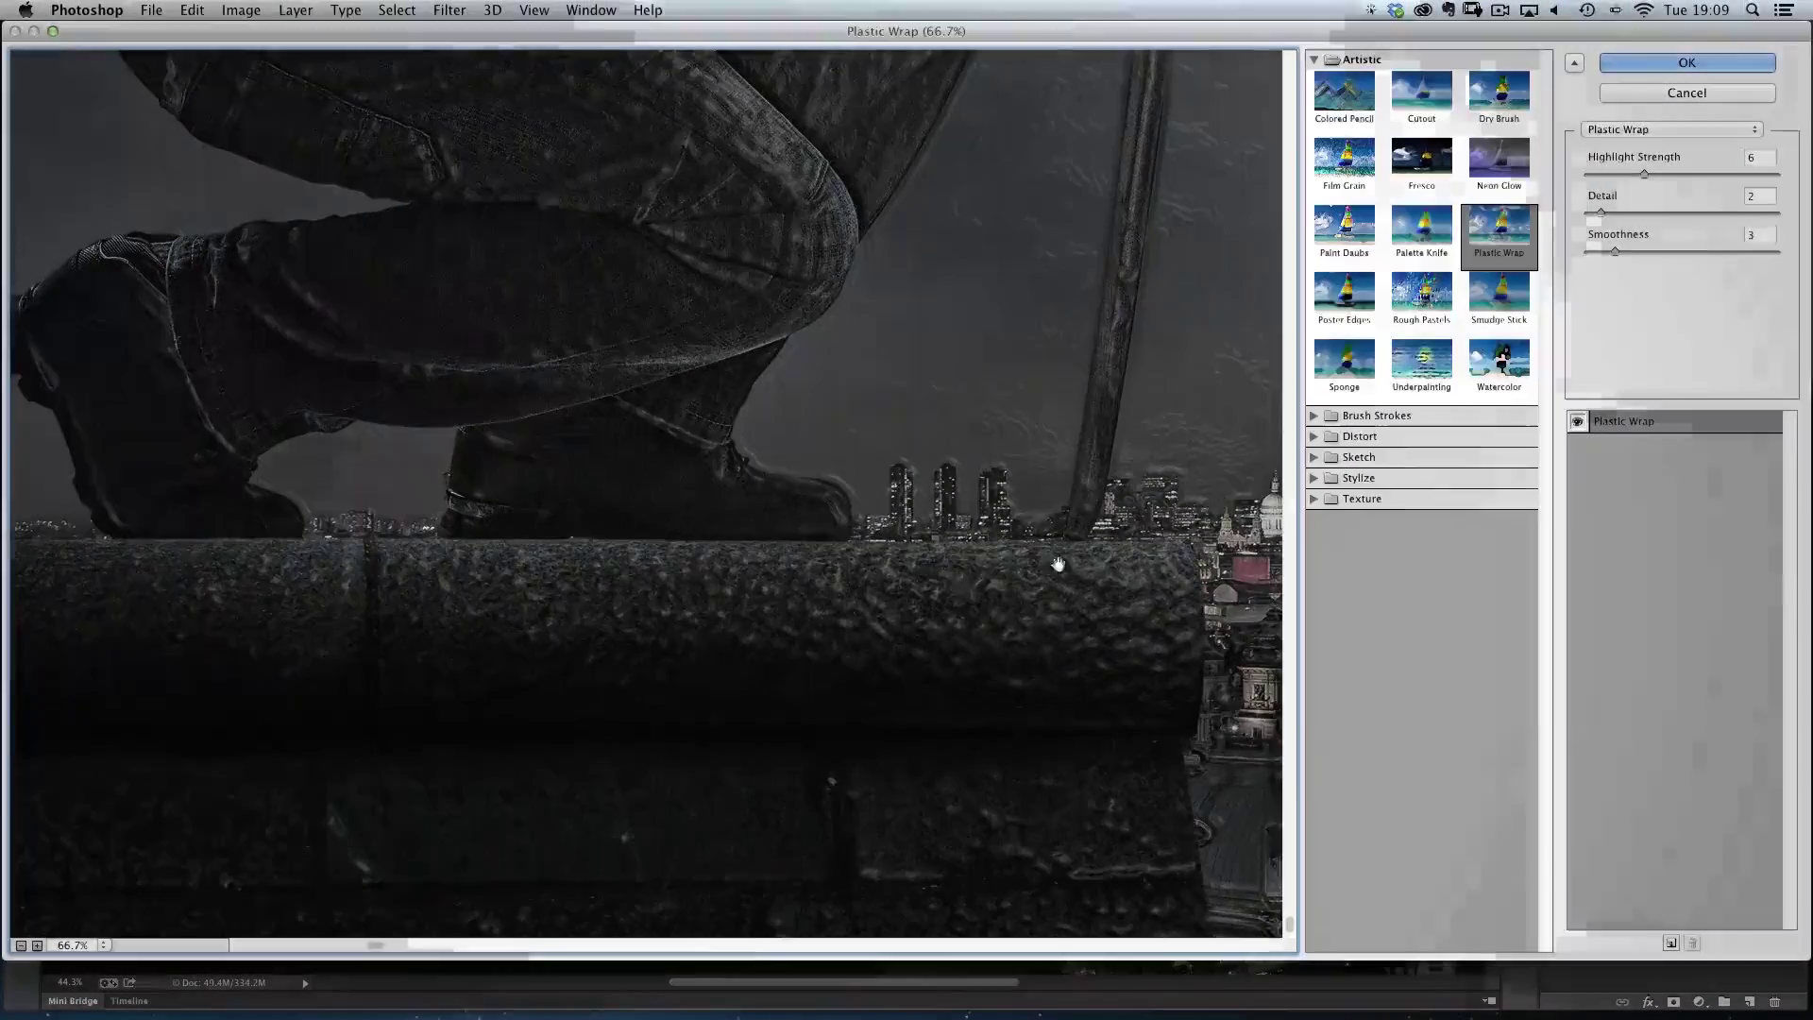
{"action": "left_click", "coordinate": [1579, 423]}
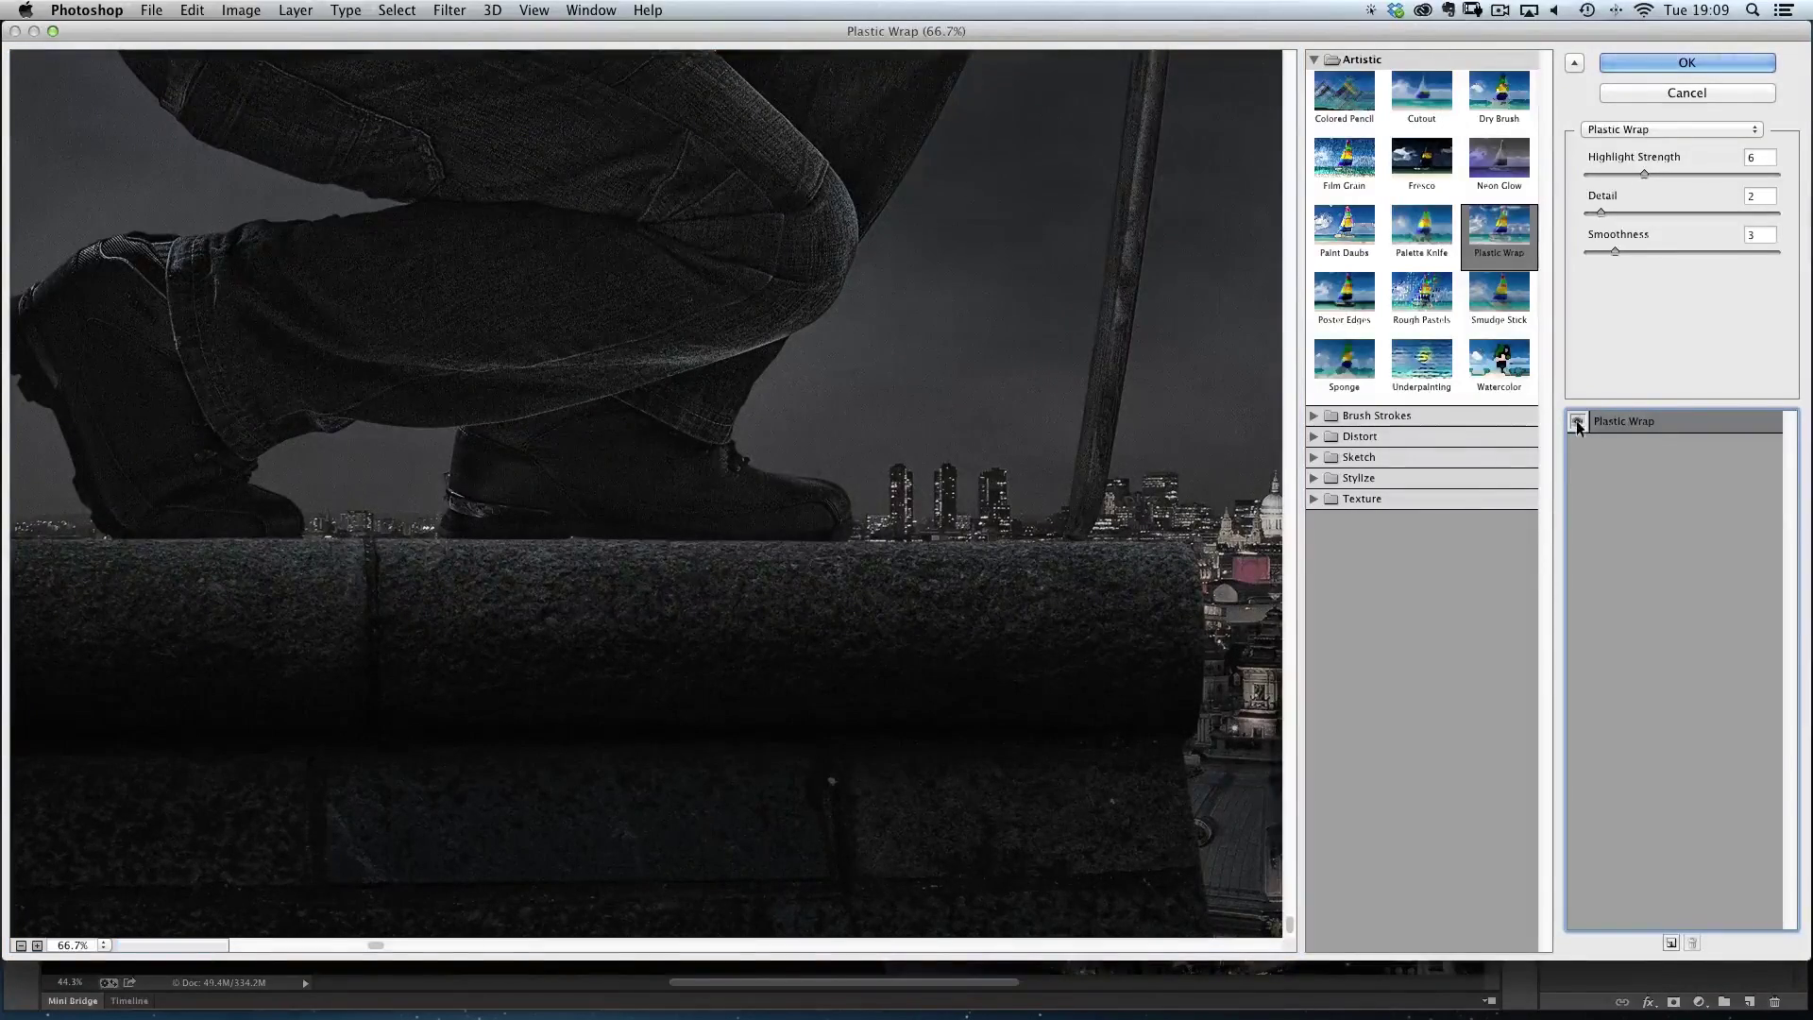
{"action": "left_click", "coordinate": [1578, 423]}
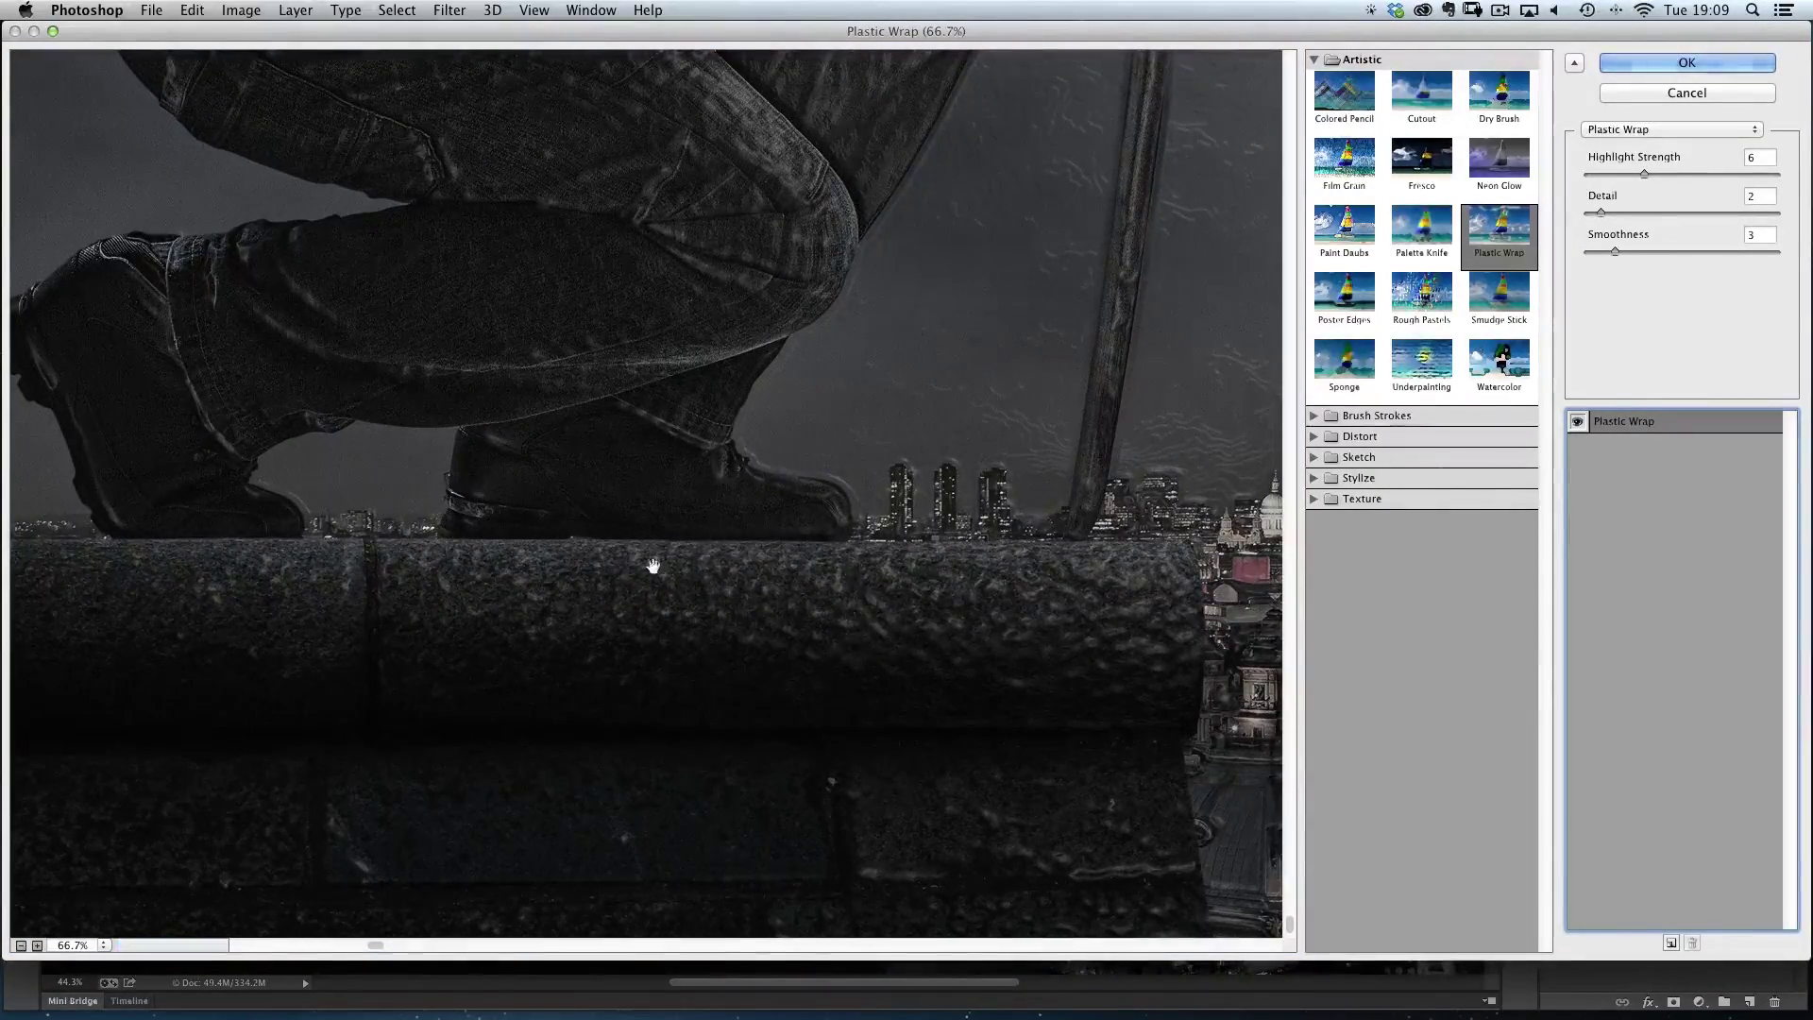
{"action": "left_click_drag", "start_coordinate": [763, 260], "coordinate": [895, 570]}
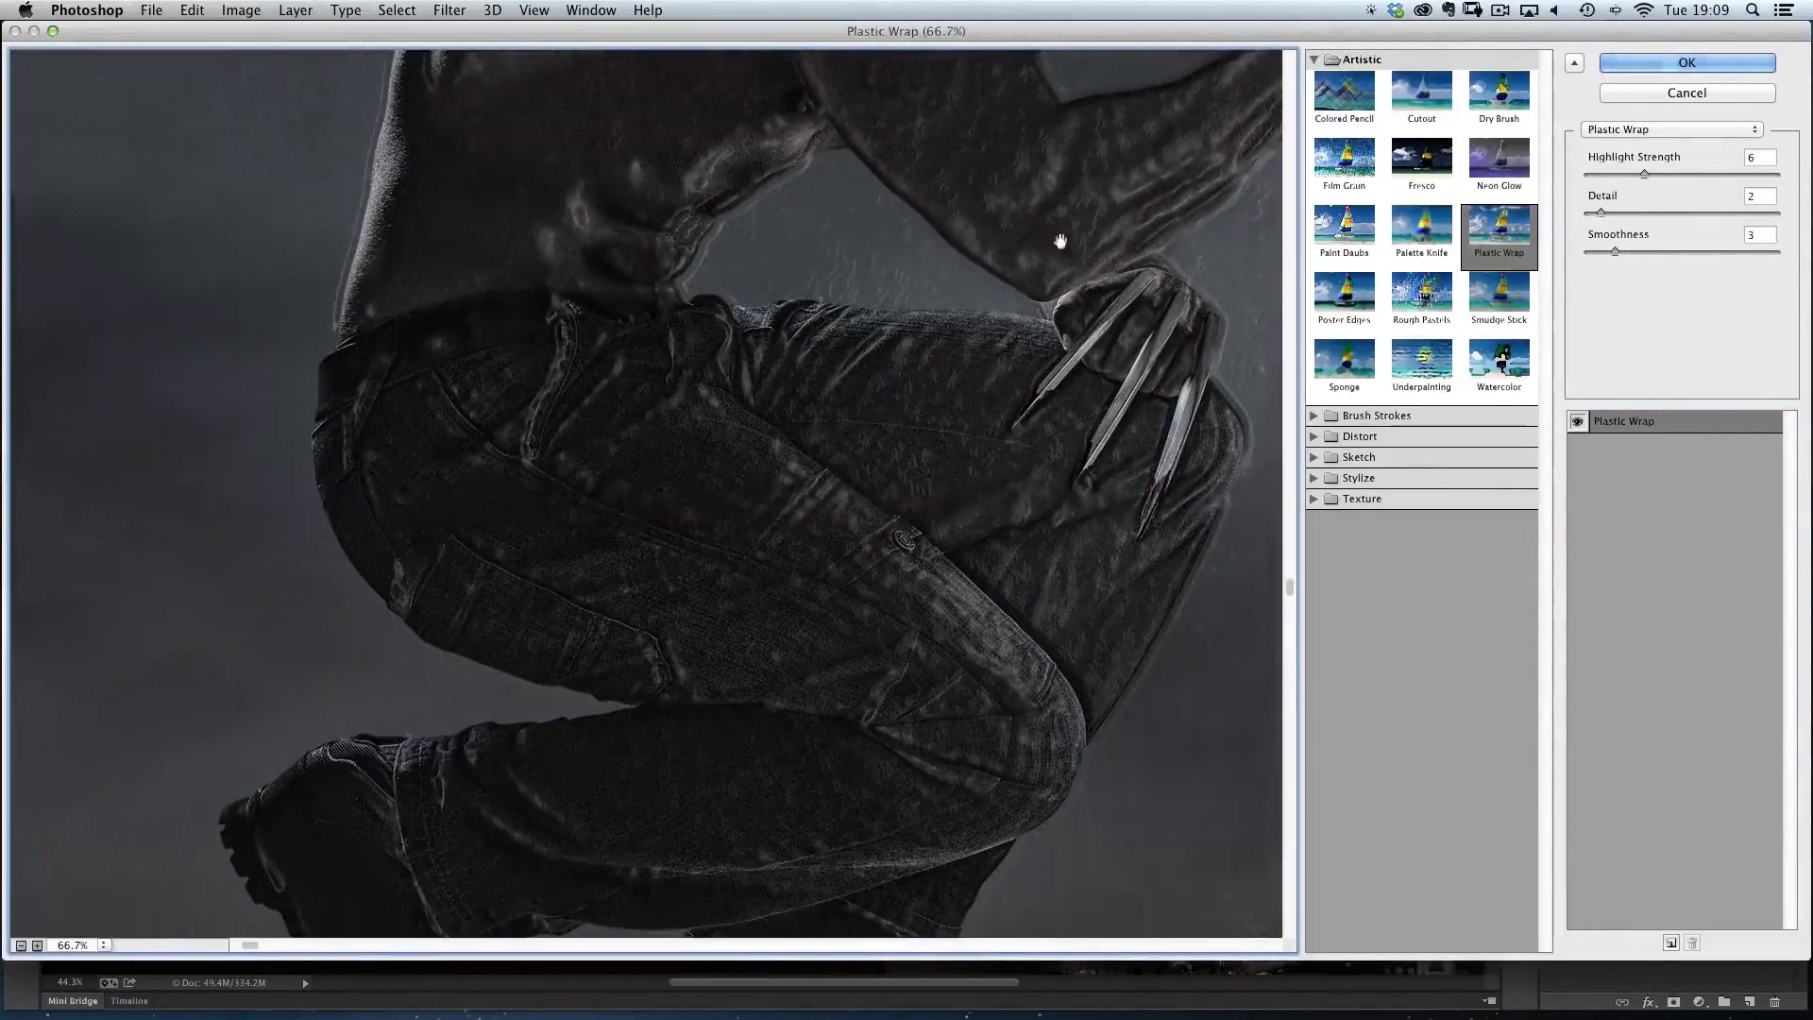
{"action": "left_click_drag", "start_coordinate": [1061, 239], "coordinate": [745, 483]}
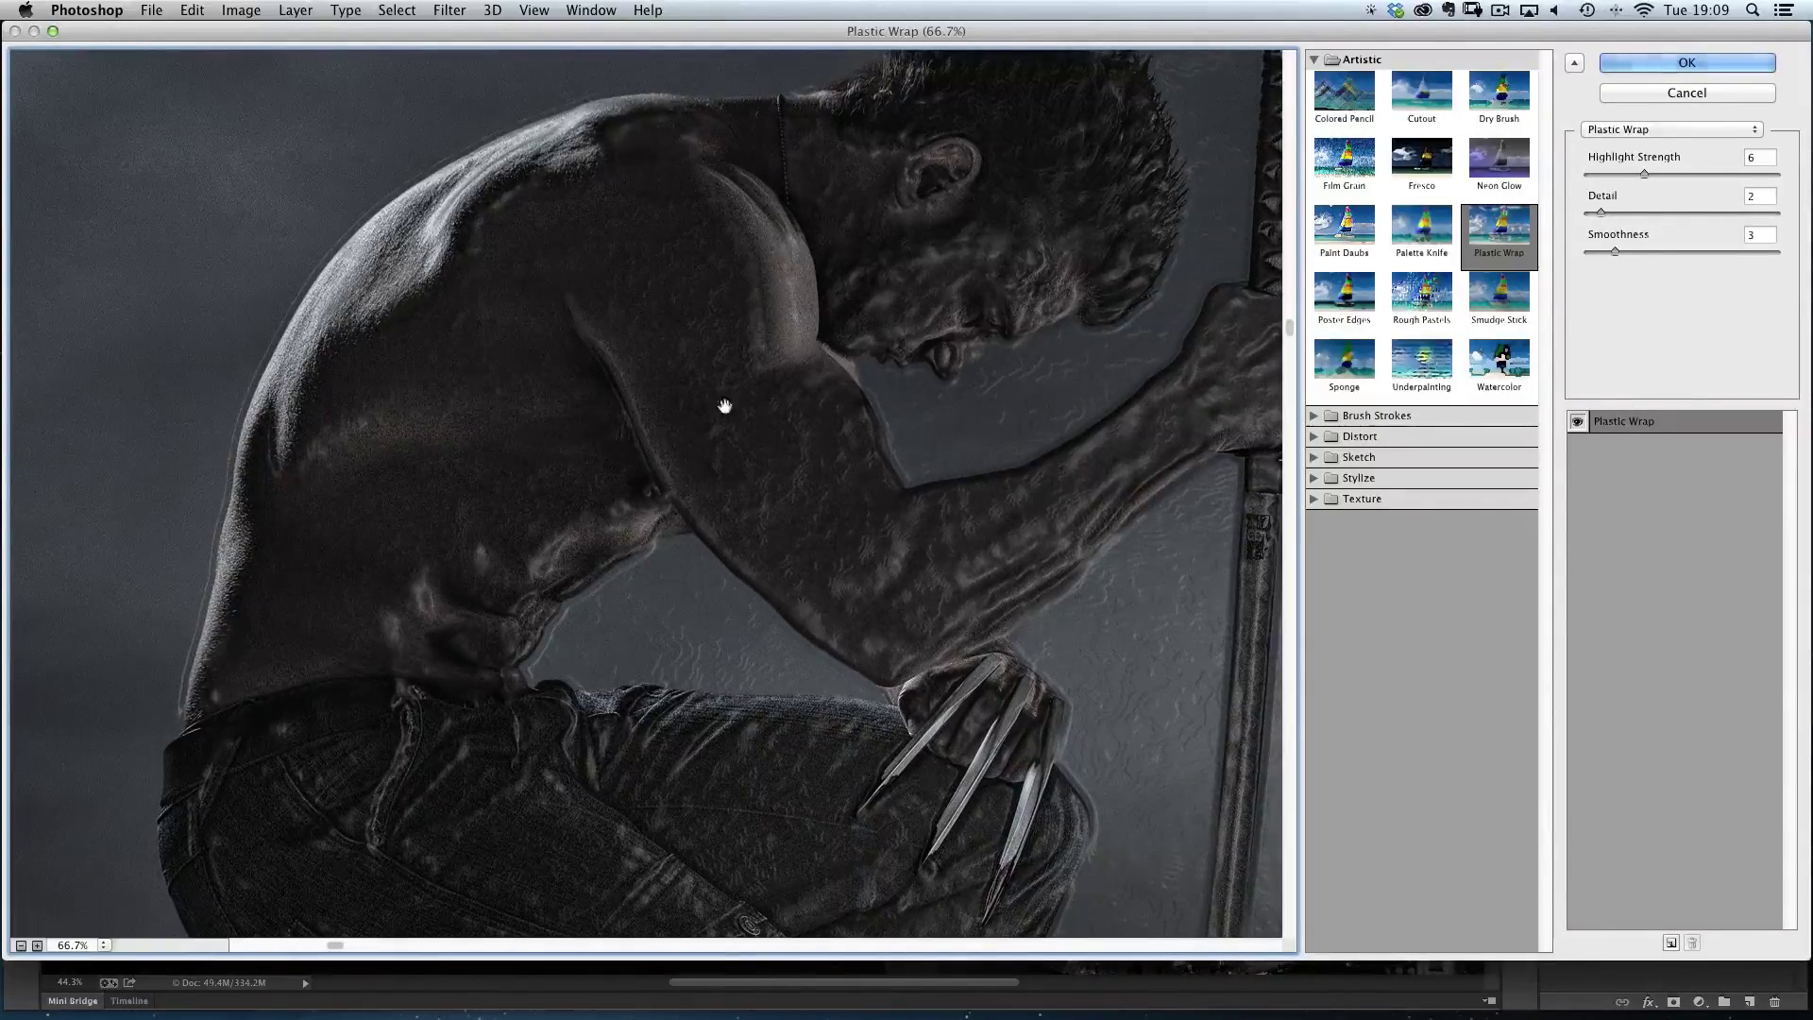
{"action": "left_click", "coordinate": [1686, 62]}
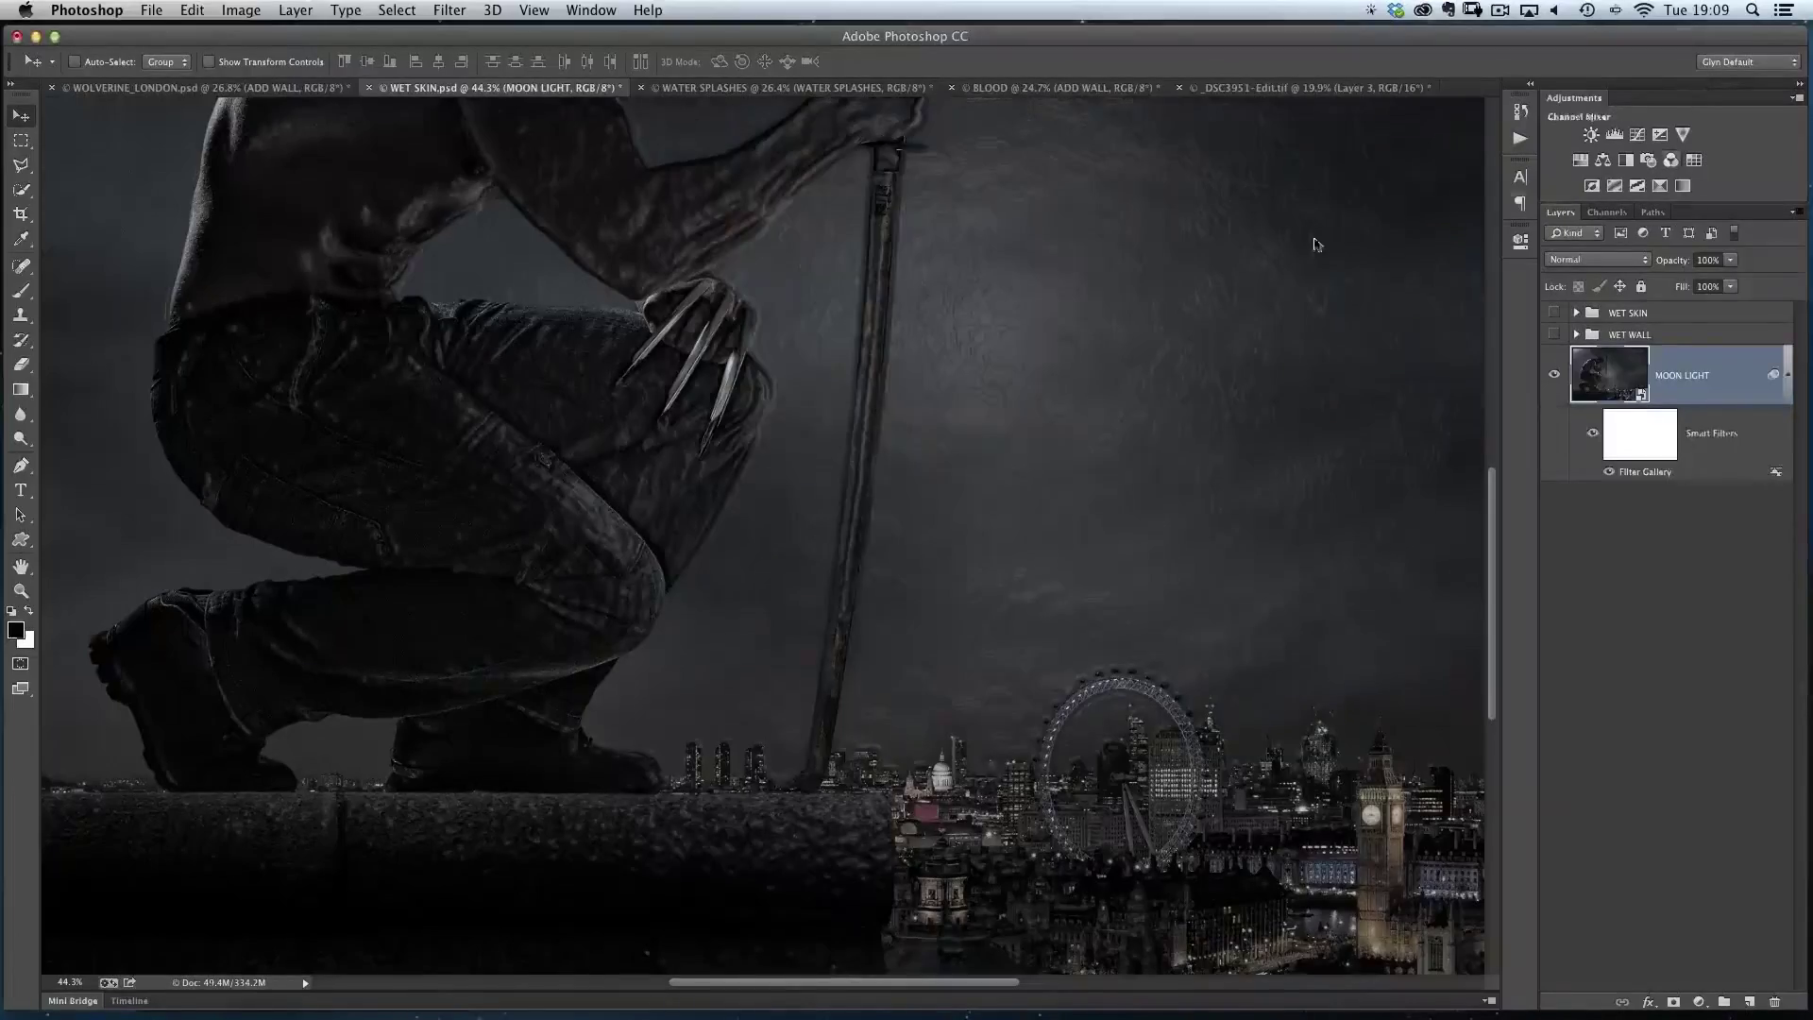
{"action": "scroll", "coordinate": [727, 429], "scroll_direction": "down", "scroll_amount": 5}
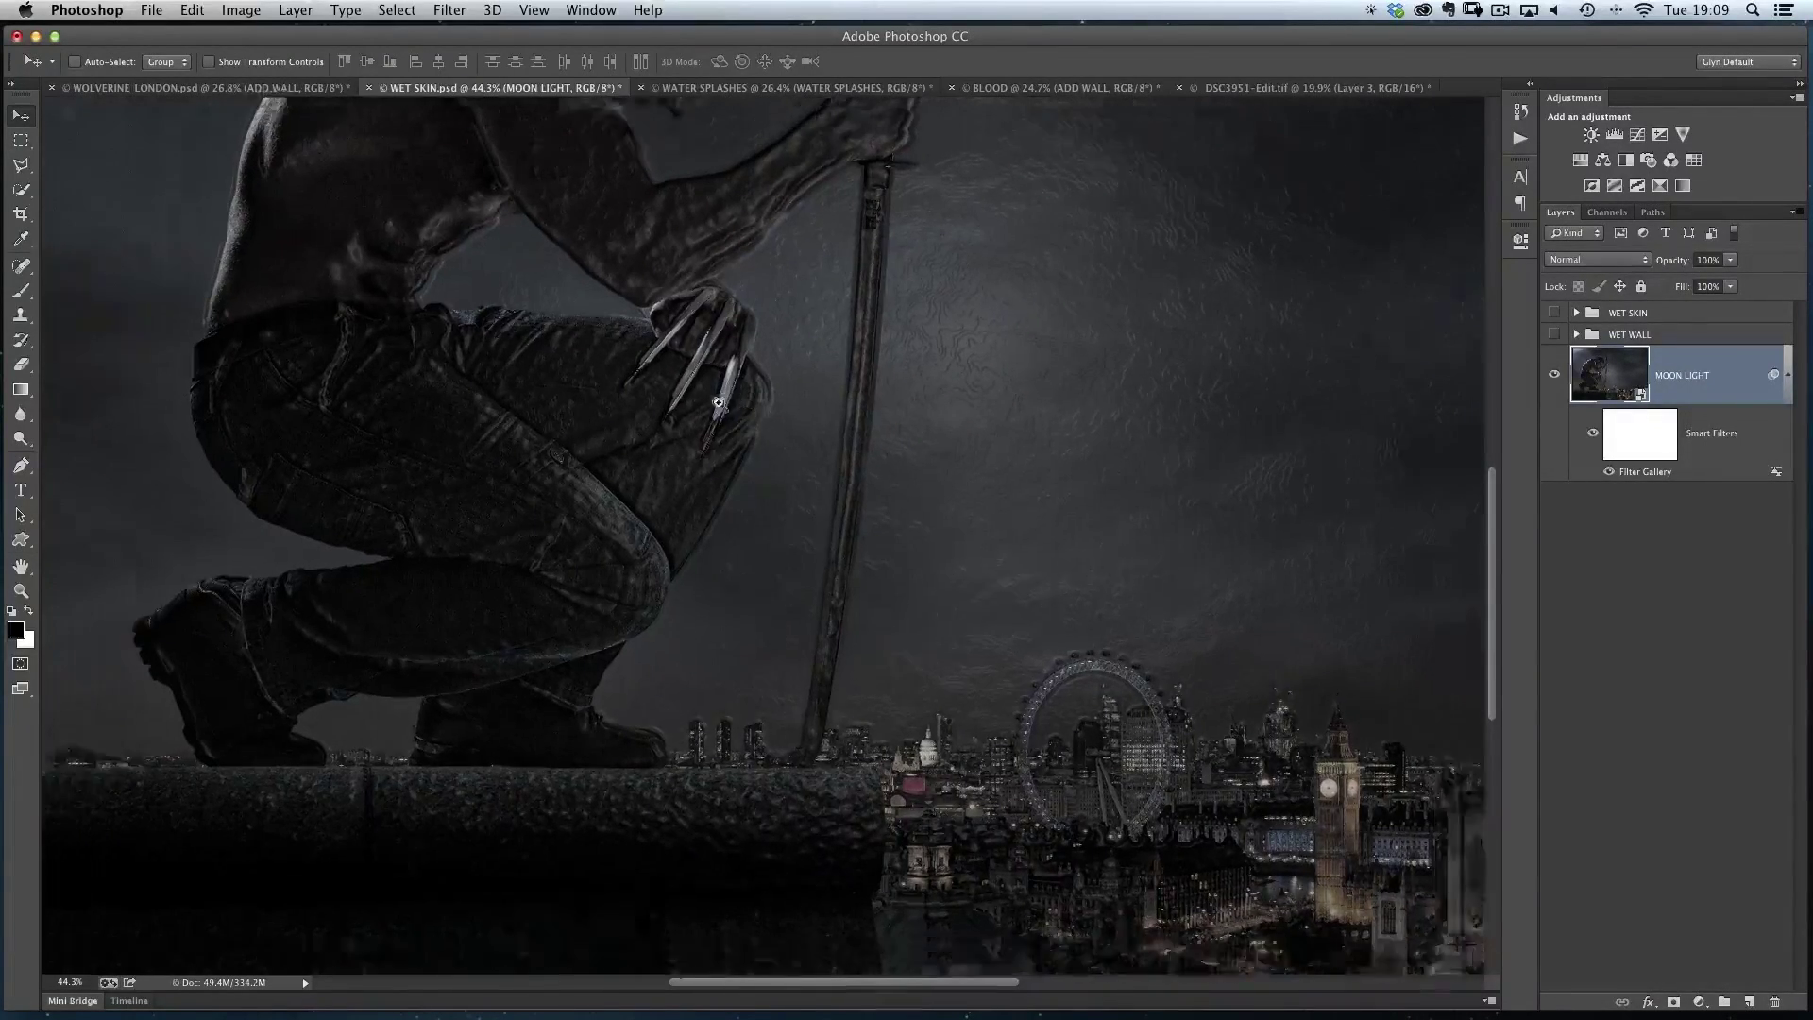
- Examine the Plastic Wrap effect across the sky, skin, jeans, wall and city skyline
{"action": "scroll", "coordinate": [772, 615], "scroll_direction": "up", "scroll_amount": 3}
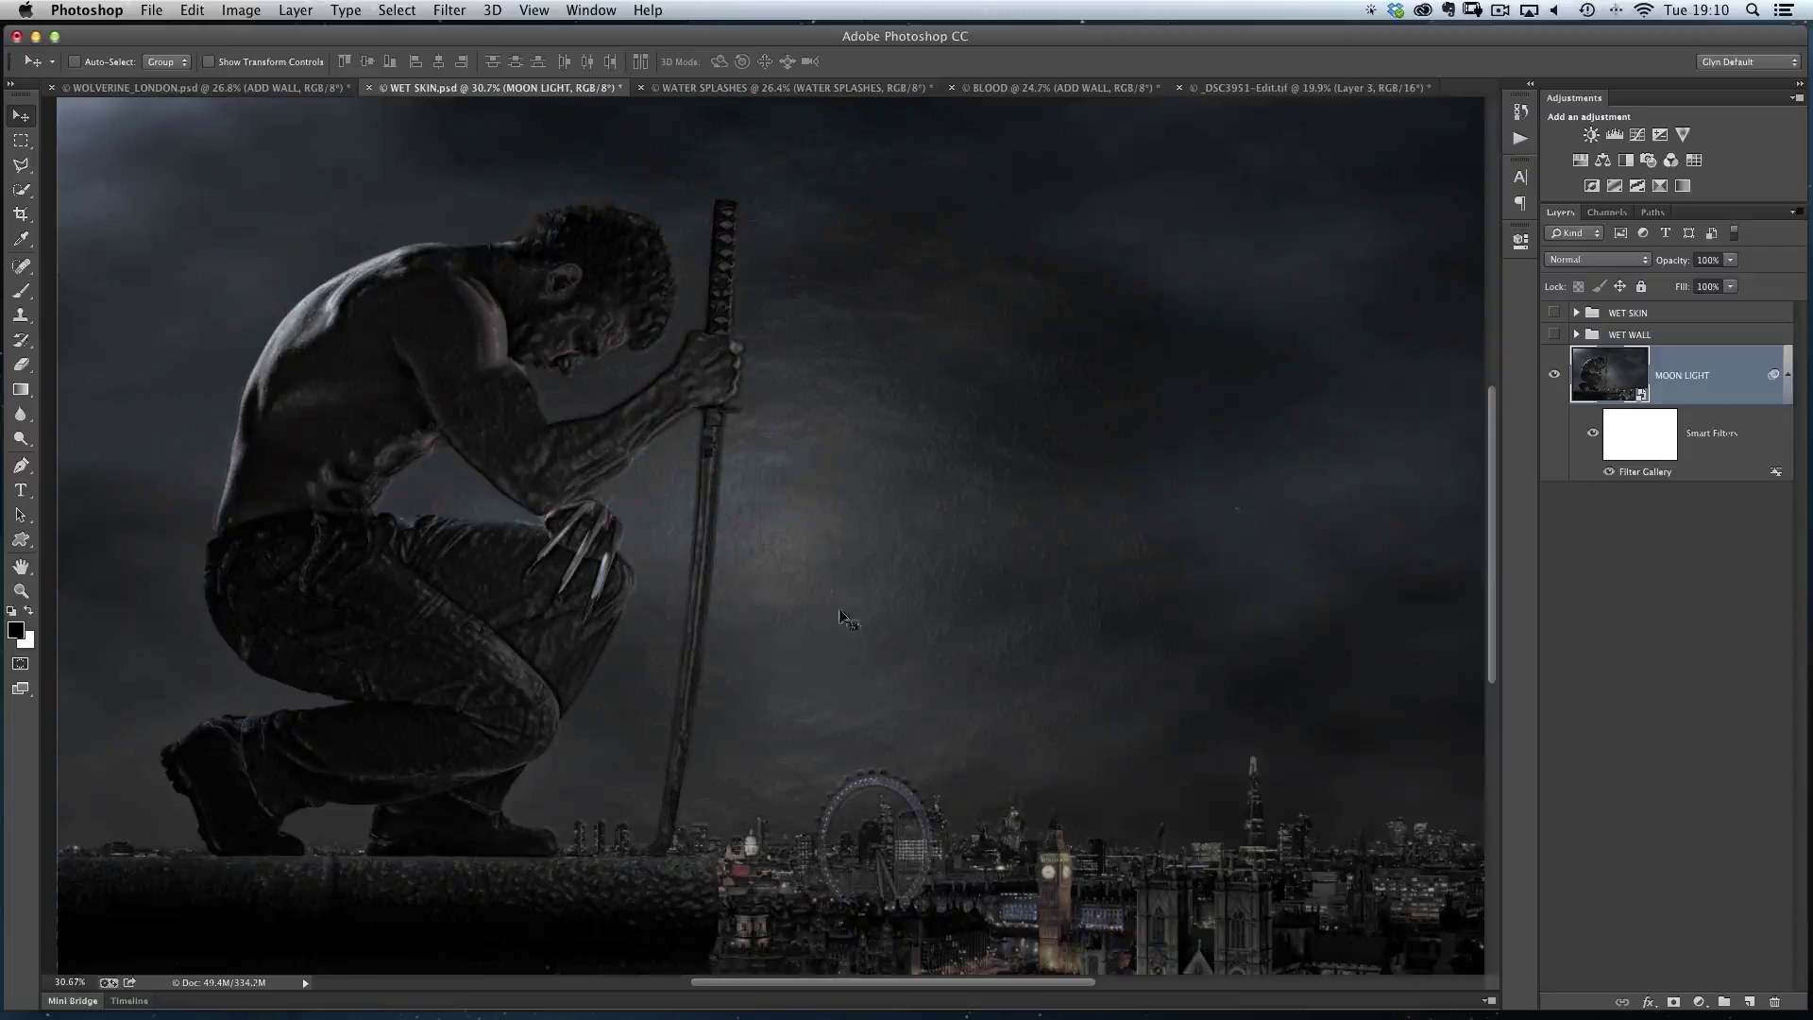
{"action": "scroll", "coordinate": [879, 539], "scroll_direction": "up", "scroll_amount": 4}
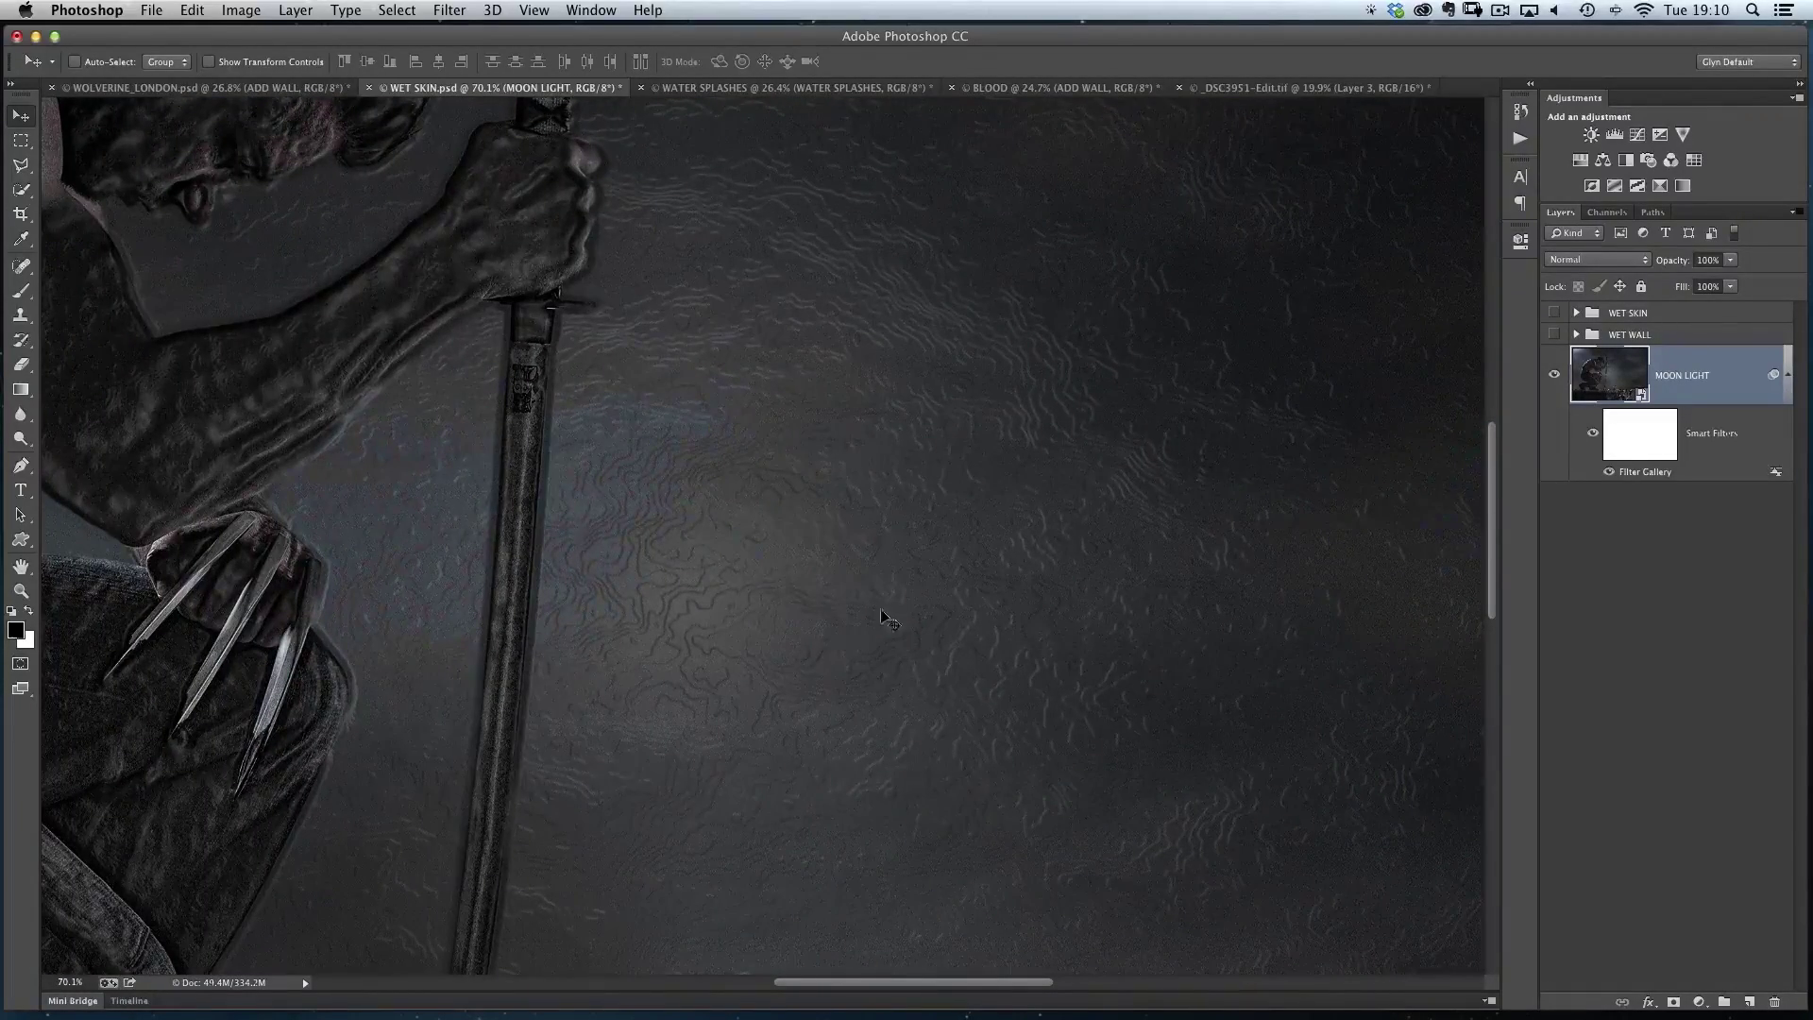
{"action": "scroll", "coordinate": [494, 482], "scroll_direction": "down", "scroll_amount": 4}
{"action": "scroll", "coordinate": [608, 494], "scroll_direction": "up", "scroll_amount": 5}
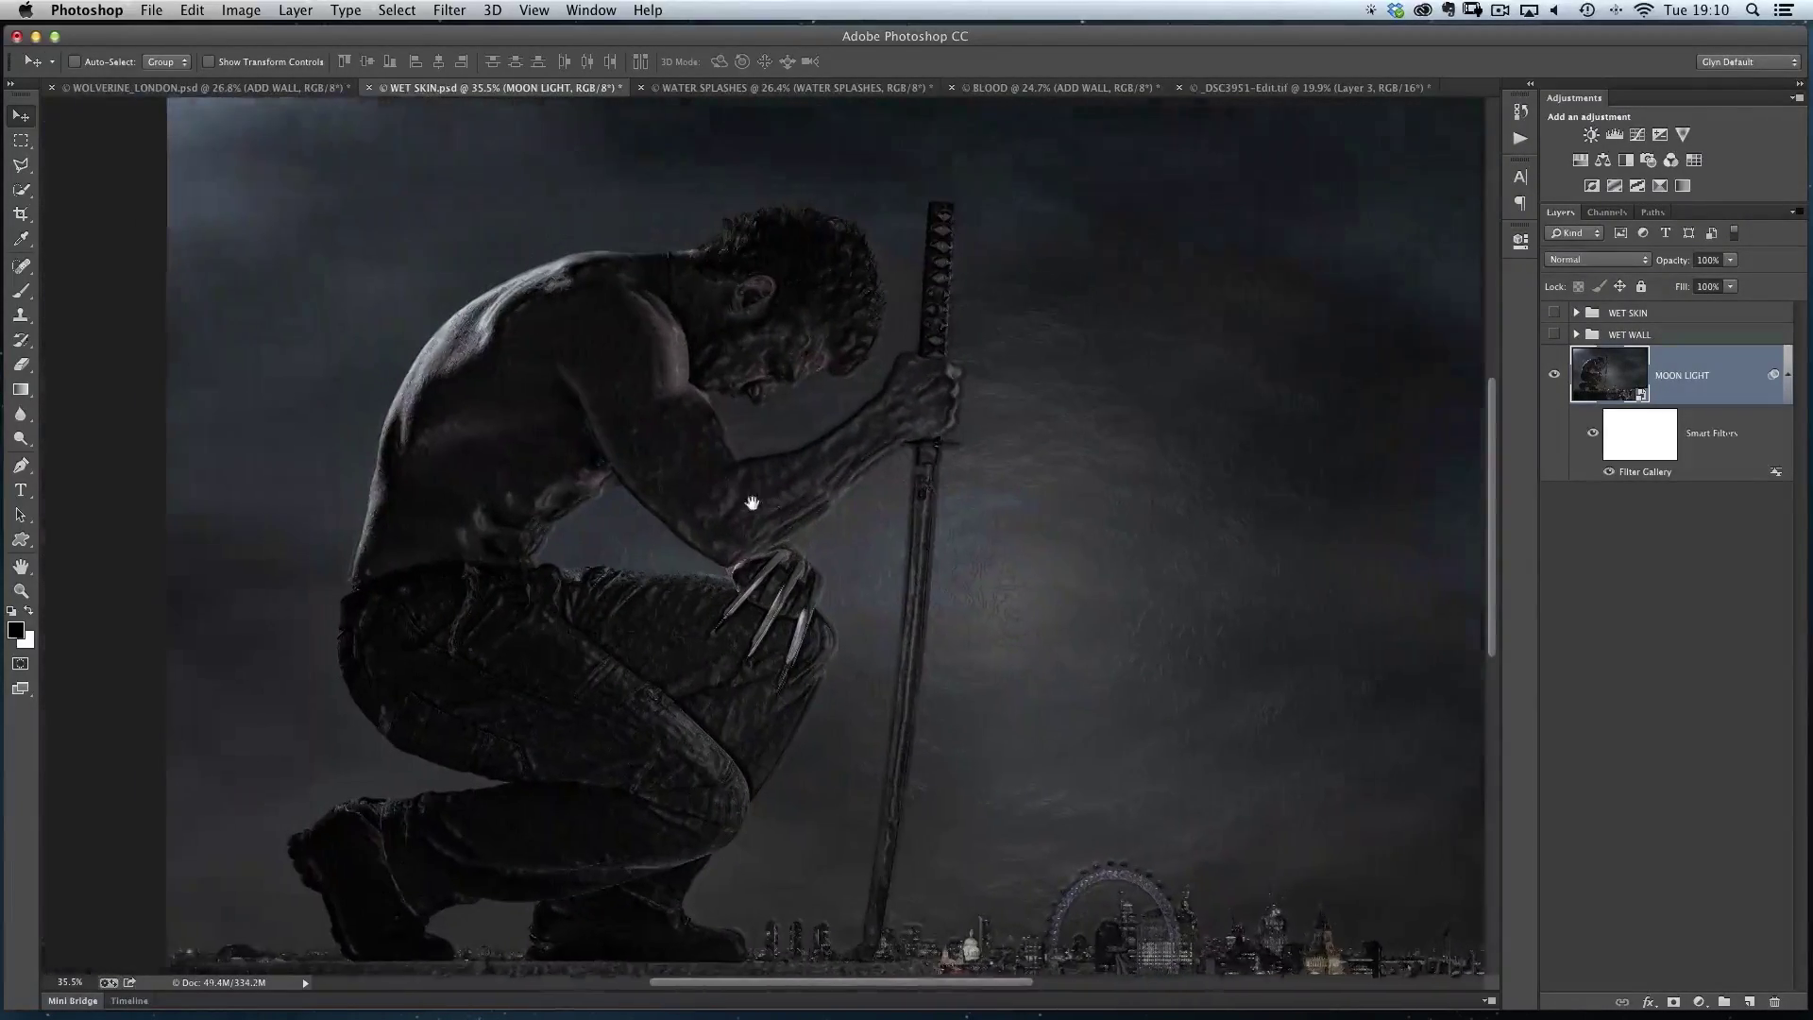
{"action": "scroll", "coordinate": [718, 416], "scroll_direction": "down", "scroll_amount": 3}
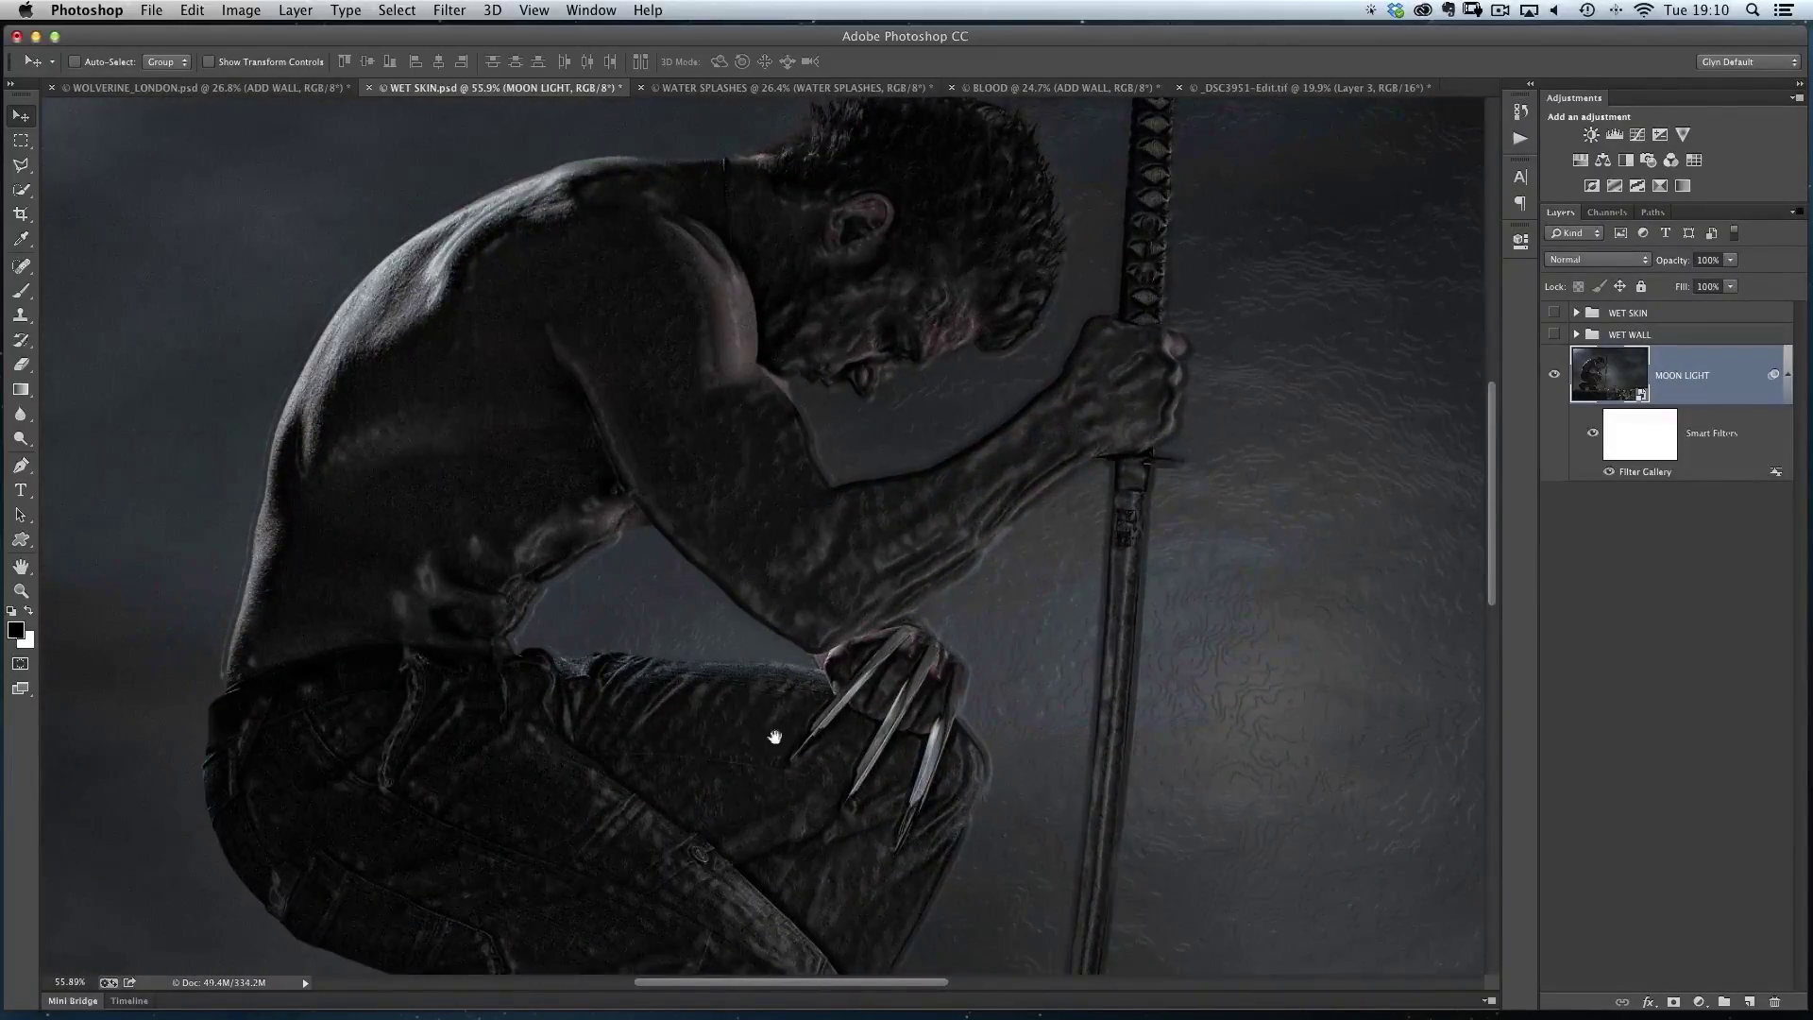
{"action": "scroll", "coordinate": [732, 685], "scroll_direction": "down", "scroll_amount": 10}
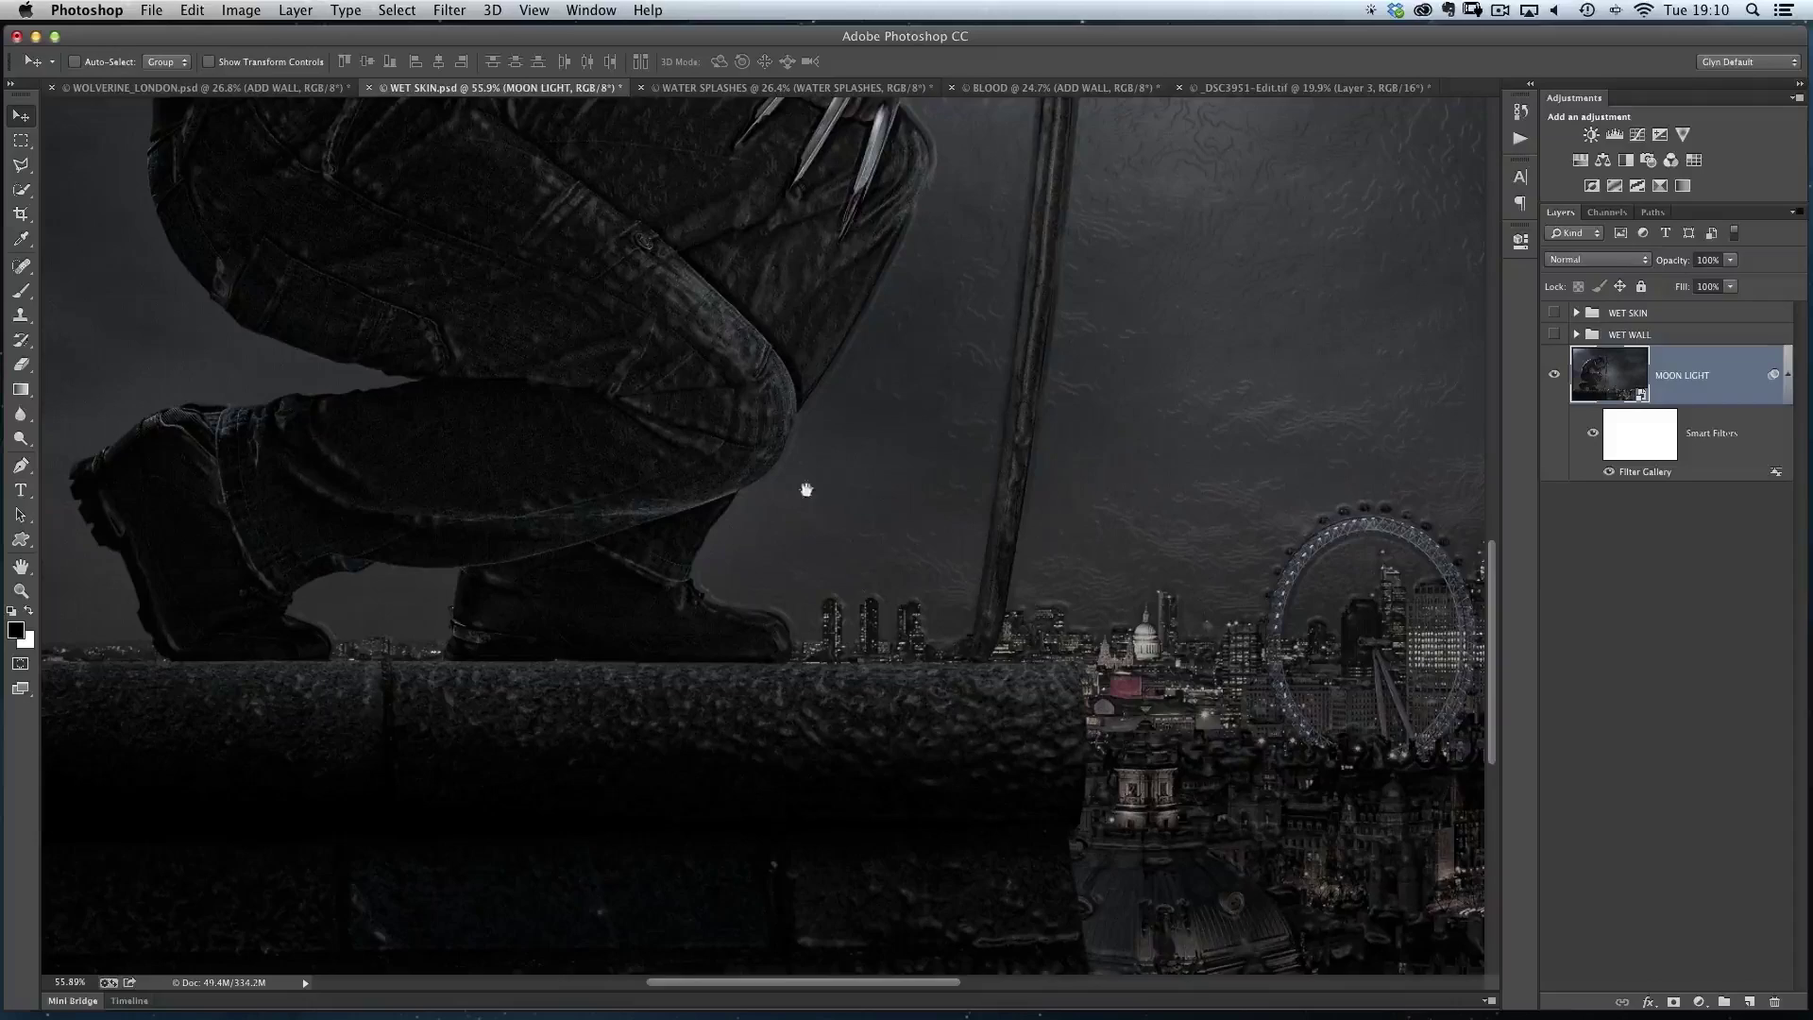
{"action": "scroll", "coordinate": [806, 490], "scroll_direction": "up", "scroll_amount": 6}
{"action": "scroll", "coordinate": [766, 627], "scroll_direction": "down", "scroll_amount": 2}
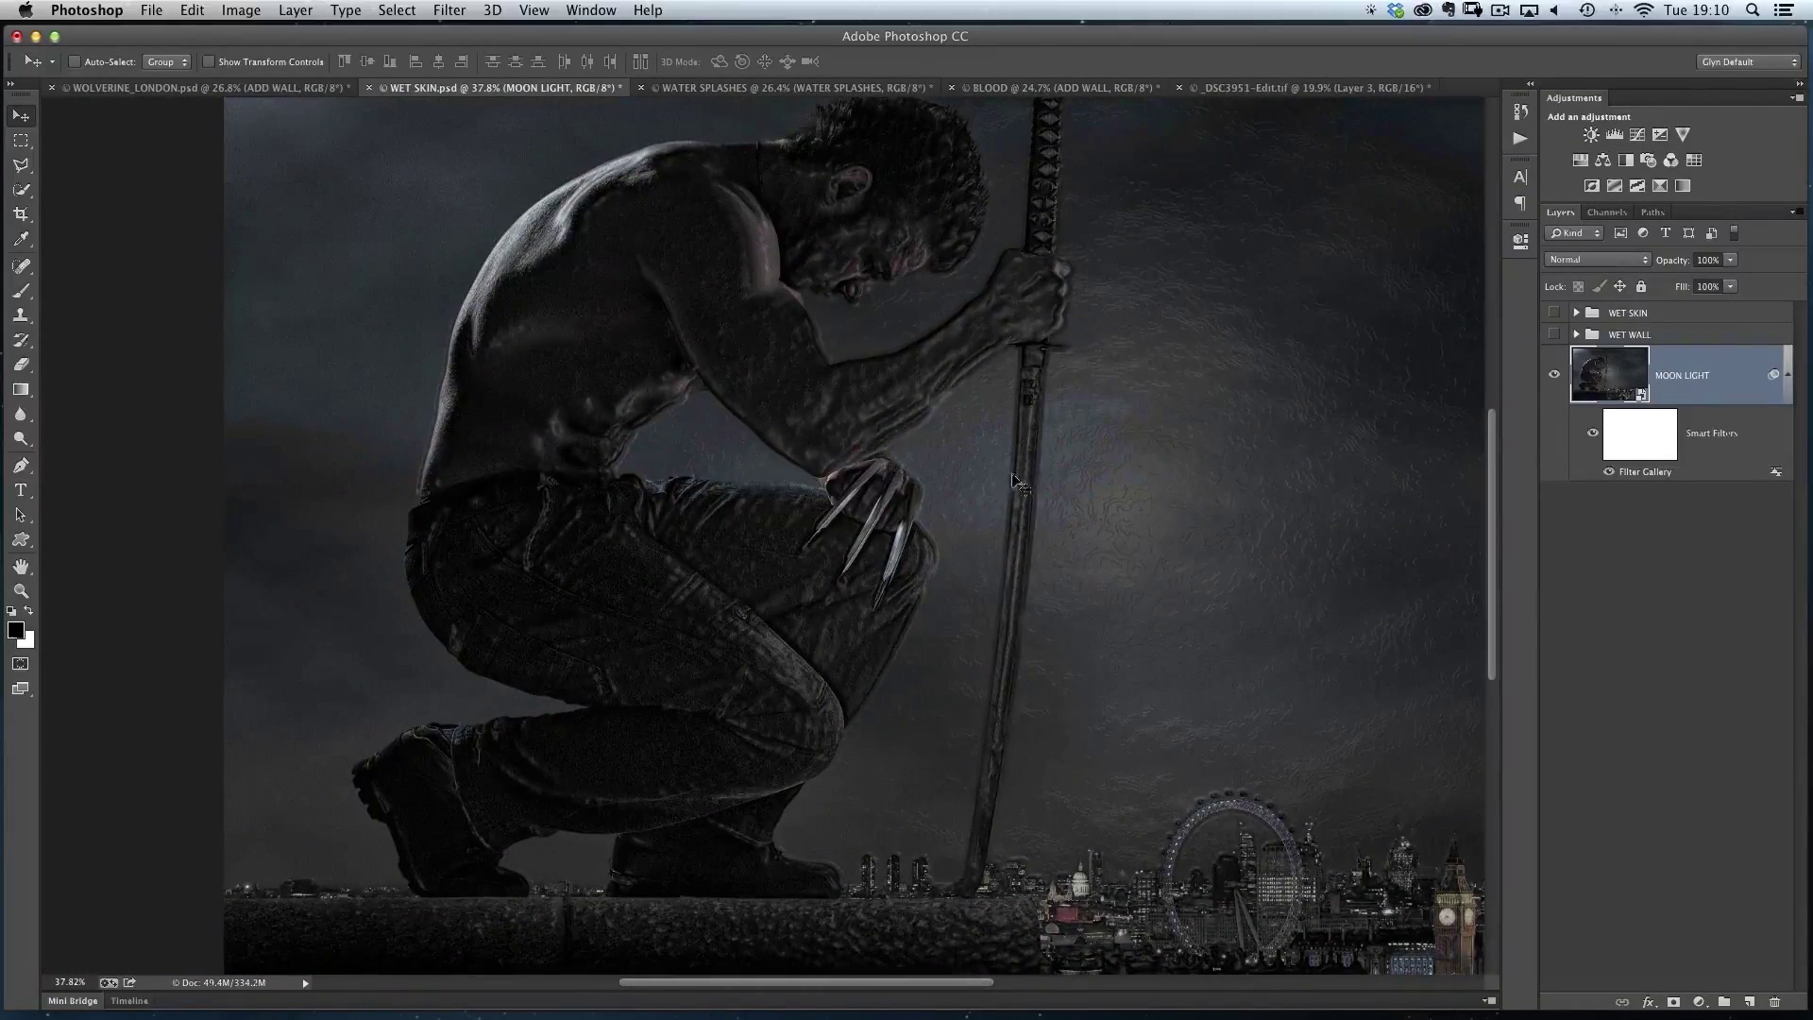
- Invert the smart filter mask on MOON LIGHT to black and ready a white brush with 0% hardness
{"action": "left_click", "coordinate": [1641, 437]}
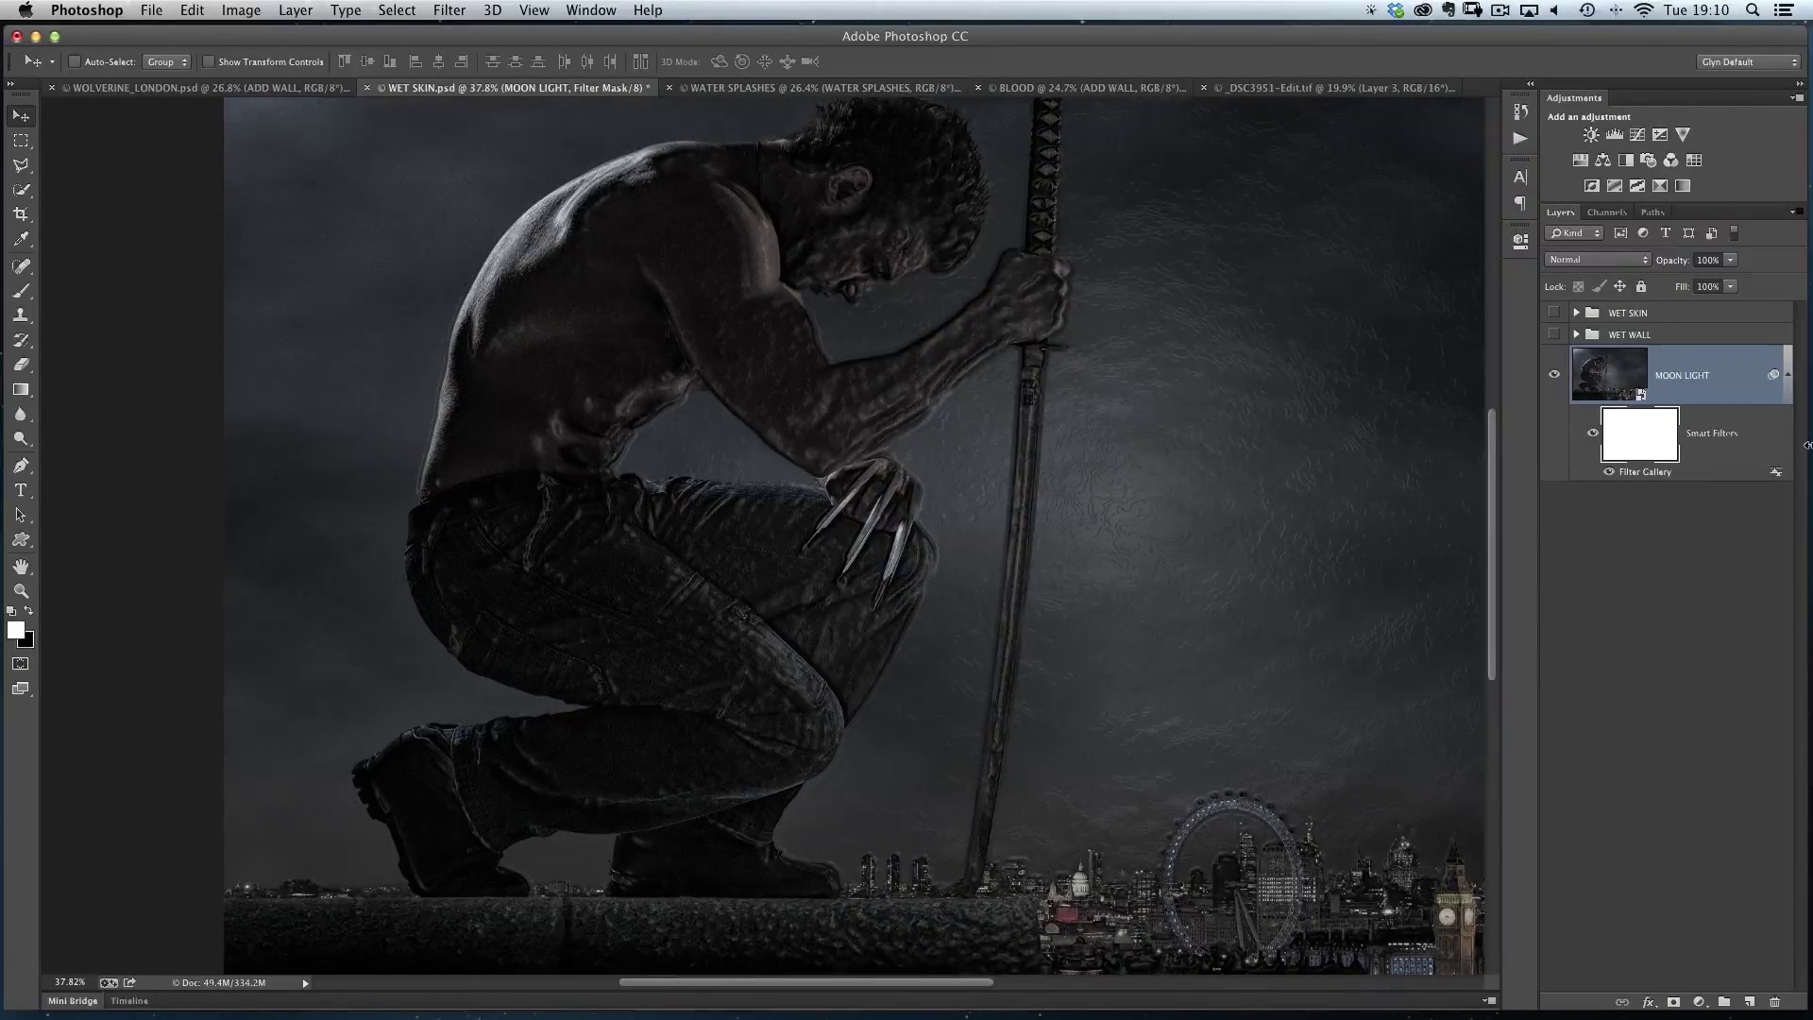
{"action": "key", "text": "super+i"}
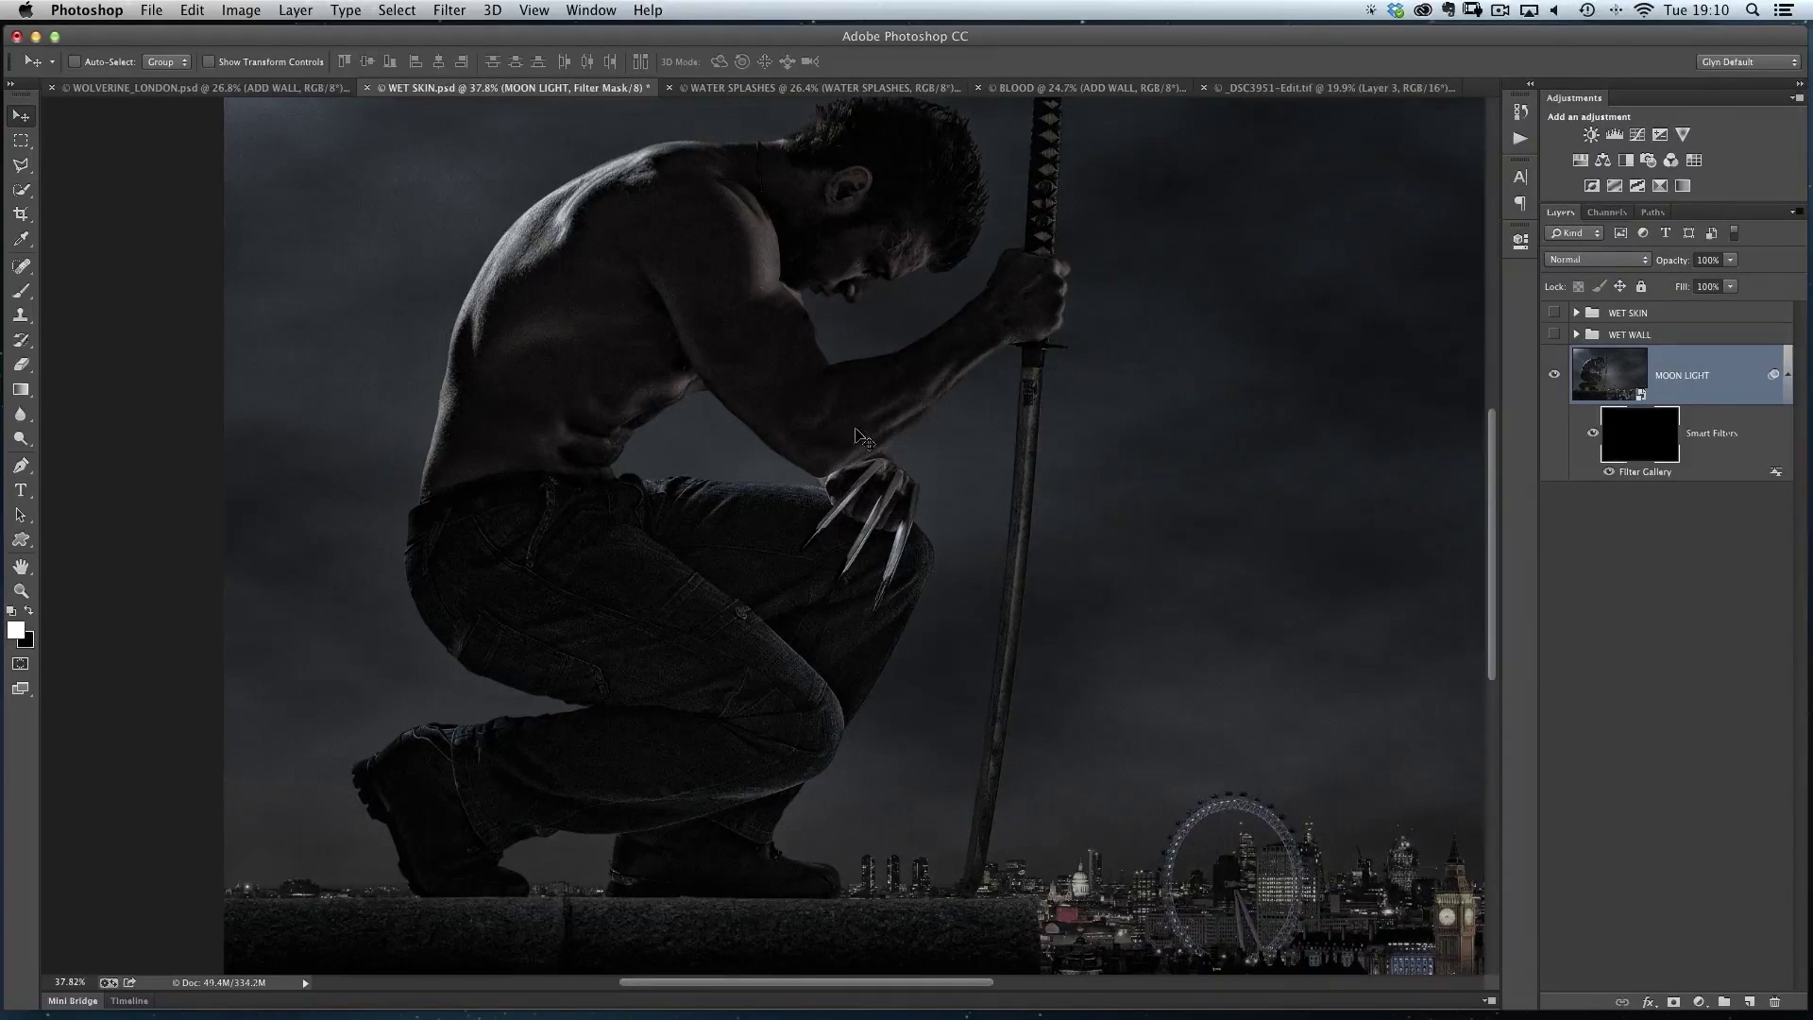
{"action": "key", "text": "b"}
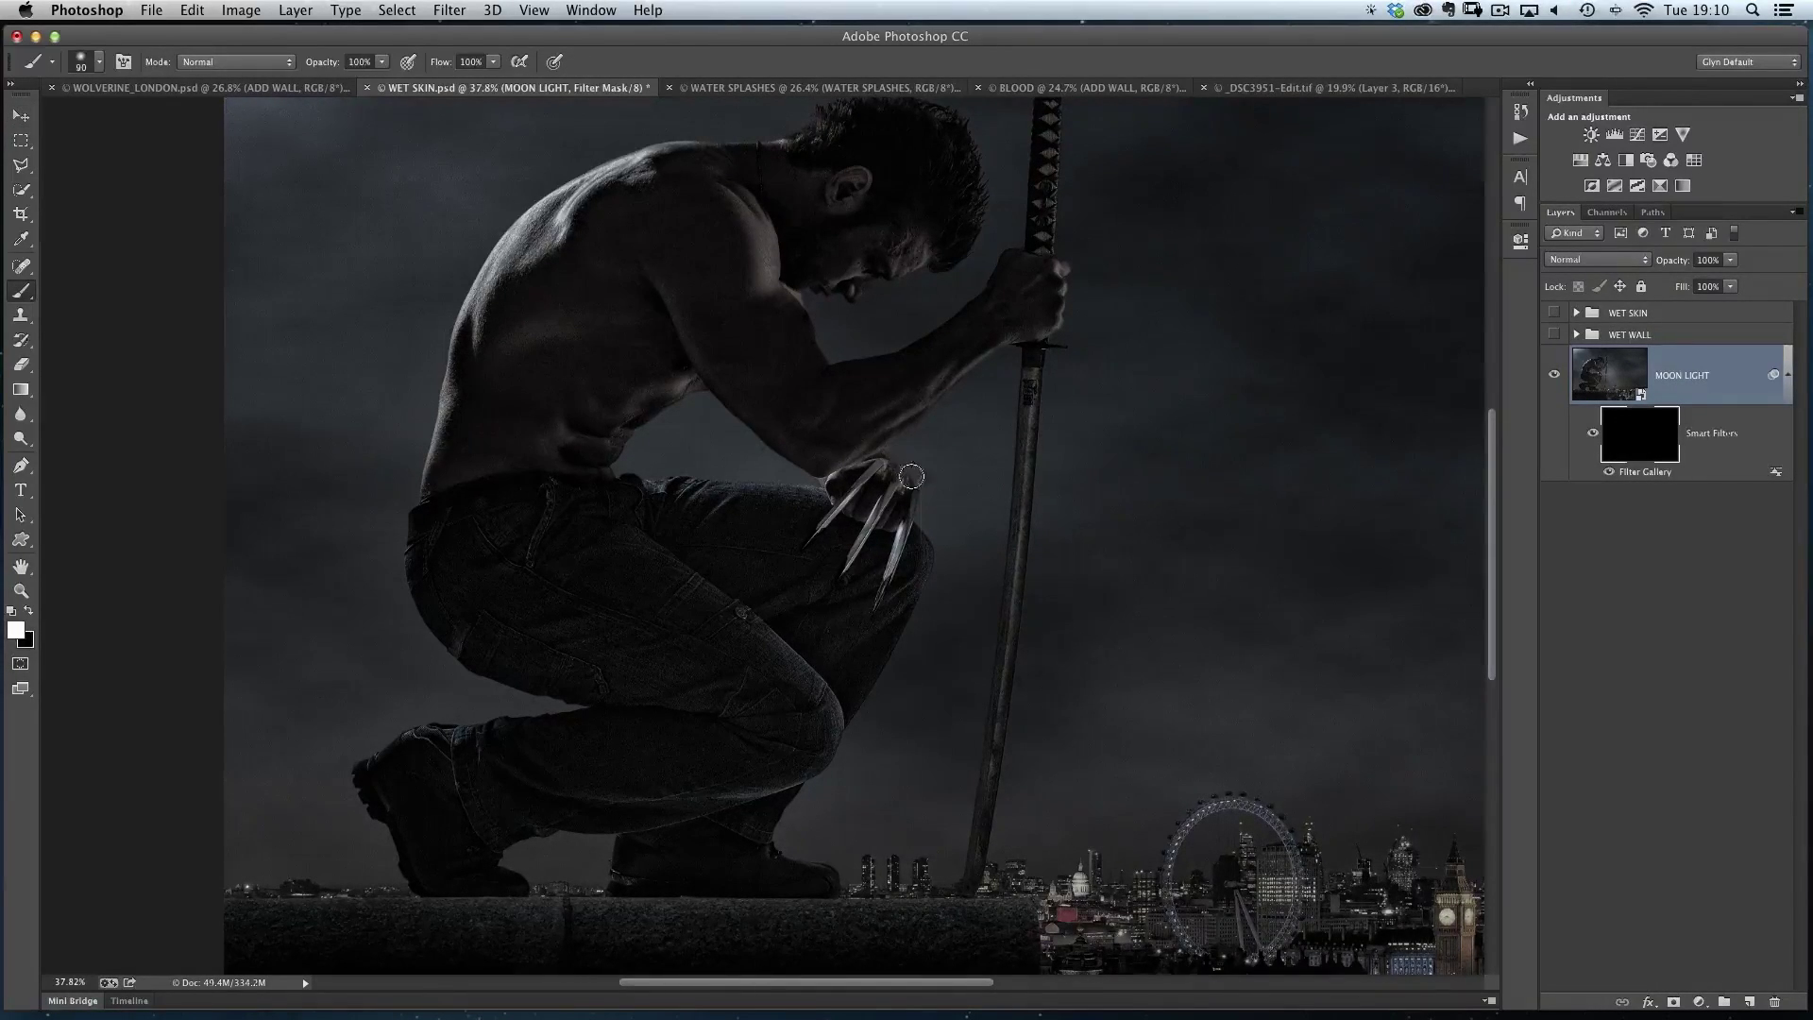
{"action": "right_click", "coordinate": [918, 474]}
{"action": "left_click_drag", "start_coordinate": [1006, 565], "coordinate": [1017, 565]}
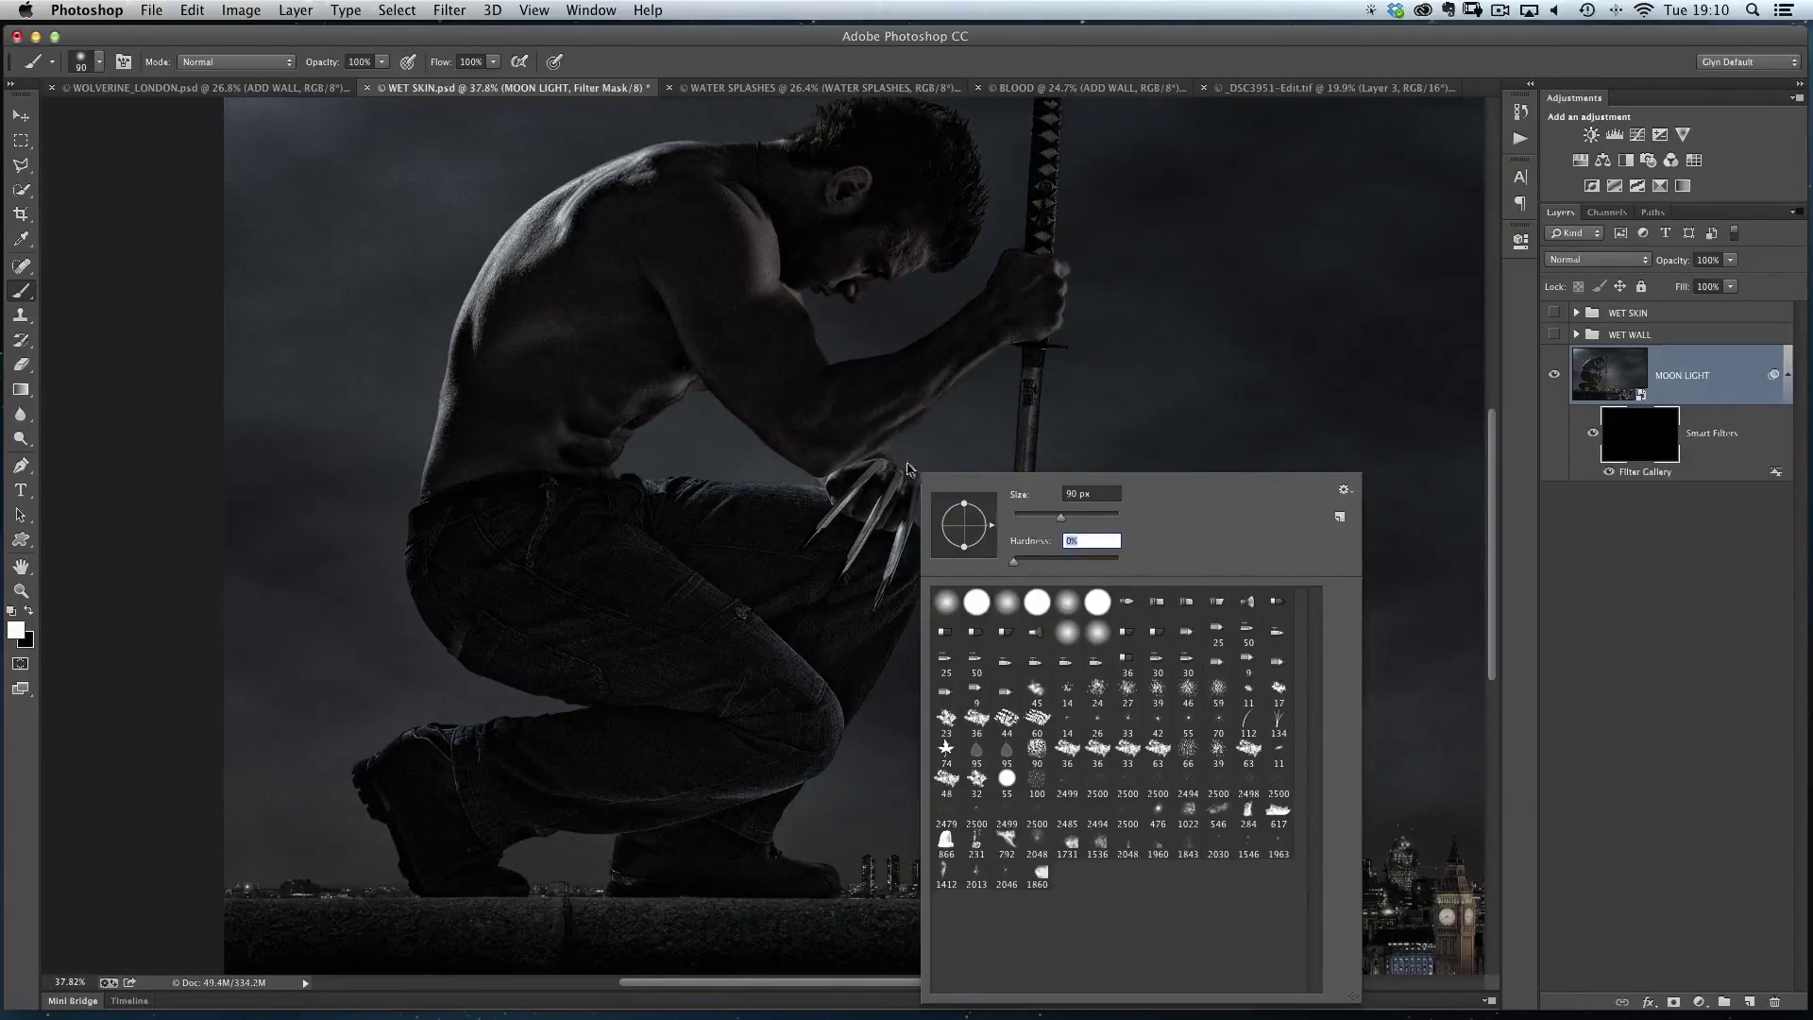
{"action": "key", "text": "Return"}
- Enlarge the brush to 125 px and paint the filter mask white over the shoulder, fist, forearm and back highlights
{"action": "left_click_drag", "start_coordinate": [813, 255], "coordinate": [722, 491]}
{"action": "key", "text": "bracketright"}
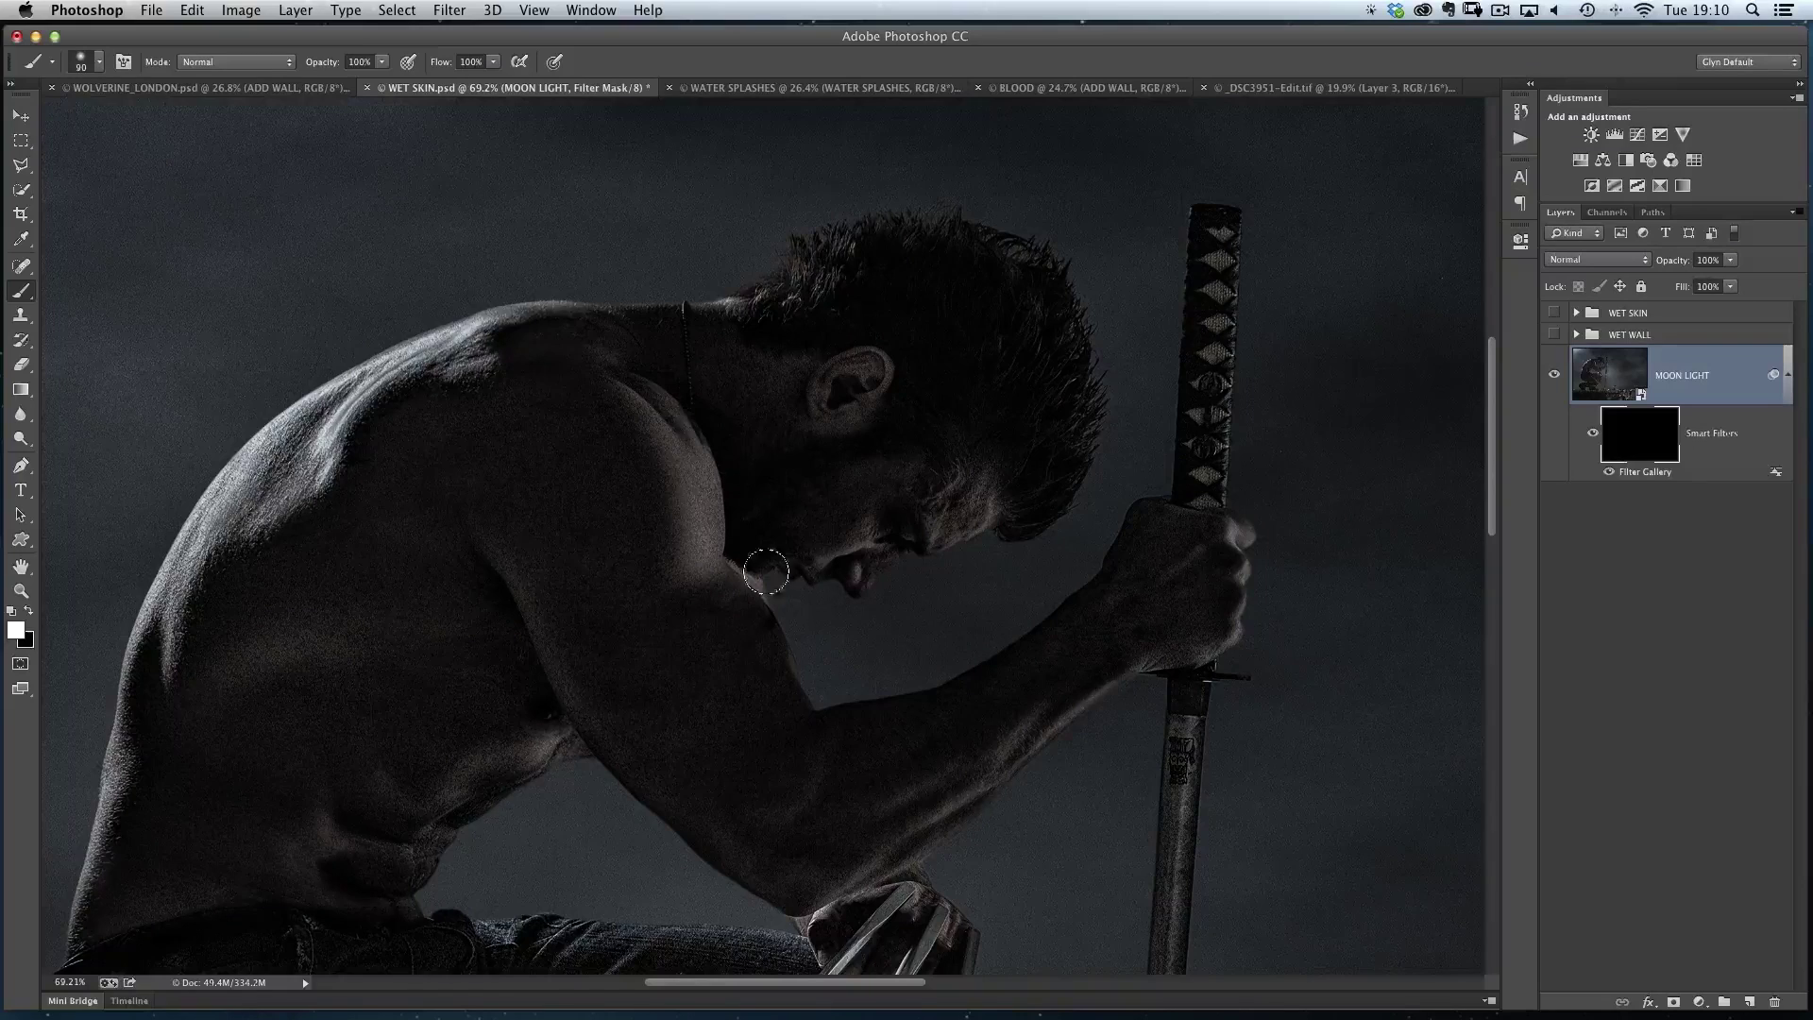
{"action": "key", "text": "bracketright"}
{"action": "mouse_move", "coordinate": [671, 444]}
{"action": "left_mouse_down"}
{"action": "mouse_move", "coordinate": [690, 540]}
{"action": "mouse_move", "coordinate": [687, 461]}
{"action": "mouse_move", "coordinate": [685, 498]}
{"action": "left_mouse_up"}
{"action": "mouse_move", "coordinate": [1177, 586]}
{"action": "left_mouse_down"}
{"action": "mouse_move", "coordinate": [1184, 527]}
{"action": "mouse_move", "coordinate": [1215, 561]}
{"action": "mouse_move", "coordinate": [1205, 612]}
{"action": "left_mouse_up"}
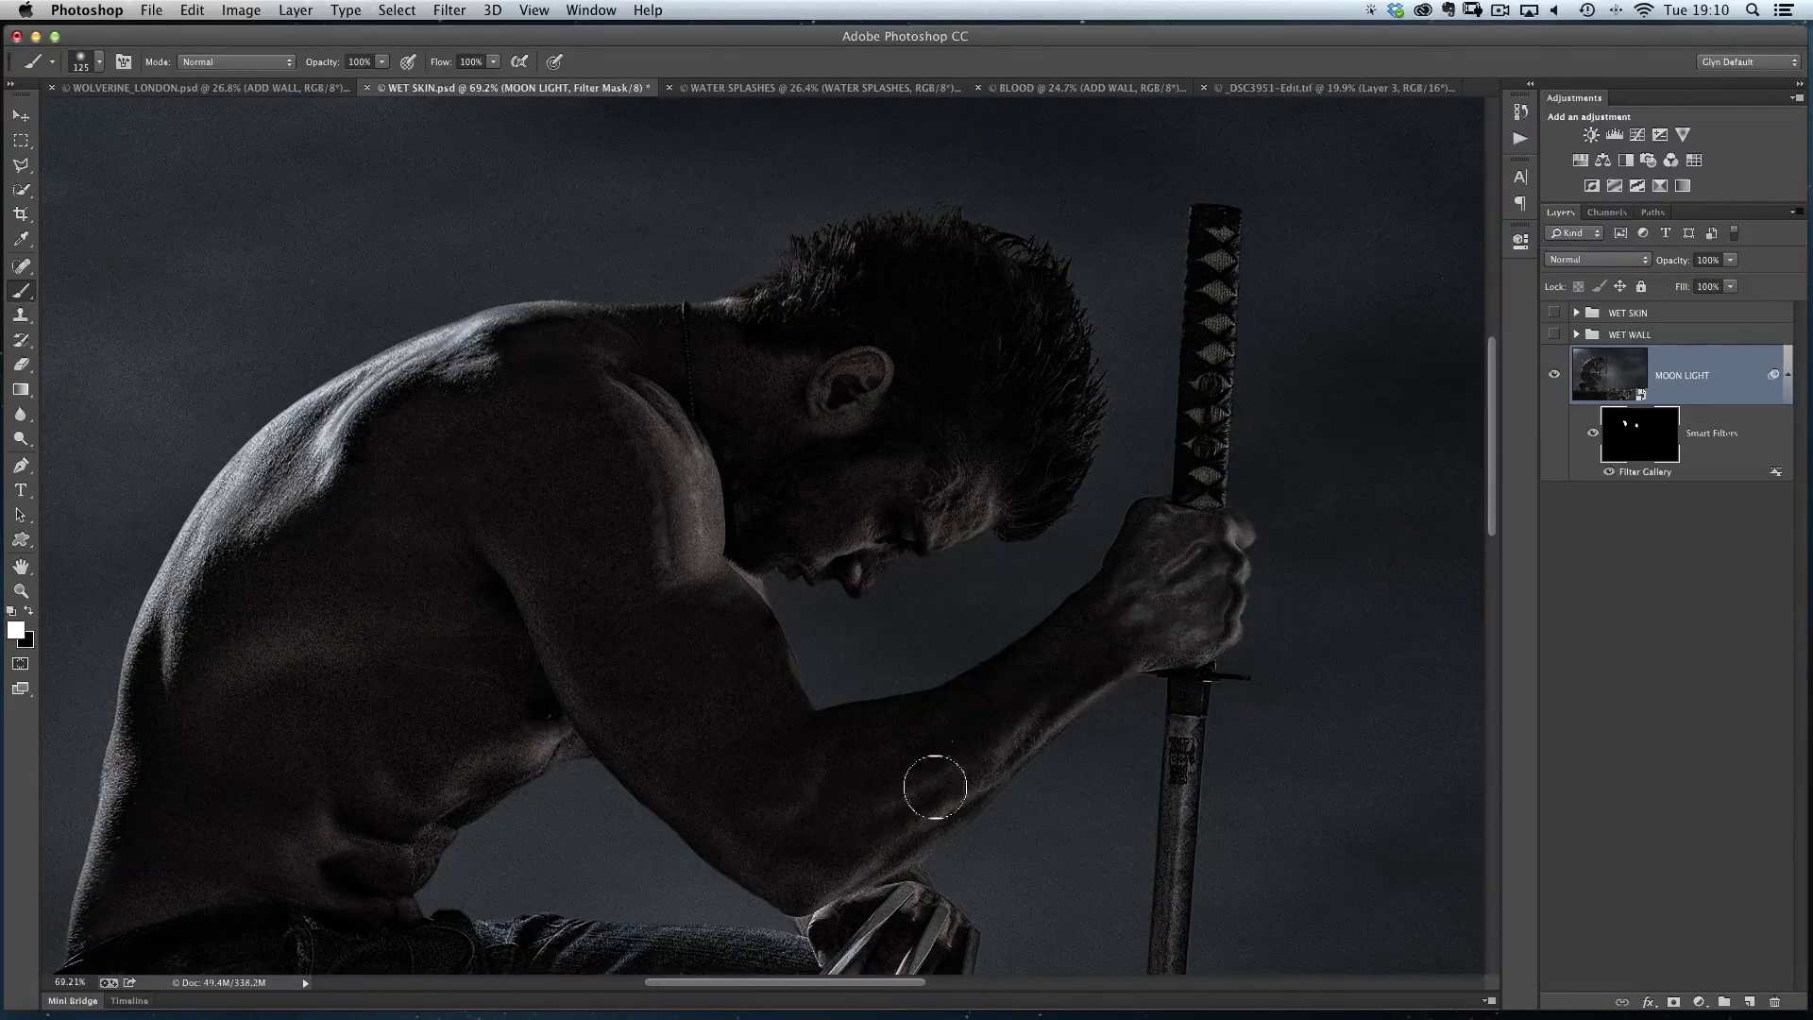
{"action": "mouse_move", "coordinate": [822, 717]}
{"action": "left_mouse_down"}
{"action": "mouse_move", "coordinate": [978, 793]}
{"action": "mouse_move", "coordinate": [1005, 752]}
{"action": "mouse_move", "coordinate": [866, 821]}
{"action": "left_mouse_up"}
{"action": "mouse_move", "coordinate": [428, 374]}
{"action": "left_mouse_down"}
{"action": "mouse_move", "coordinate": [470, 372]}
{"action": "mouse_move", "coordinate": [431, 357]}
{"action": "mouse_move", "coordinate": [252, 578]}
{"action": "mouse_move", "coordinate": [283, 508]}
{"action": "mouse_move", "coordinate": [307, 635]}
{"action": "mouse_move", "coordinate": [282, 623]}
{"action": "mouse_move", "coordinate": [202, 688]}
{"action": "mouse_move", "coordinate": [225, 643]}
{"action": "mouse_move", "coordinate": [186, 637]}
{"action": "mouse_move", "coordinate": [225, 604]}
{"action": "left_mouse_up"}
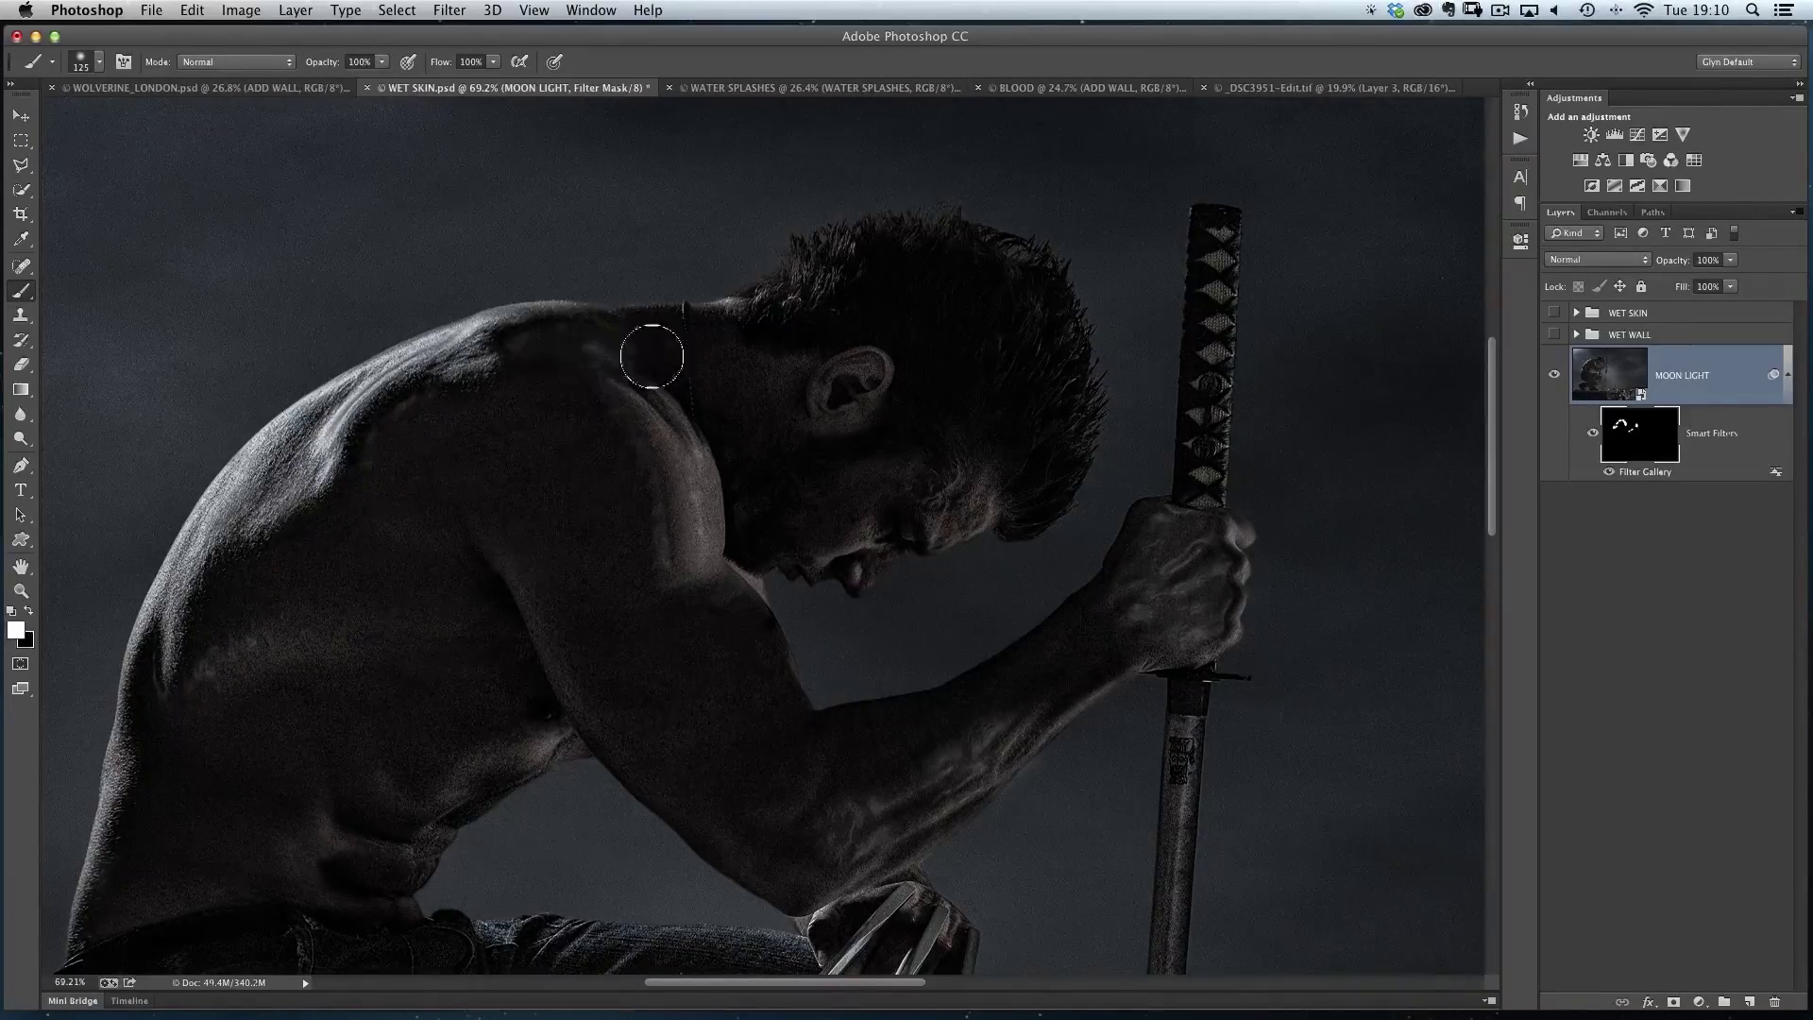
- Paint the filter mask white along the stone wall beneath the boots to reveal the wet texture
{"action": "mouse_move", "coordinate": [539, 615]}
{"action": "left_mouse_down"}
{"action": "mouse_move", "coordinate": [593, 594]}
{"action": "mouse_move", "coordinate": [611, 544]}
{"action": "mouse_move", "coordinate": [553, 445]}
{"action": "mouse_move", "coordinate": [551, 547]}
{"action": "mouse_move", "coordinate": [508, 430]}
{"action": "mouse_move", "coordinate": [525, 475]}
{"action": "mouse_move", "coordinate": [486, 424]}
{"action": "mouse_move", "coordinate": [495, 381]}
{"action": "left_mouse_up"}
{"action": "mouse_move", "coordinate": [1024, 628]}
{"action": "left_mouse_down"}
{"action": "mouse_move", "coordinate": [1065, 608]}
{"action": "mouse_move", "coordinate": [1128, 620]}
{"action": "mouse_move", "coordinate": [1098, 700]}
{"action": "mouse_move", "coordinate": [931, 656]}
{"action": "mouse_move", "coordinate": [921, 690]}
{"action": "mouse_move", "coordinate": [919, 647]}
{"action": "mouse_move", "coordinate": [850, 624]}
{"action": "mouse_move", "coordinate": [822, 690]}
{"action": "mouse_move", "coordinate": [820, 634]}
{"action": "mouse_move", "coordinate": [826, 725]}
{"action": "mouse_move", "coordinate": [762, 661]}
{"action": "mouse_move", "coordinate": [841, 633]}
{"action": "mouse_move", "coordinate": [675, 602]}
{"action": "mouse_move", "coordinate": [571, 674]}
{"action": "mouse_move", "coordinate": [539, 750]}
{"action": "mouse_move", "coordinate": [789, 792]}
{"action": "mouse_move", "coordinate": [730, 643]}
{"action": "mouse_move", "coordinate": [763, 635]}
{"action": "mouse_move", "coordinate": [756, 721]}
{"action": "mouse_move", "coordinate": [689, 622]}
{"action": "mouse_move", "coordinate": [689, 747]}
{"action": "mouse_move", "coordinate": [659, 639]}
{"action": "mouse_move", "coordinate": [625, 653]}
{"action": "mouse_move", "coordinate": [562, 616]}
{"action": "mouse_move", "coordinate": [434, 604]}
{"action": "mouse_move", "coordinate": [688, 620]}
{"action": "mouse_move", "coordinate": [548, 601]}
{"action": "mouse_move", "coordinate": [490, 626]}
{"action": "mouse_move", "coordinate": [496, 611]}
{"action": "mouse_move", "coordinate": [379, 604]}
{"action": "mouse_move", "coordinate": [430, 598]}
{"action": "mouse_move", "coordinate": [345, 684]}
{"action": "mouse_move", "coordinate": [475, 710]}
{"action": "mouse_move", "coordinate": [965, 671]}
{"action": "mouse_move", "coordinate": [1077, 829]}
{"action": "mouse_move", "coordinate": [1097, 898]}
{"action": "mouse_move", "coordinate": [973, 836]}
{"action": "mouse_move", "coordinate": [949, 873]}
{"action": "mouse_move", "coordinate": [866, 858]}
{"action": "mouse_move", "coordinate": [917, 874]}
{"action": "mouse_move", "coordinate": [801, 876]}
{"action": "mouse_move", "coordinate": [573, 841]}
{"action": "mouse_move", "coordinate": [485, 844]}
{"action": "mouse_move", "coordinate": [362, 907]}
{"action": "mouse_move", "coordinate": [287, 831]}
{"action": "mouse_move", "coordinate": [244, 609]}
{"action": "mouse_move", "coordinate": [385, 663]}
{"action": "mouse_move", "coordinate": [870, 607]}
{"action": "left_mouse_up"}
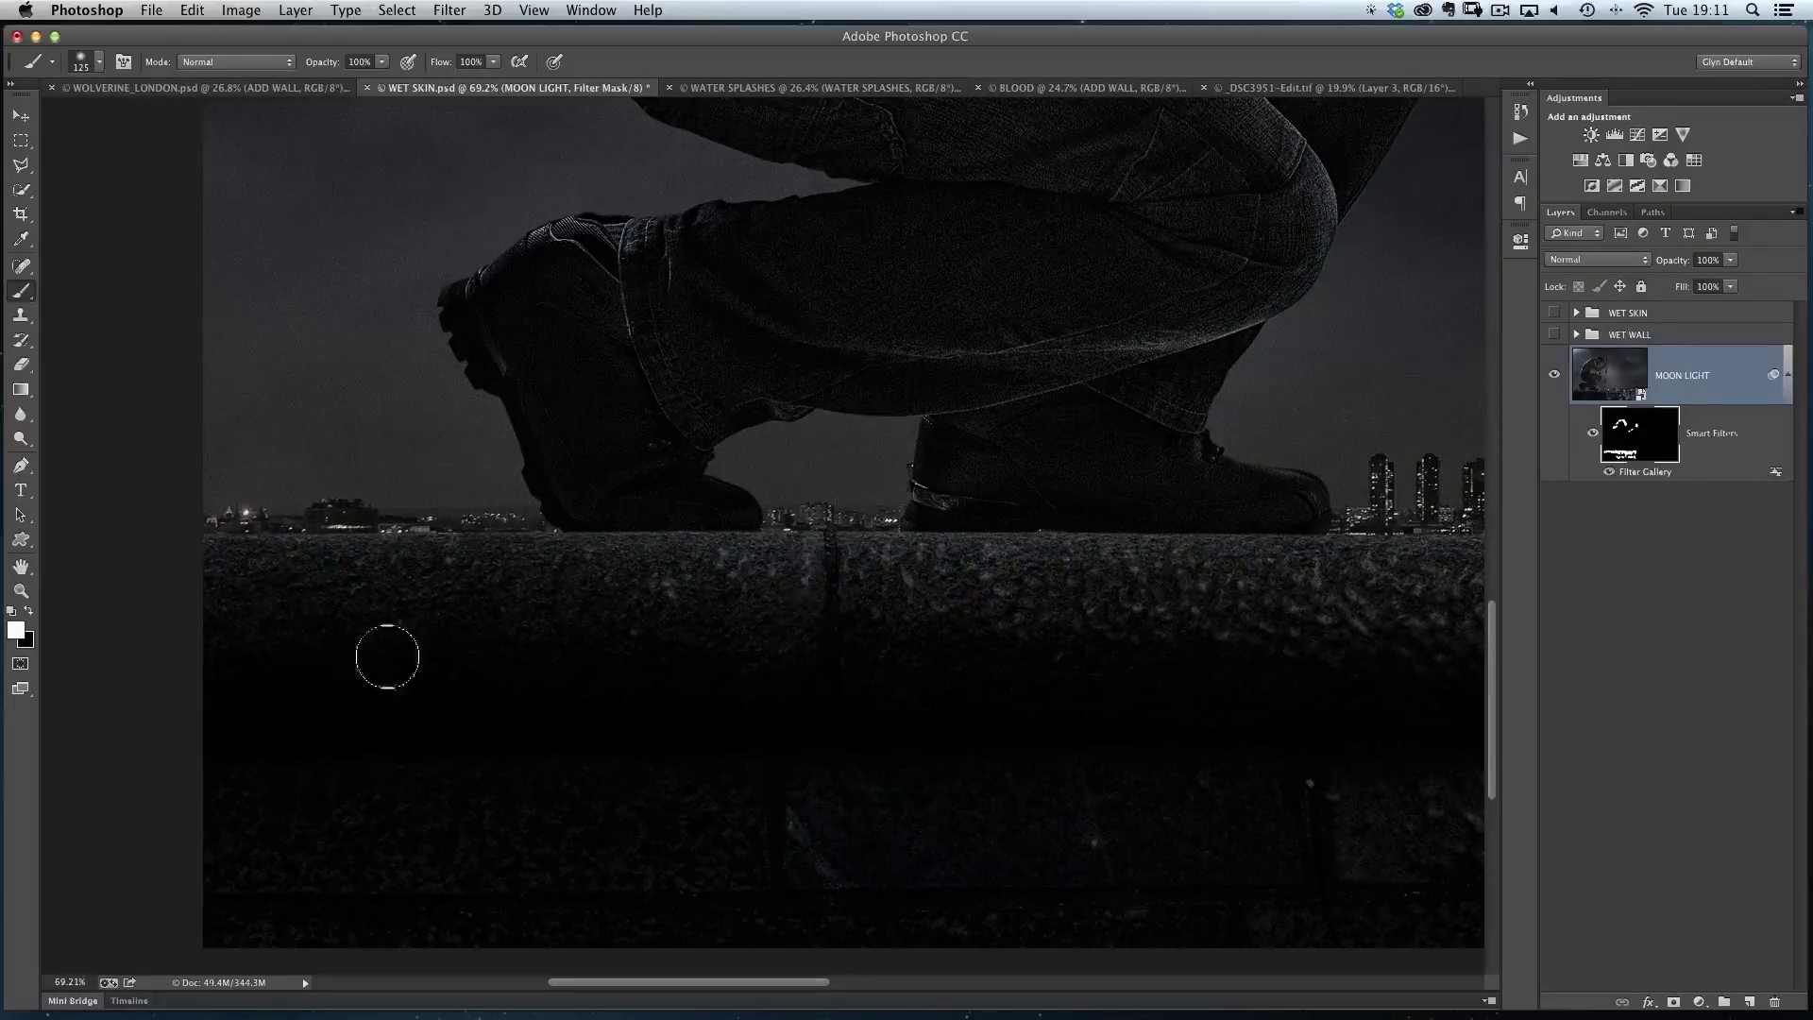
{"action": "left_click_drag", "start_coordinate": [923, 478], "coordinate": [658, 619]}
- Compare the skin with the Filter Gallery smart filter off and on
{"action": "scroll", "coordinate": [658, 619], "scroll_direction": "down", "scroll_amount": 5}
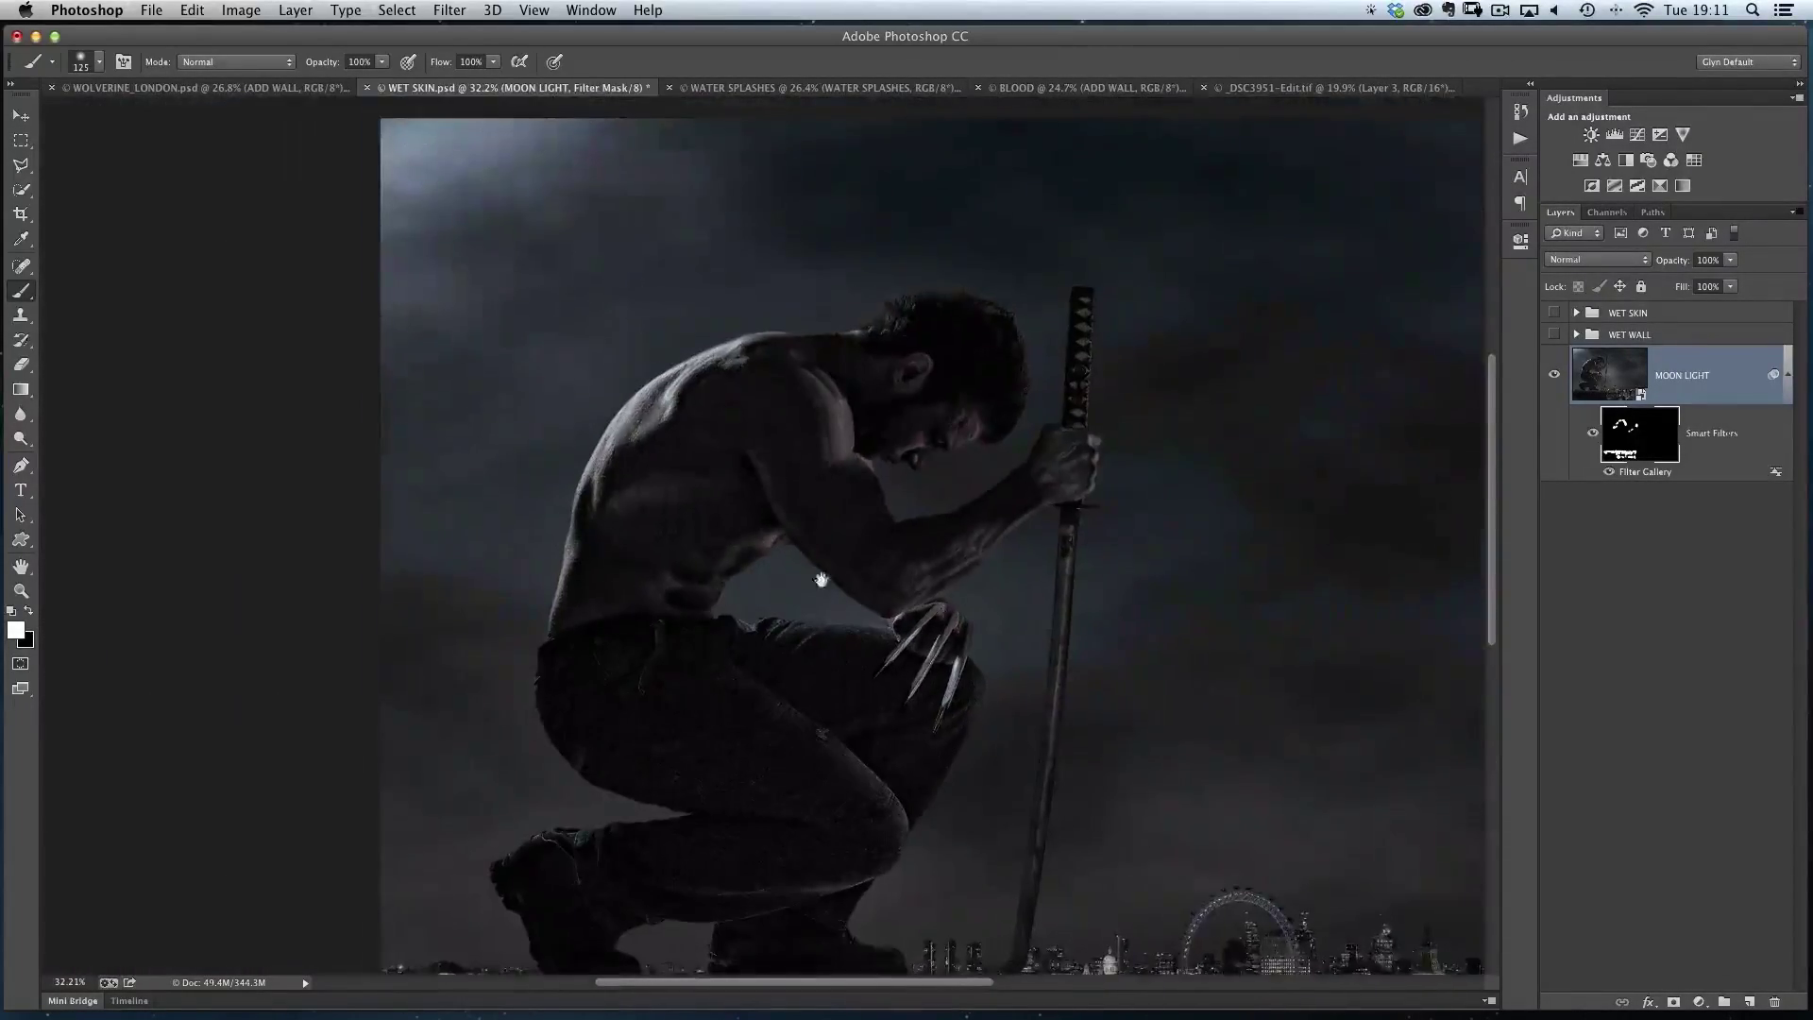
{"action": "left_click_drag", "start_coordinate": [822, 571], "coordinate": [599, 570]}
{"action": "scroll", "coordinate": [603, 370], "scroll_direction": "up", "scroll_amount": 4}
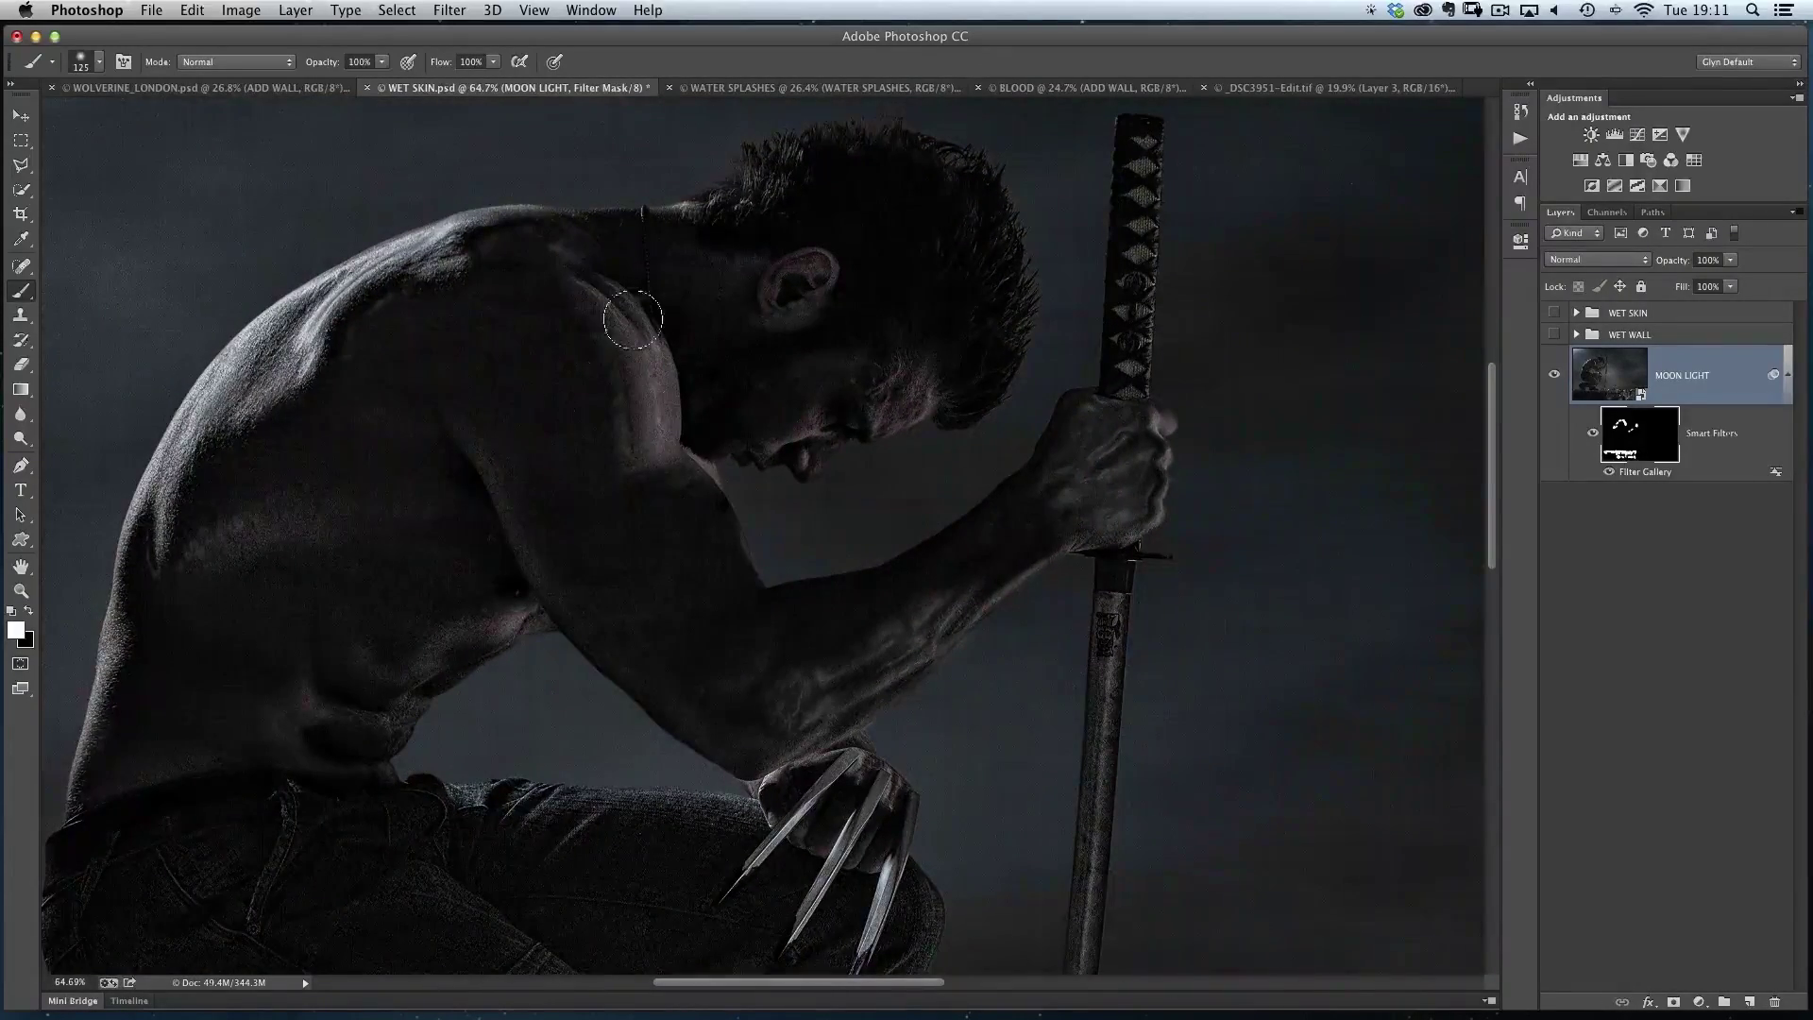
{"action": "left_click", "coordinate": [1610, 474]}
{"action": "left_click", "coordinate": [1610, 472]}
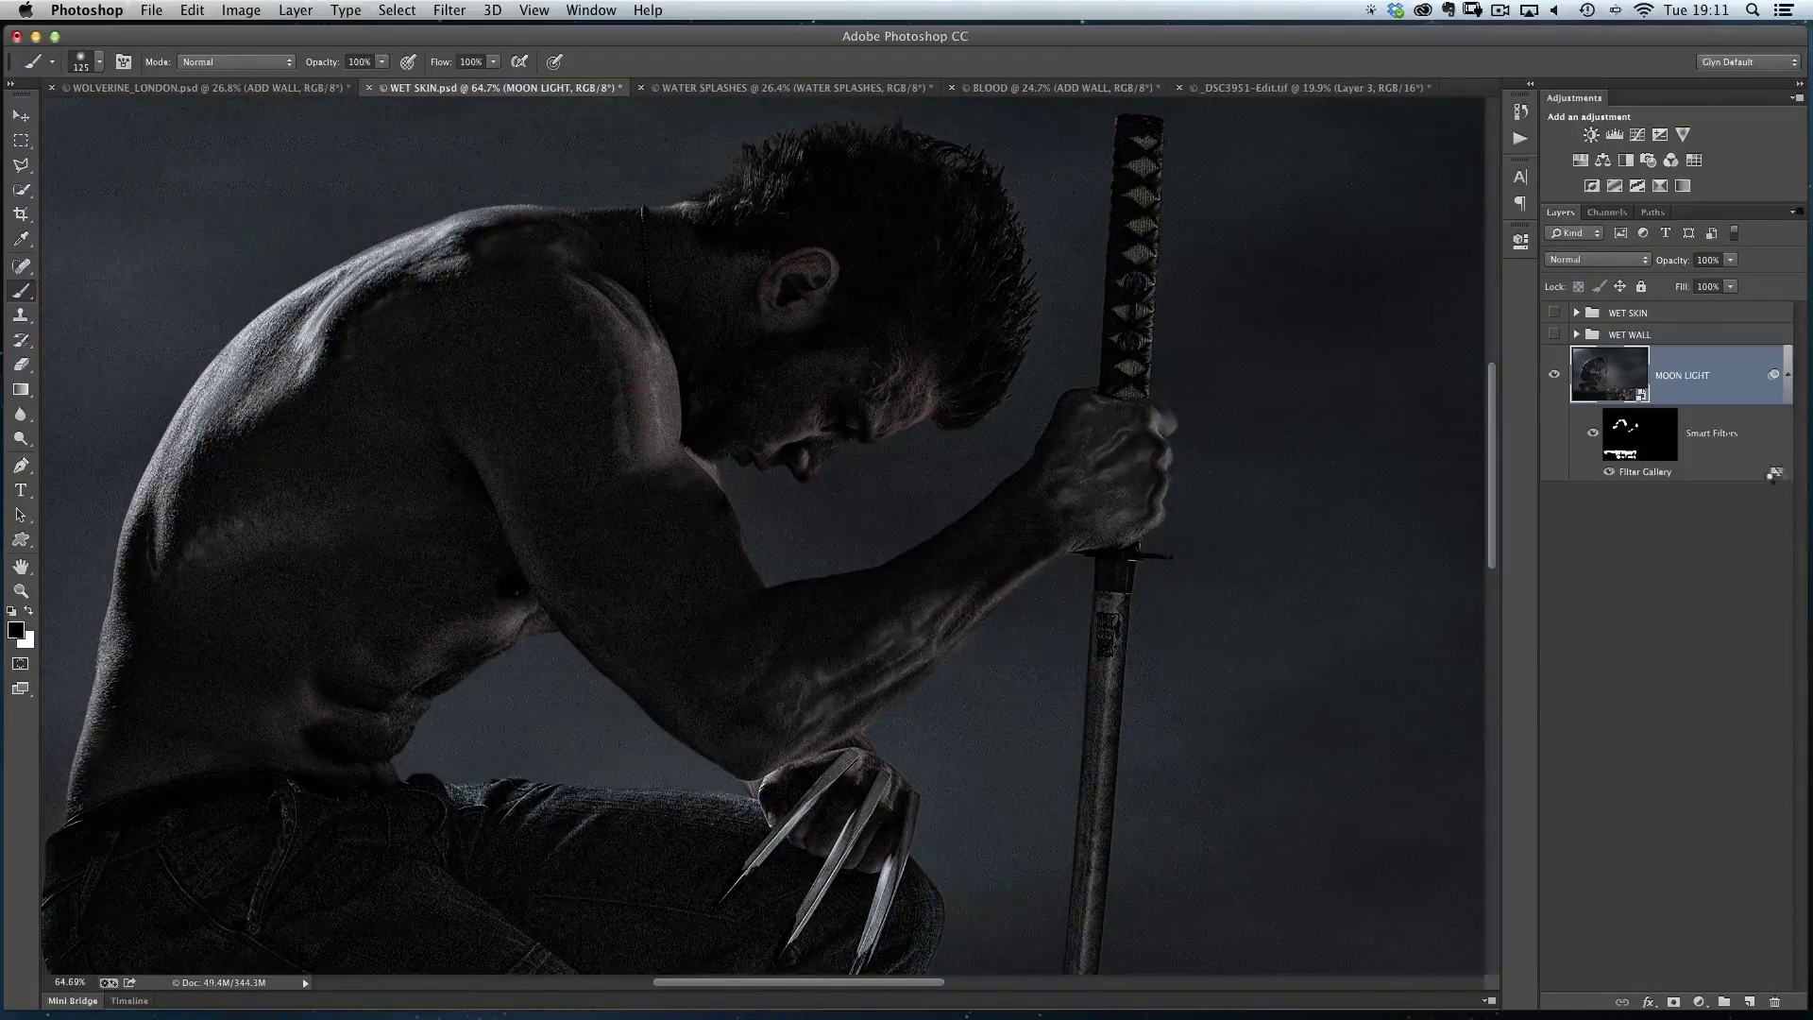
- Lower the opacity of the Filter Gallery smart filter in its blending options and apply the change
{"action": "double_click", "coordinate": [1773, 469]}
{"action": "left_click_drag", "start_coordinate": [1486, 491], "coordinate": [1297, 265]}
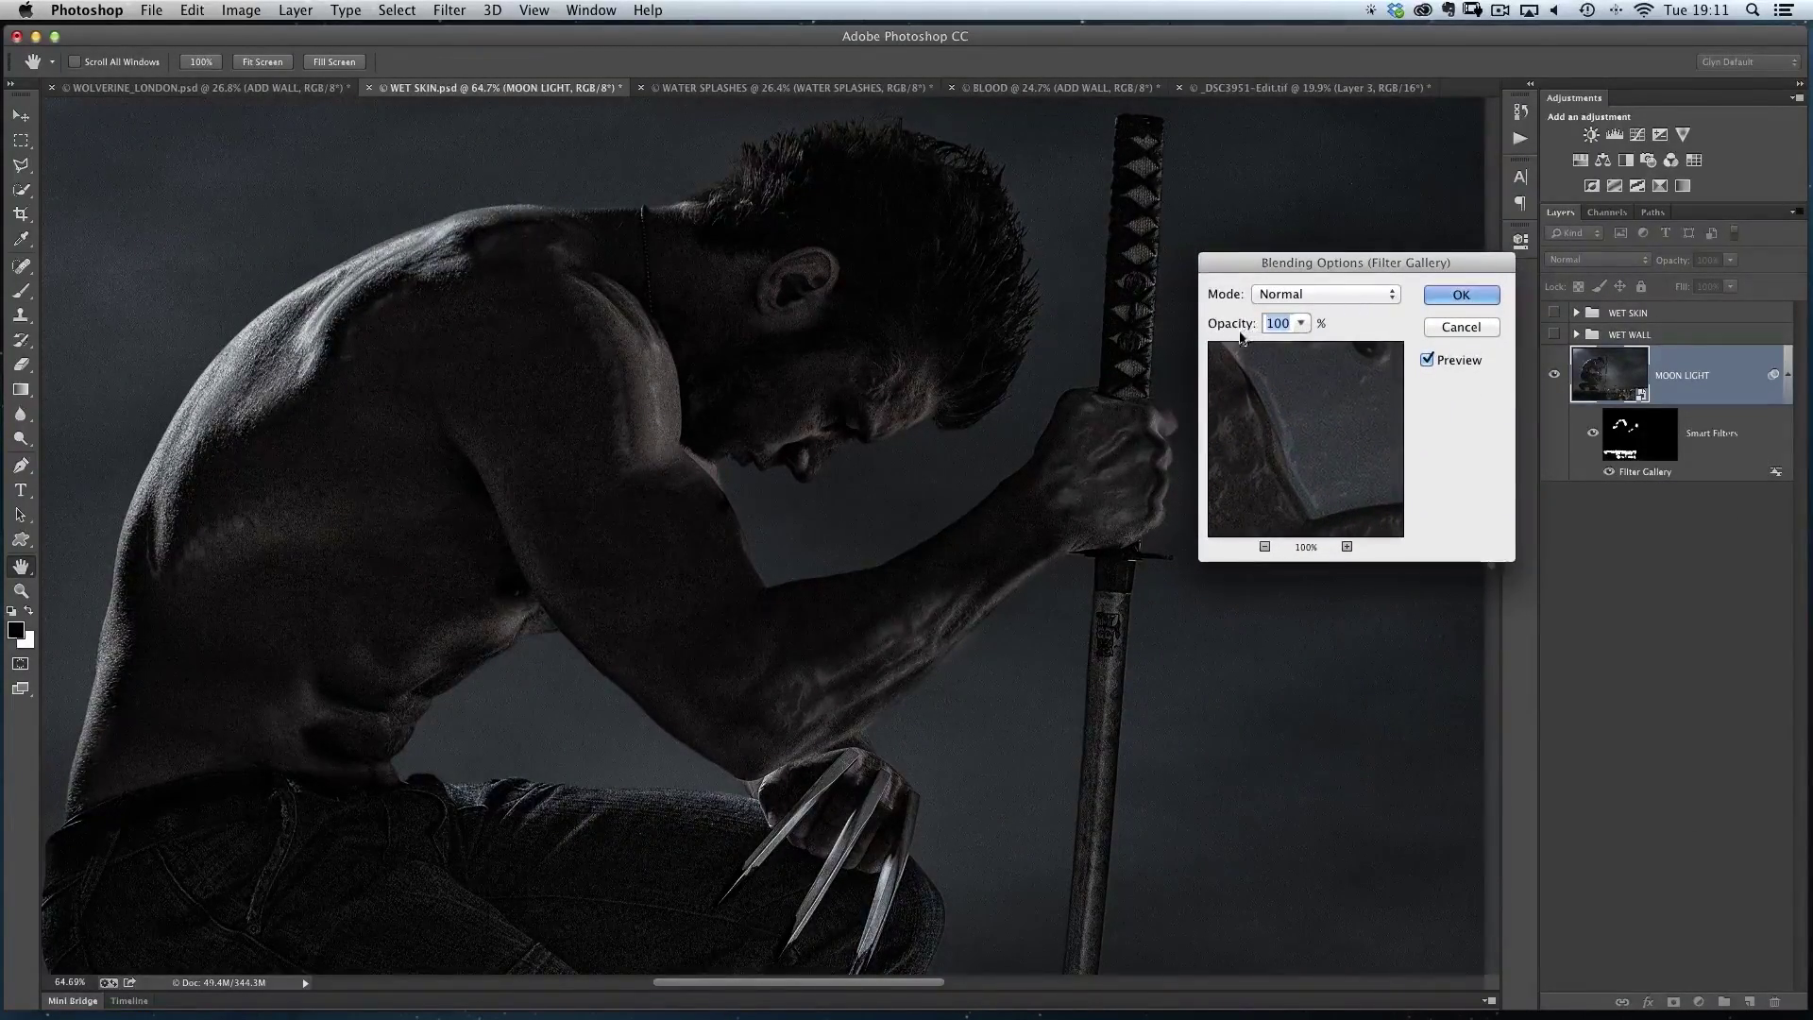
{"action": "left_click", "coordinate": [1300, 323]}
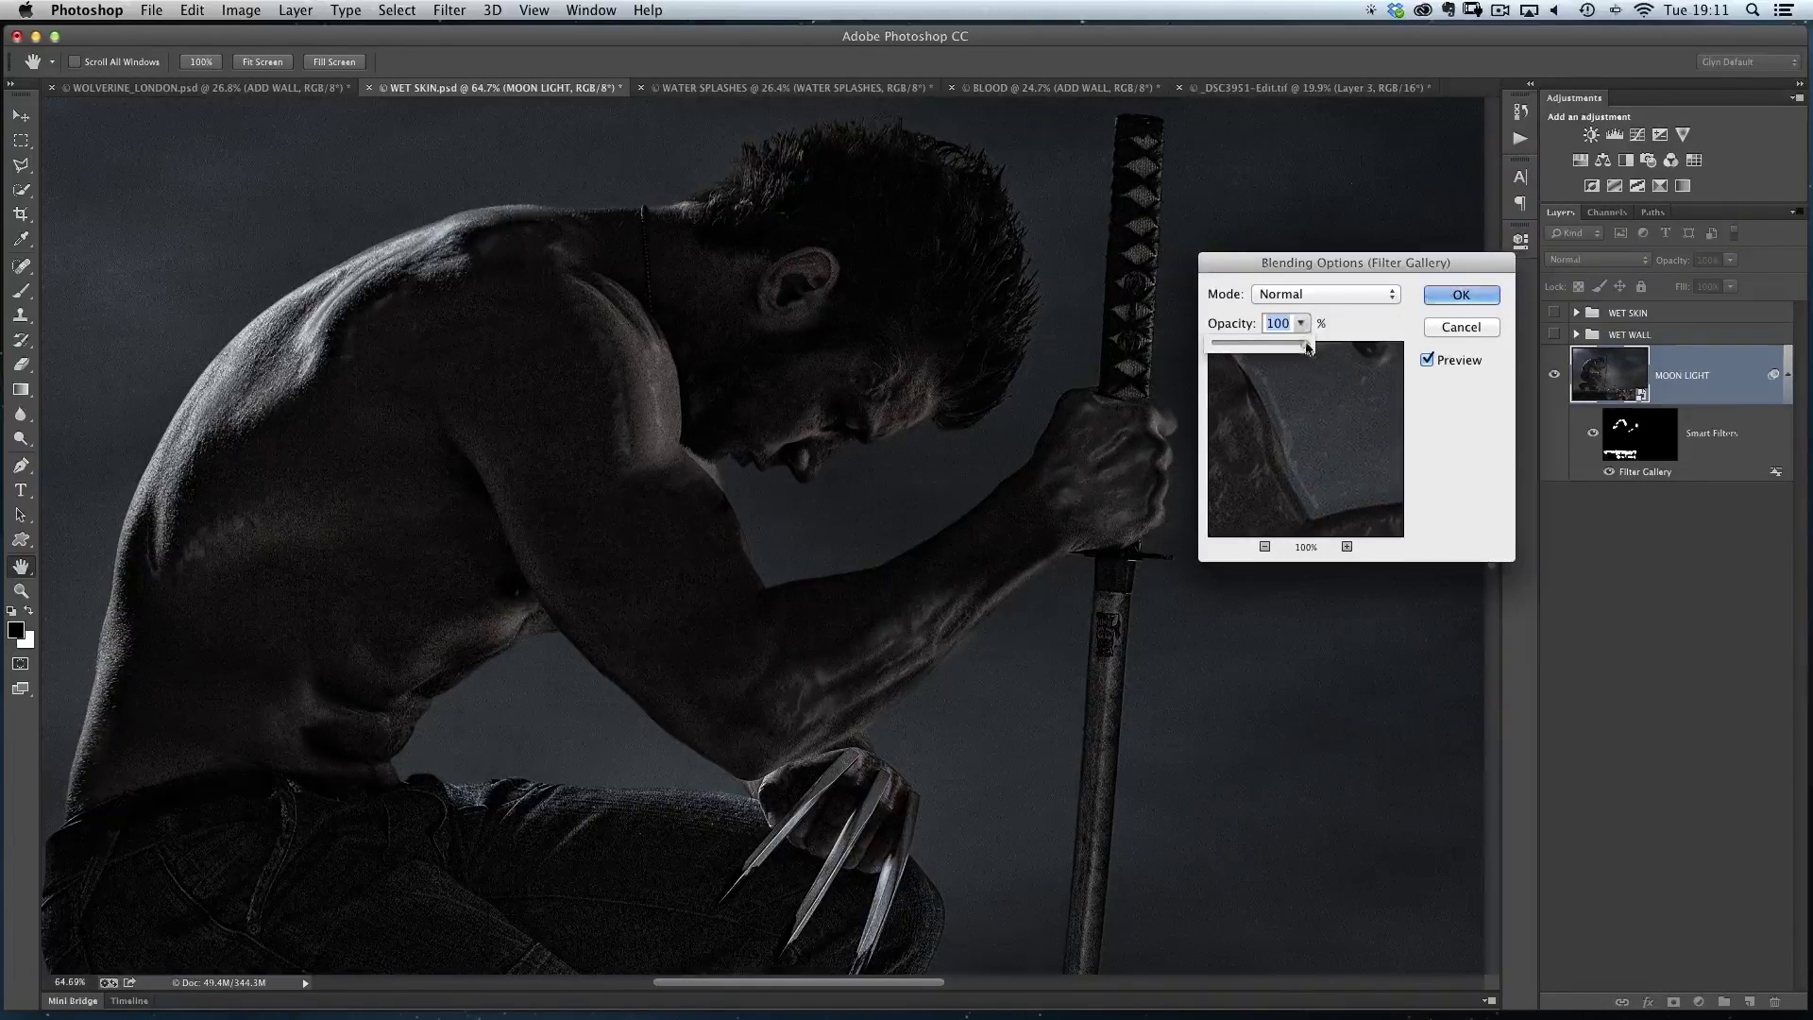
{"action": "left_click_drag", "start_coordinate": [1308, 348], "coordinate": [1270, 352]}
{"action": "left_click", "coordinate": [1454, 297]}
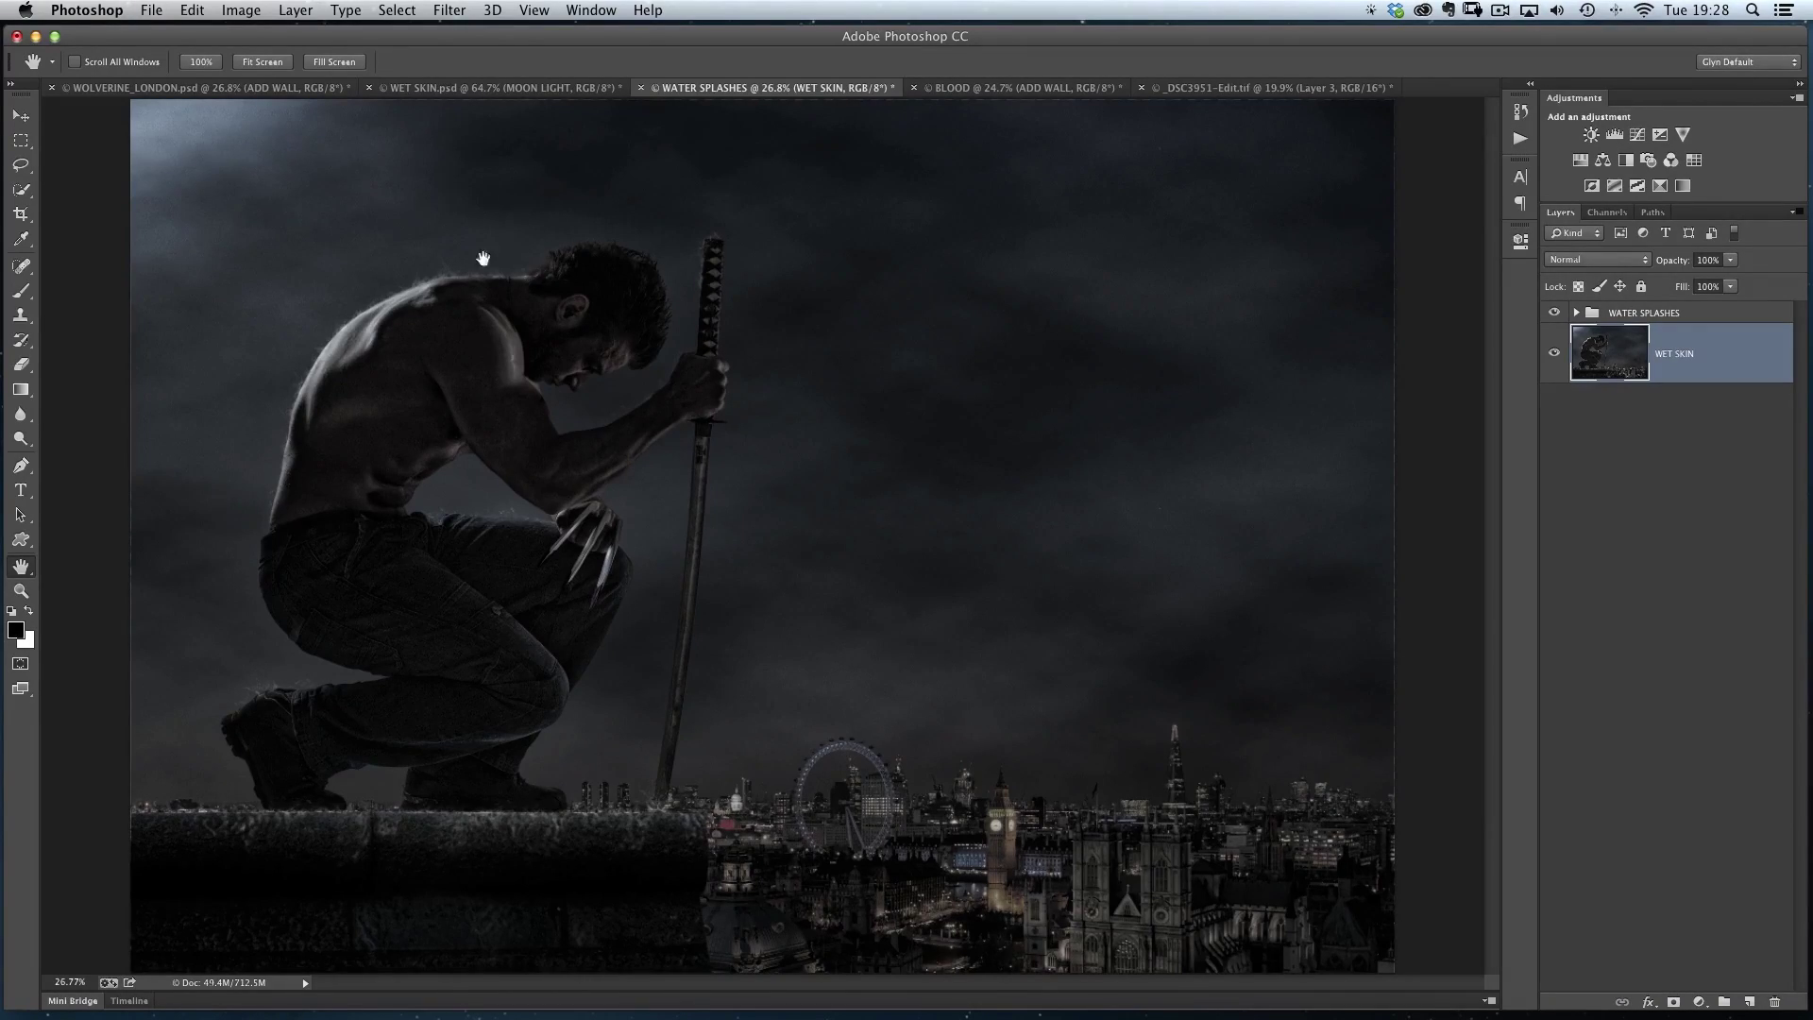
- Inspect the water splashes along the back, jeans and boots in the WATER SPLASHES document
{"action": "left_click_drag", "start_coordinate": [406, 262], "coordinate": [714, 330]}
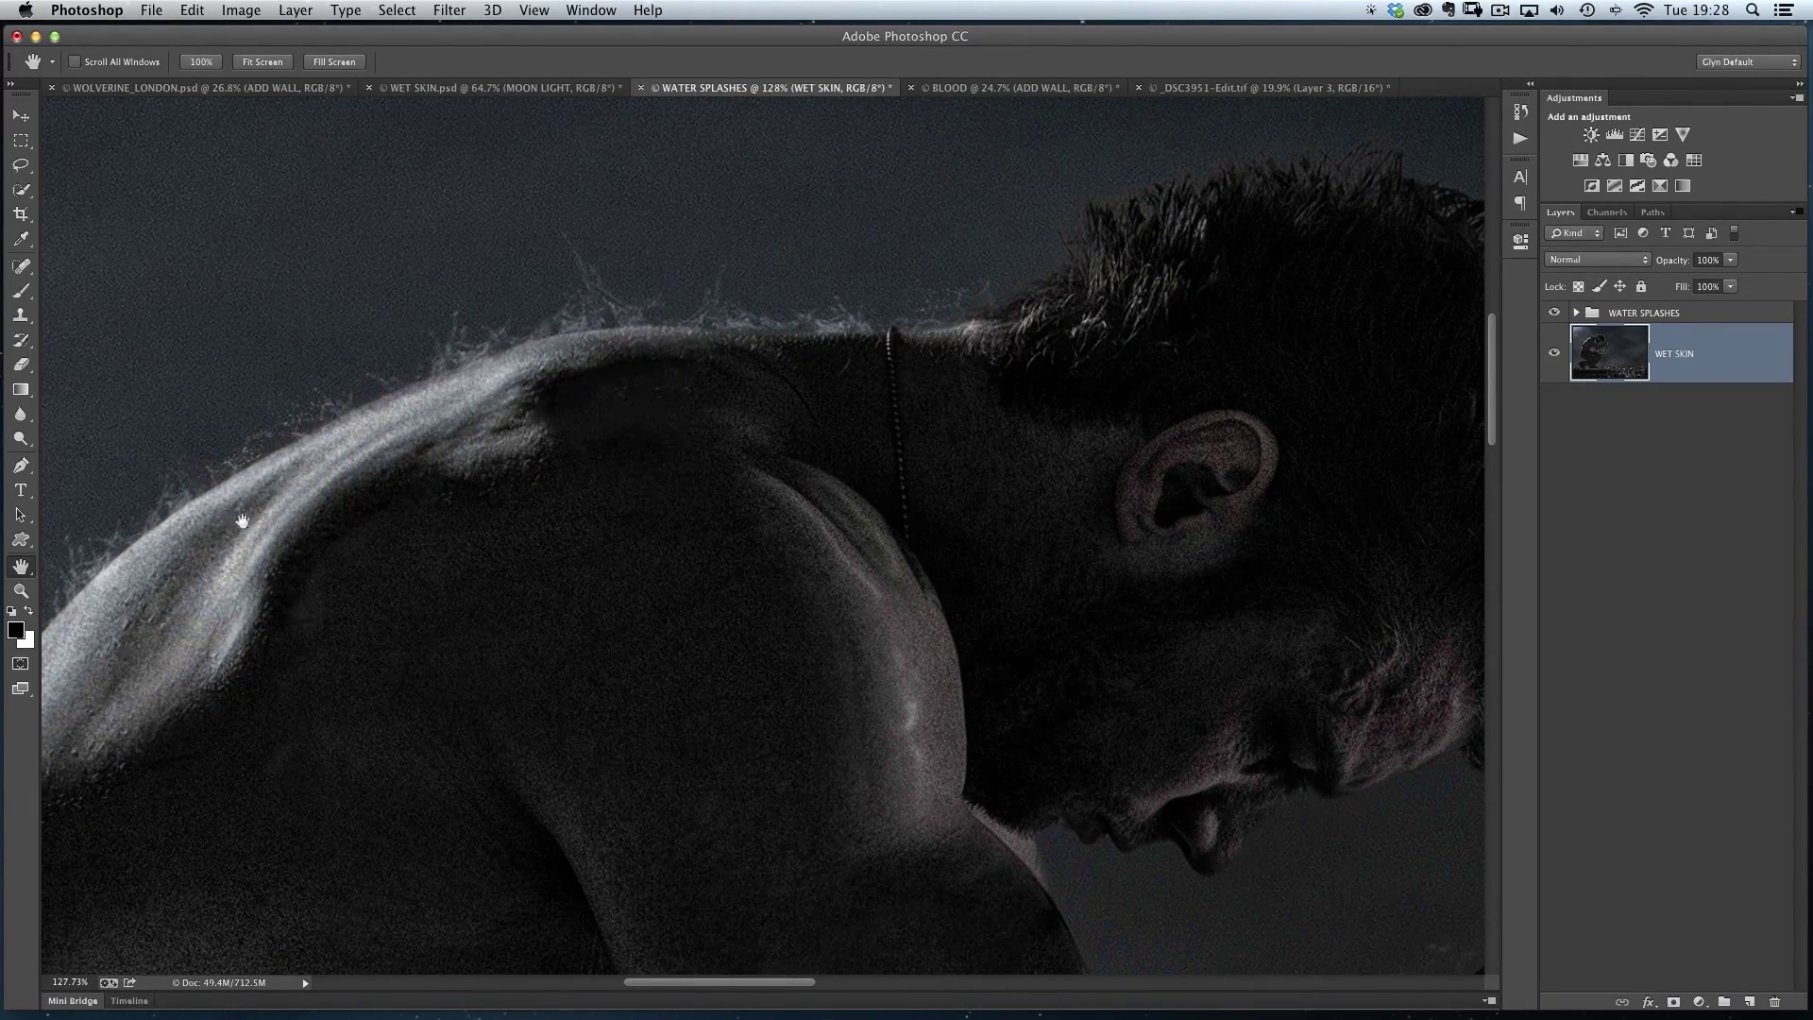
{"action": "scroll", "coordinate": [595, 485], "scroll_direction": "down", "scroll_amount": 10}
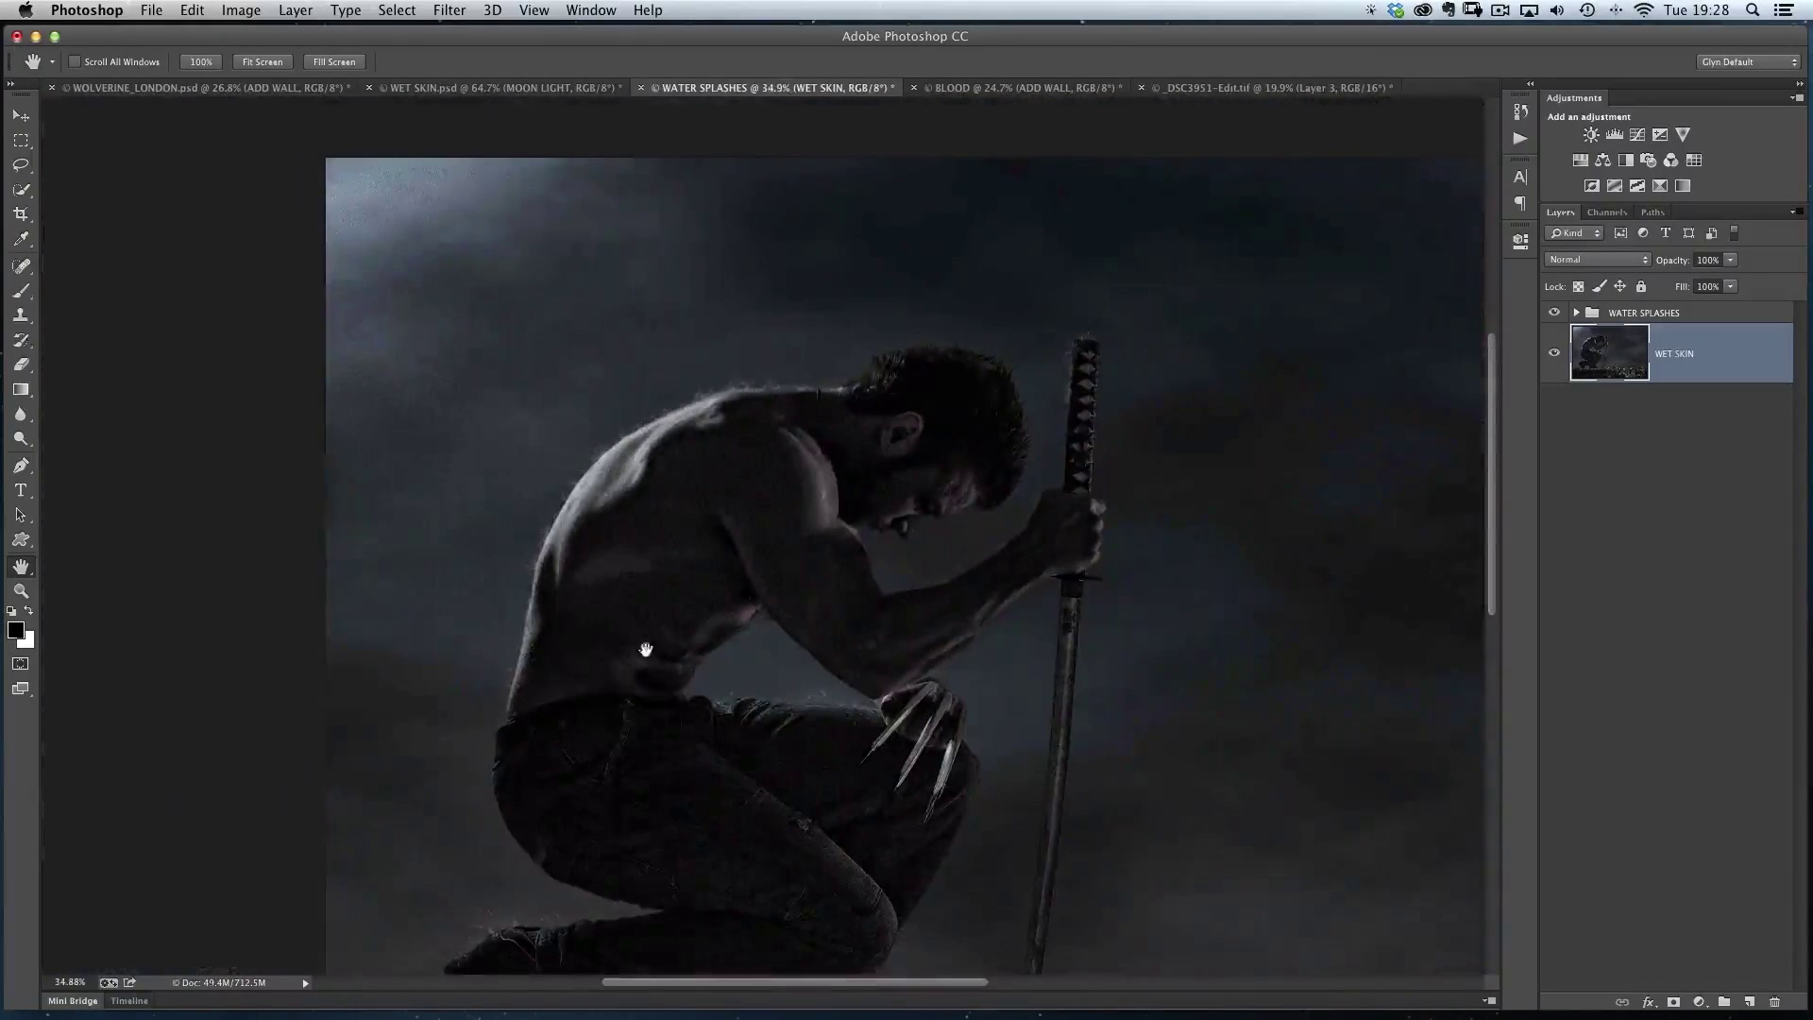
{"action": "left_click_drag", "start_coordinate": [745, 794], "coordinate": [640, 417]}
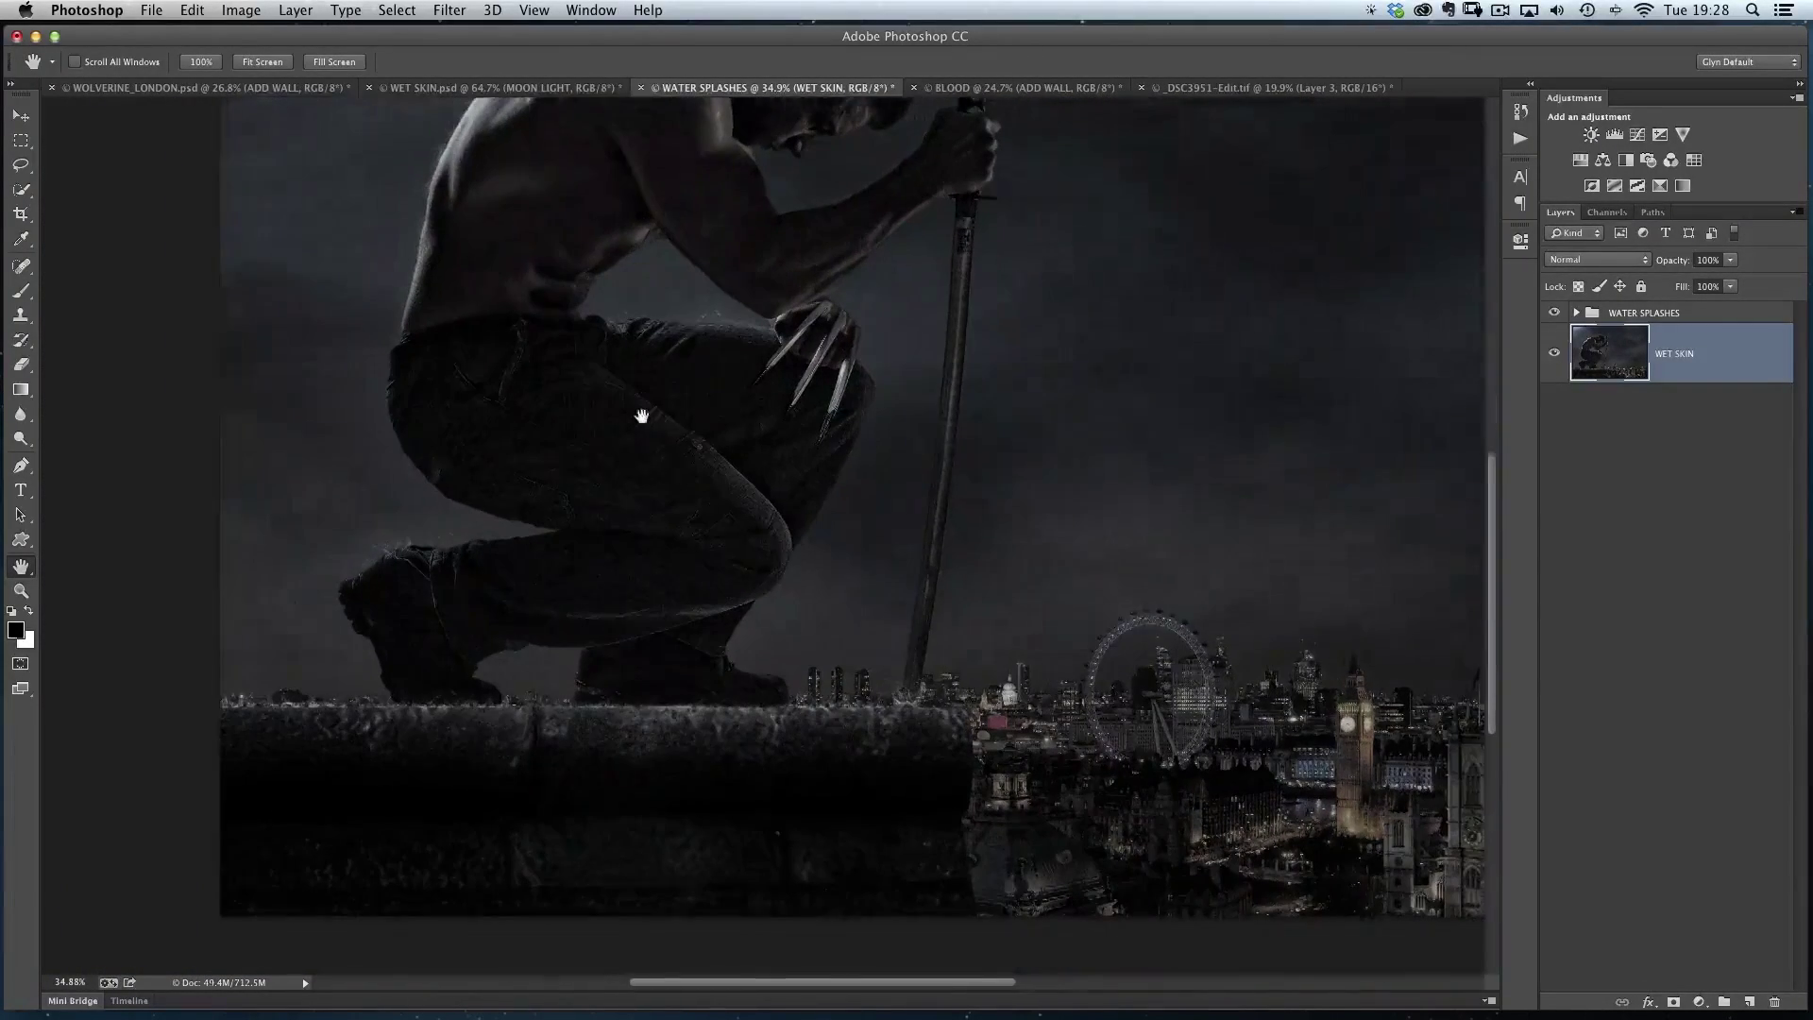
{"action": "left_click_drag", "start_coordinate": [702, 340], "coordinate": [698, 417]}
{"action": "scroll", "coordinate": [698, 418], "scroll_direction": "down", "scroll_amount": 3}
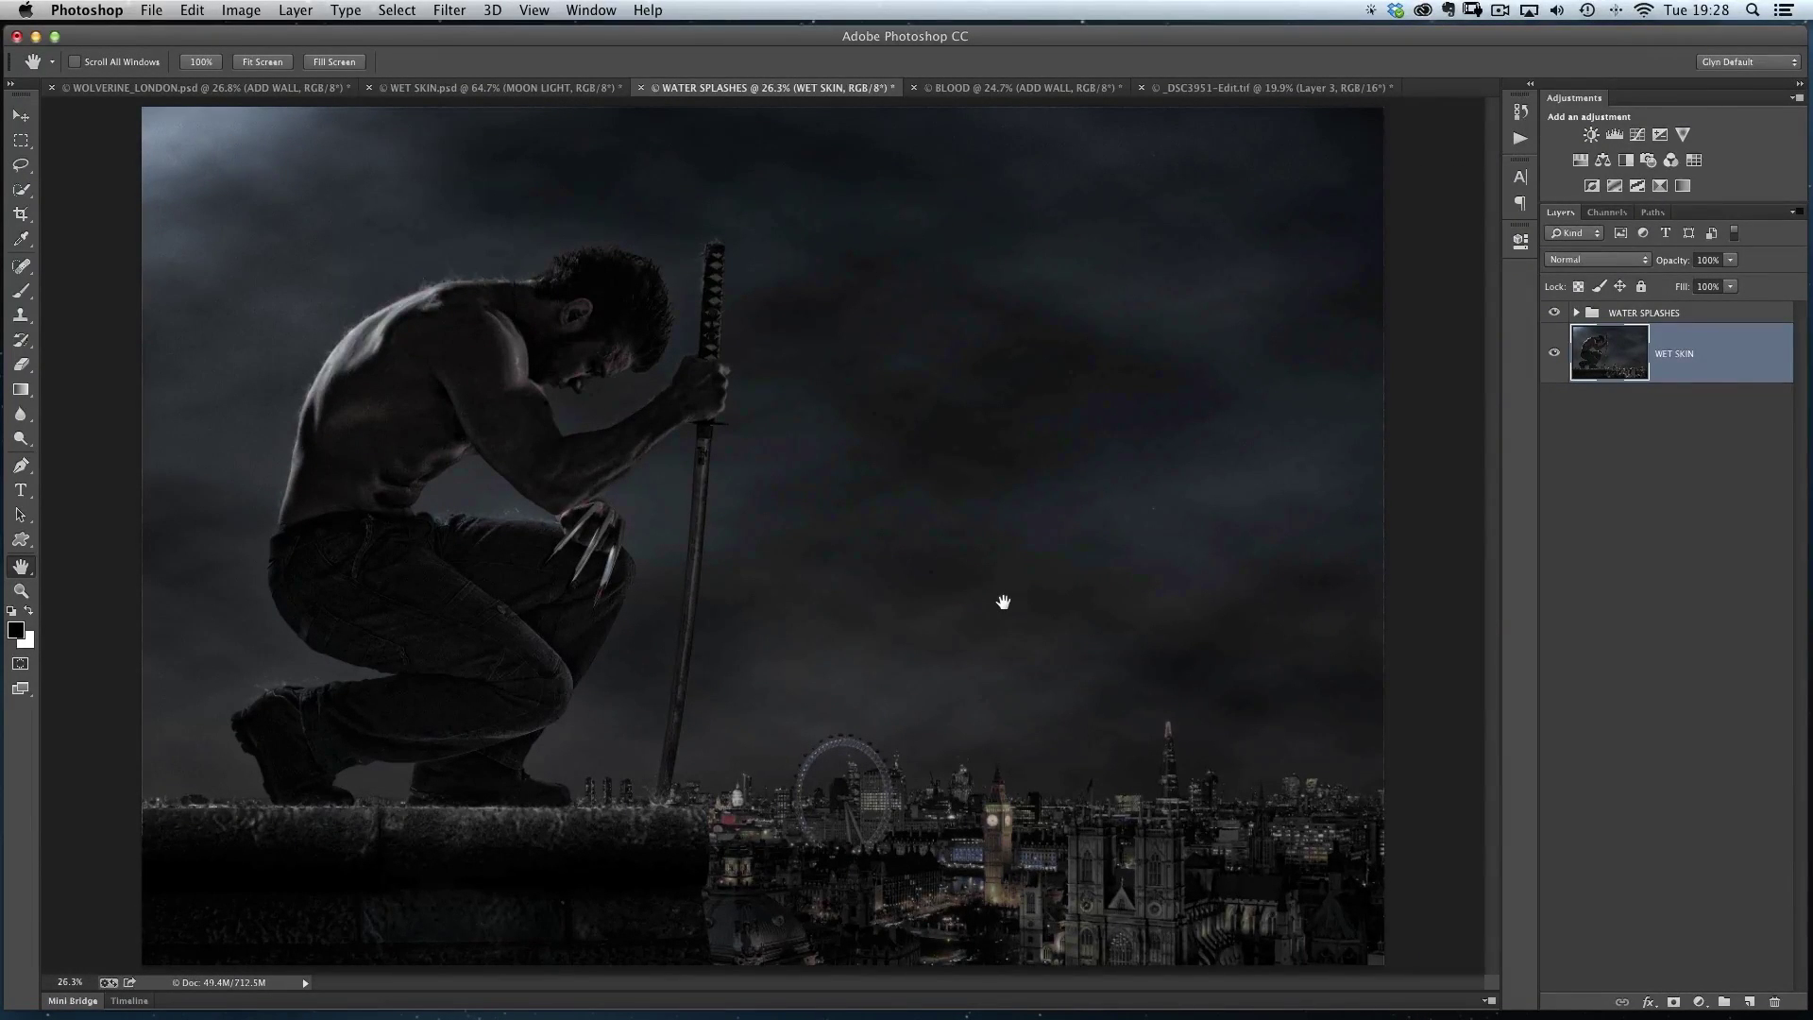
- Hide the WATER SPLASHES group and place the SPLASH-1 image from the WATER folder above WET SKIN
{"action": "left_click", "coordinate": [1554, 313]}
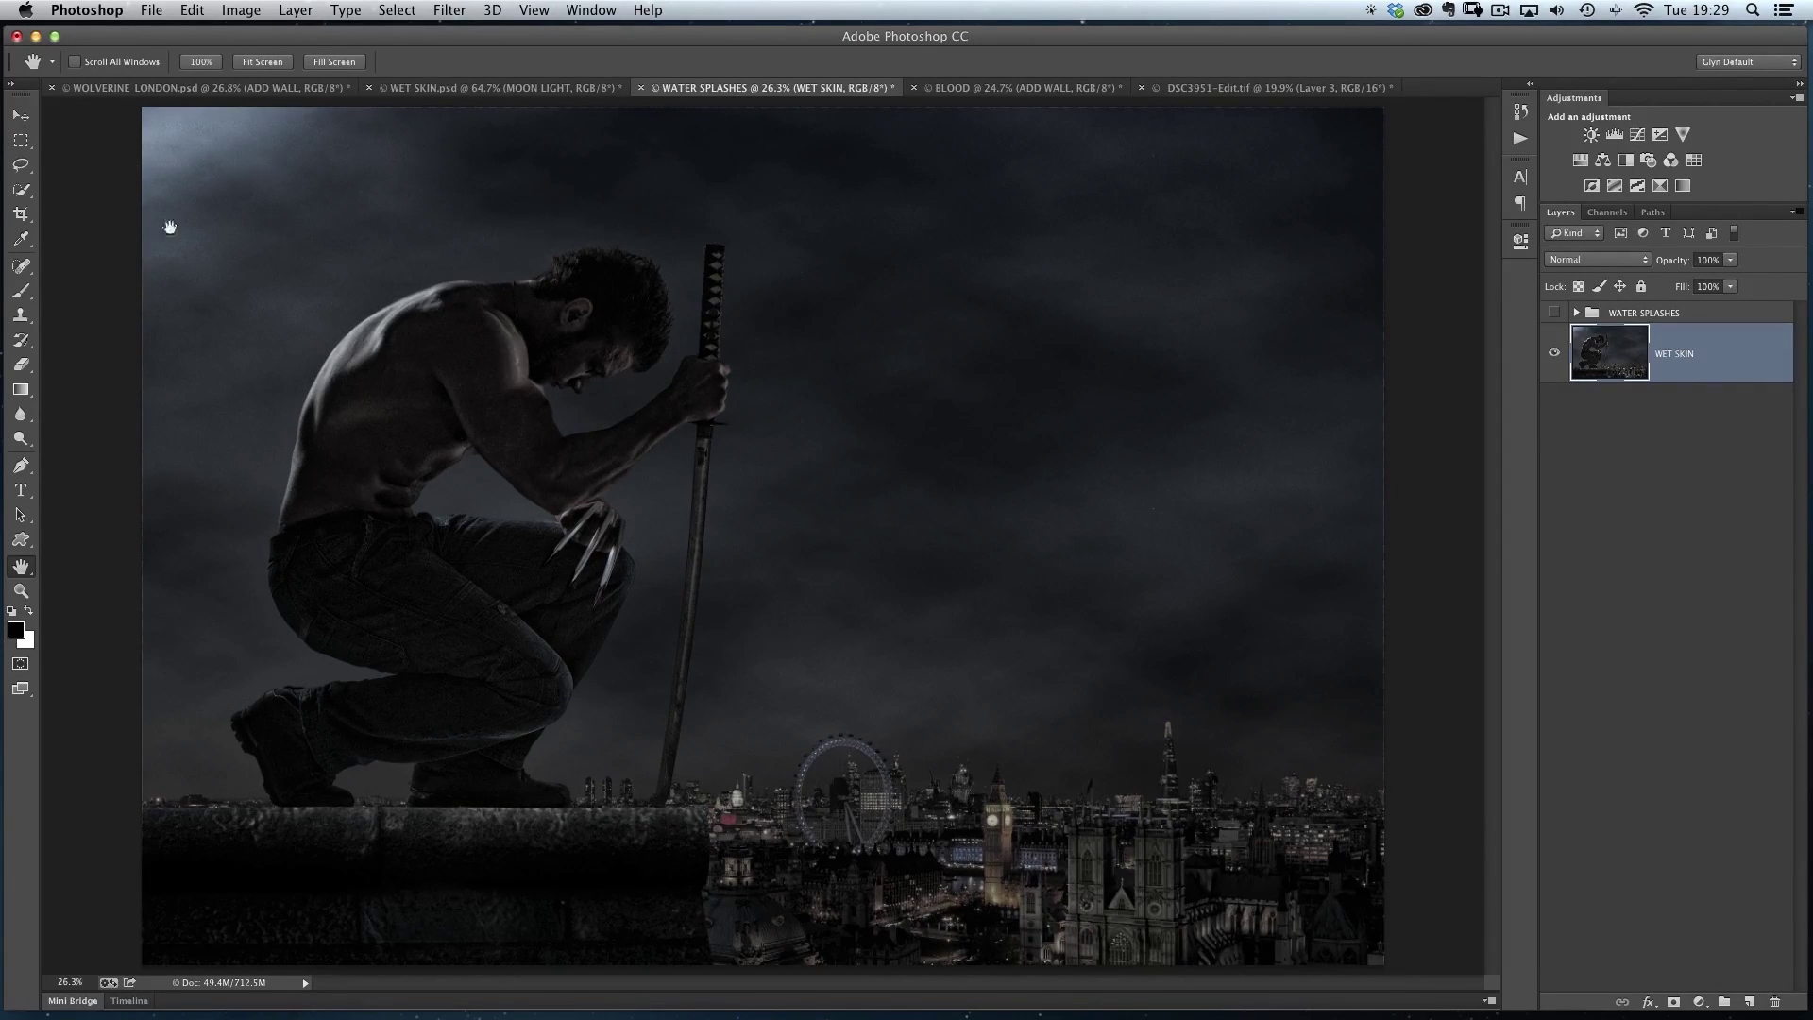
{"action": "left_click", "coordinate": [154, 10]}
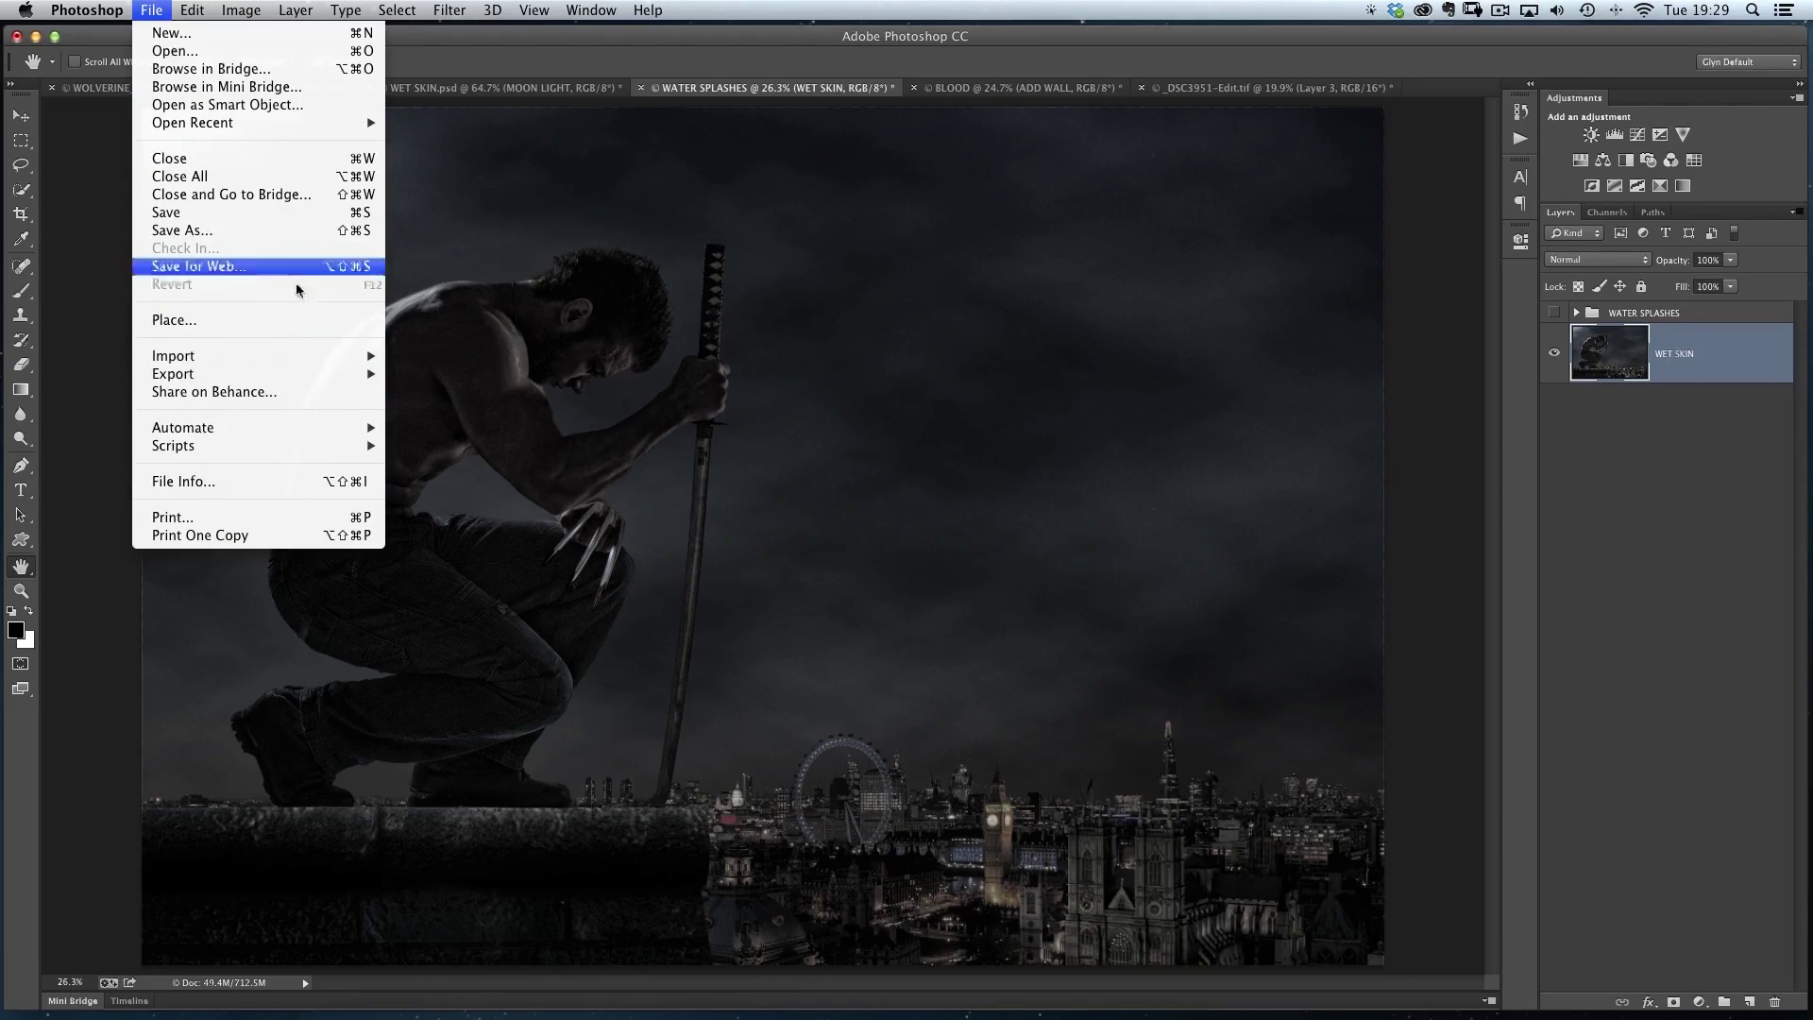
{"action": "left_click", "coordinate": [255, 325]}
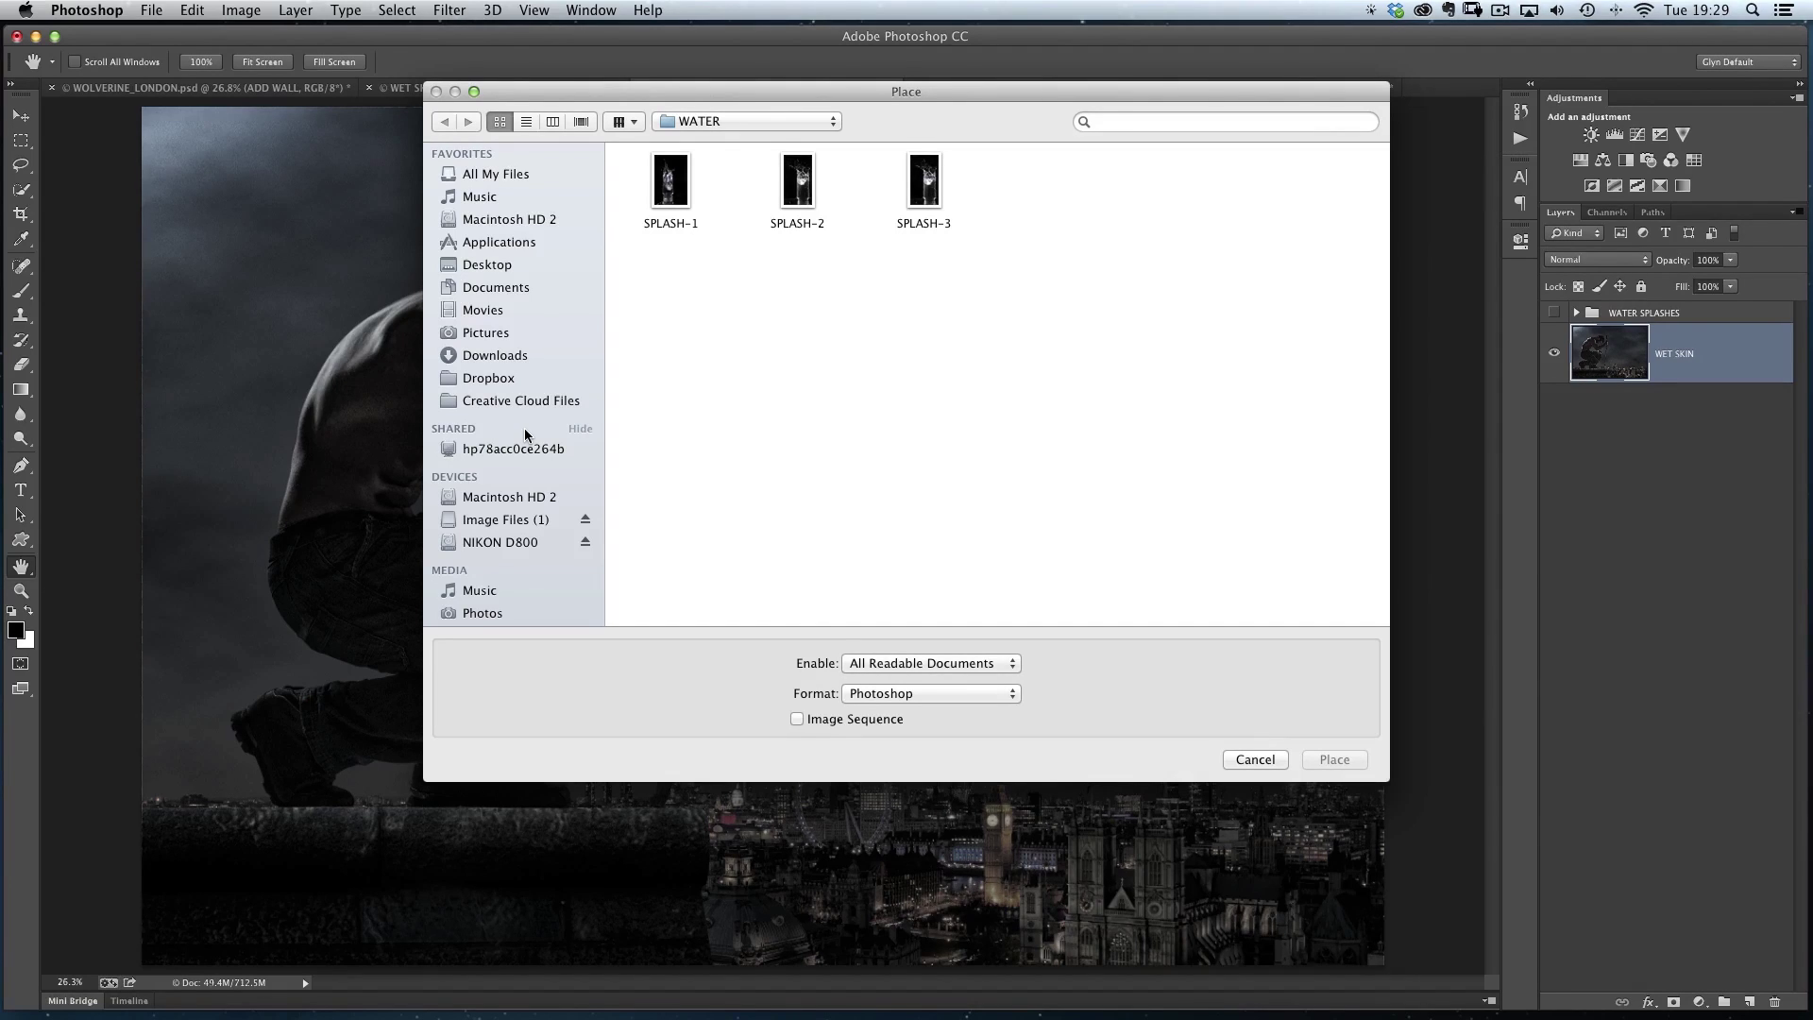
{"action": "left_click_drag", "start_coordinate": [865, 92], "coordinate": [833, 193]}
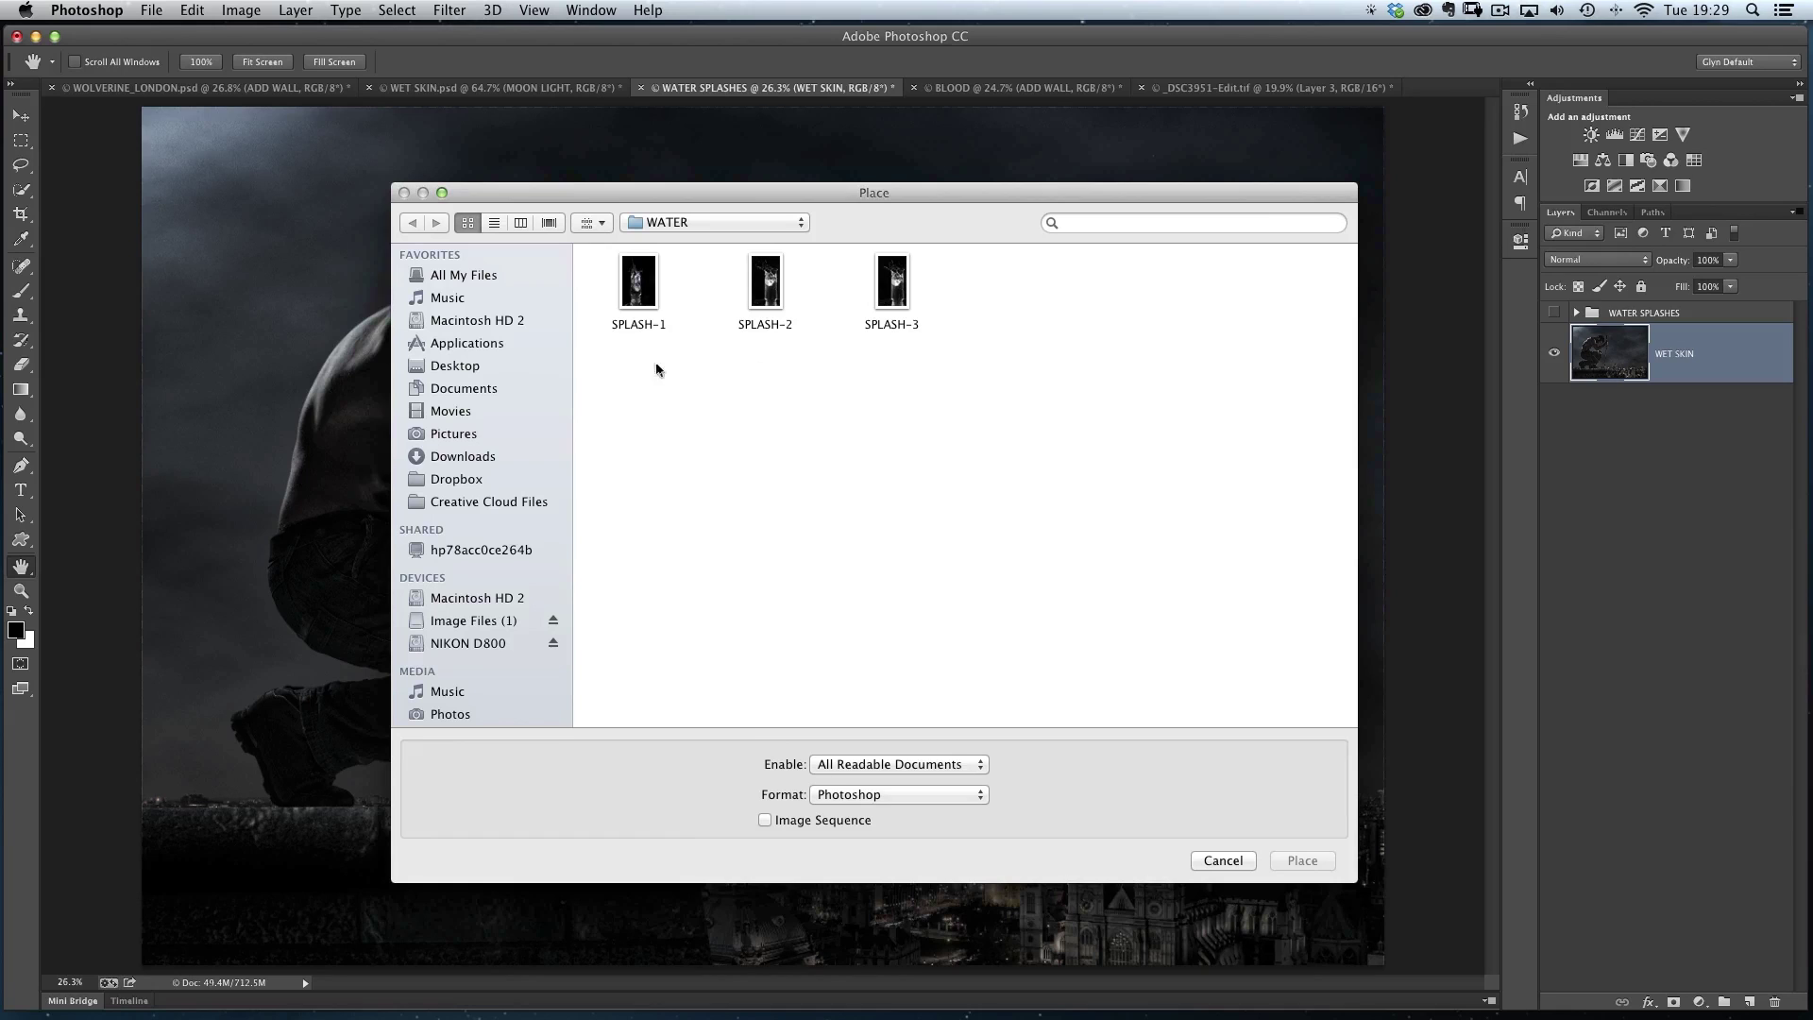
{"action": "left_click", "coordinate": [649, 304]}
{"action": "left_click", "coordinate": [1302, 860]}
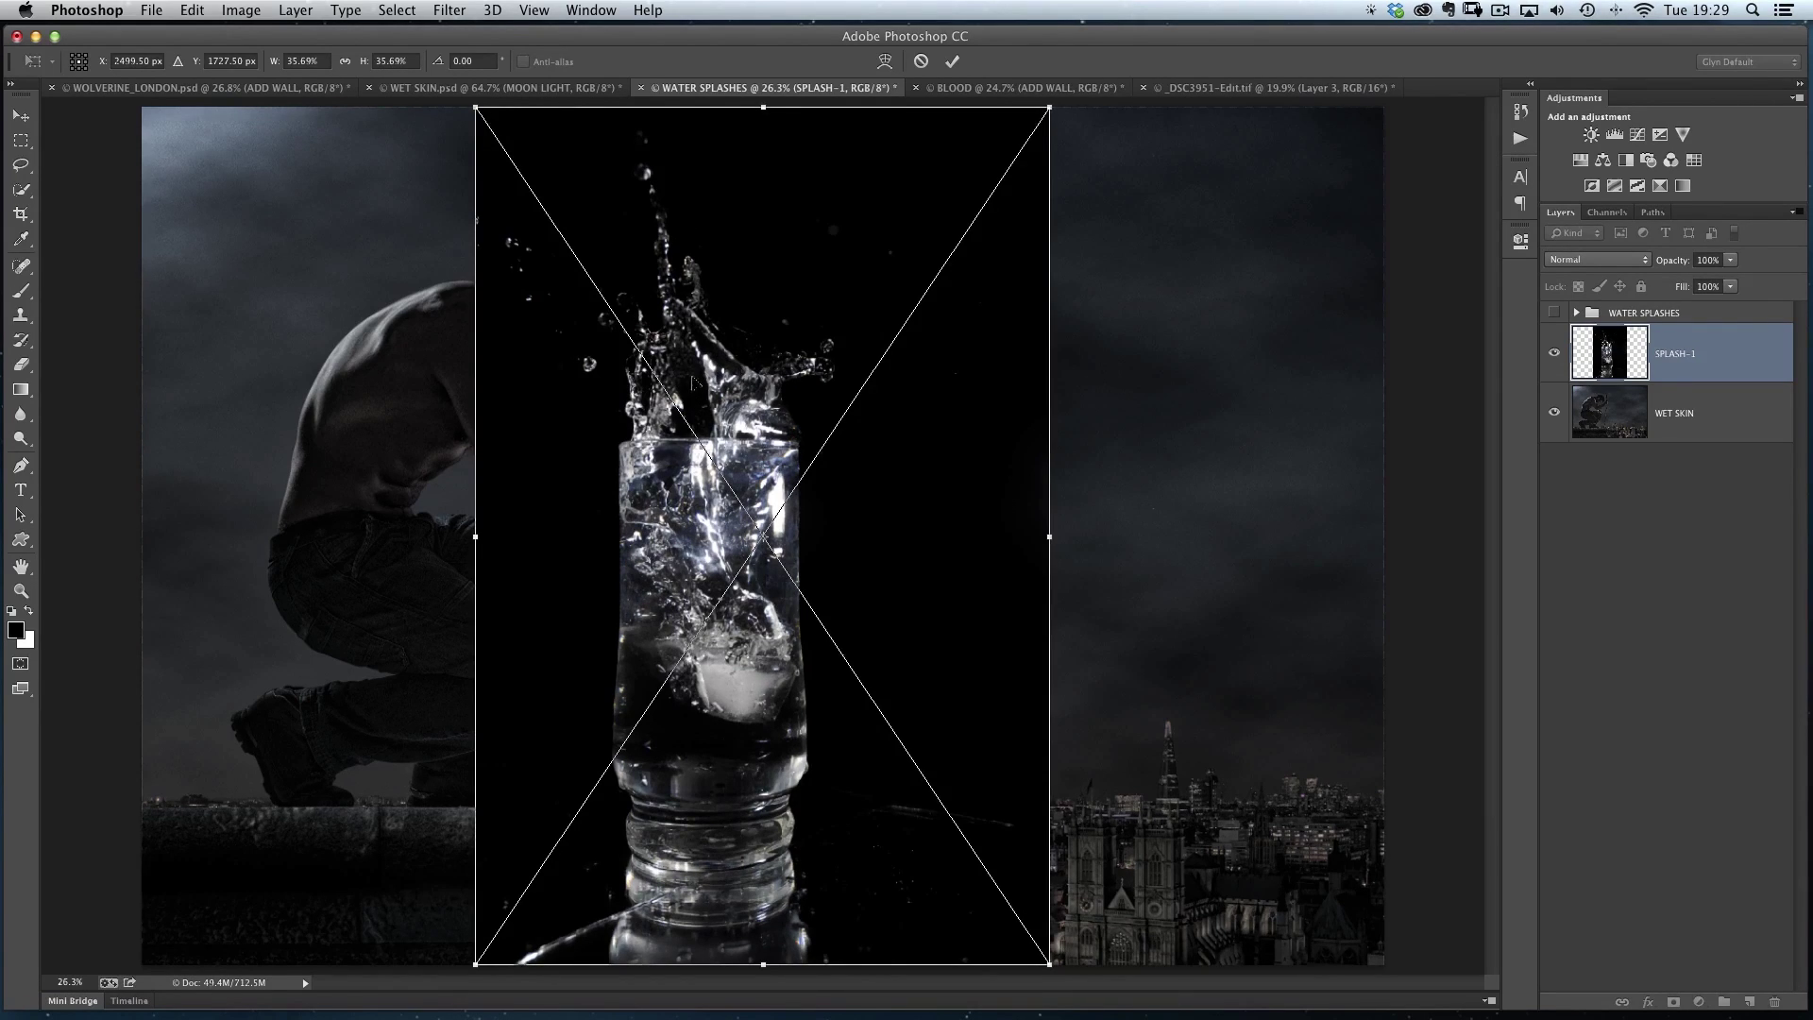
{"action": "key", "text": "h"}
{"action": "key", "text": "Return"}
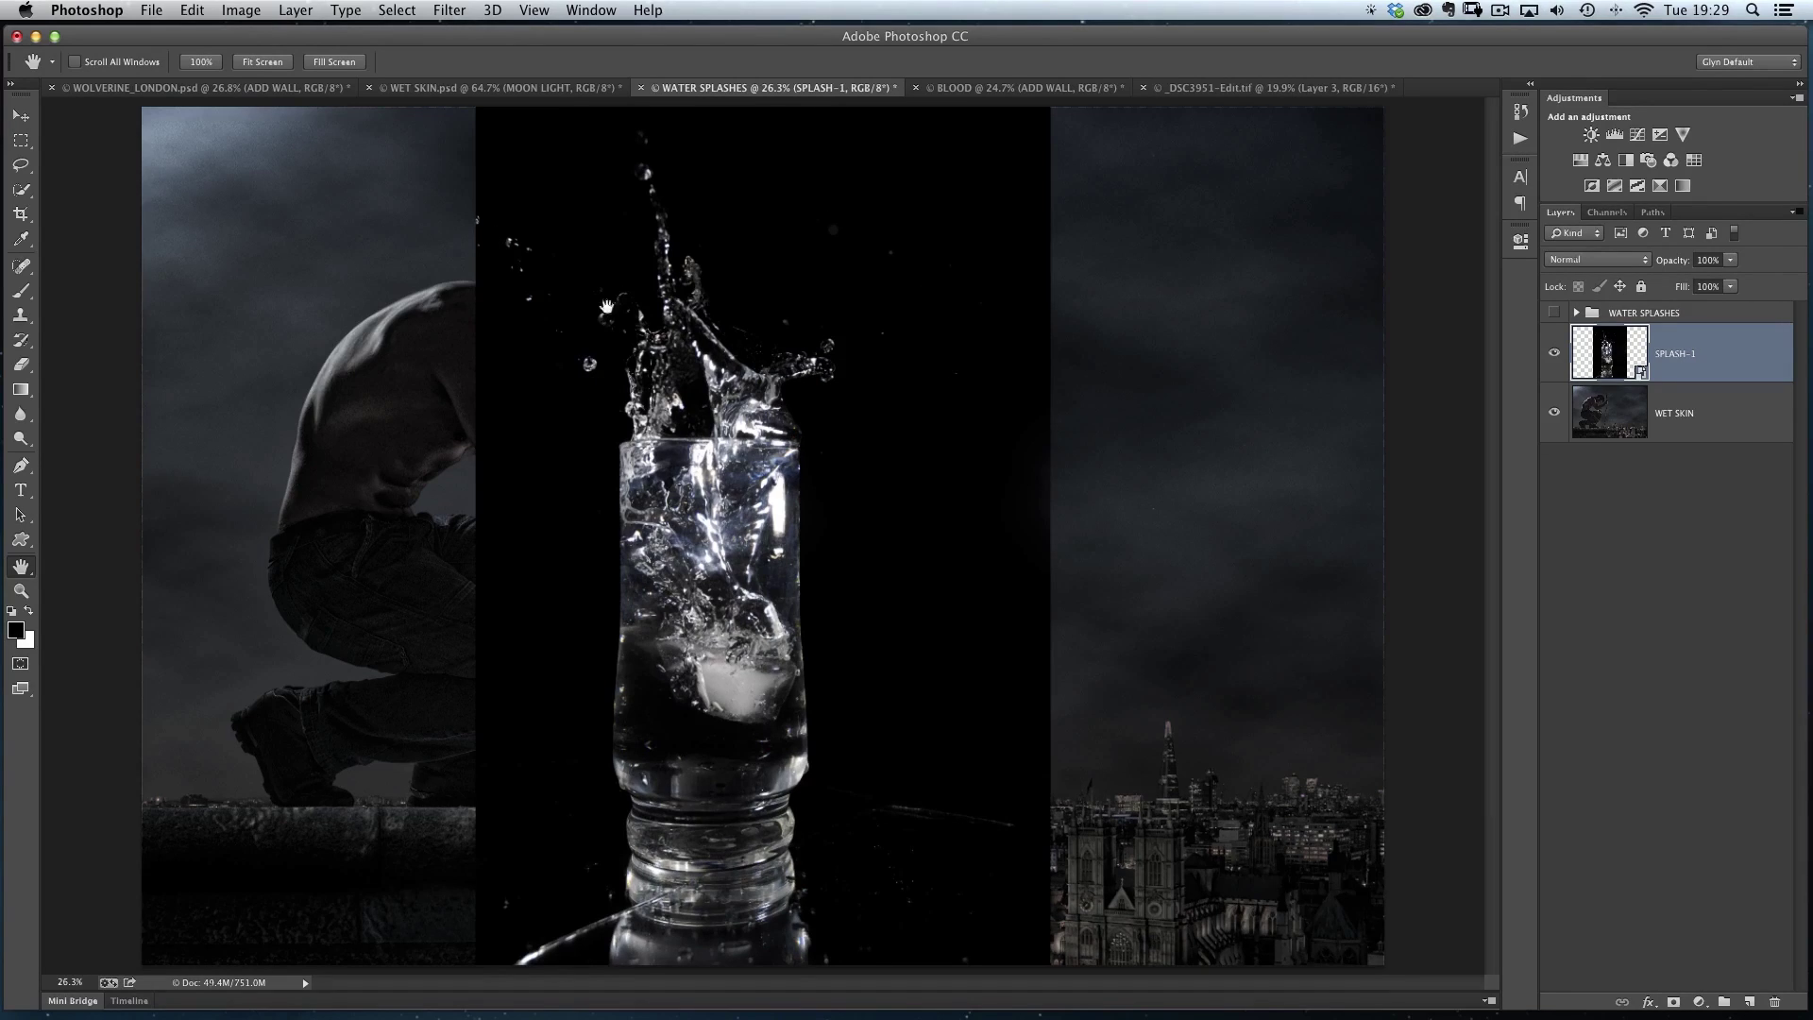
- Scale the SPLASH-1 layer down to 3.52% in width and height with Free Transform
{"action": "scroll", "coordinate": [751, 521], "scroll_direction": "down", "scroll_amount": 3}
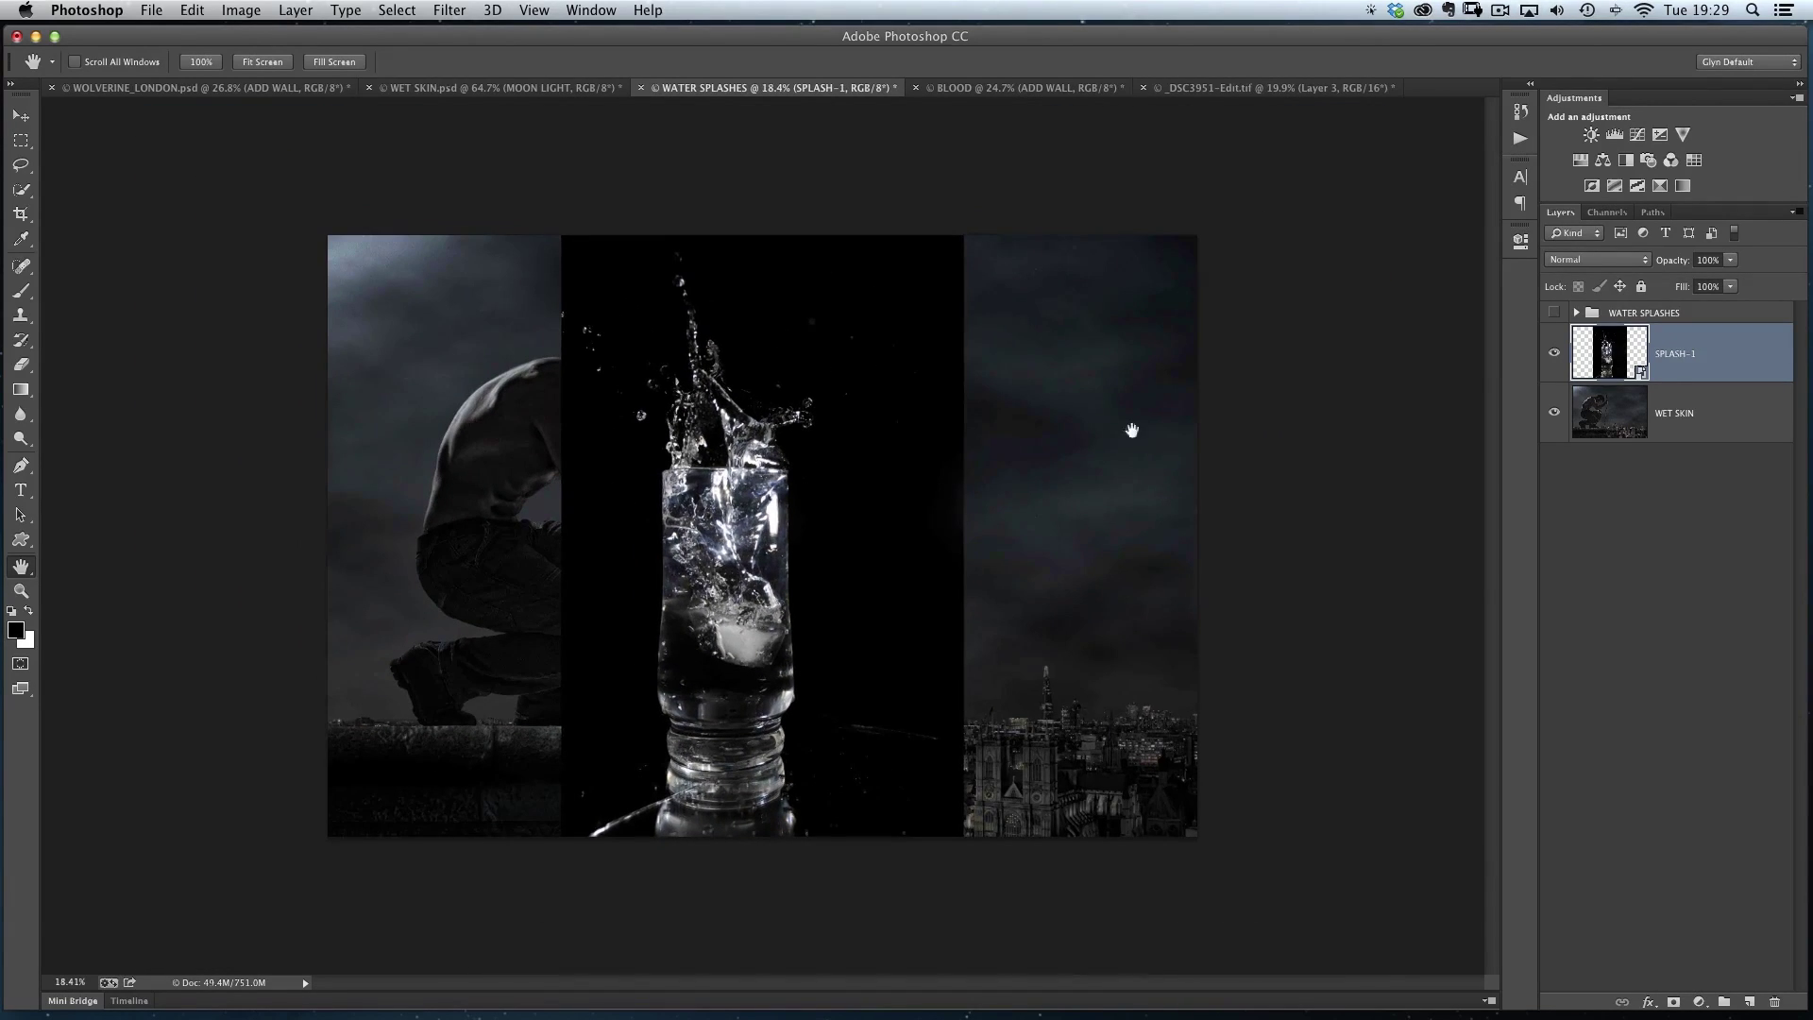
{"action": "left_click", "coordinate": [1556, 355]}
{"action": "left_click", "coordinate": [1558, 363]}
{"action": "key", "text": "super+t"}
{"action": "left_click_drag", "start_coordinate": [558, 235], "coordinate": [765, 558]}
{"action": "left_click_drag", "start_coordinate": [1007, 633], "coordinate": [870, 579]}
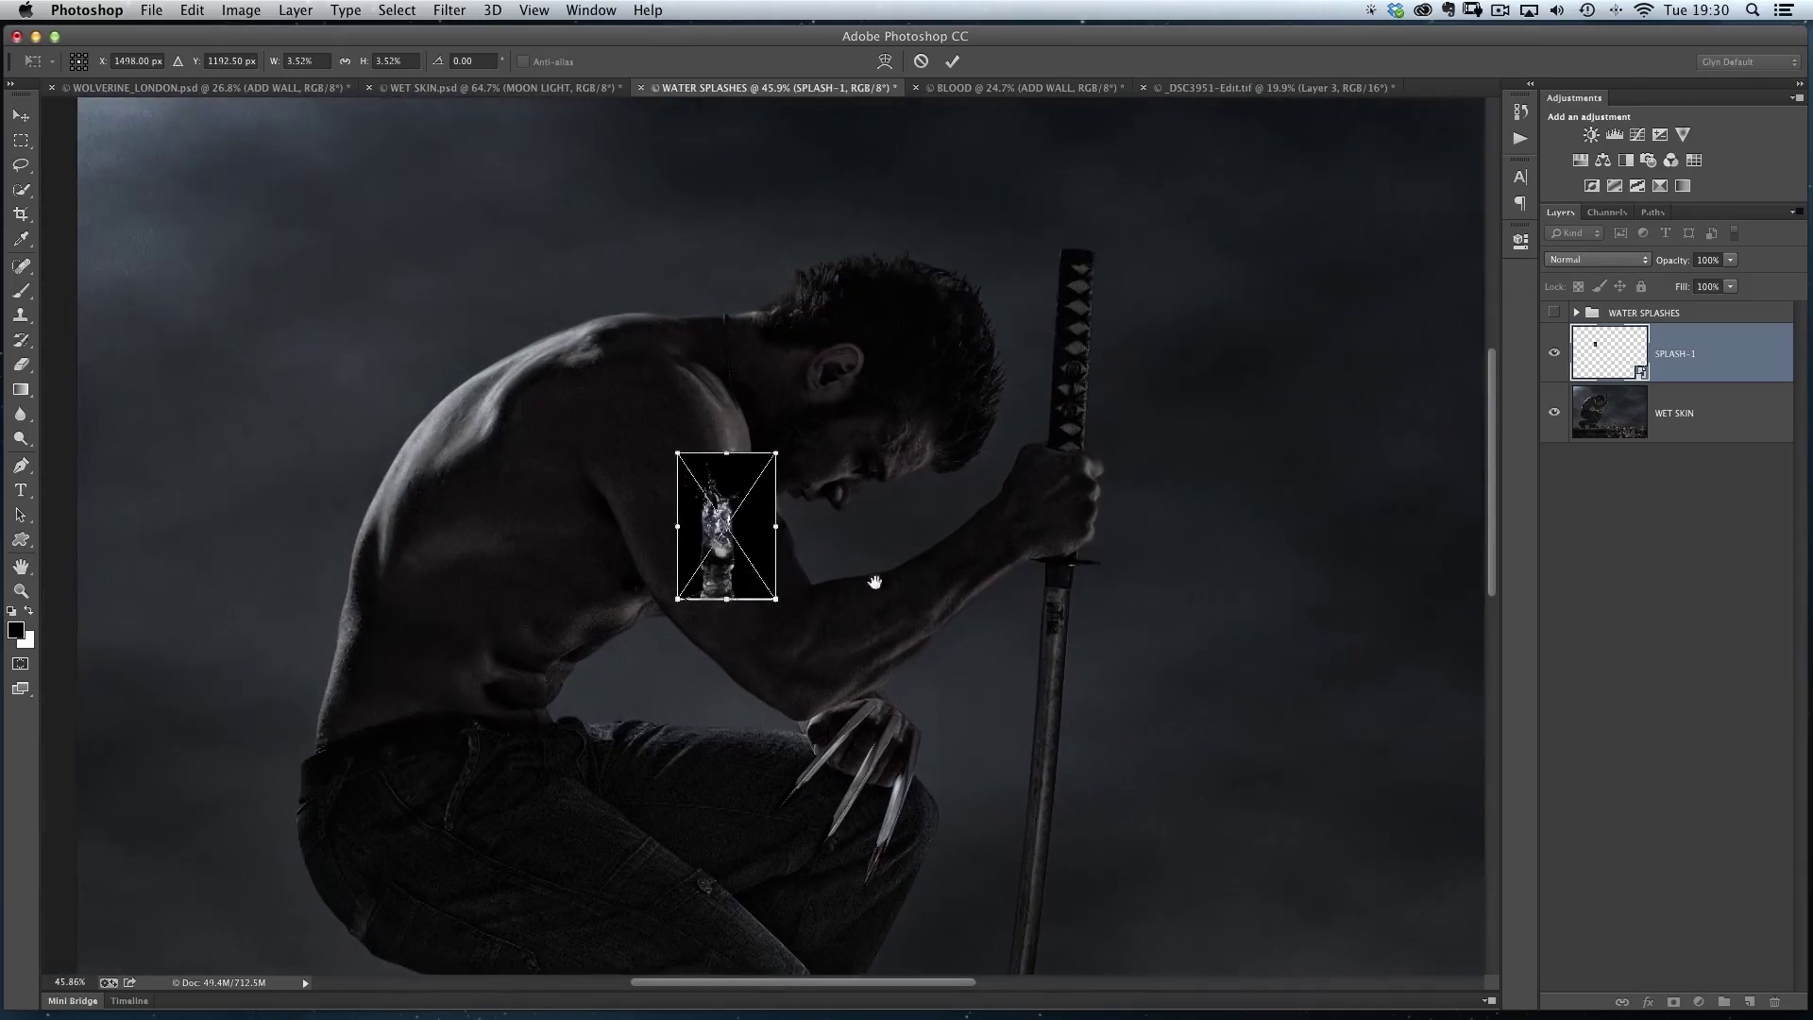
- Move the splash onto the top of the shoulder, rotate it about -9° to follow the back, and apply the transform
{"action": "scroll", "coordinate": [867, 595], "scroll_direction": "up", "scroll_amount": 3}
{"action": "left_click_drag", "start_coordinate": [597, 353], "coordinate": [514, 174]}
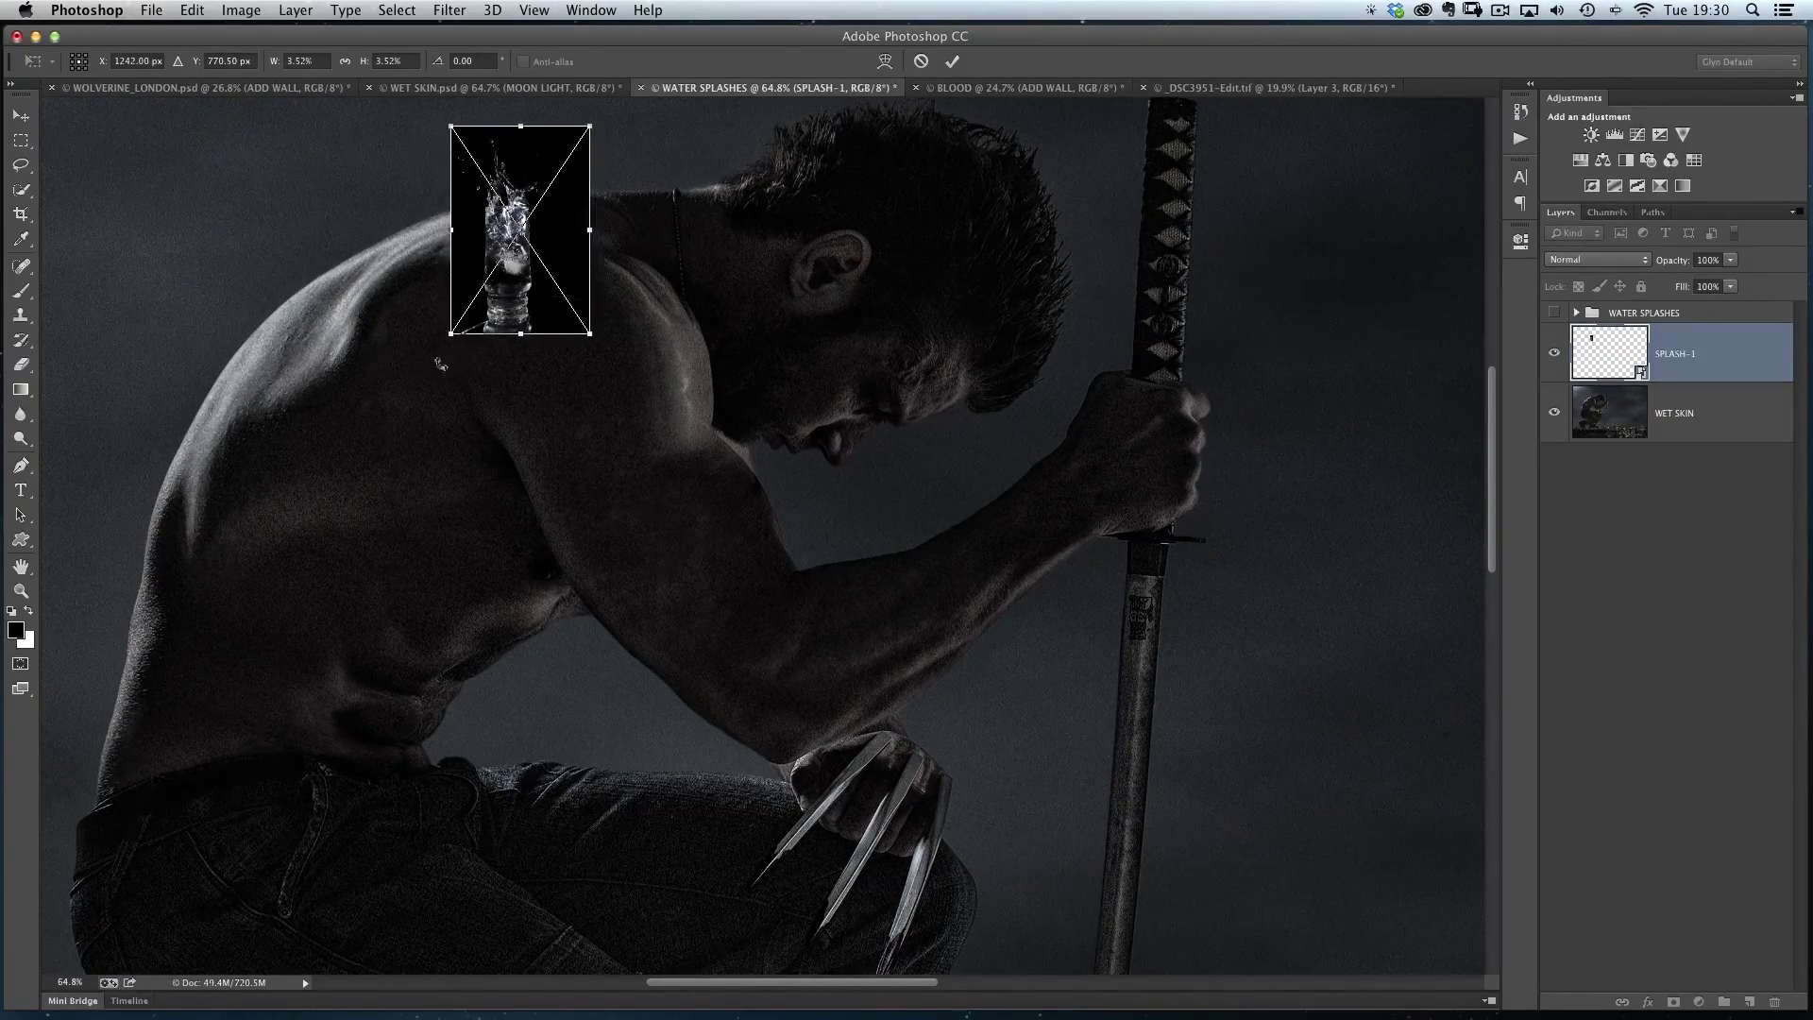
{"action": "left_click_drag", "start_coordinate": [416, 355], "coordinate": [448, 397]}
{"action": "left_click_drag", "start_coordinate": [1675, 257], "coordinate": [1639, 261]}
{"action": "left_click_drag", "start_coordinate": [542, 304], "coordinate": [536, 300]}
{"action": "left_click_drag", "start_coordinate": [1671, 269], "coordinate": [1769, 276]}
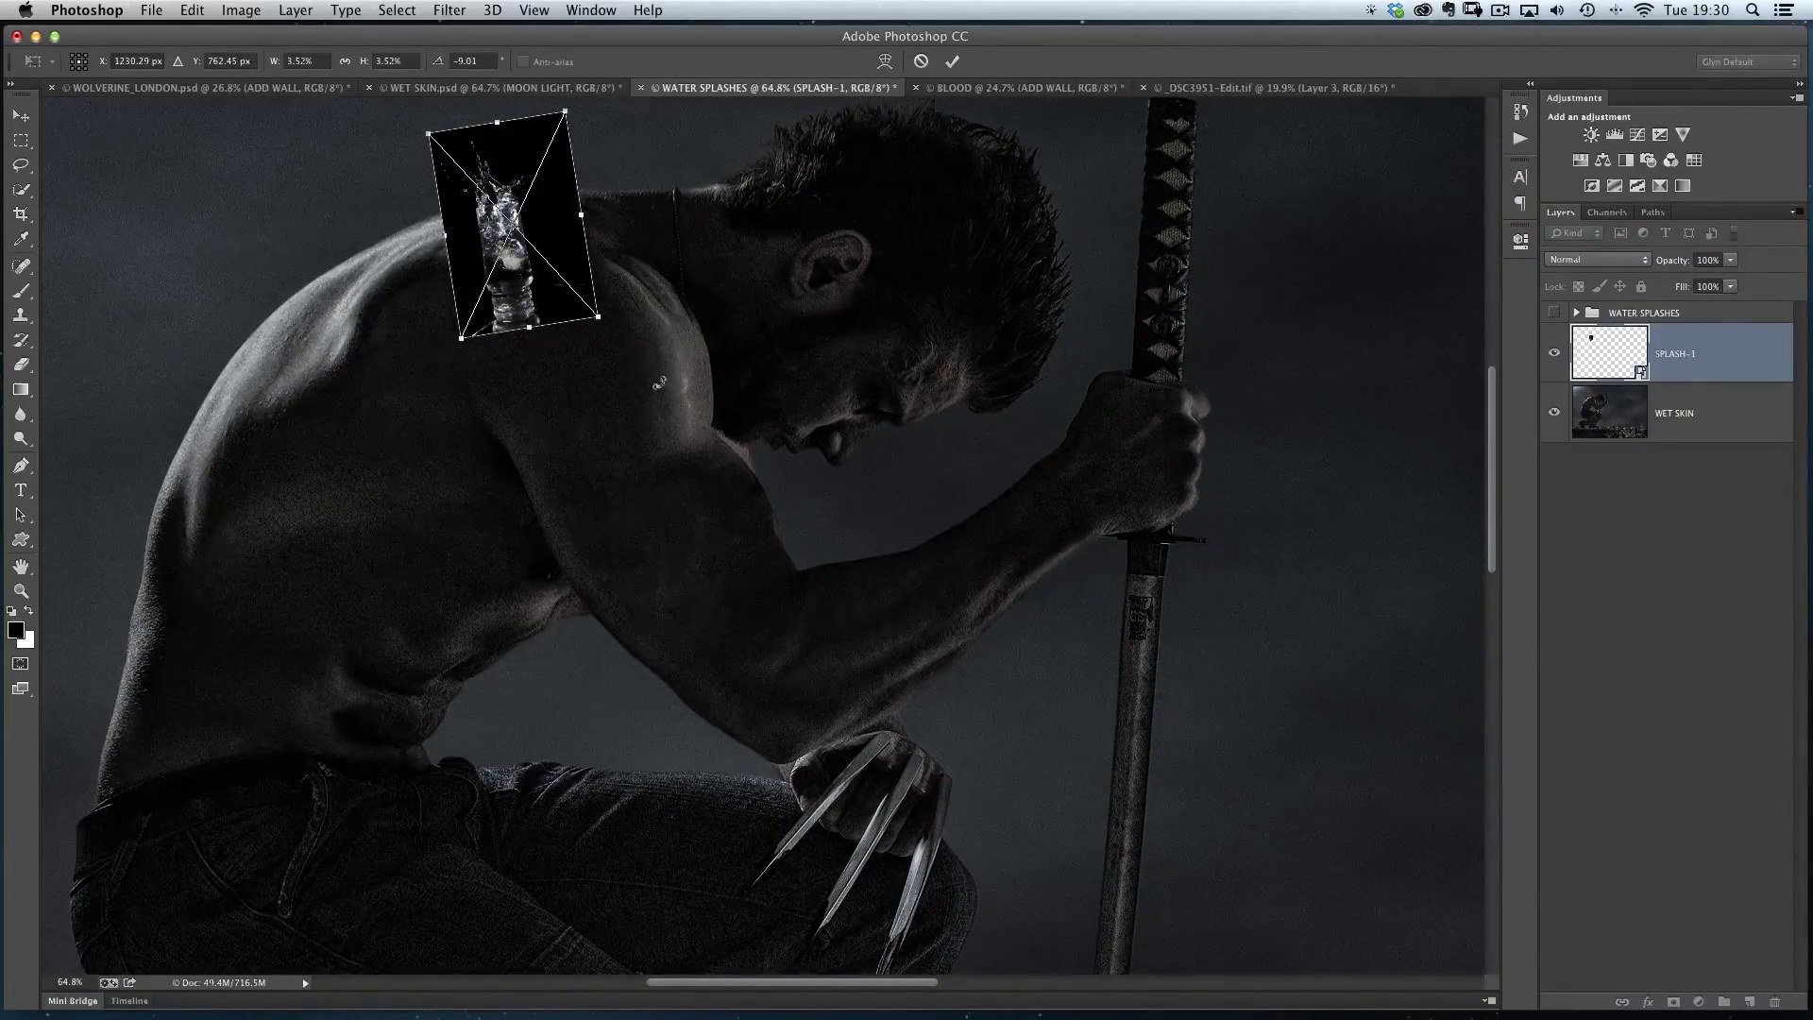
{"action": "key", "text": "Return"}
{"action": "scroll", "coordinate": [586, 275], "scroll_direction": "up", "scroll_amount": 3}
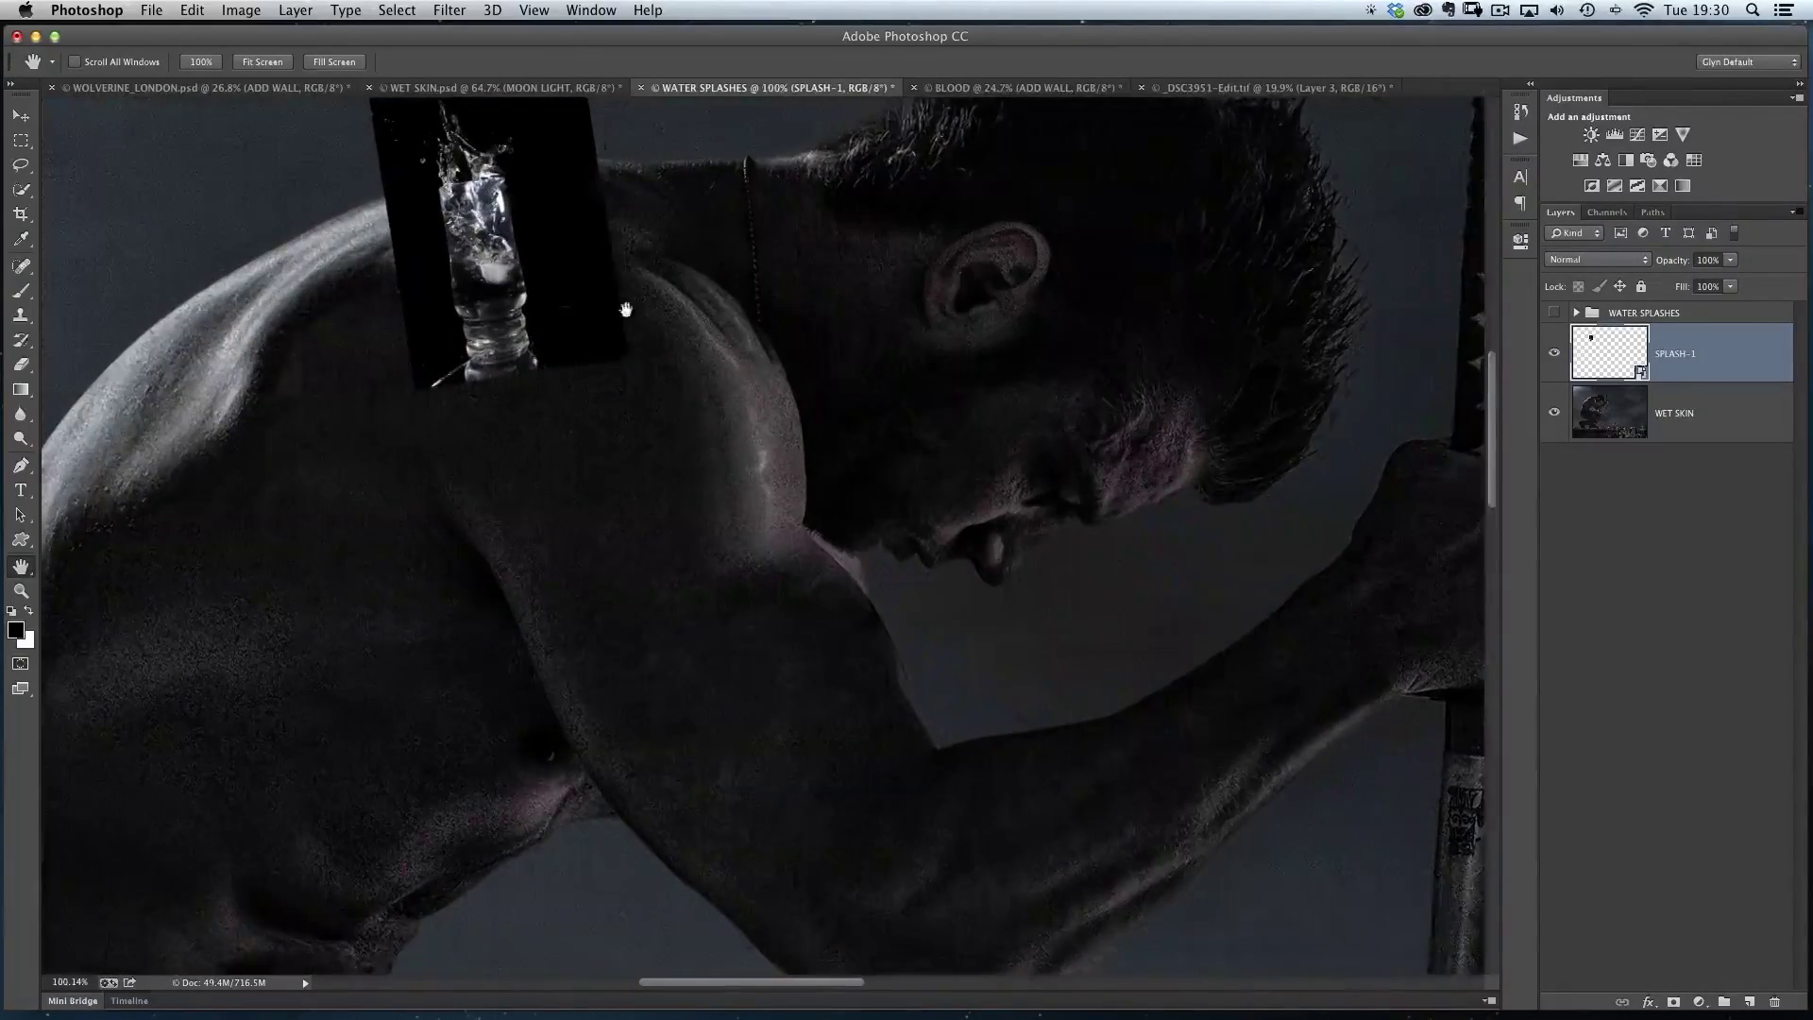
- Set the SPLASH-1 layer's blend mode to Screen and nudge the splash up on the shoulder
{"action": "left_click_drag", "start_coordinate": [626, 309], "coordinate": [886, 540]}
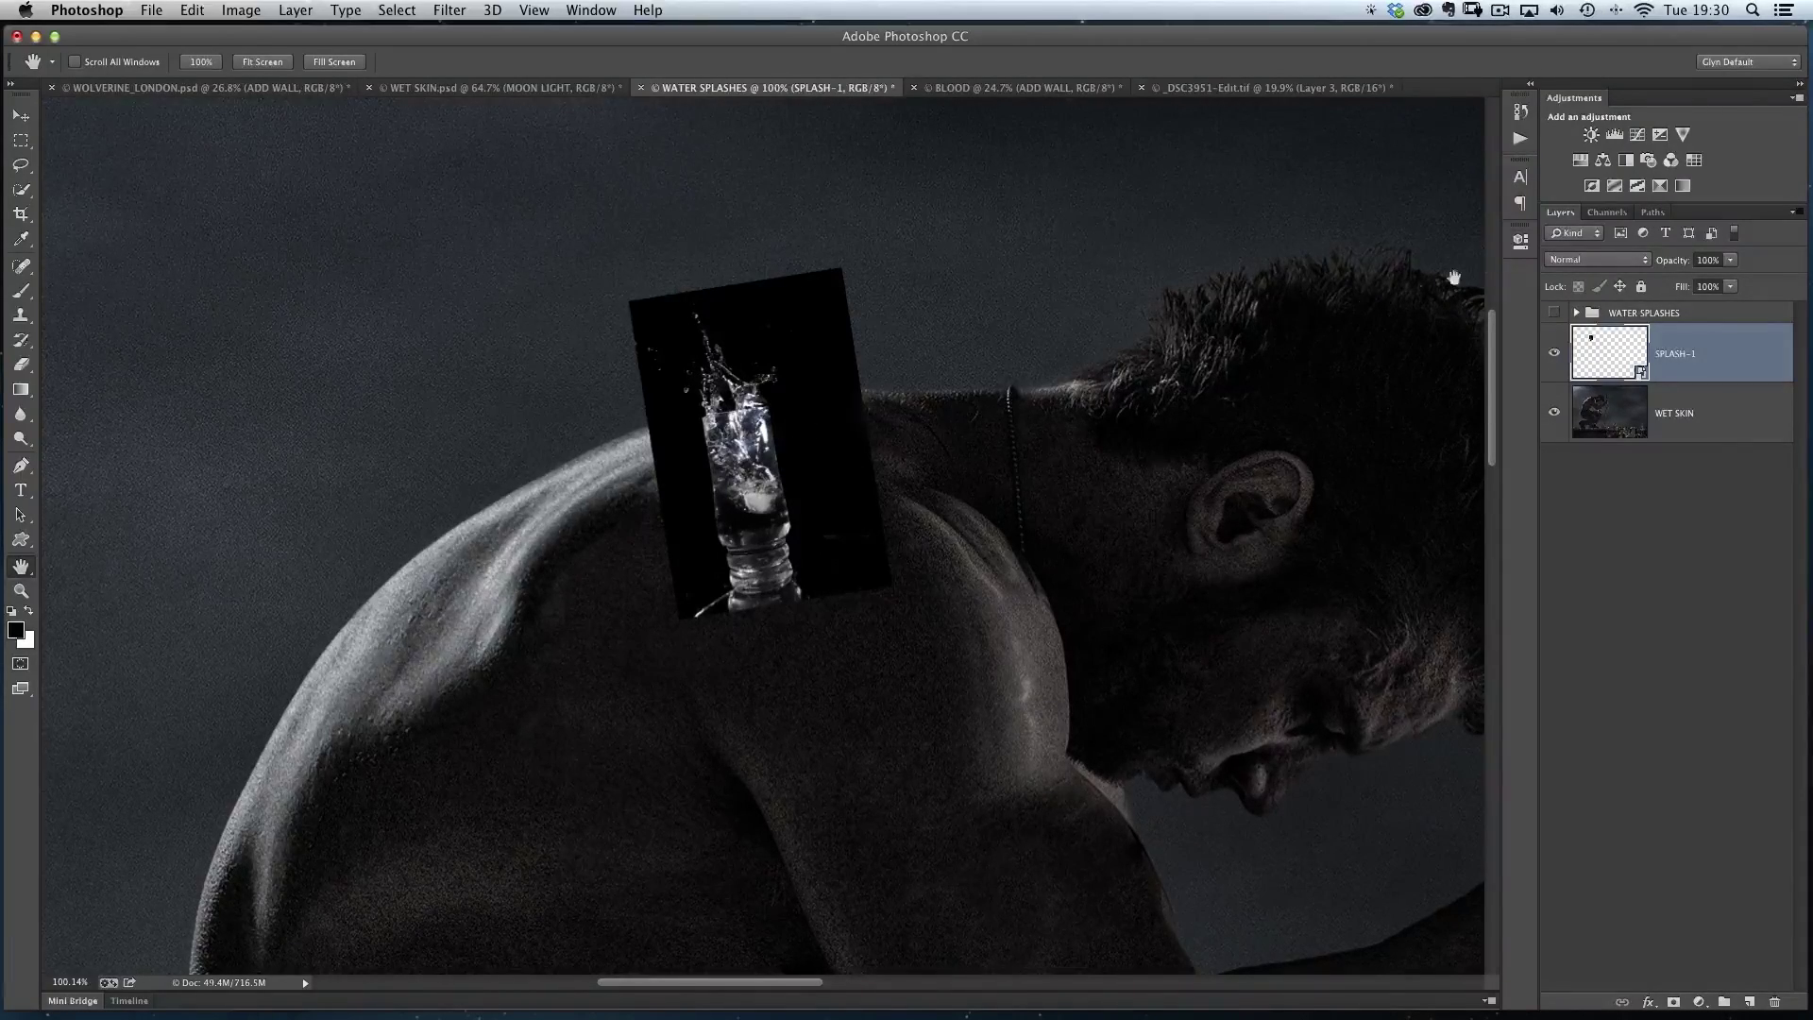
{"action": "left_click", "coordinate": [1589, 261]}
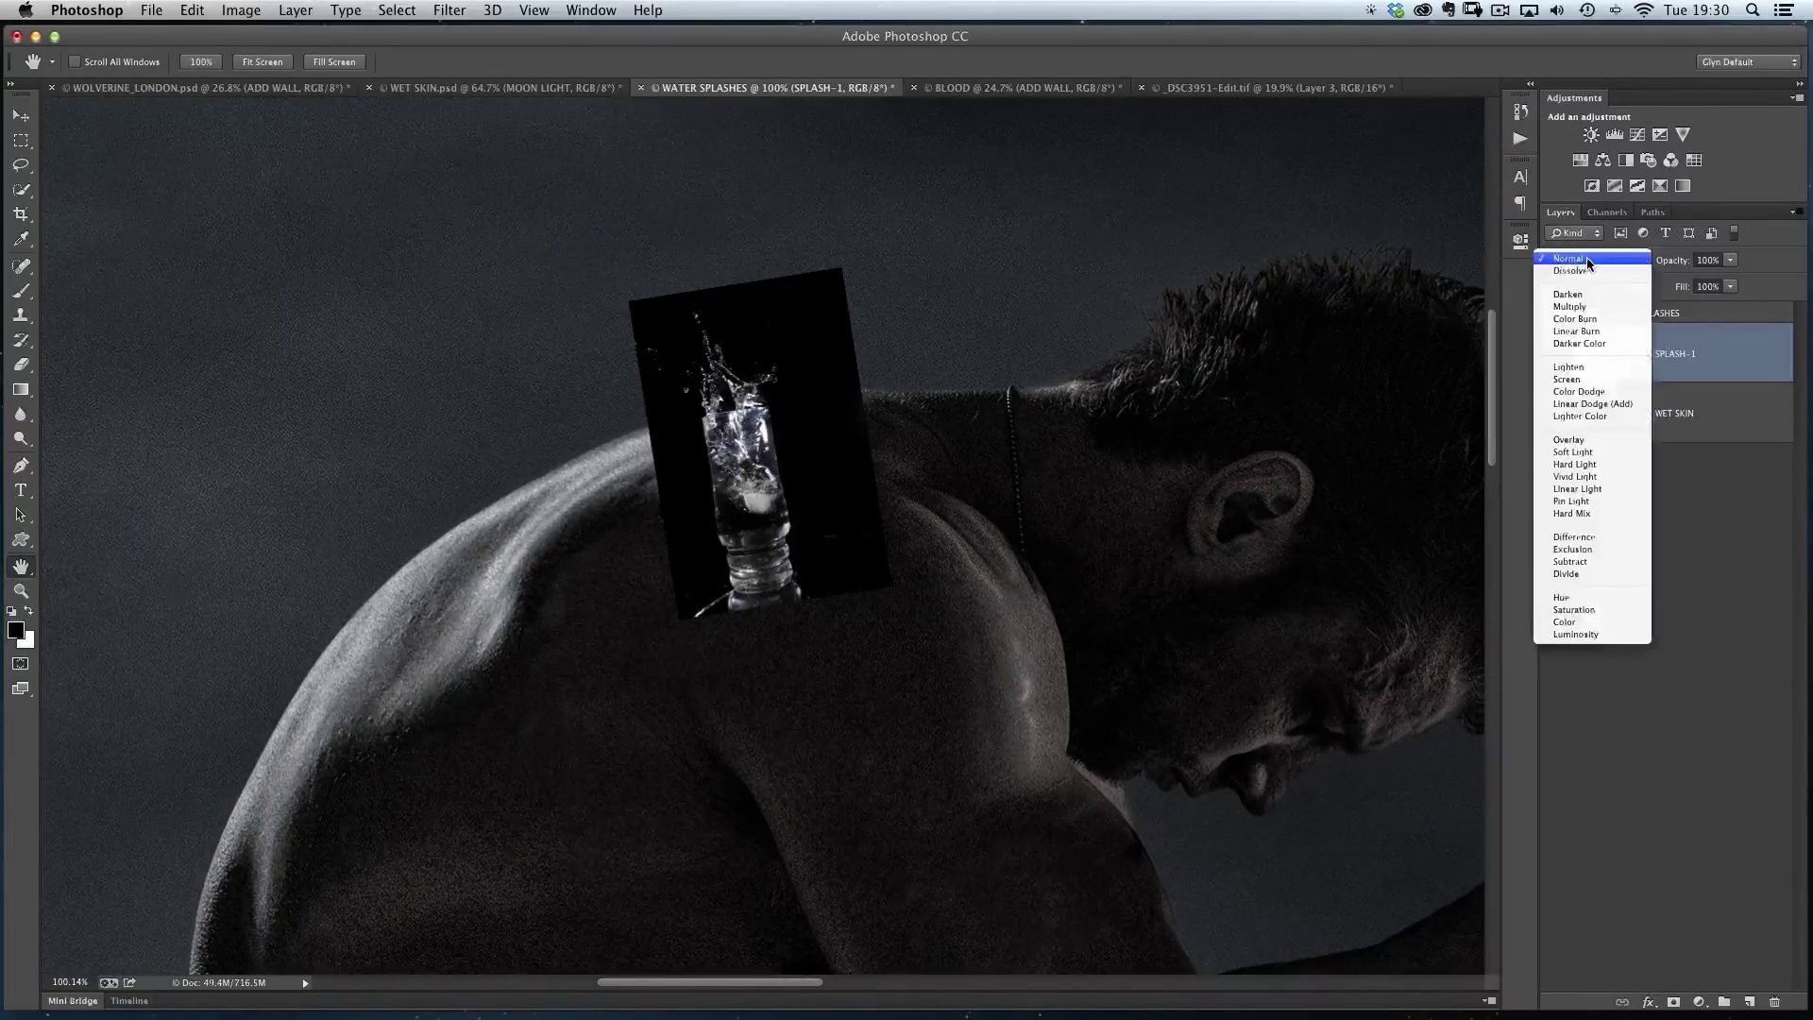
{"action": "left_click", "coordinate": [1576, 382]}
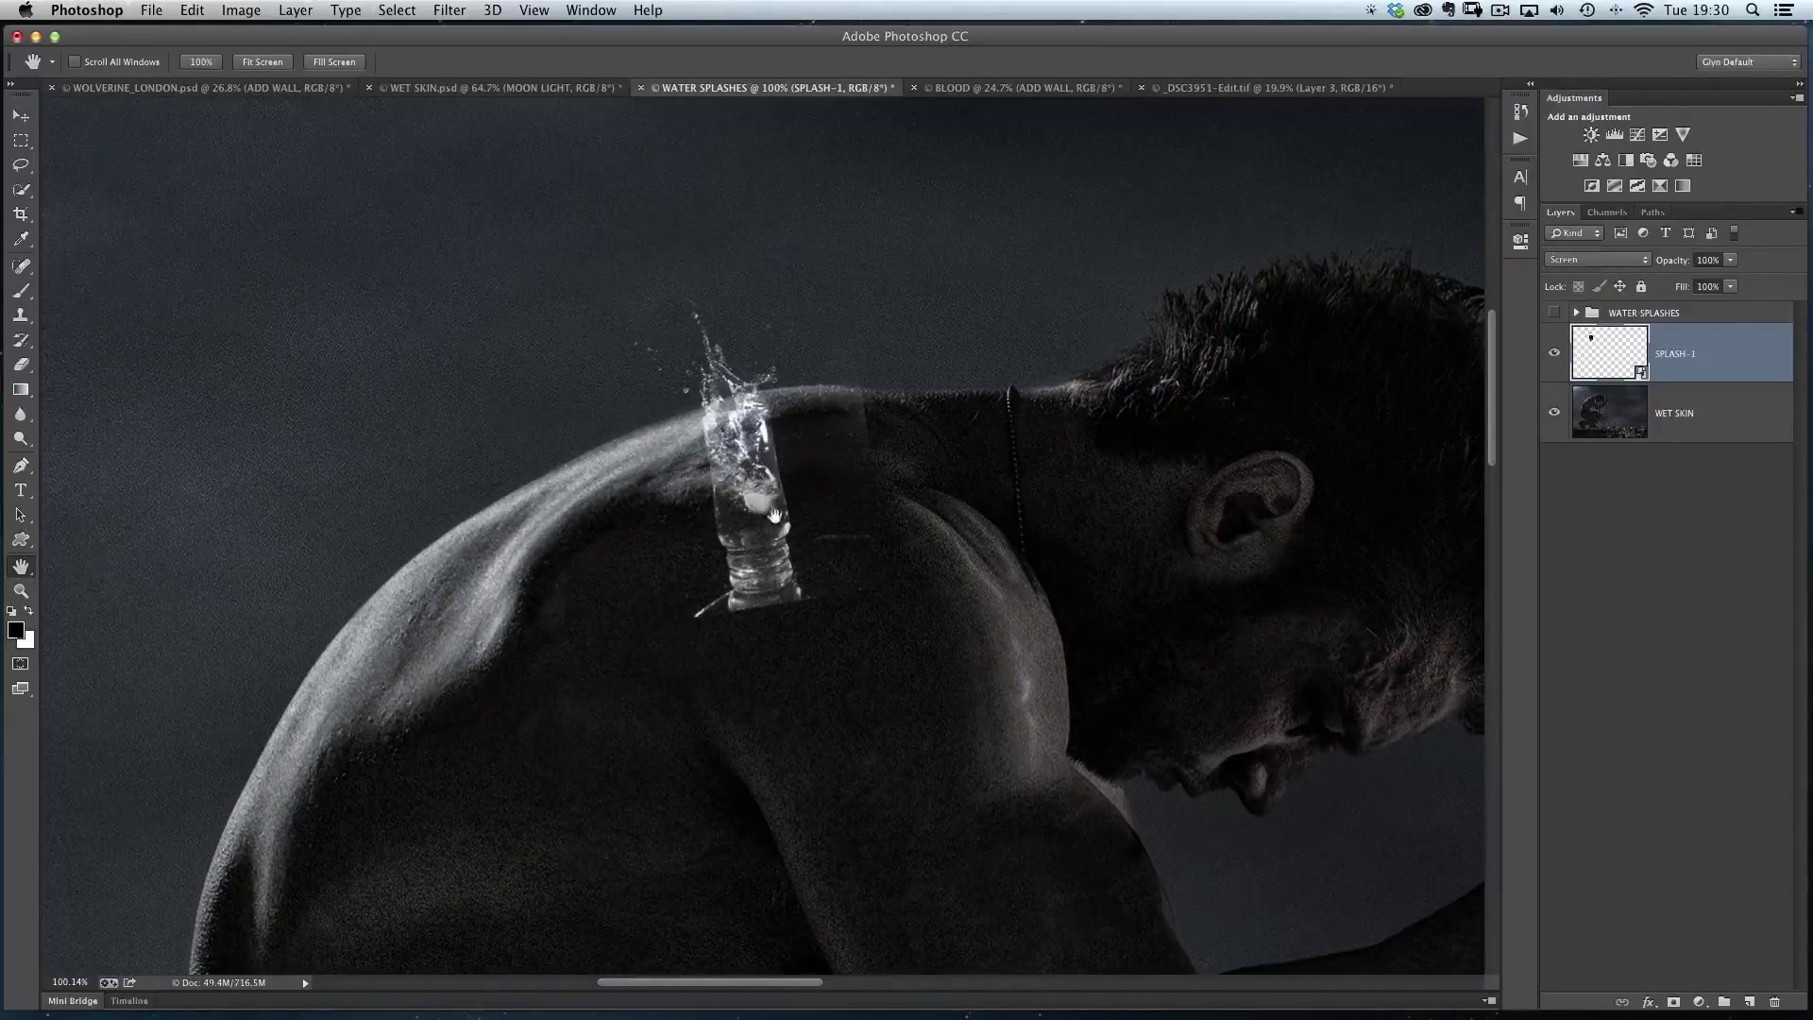
{"action": "key", "text": "v"}
{"action": "key", "text": "shift+Up"}
{"action": "key", "text": "shift+Up"}
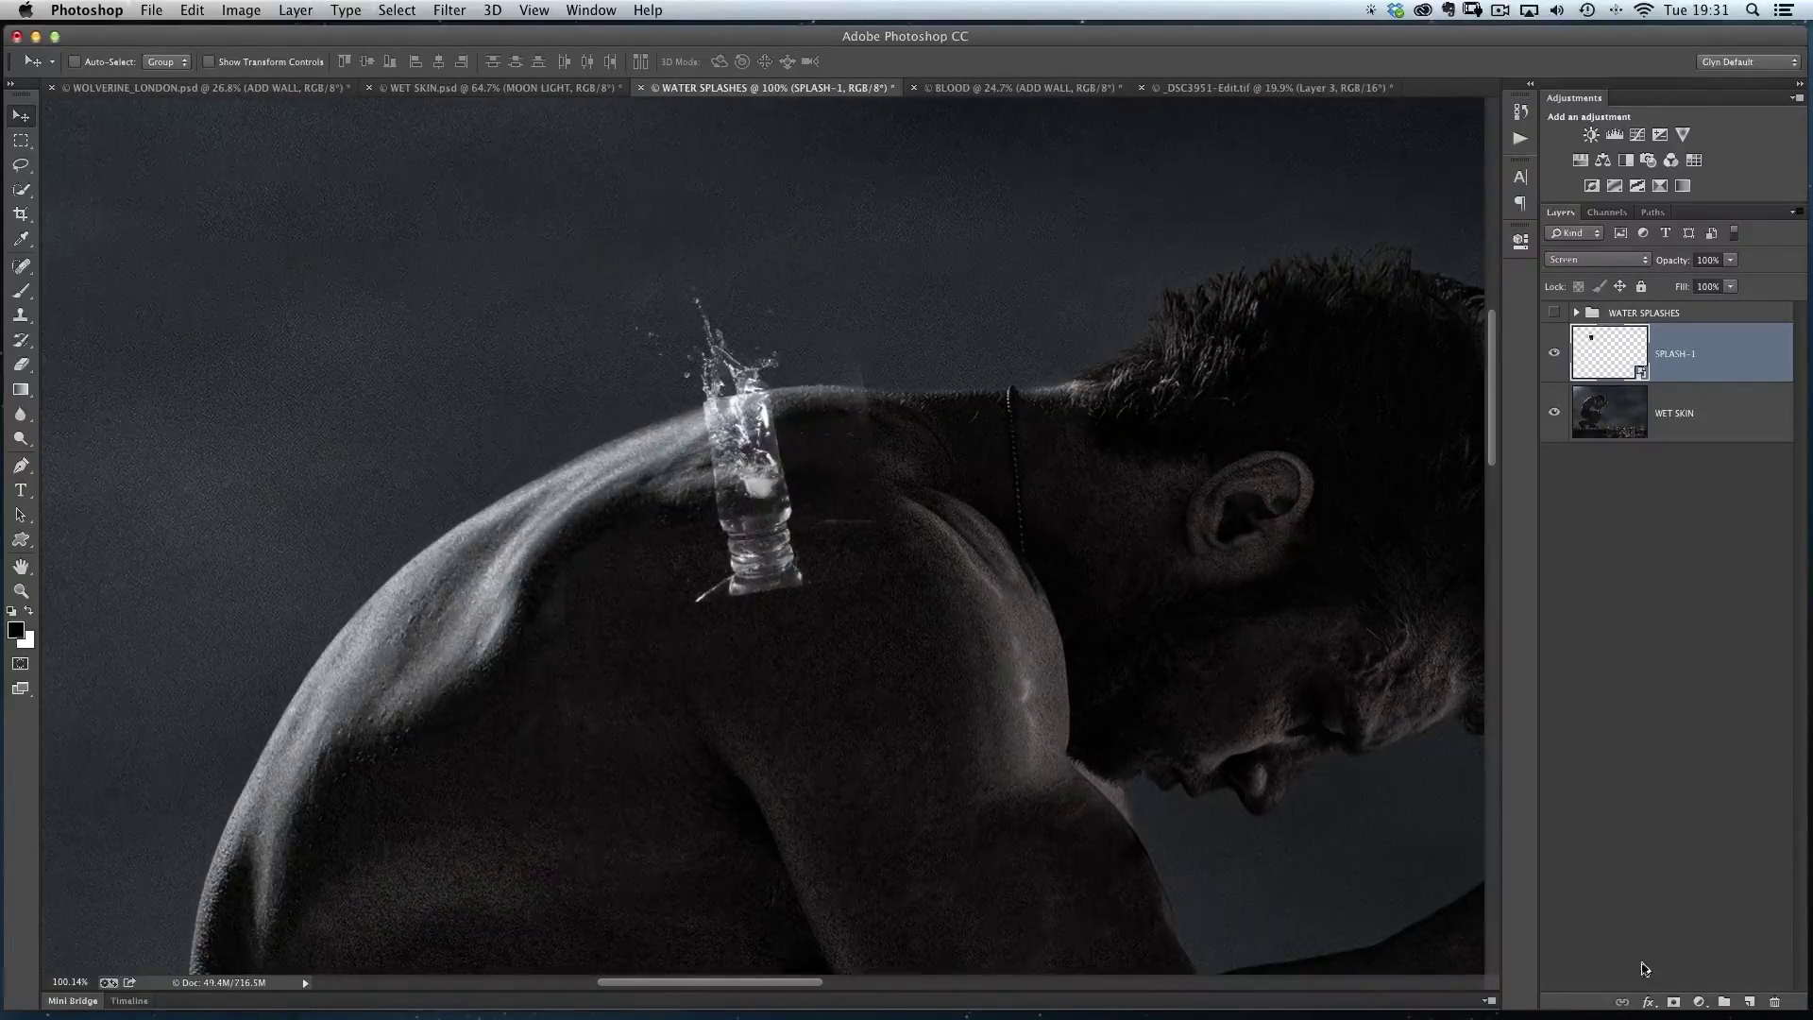
- Add a layer mask to SPLASH-1 and paint it black over the glass, leaving only the splash above the shoulder
{"action": "left_click", "coordinate": [1673, 1003]}
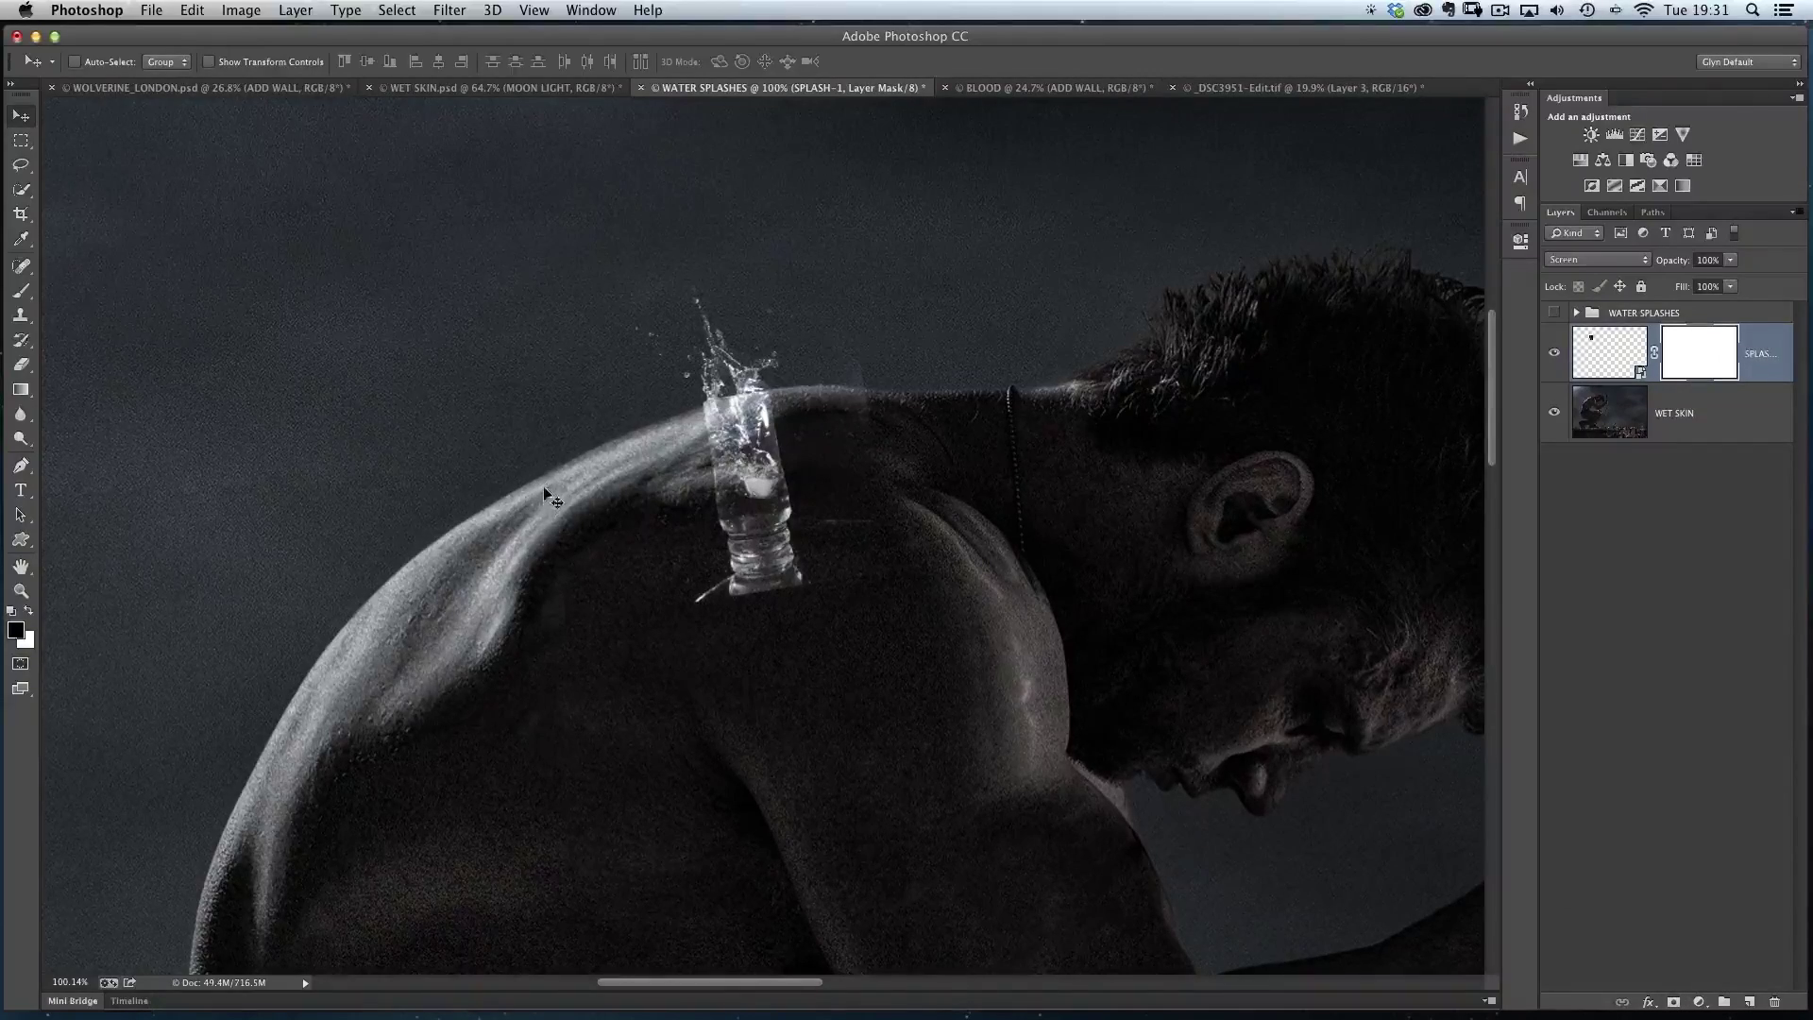
{"action": "key", "text": "b"}
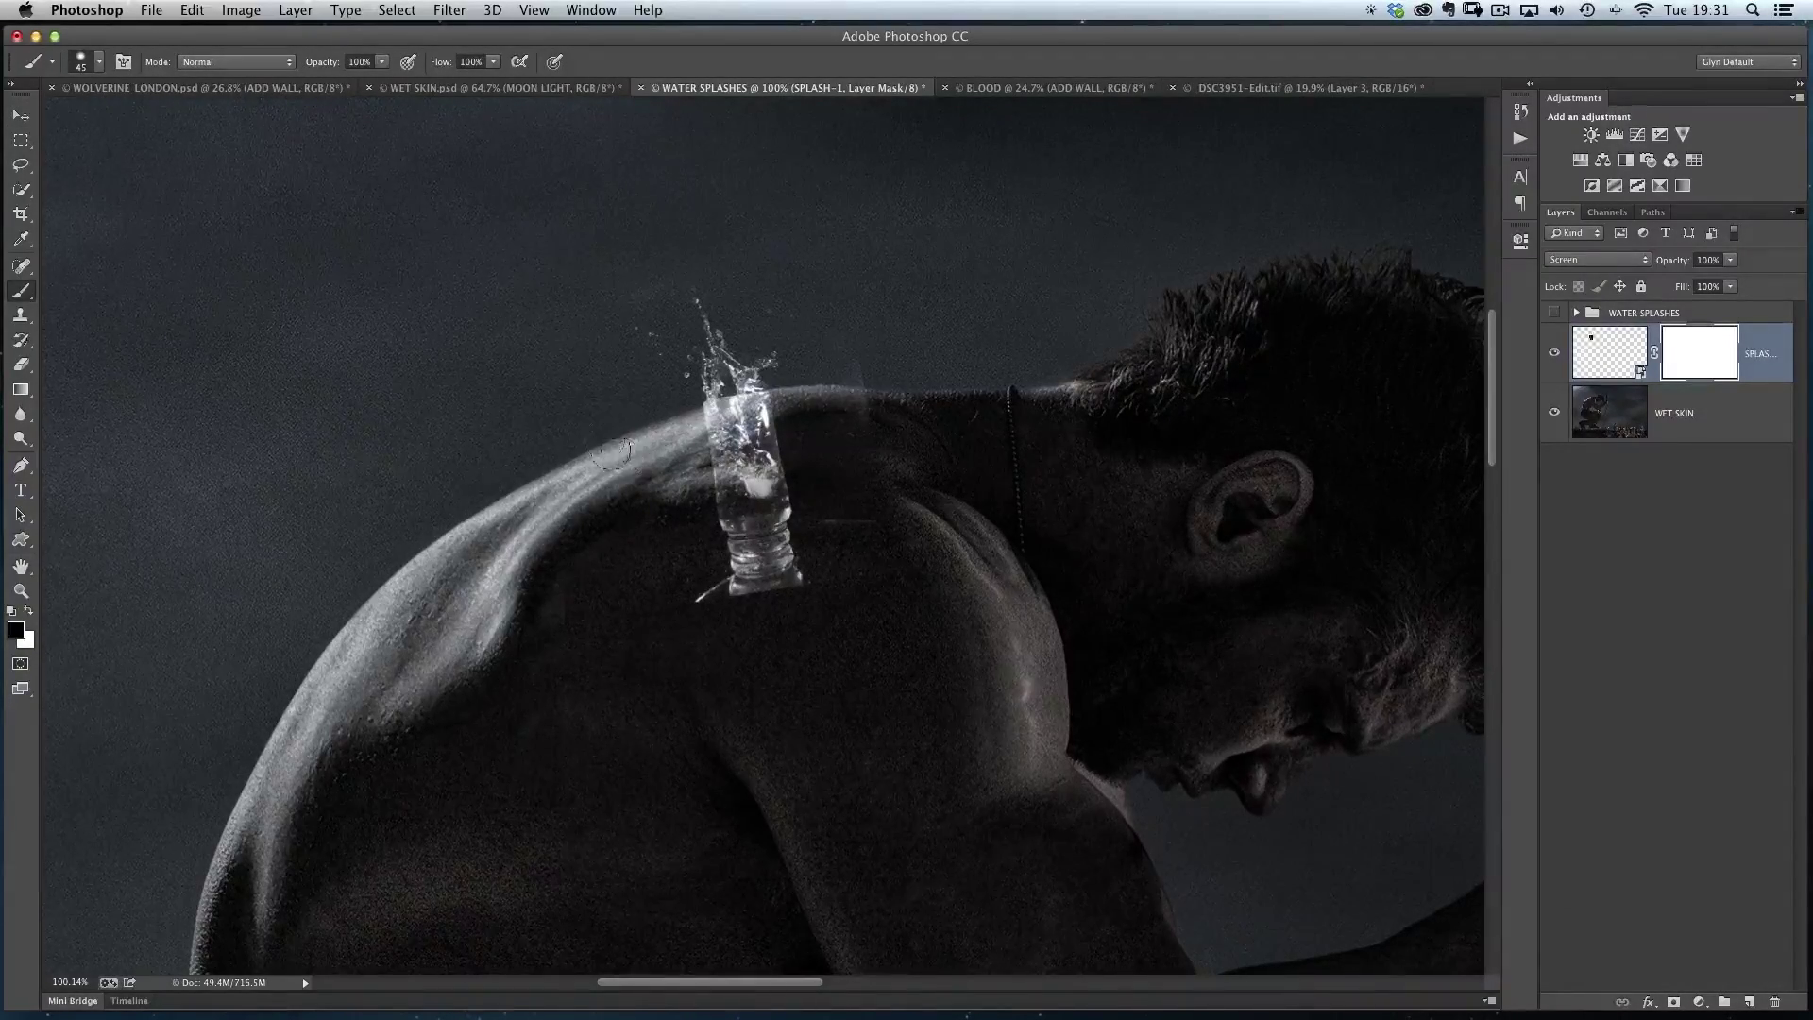
{"action": "mouse_move", "coordinate": [680, 601]}
{"action": "left_mouse_down"}
{"action": "mouse_move", "coordinate": [734, 564]}
{"action": "mouse_move", "coordinate": [676, 548]}
{"action": "mouse_move", "coordinate": [764, 493]}
{"action": "mouse_move", "coordinate": [703, 479]}
{"action": "mouse_move", "coordinate": [692, 462]}
{"action": "mouse_move", "coordinate": [723, 427]}
{"action": "mouse_move", "coordinate": [696, 430]}
{"action": "mouse_move", "coordinate": [767, 415]}
{"action": "mouse_move", "coordinate": [850, 356]}
{"action": "mouse_move", "coordinate": [861, 384]}
{"action": "mouse_move", "coordinate": [770, 427]}
{"action": "mouse_move", "coordinate": [715, 422]}
{"action": "mouse_move", "coordinate": [804, 434]}
{"action": "mouse_move", "coordinate": [870, 434]}
{"action": "left_mouse_up"}
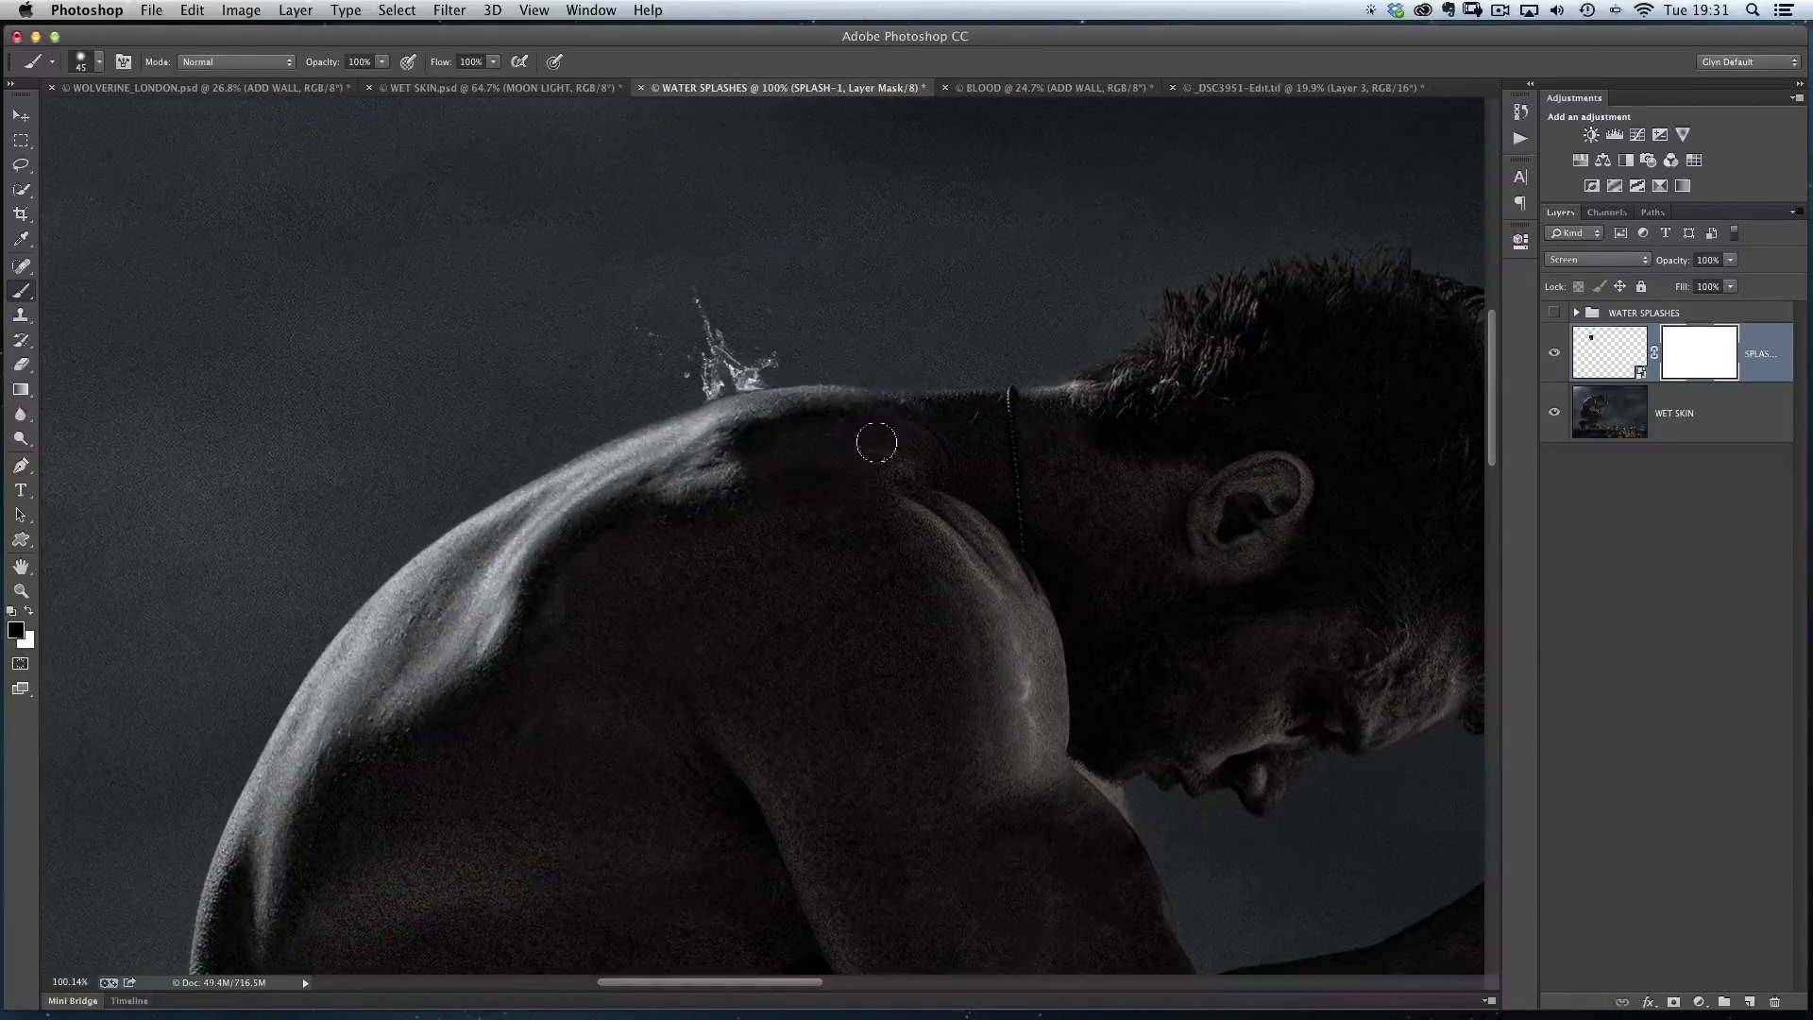
- Duplicate the masked SPLASH-1 layer and move the copy beside the original, slightly further down the back
{"action": "key", "text": "v"}
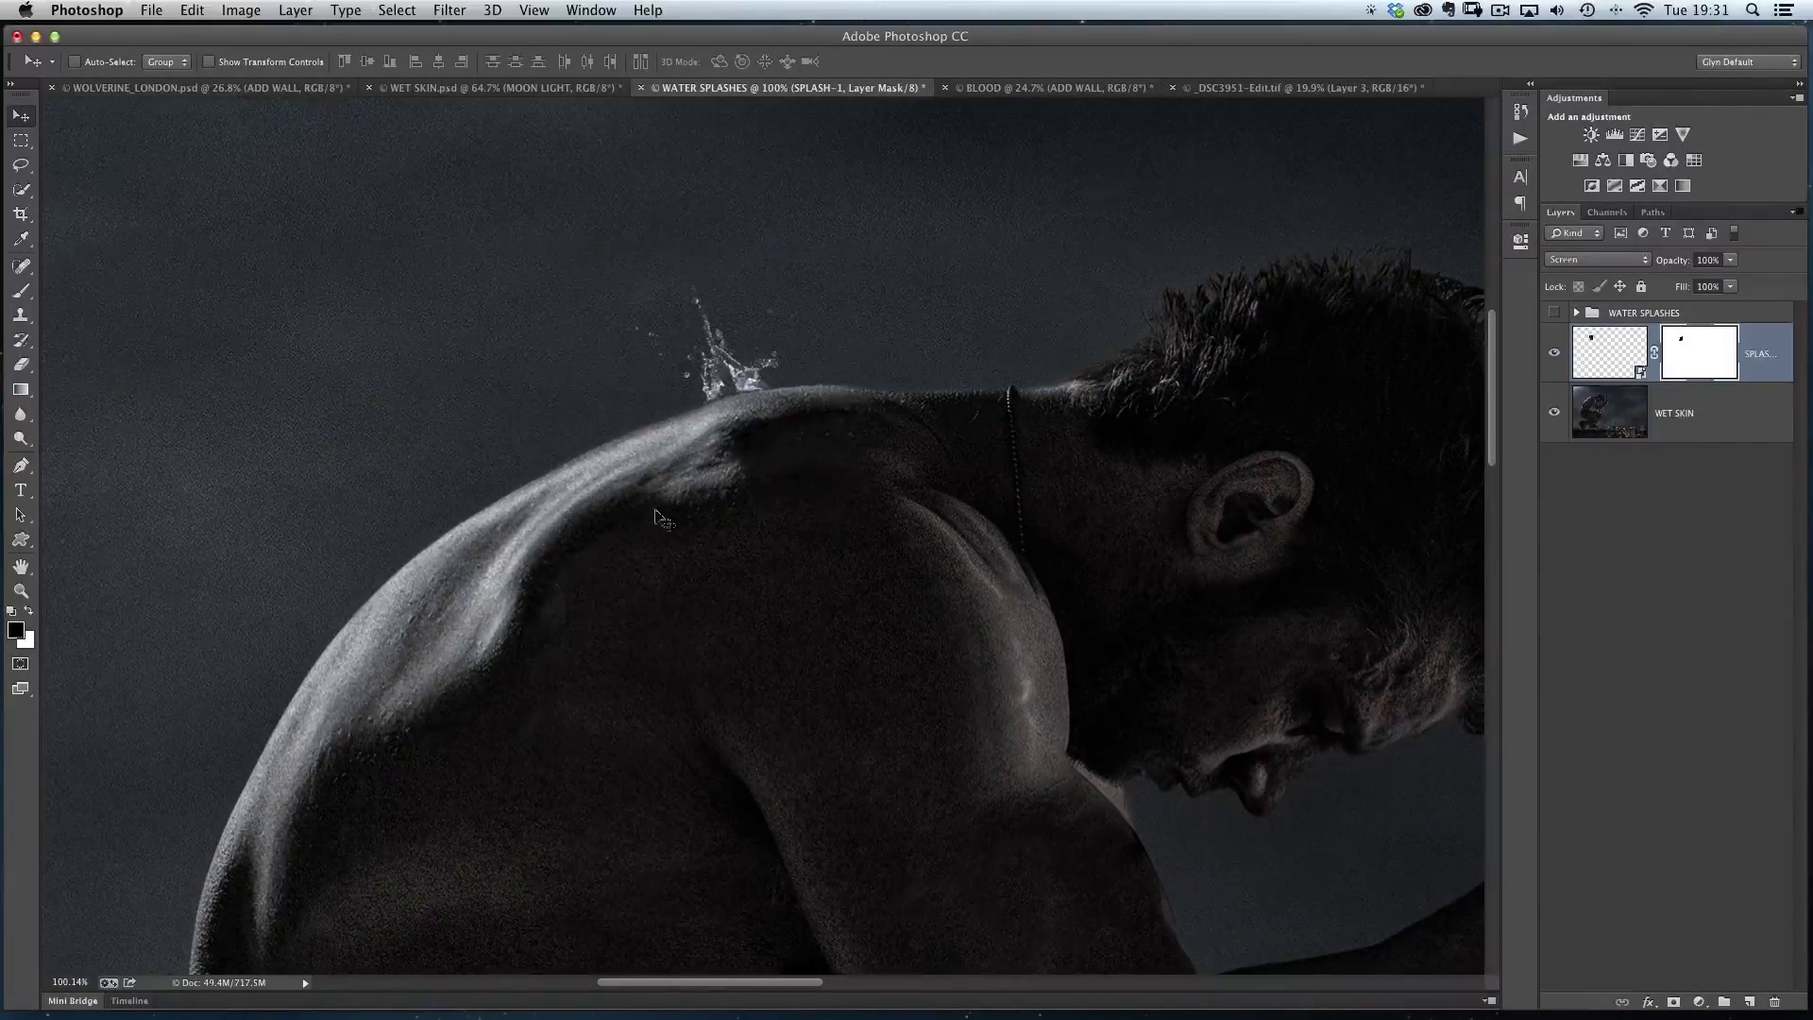
{"action": "scroll", "coordinate": [715, 527], "scroll_direction": "down", "scroll_amount": 3}
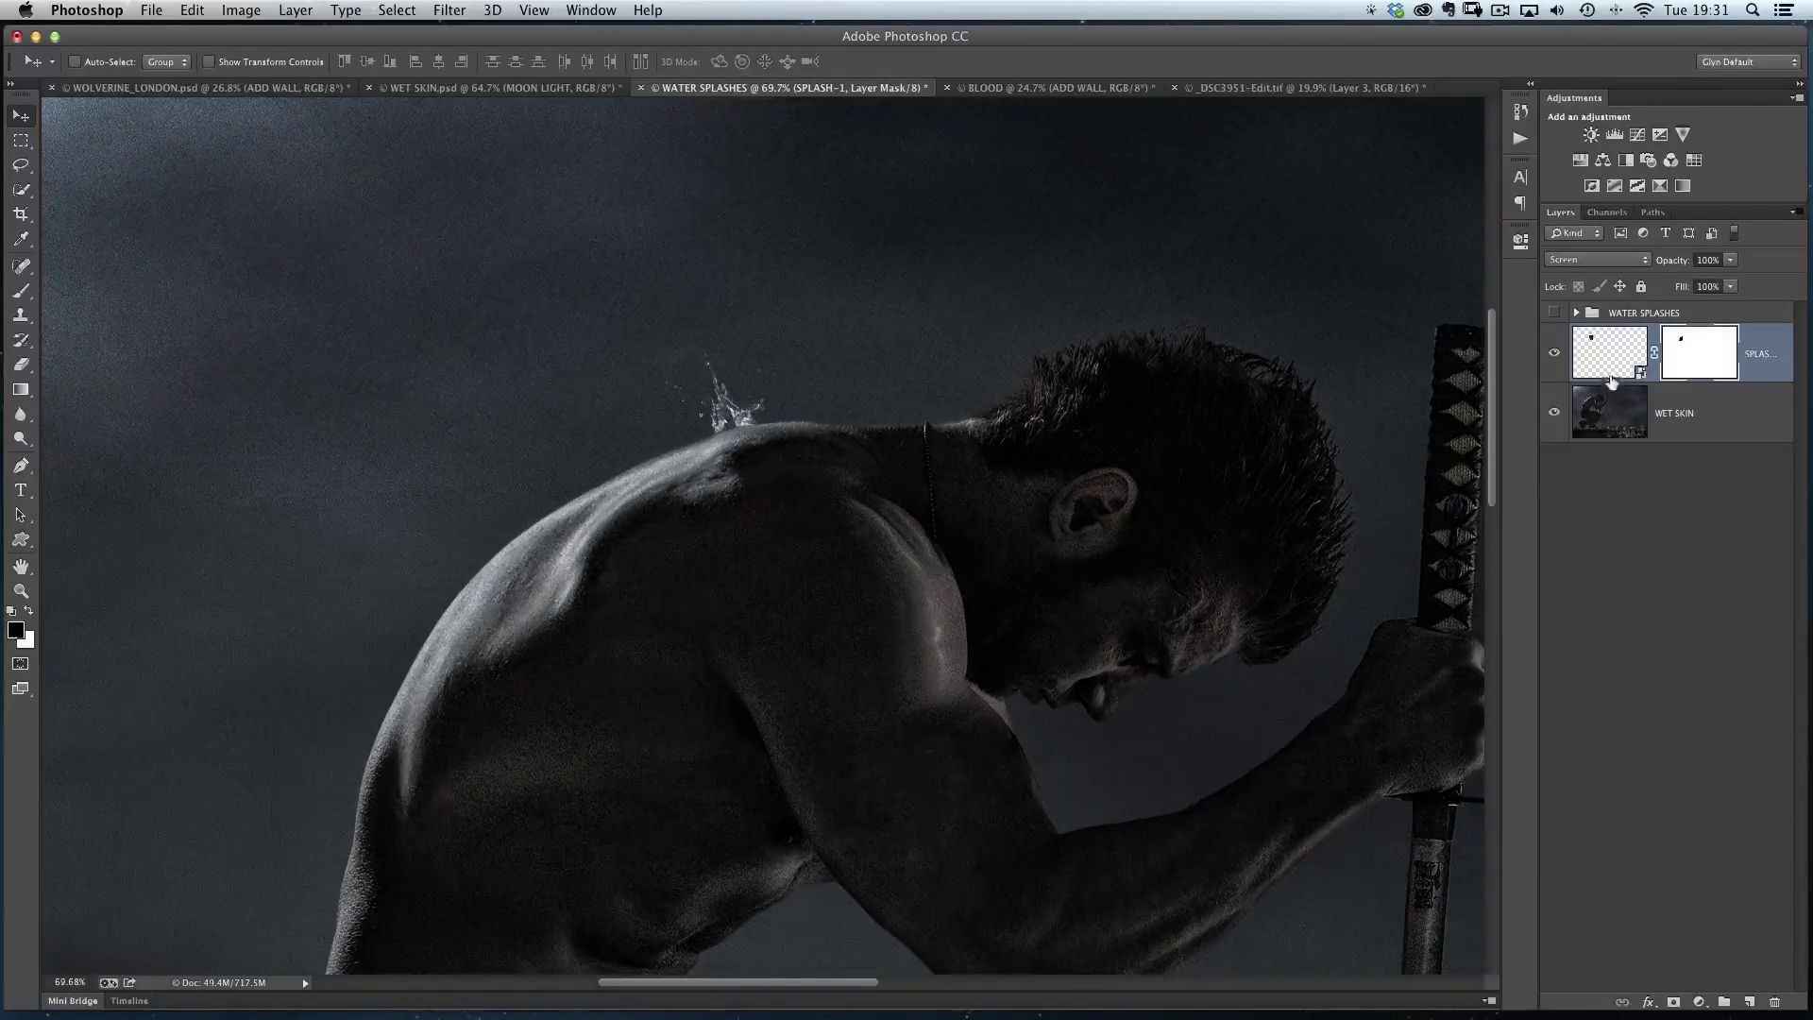
{"action": "key", "text": "super+j"}
{"action": "left_click_drag", "start_coordinate": [708, 395], "coordinate": [666, 397]}
{"action": "scroll", "coordinate": [732, 458], "scroll_direction": "up", "scroll_amount": 5}
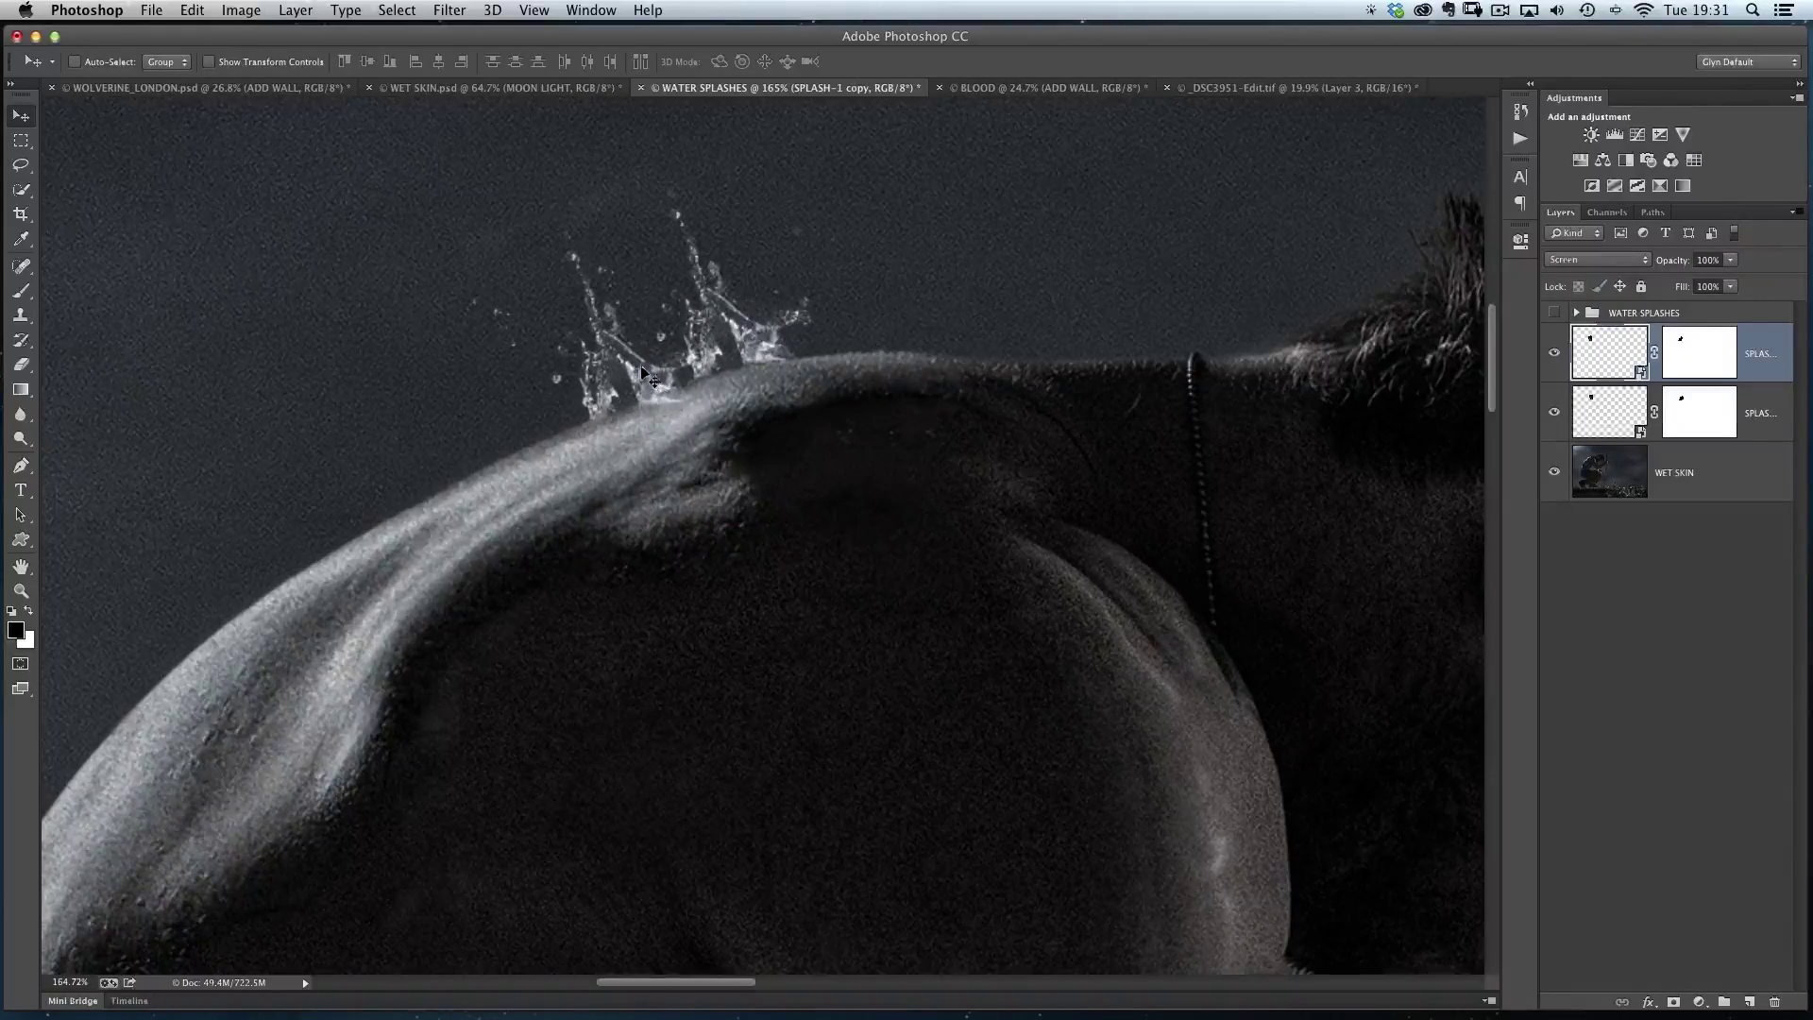
{"action": "scroll", "coordinate": [707, 550], "scroll_direction": "down", "scroll_amount": 3}
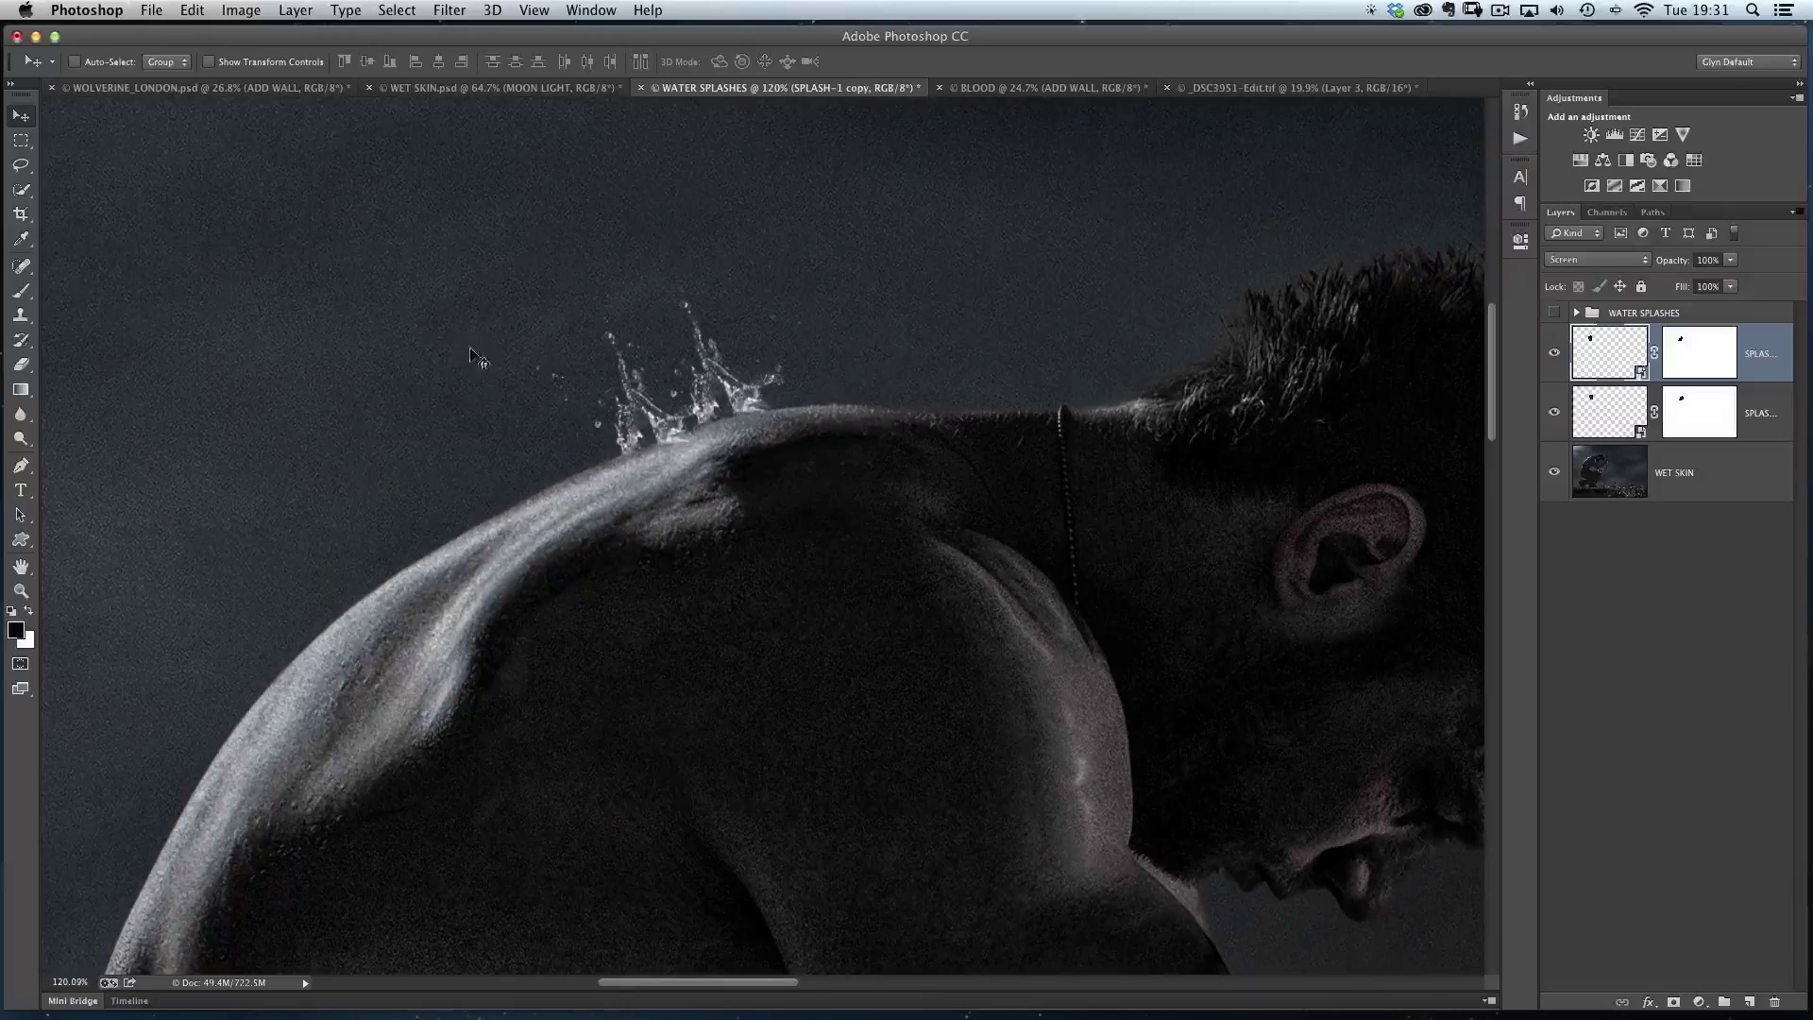
- Flip the copied splash horizontally, scale it to about 81%, rotate it about -30° to follow the back, and apply the transform
{"action": "key", "text": "super+t"}
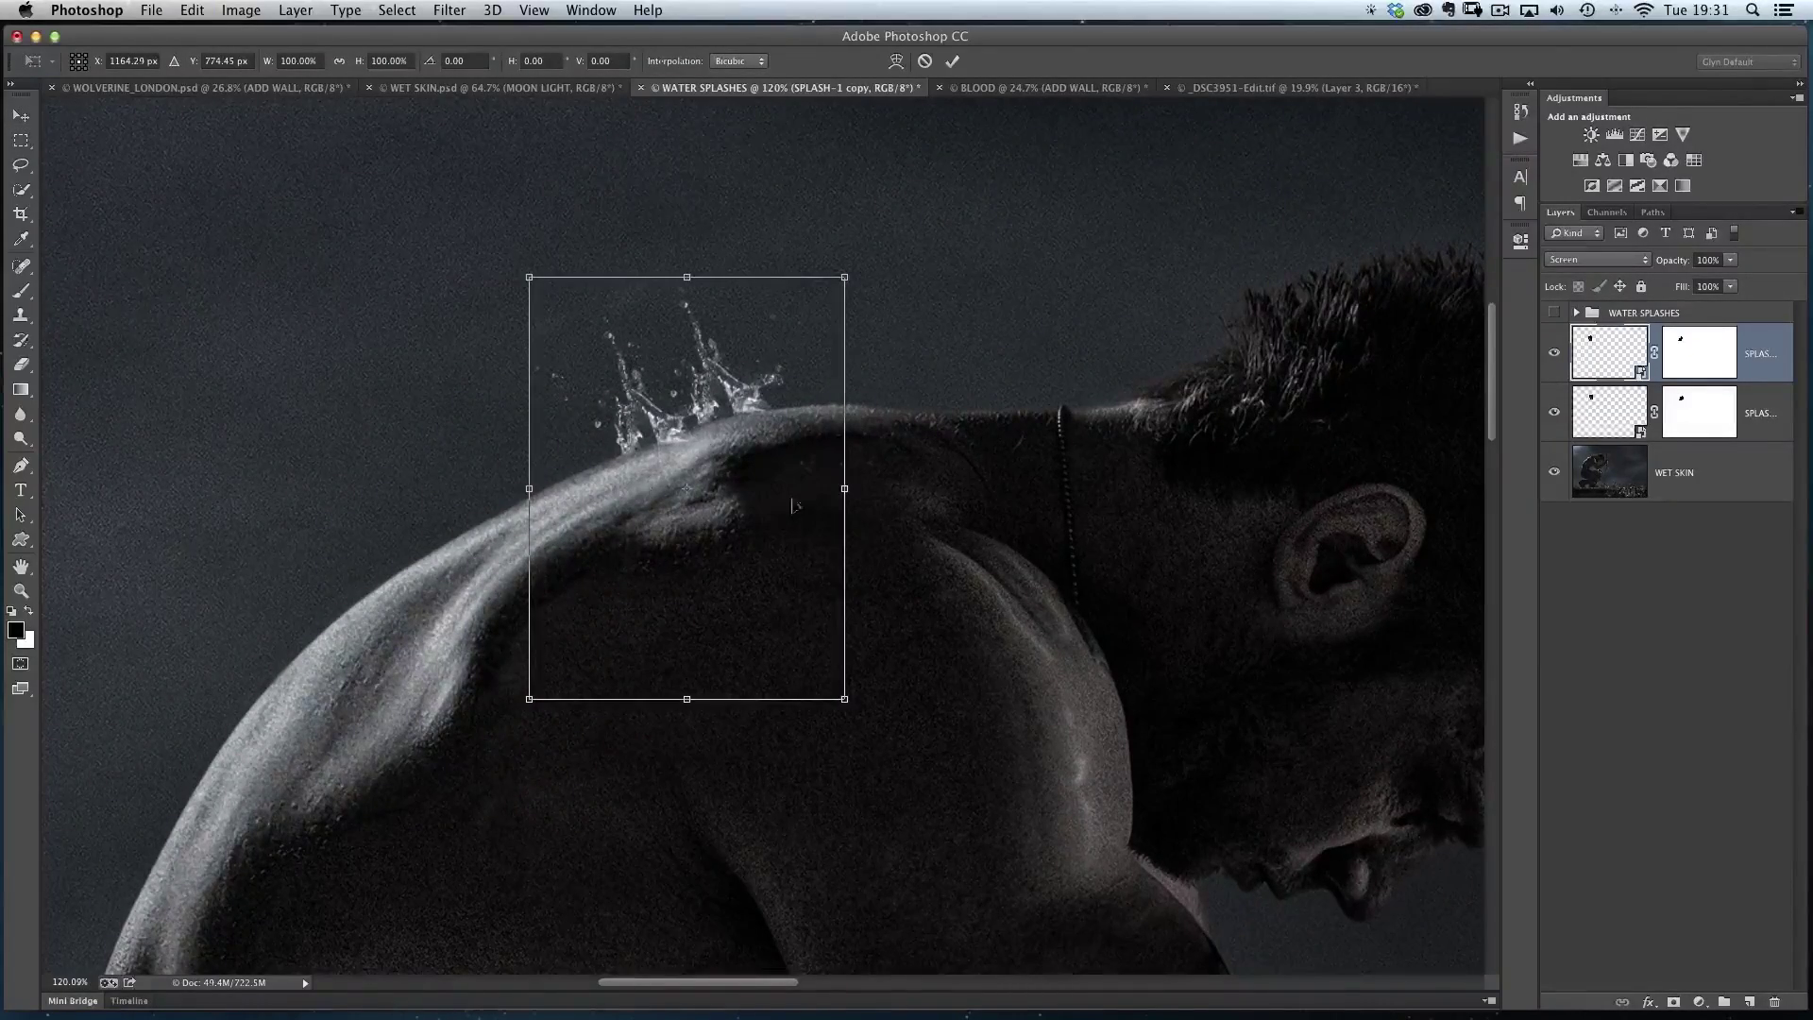
{"action": "right_click", "coordinate": [687, 425]}
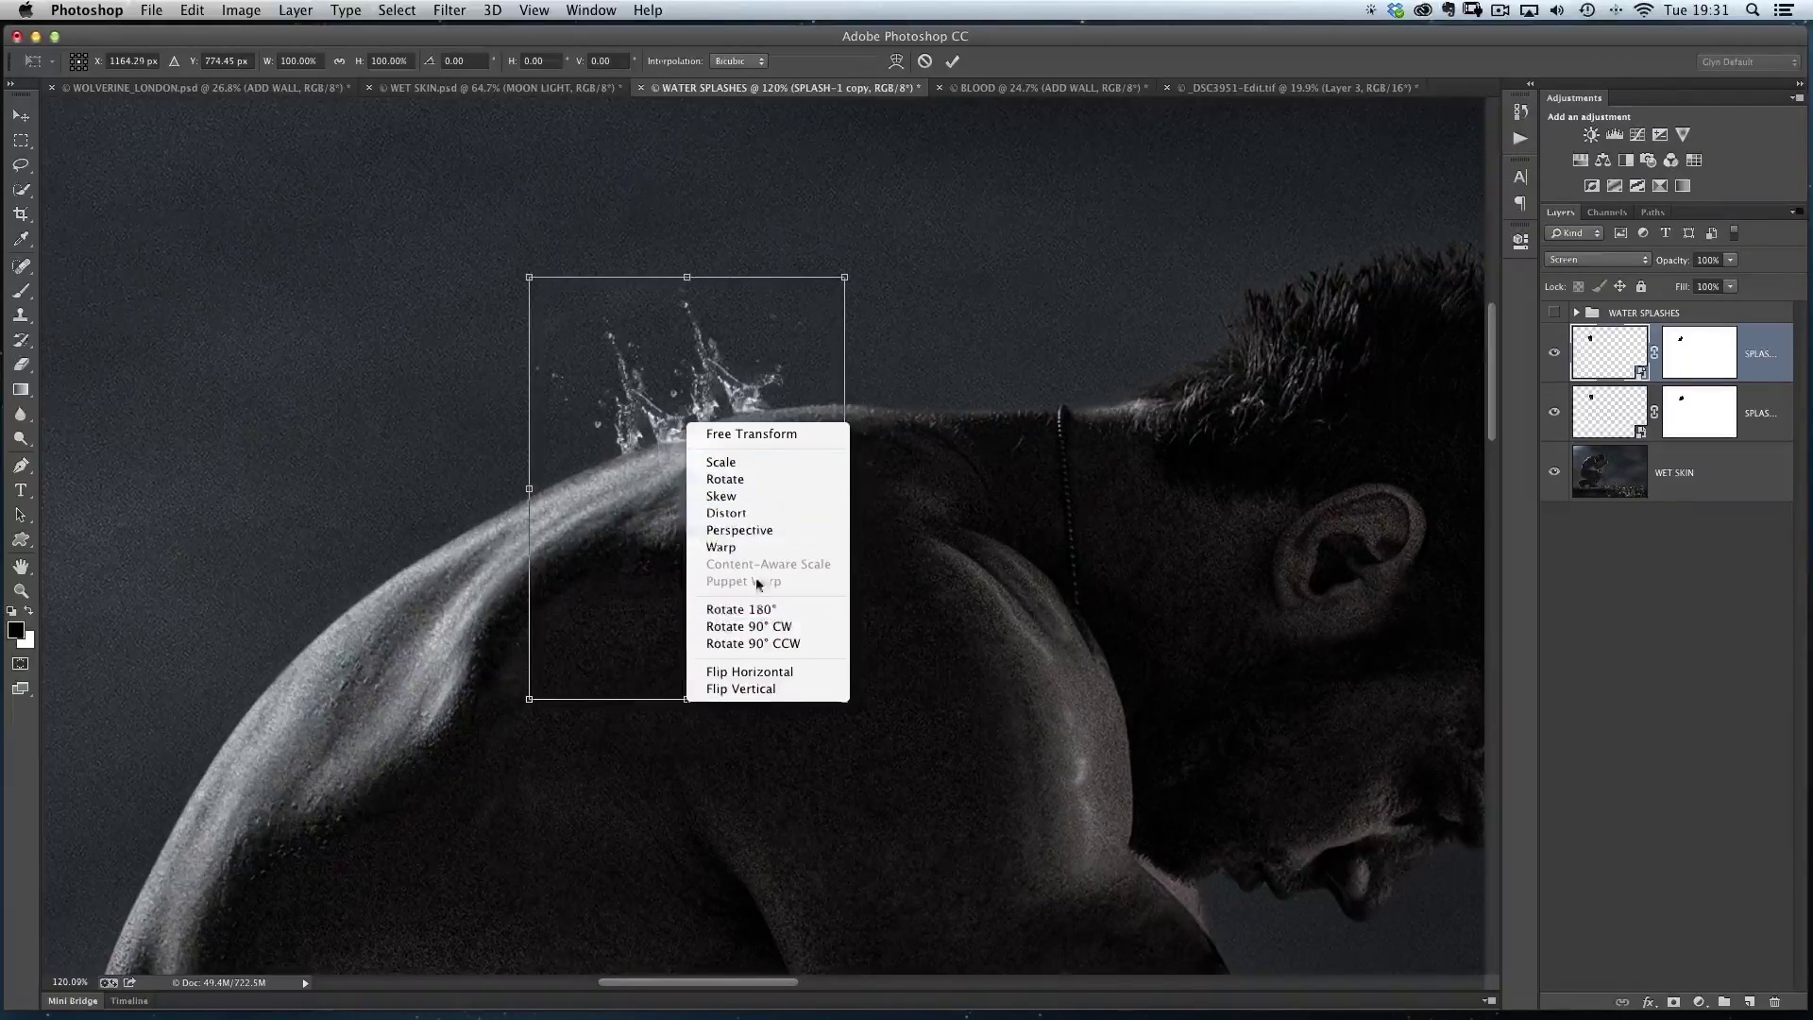
{"action": "left_click", "coordinate": [746, 672]}
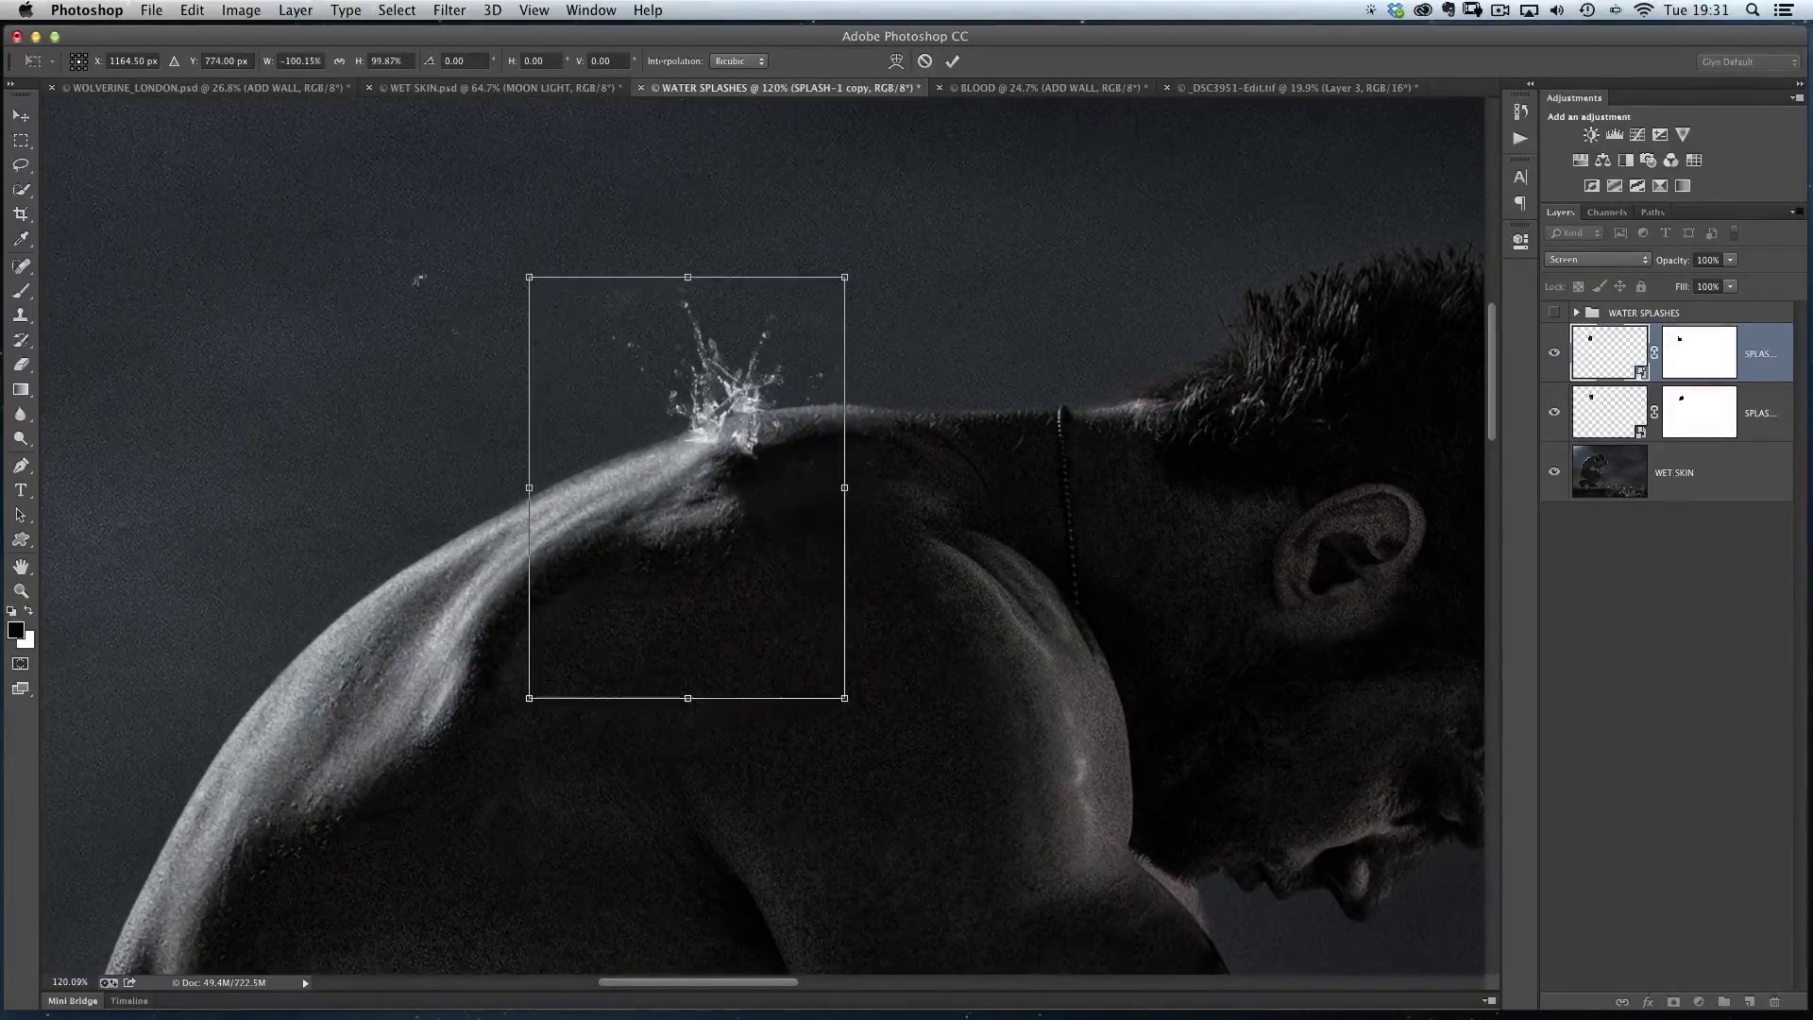
{"action": "left_click_drag", "start_coordinate": [517, 260], "coordinate": [340, 348]}
{"action": "left_click_drag", "start_coordinate": [726, 550], "coordinate": [688, 547]}
{"action": "left_click_drag", "start_coordinate": [680, 223], "coordinate": [668, 322]}
{"action": "left_click_drag", "start_coordinate": [597, 564], "coordinate": [623, 510]}
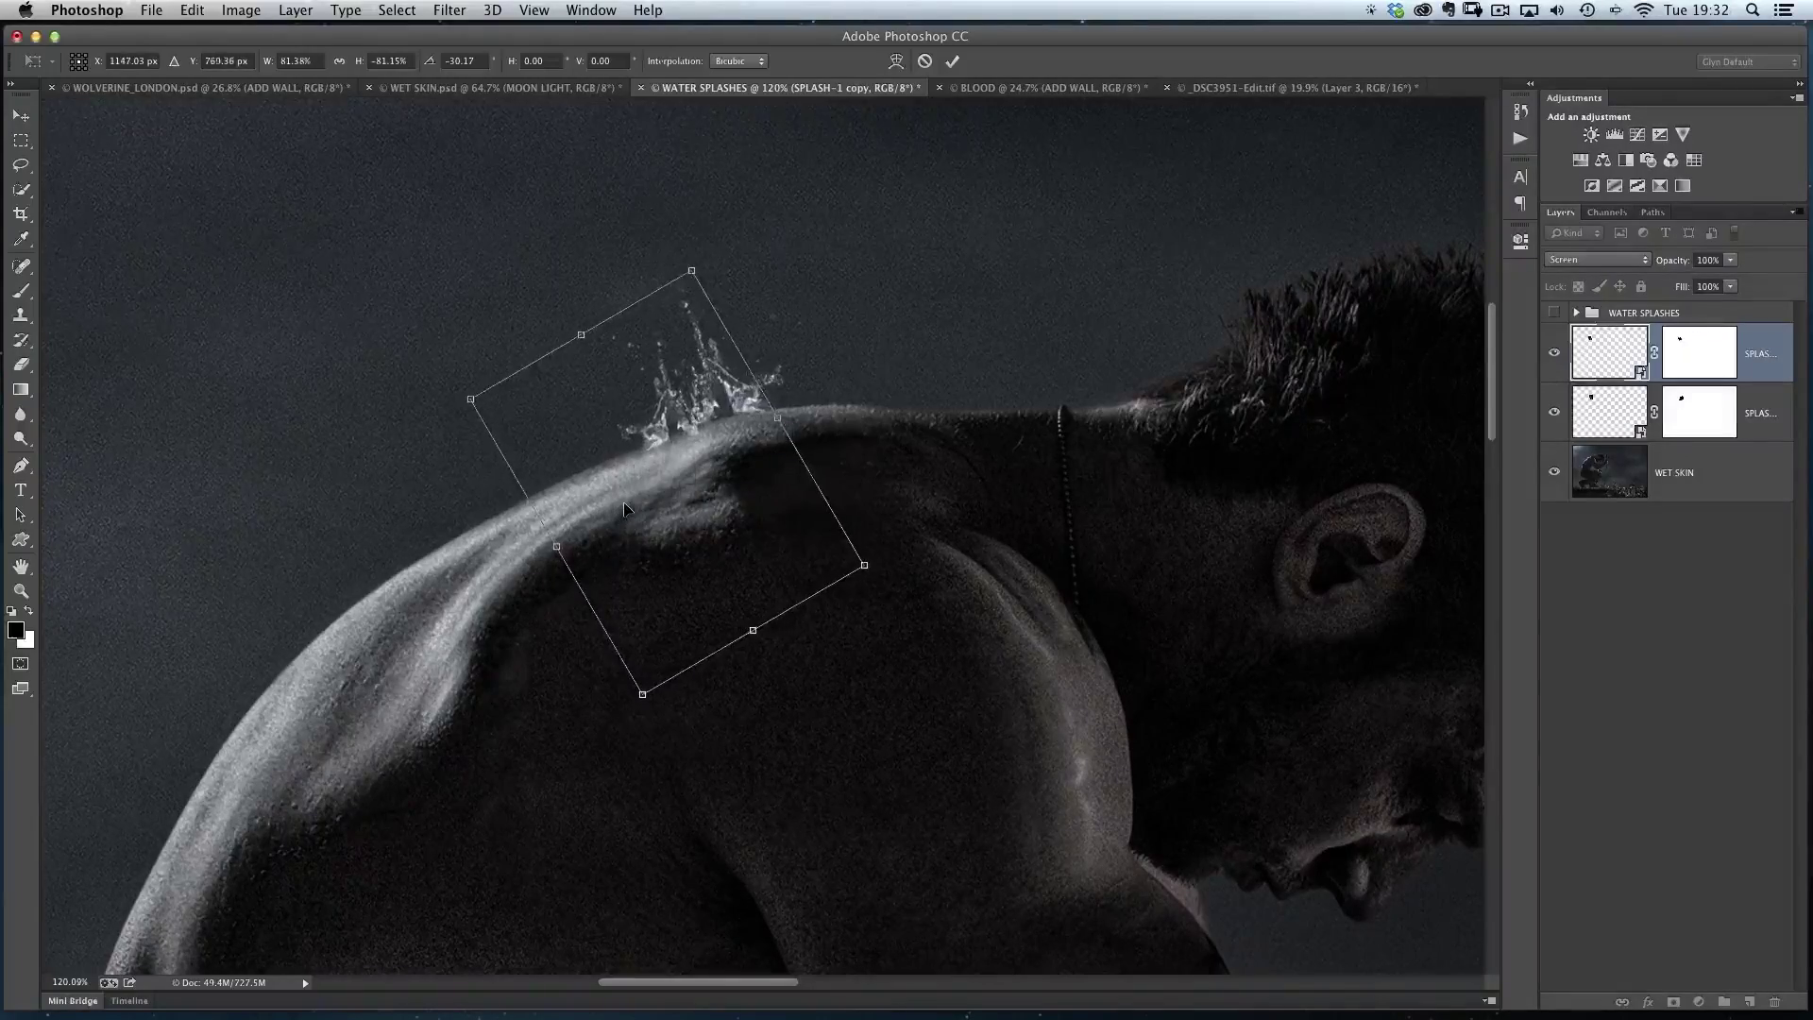
{"action": "key", "text": "Return"}
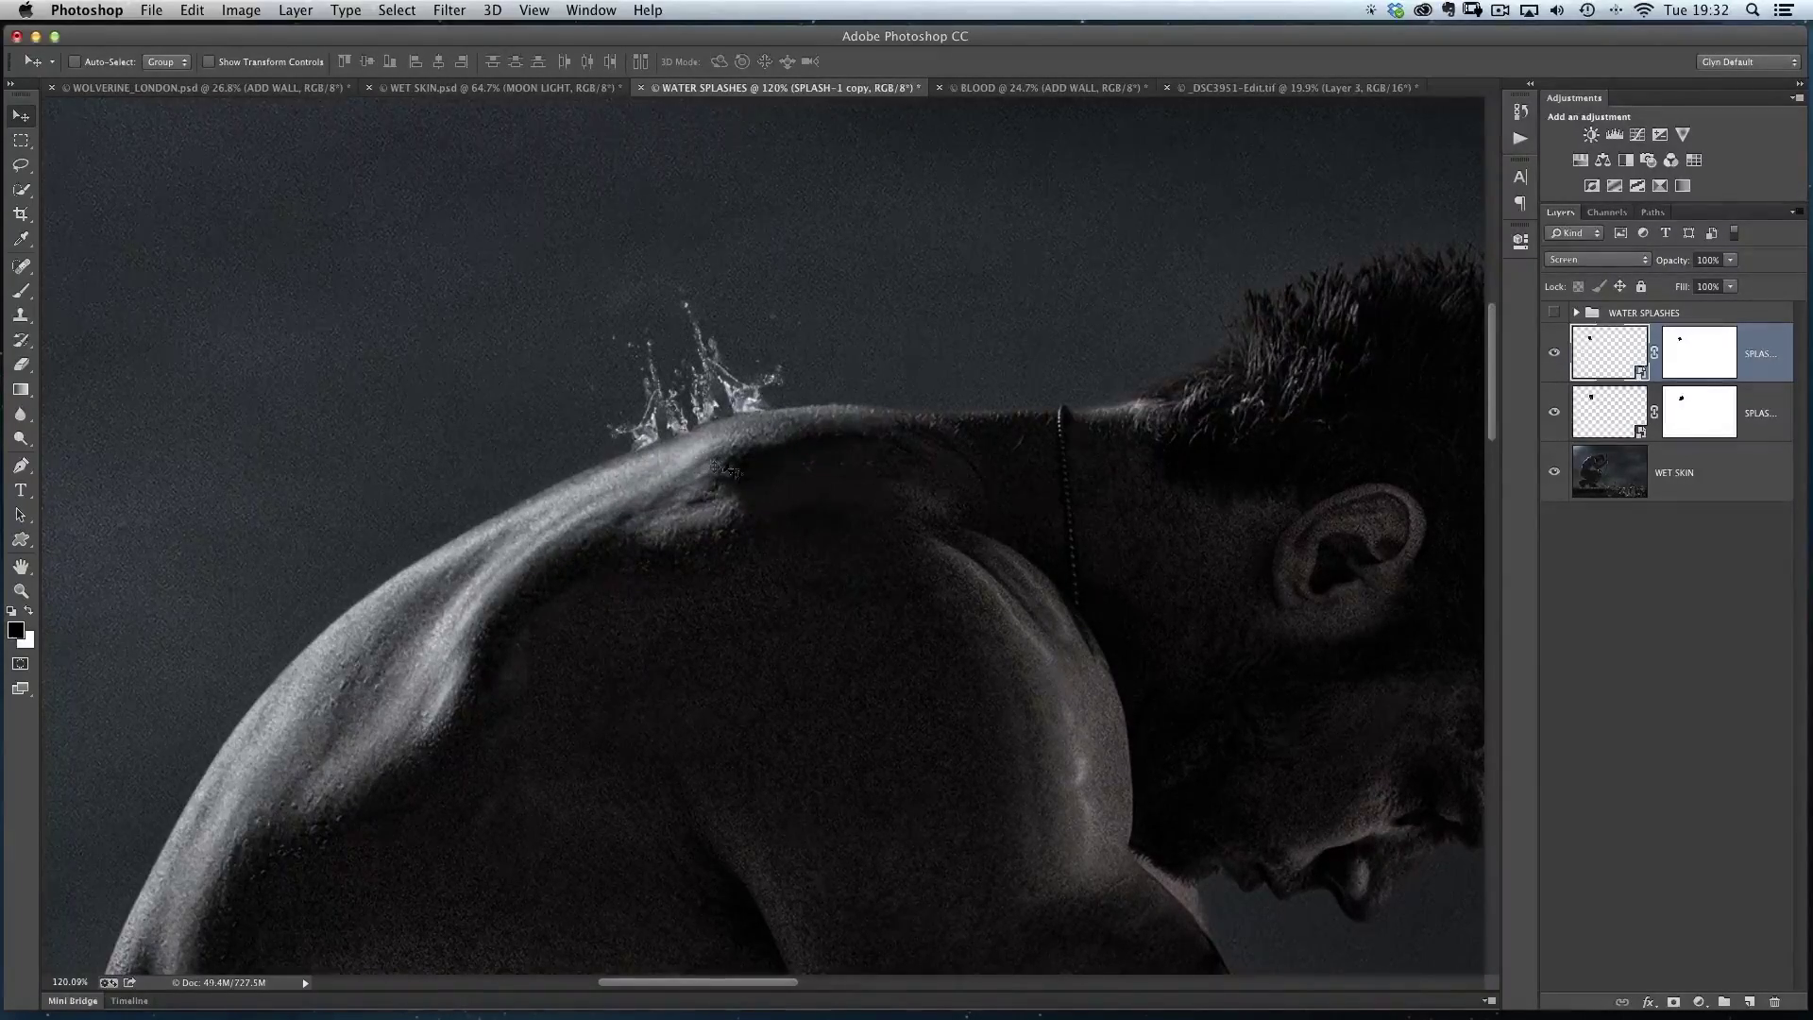
{"action": "left_click", "coordinate": [192, 11]}
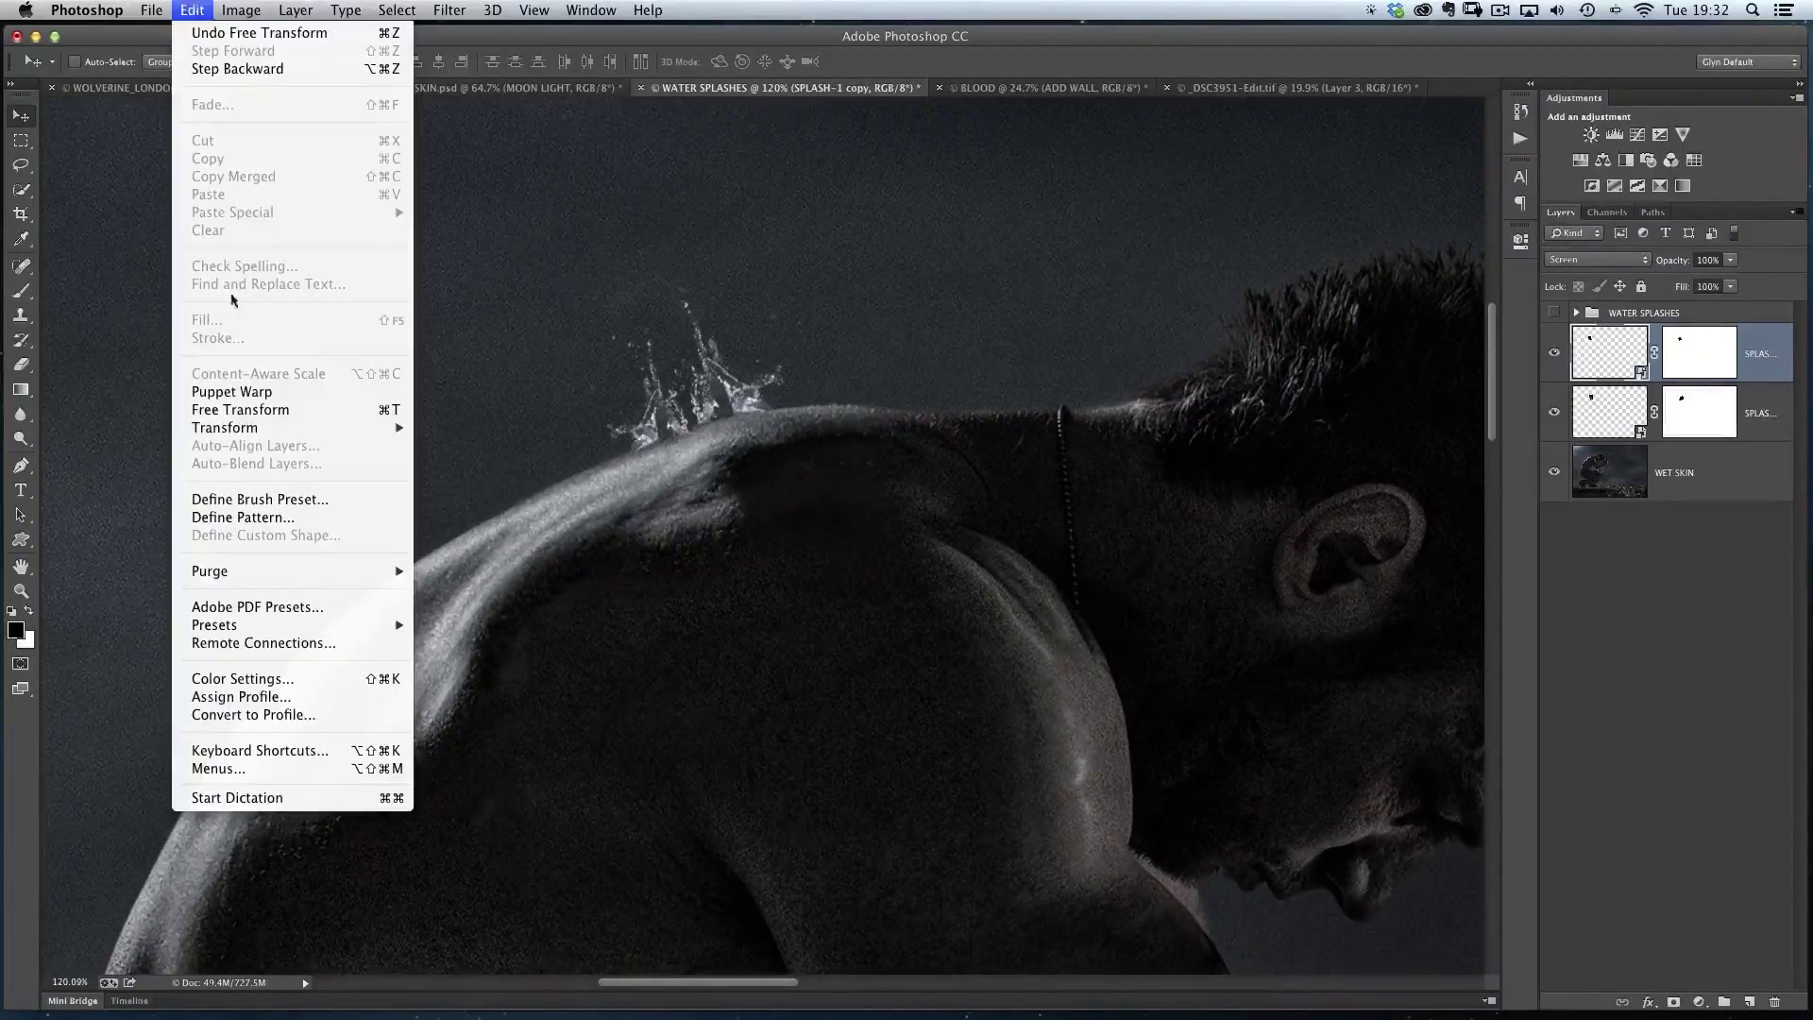
{"action": "mouse_move", "coordinate": [311, 427]}
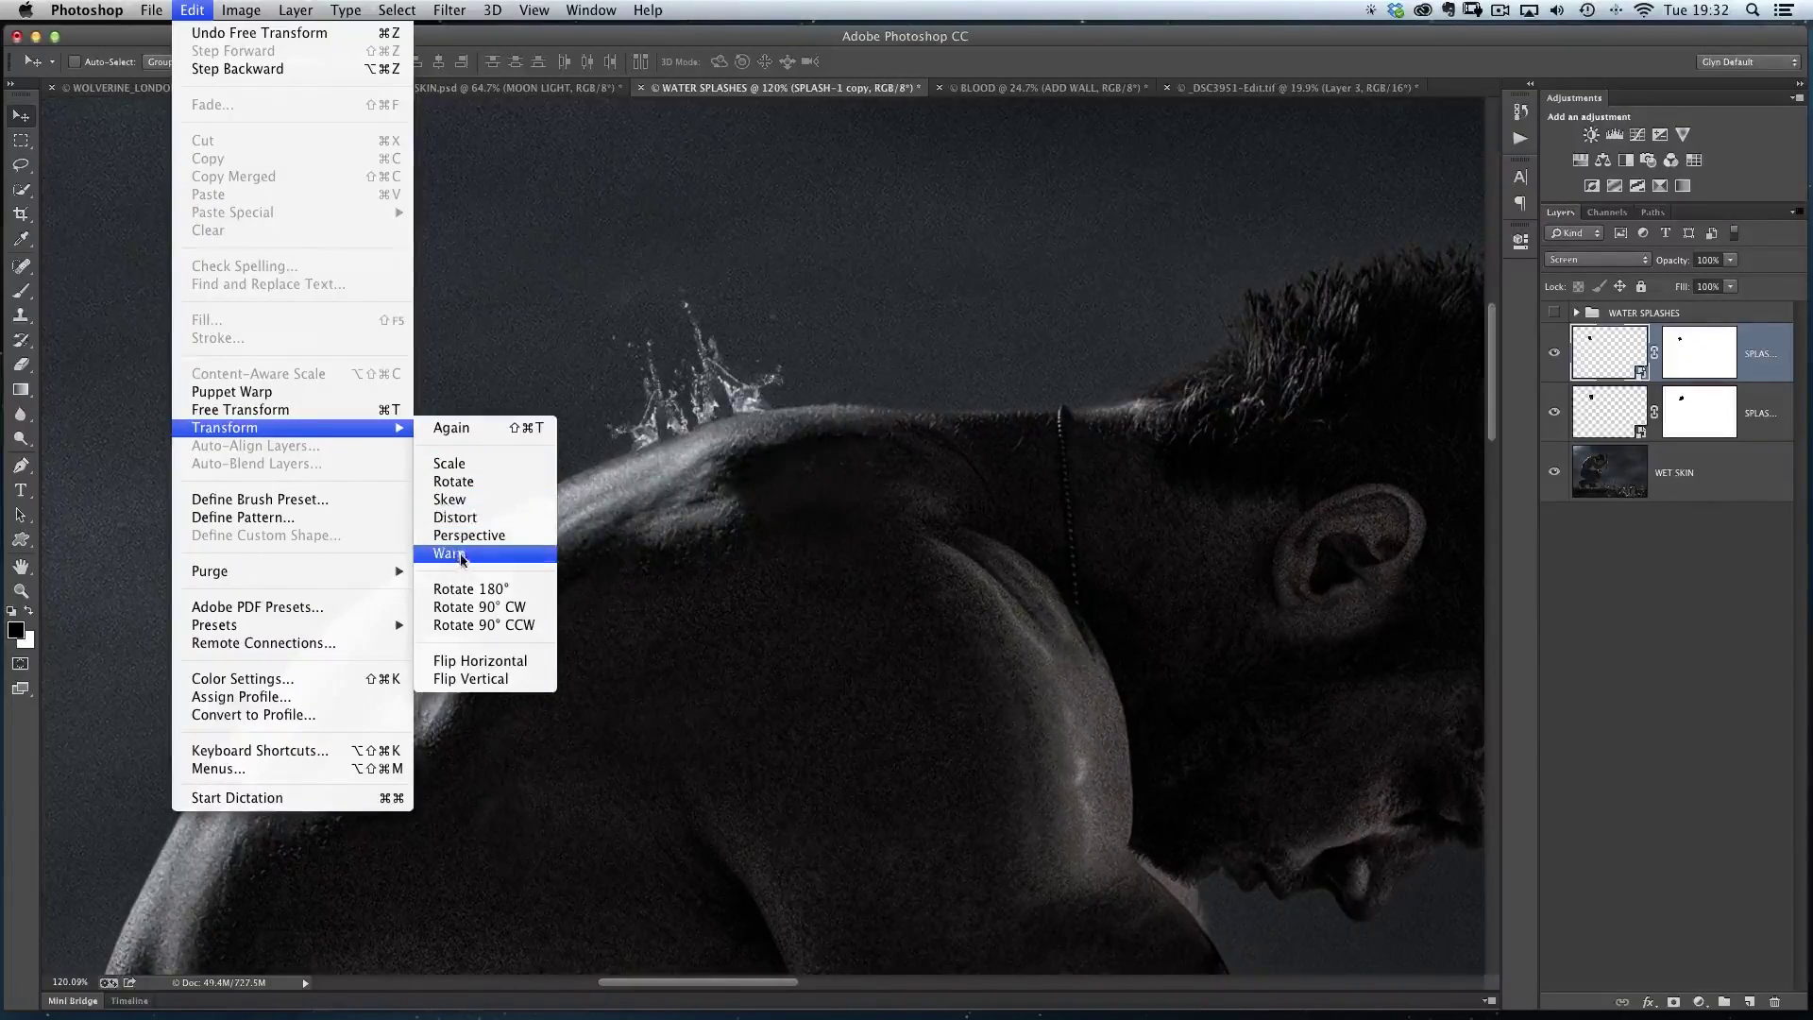
{"action": "left_click", "coordinate": [975, 80]}
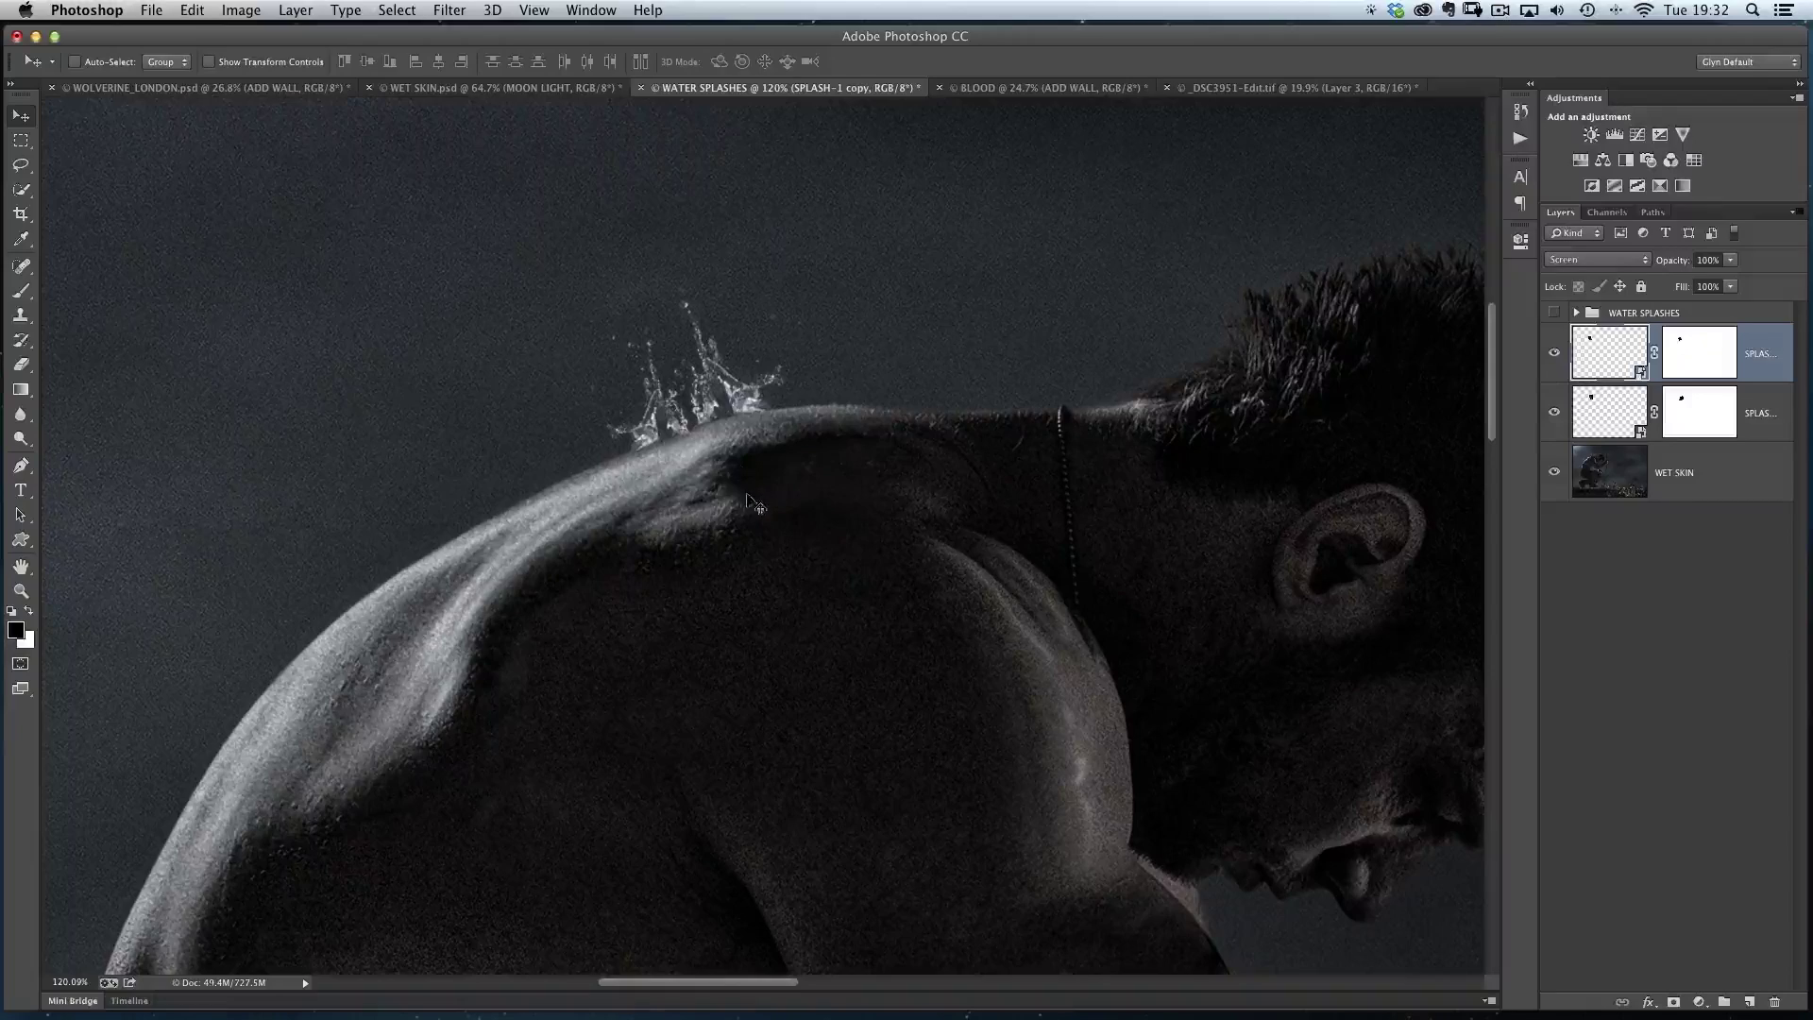
- Examine the water splashes along the back, neck, sword and jeans in the finished WOLVERINE_LONDON.psd document
{"action": "scroll", "coordinate": [726, 406], "scroll_direction": "down", "scroll_amount": 5}
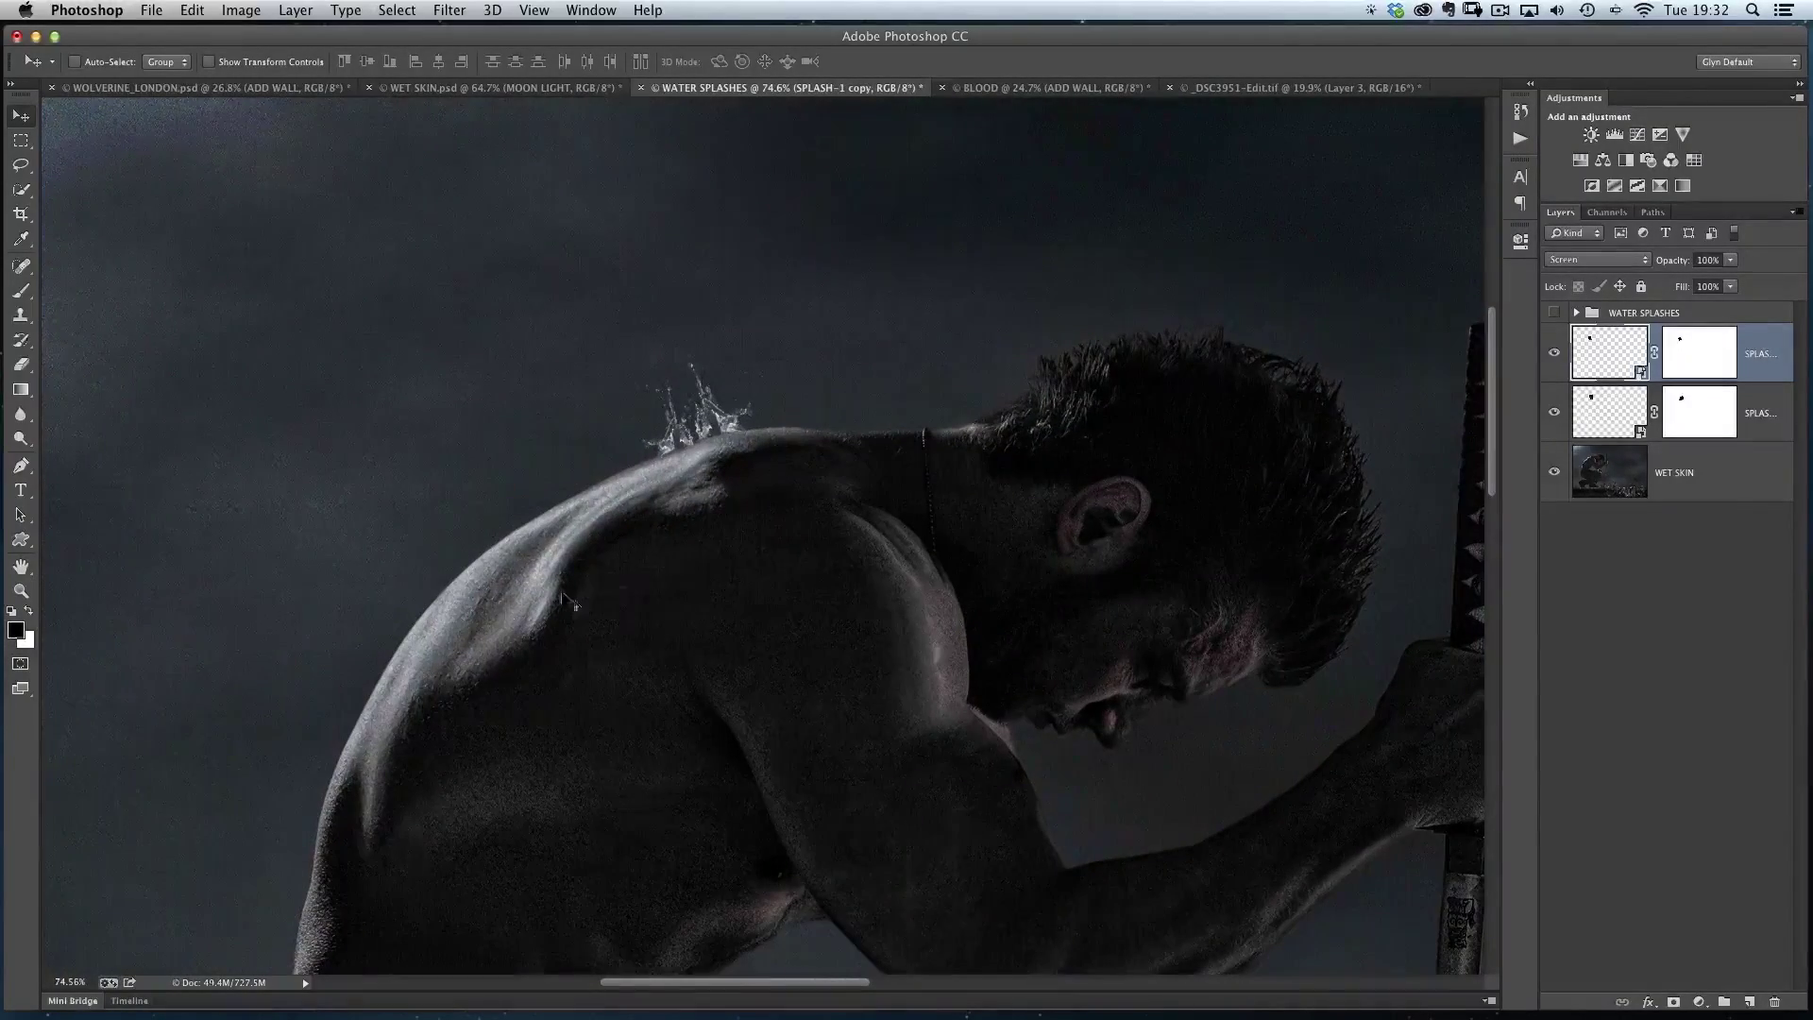
{"action": "left_click", "coordinate": [145, 88]}
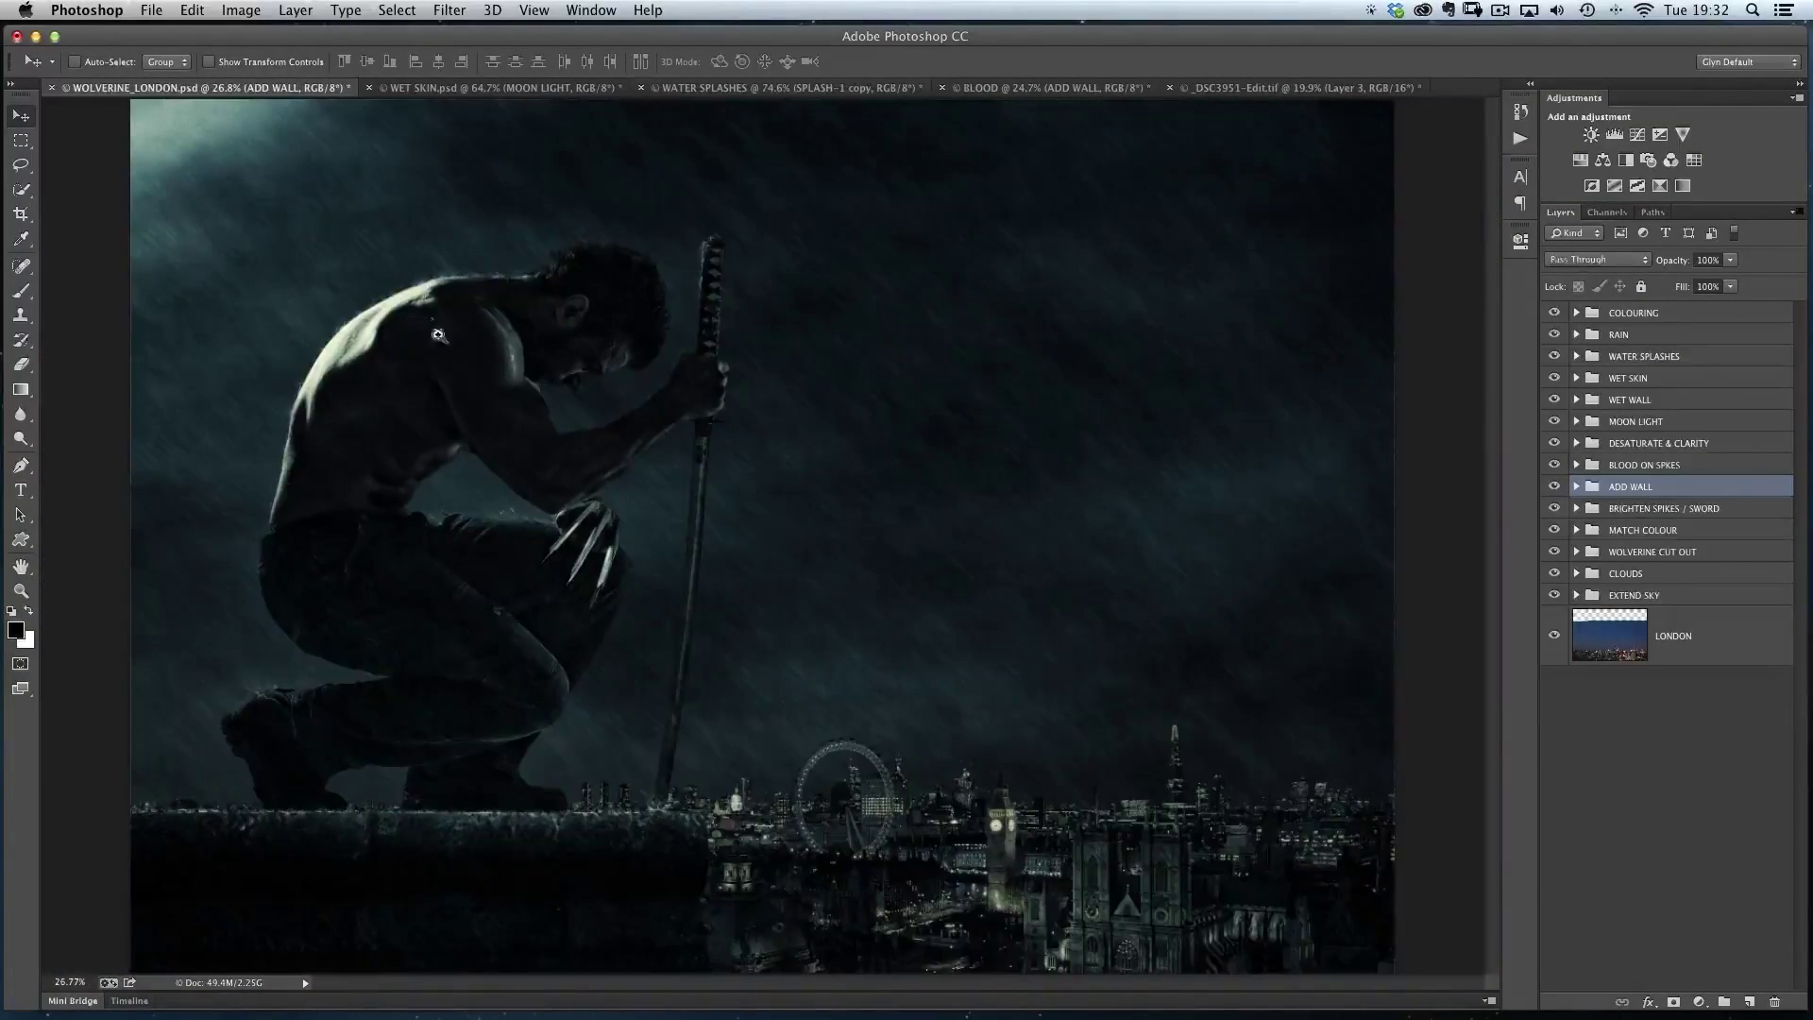
{"action": "scroll", "coordinate": [440, 337], "scroll_direction": "up", "scroll_amount": 5}
{"action": "scroll", "coordinate": [660, 453], "scroll_direction": "up", "scroll_amount": 3}
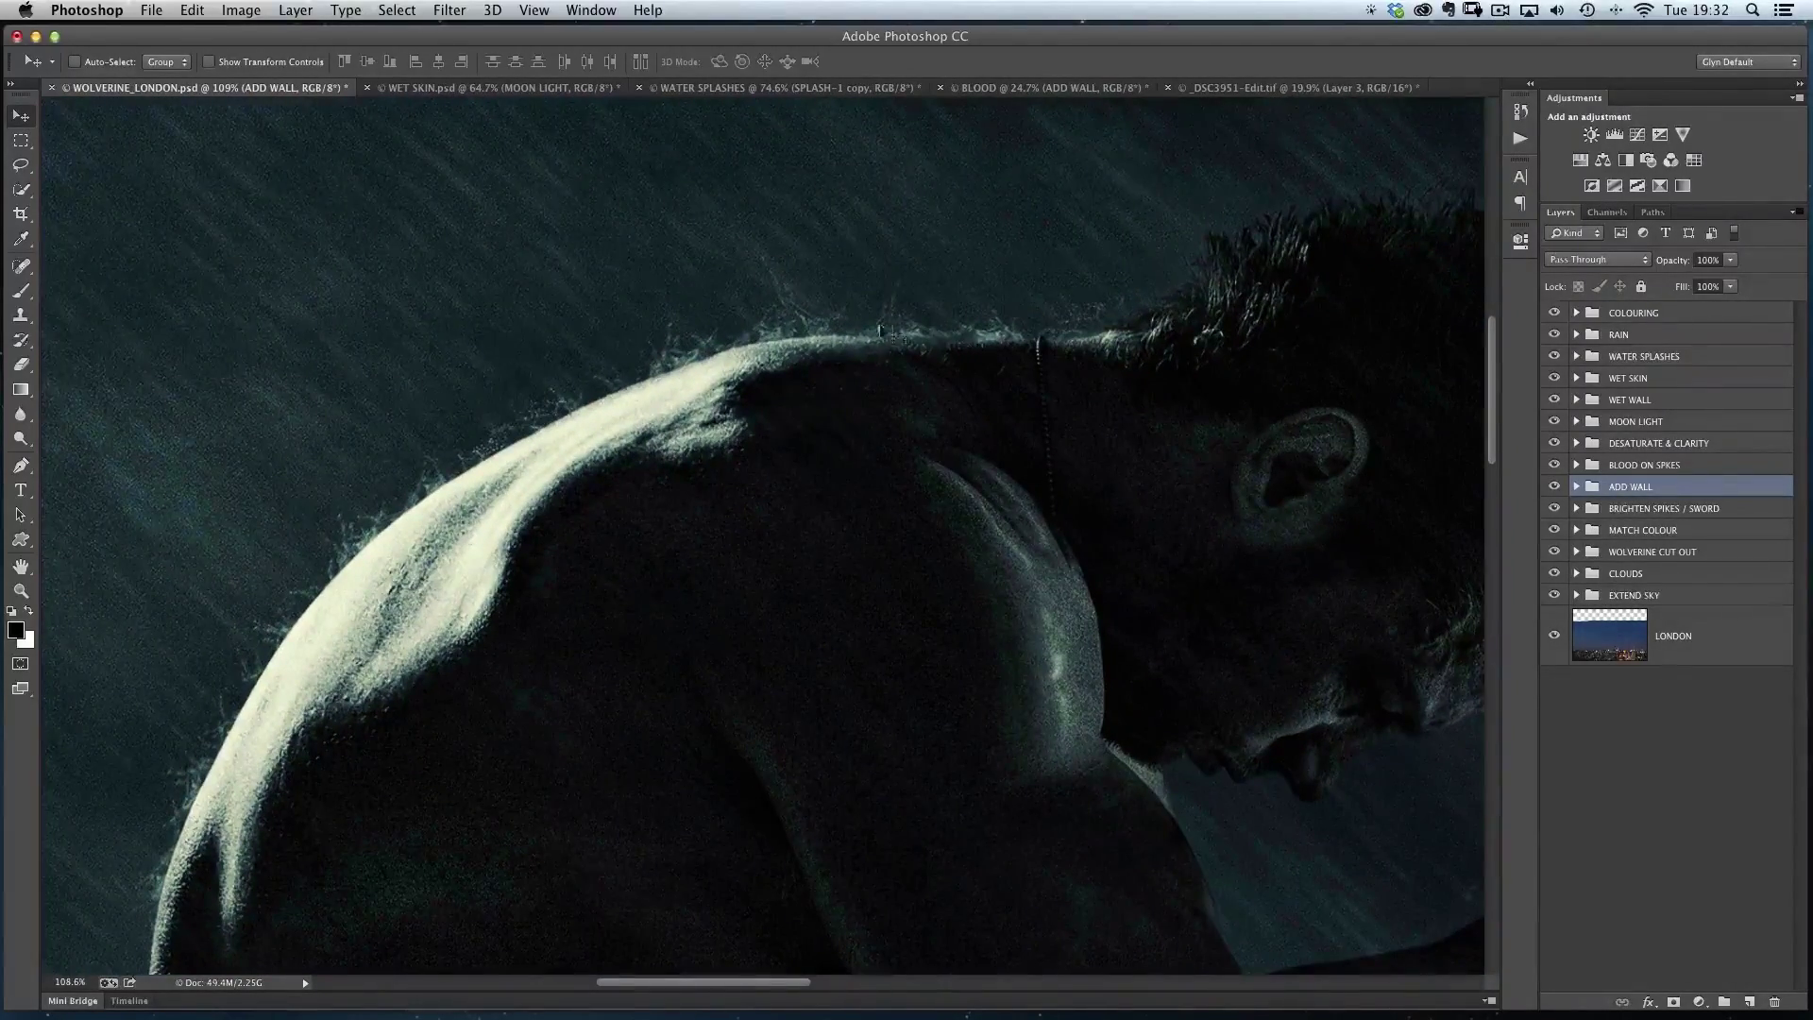
{"action": "scroll", "coordinate": [502, 694], "scroll_direction": "right", "scroll_amount": 10}
{"action": "scroll", "coordinate": [502, 693], "scroll_direction": "down", "scroll_amount": 4}
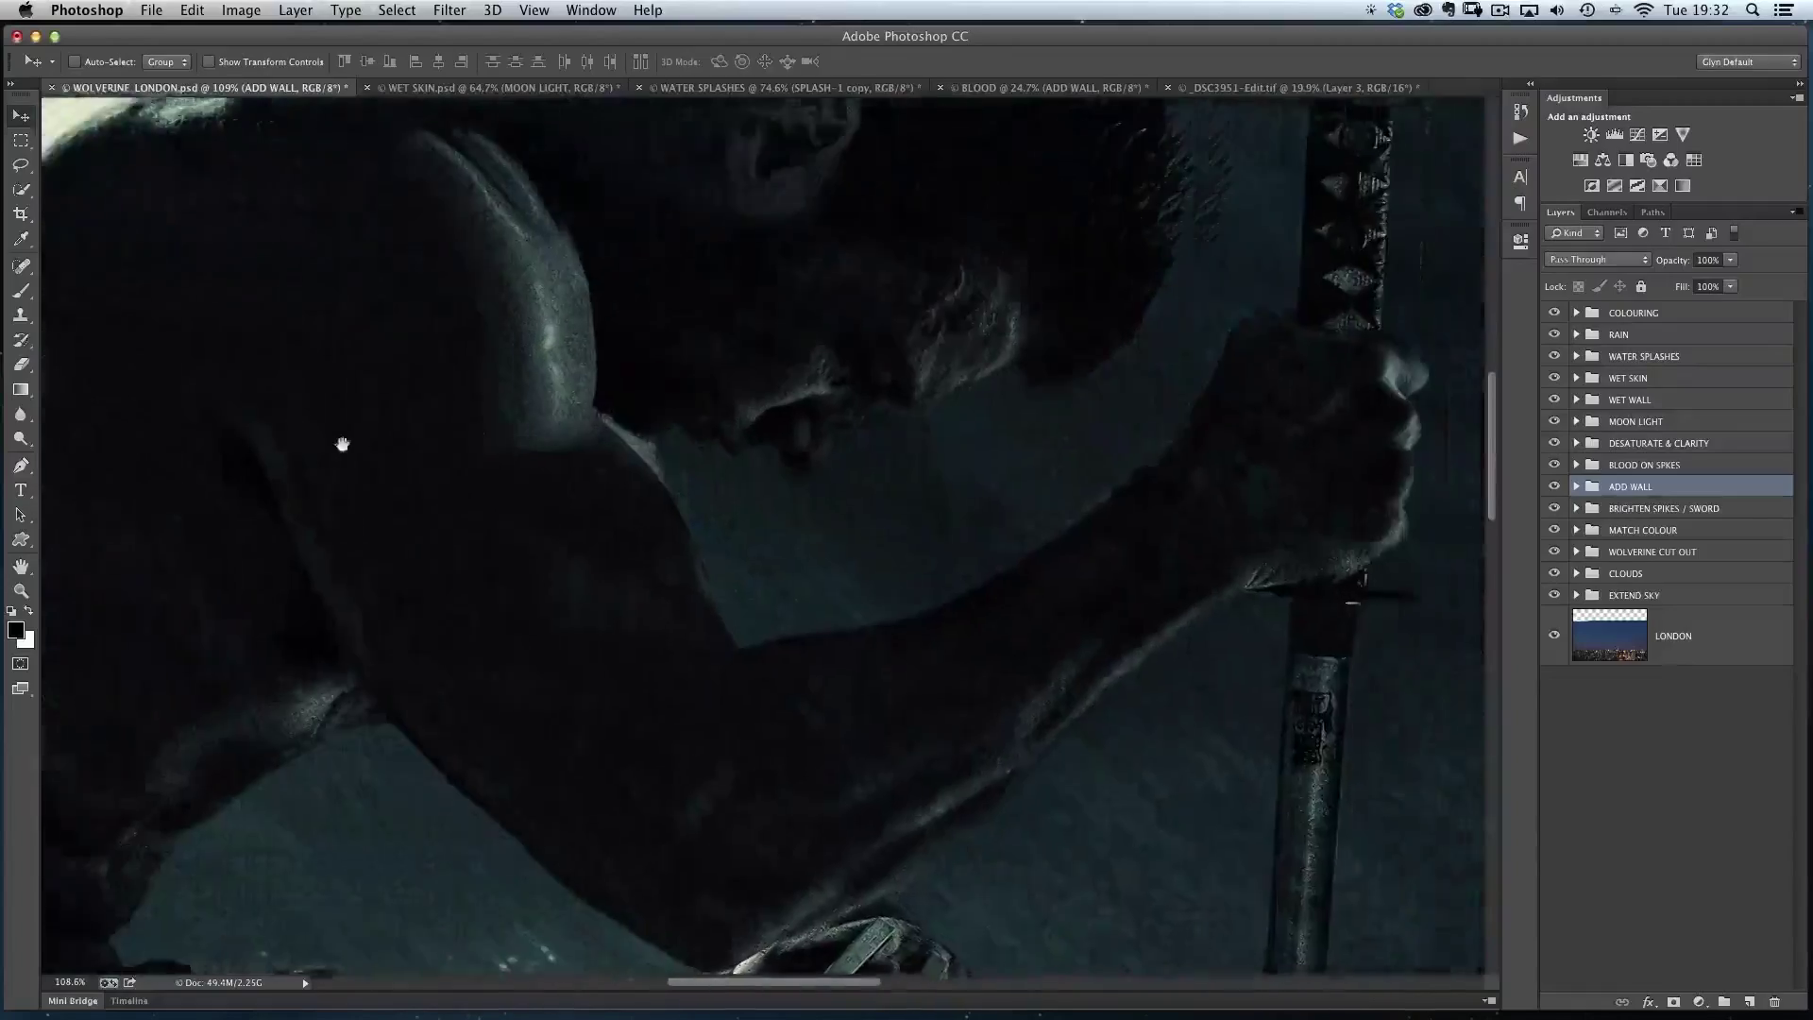
{"action": "scroll", "coordinate": [960, 366], "scroll_direction": "up", "scroll_amount": 8}
{"action": "scroll", "coordinate": [960, 367], "scroll_direction": "right", "scroll_amount": 3}
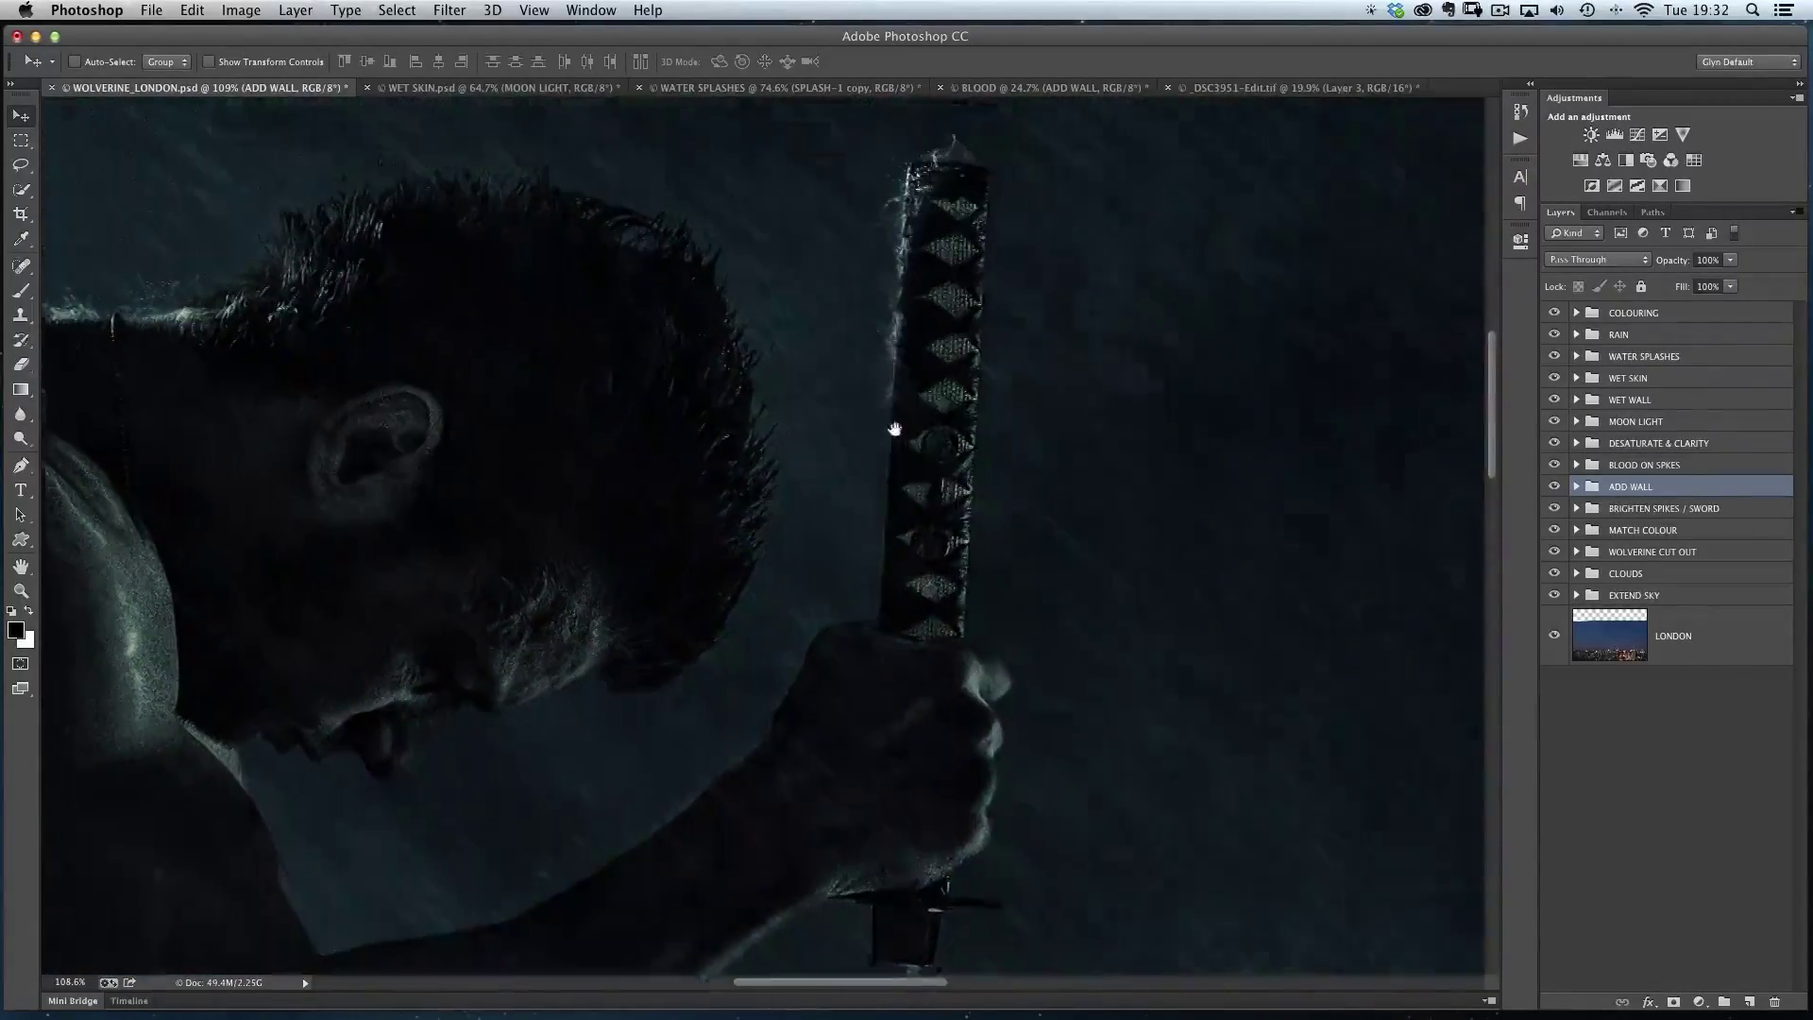
{"action": "scroll", "coordinate": [776, 441], "scroll_direction": "down", "scroll_amount": 10}
{"action": "scroll", "coordinate": [777, 441], "scroll_direction": "left", "scroll_amount": 4}
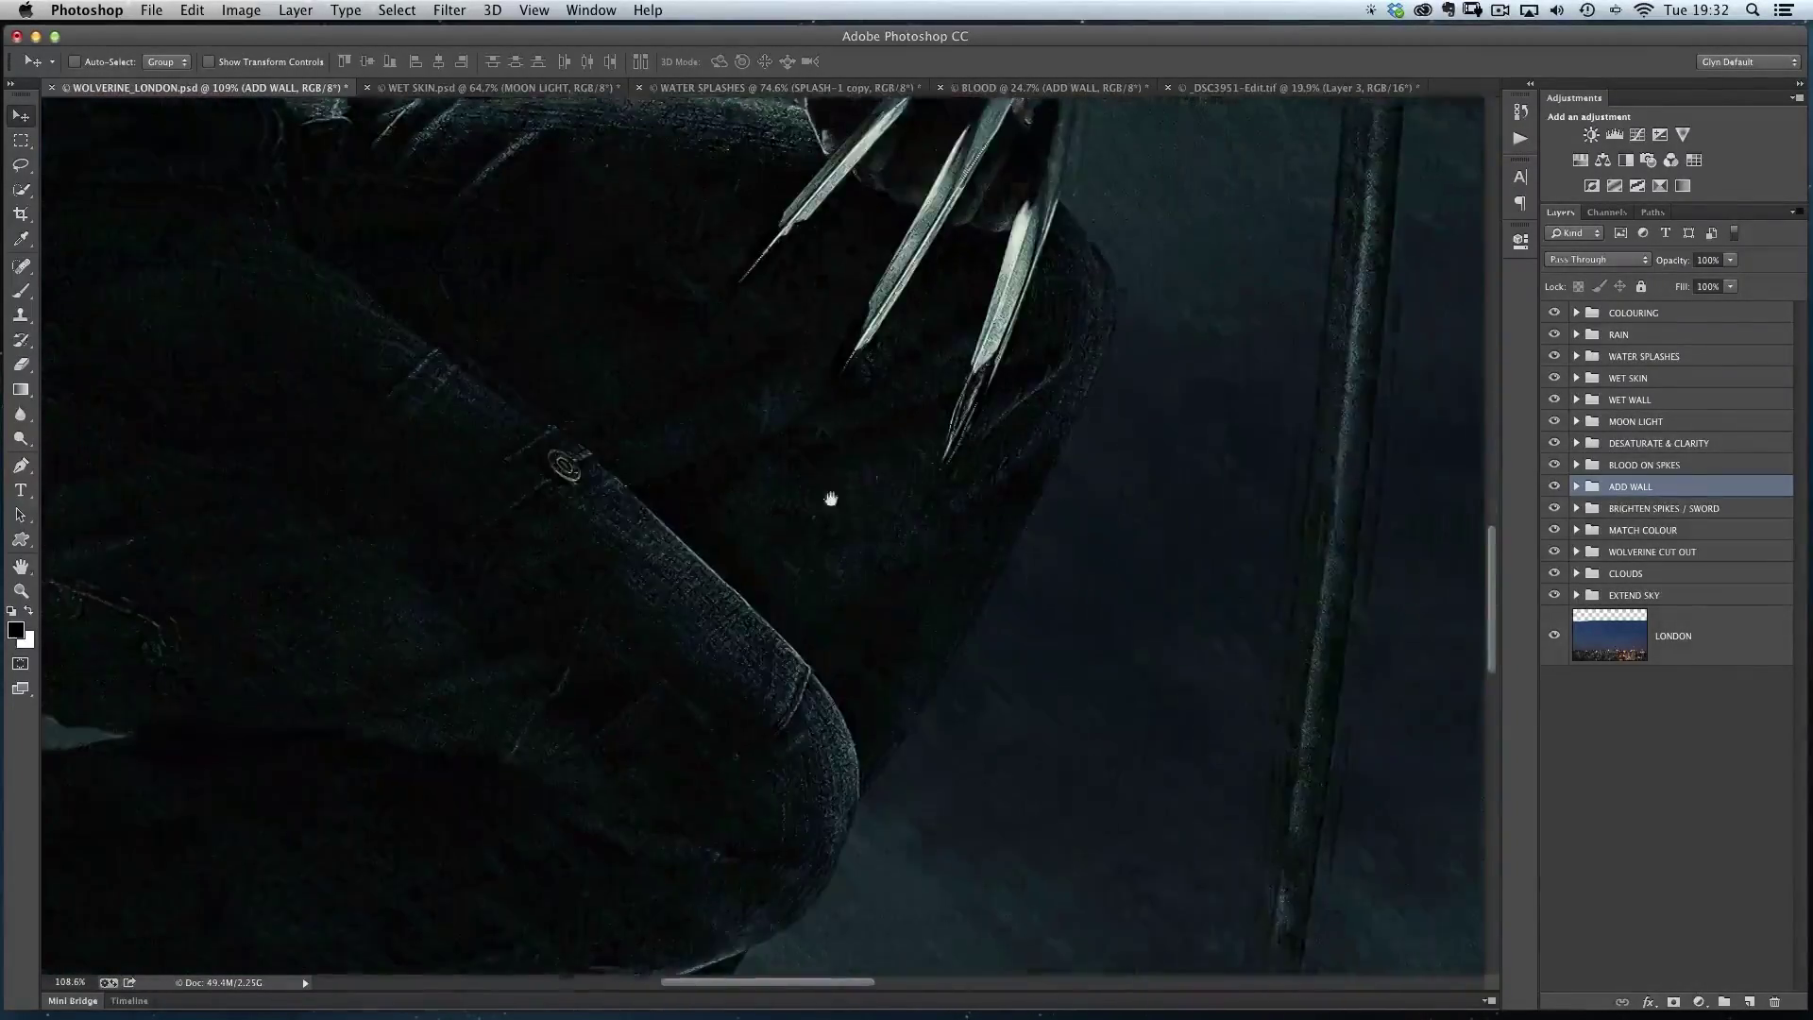
{"action": "scroll", "coordinate": [598, 507], "scroll_direction": "down", "scroll_amount": 4}
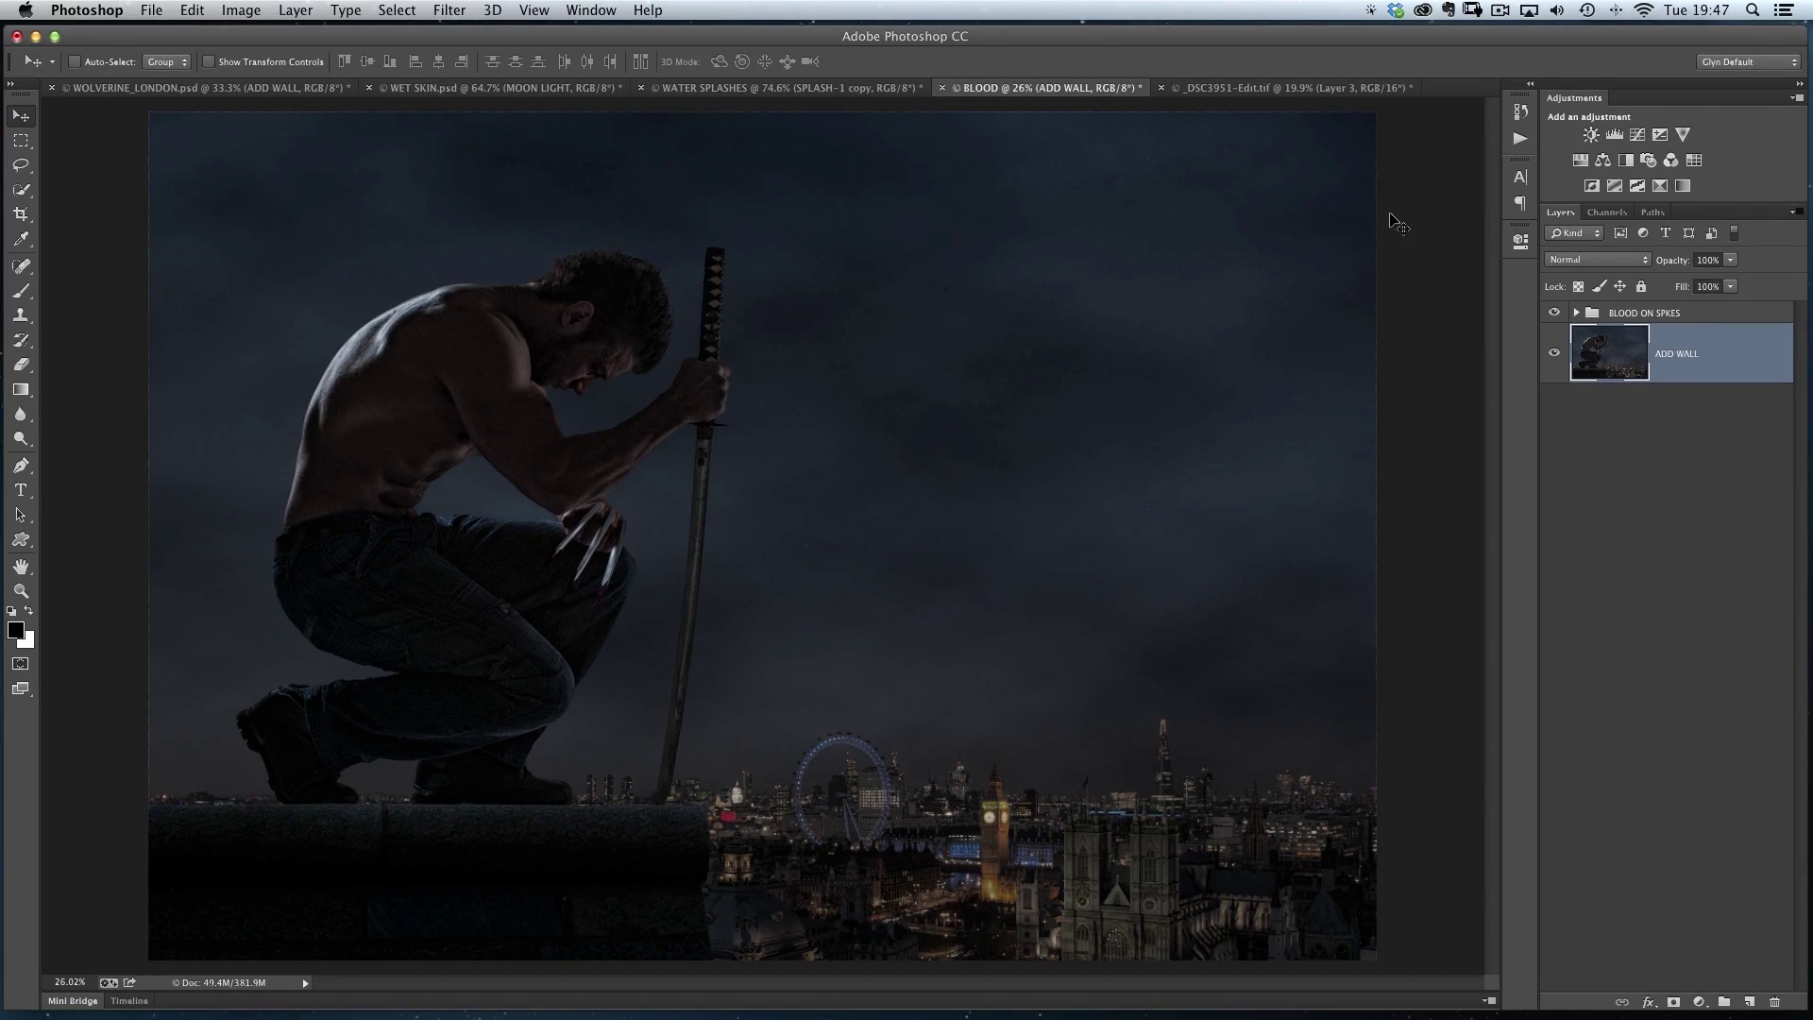
- Inspect the blood on the claw tips in the BLOOD document, comparing with the BLOOD ON SPKES group hidden and shown
{"action": "left_click_drag", "start_coordinate": [579, 595], "coordinate": [667, 648]}
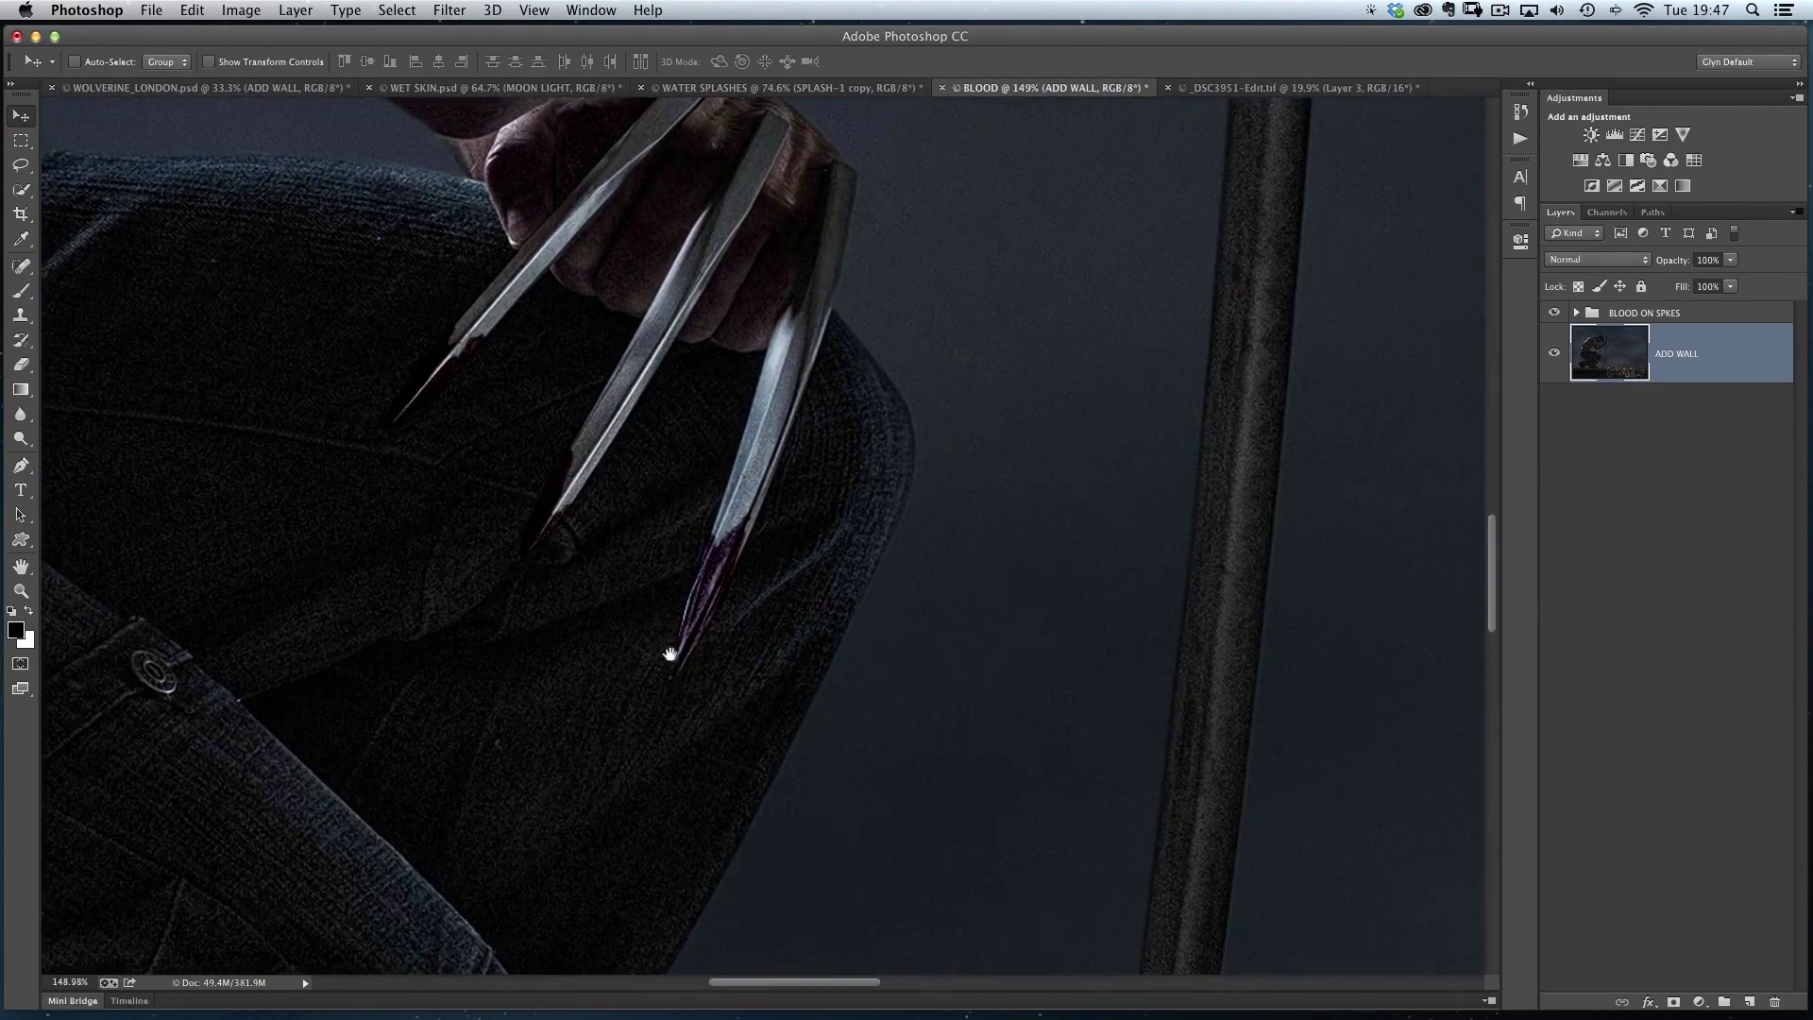
{"action": "left_click_drag", "start_coordinate": [605, 500], "coordinate": [723, 488]}
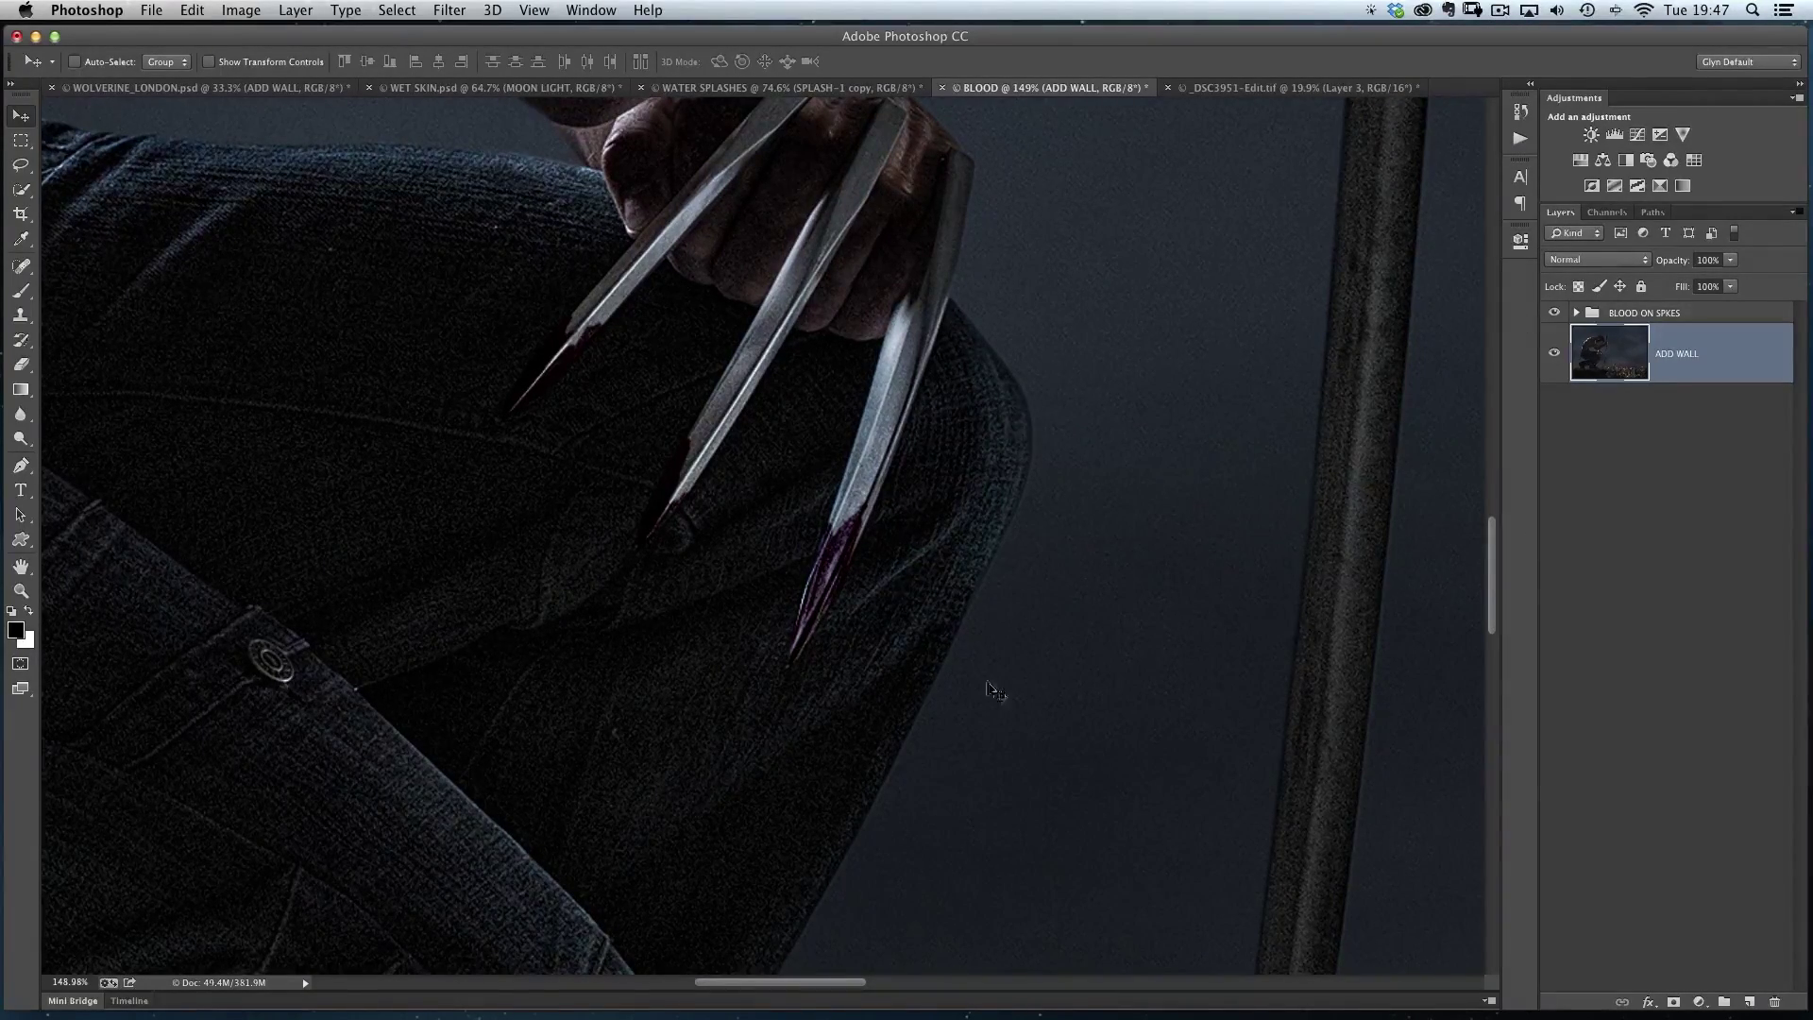
{"action": "left_click", "coordinate": [1554, 314]}
{"action": "left_click", "coordinate": [1555, 316]}
{"action": "left_click", "coordinate": [1556, 317]}
- Create a new layer above ADD WALL and set the brush's foreground colour to dark red #500000
{"action": "left_click", "coordinate": [1750, 1002]}
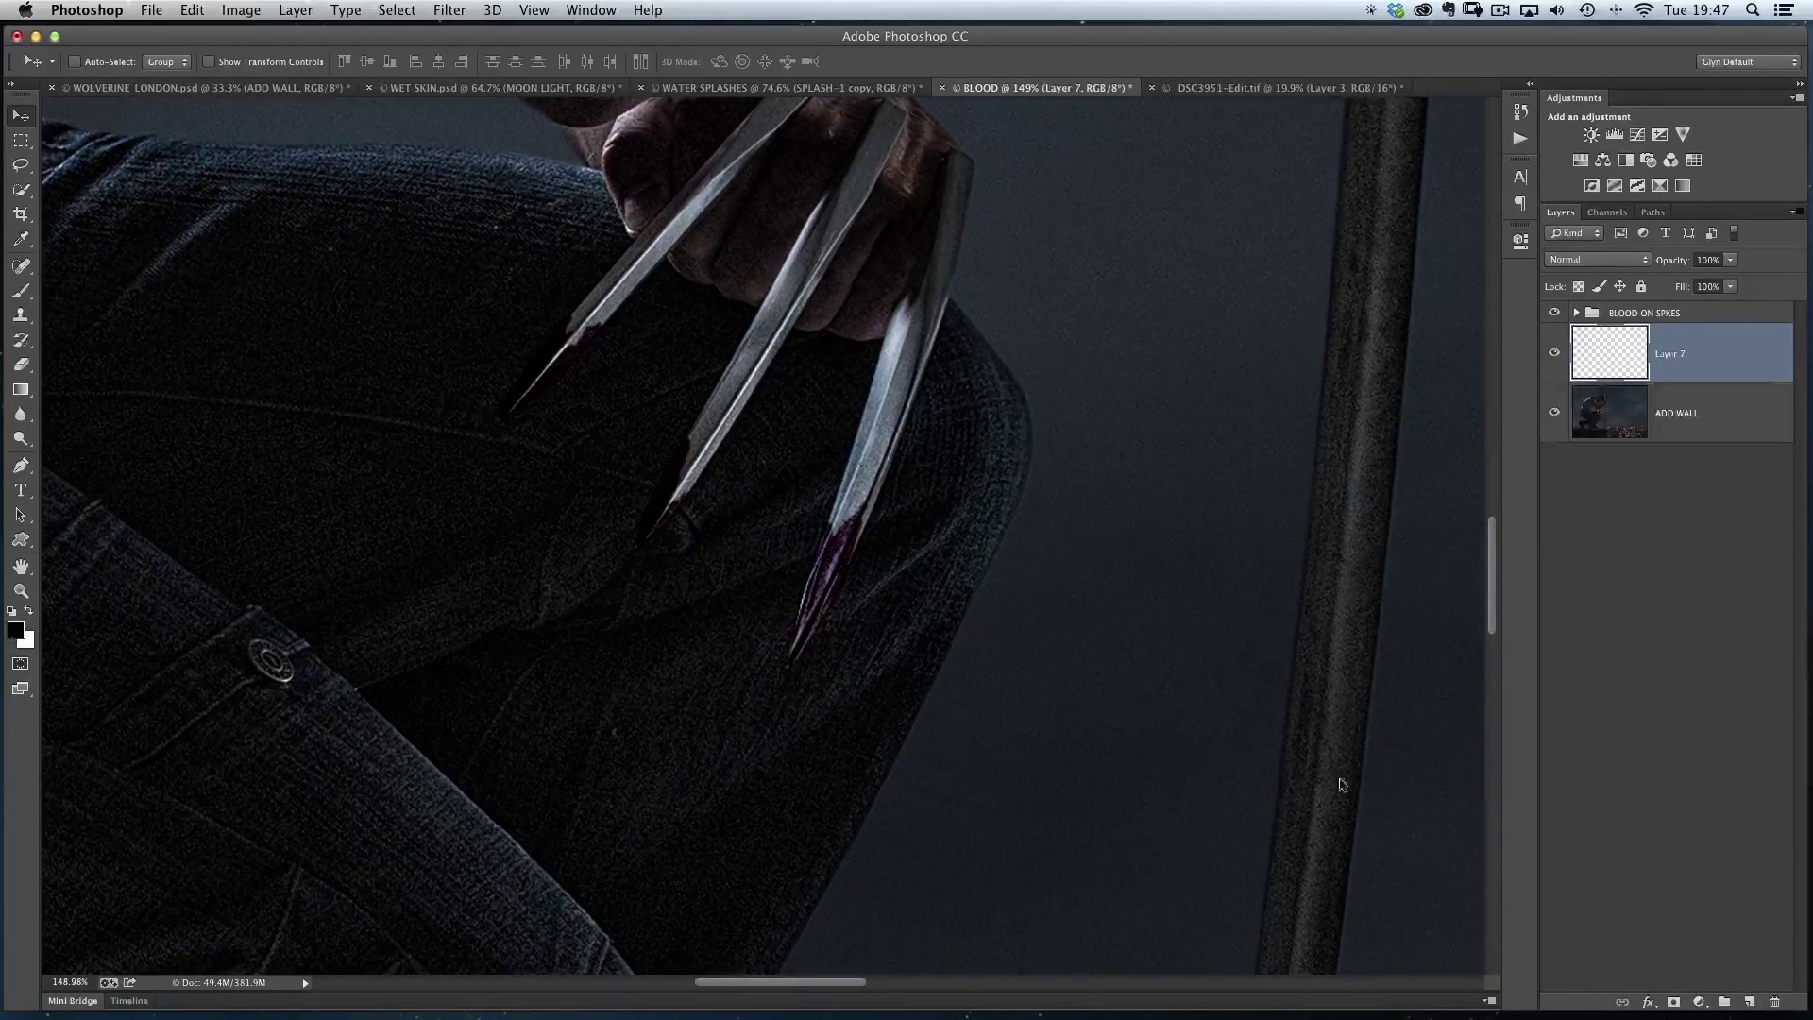
{"action": "key", "text": "b"}
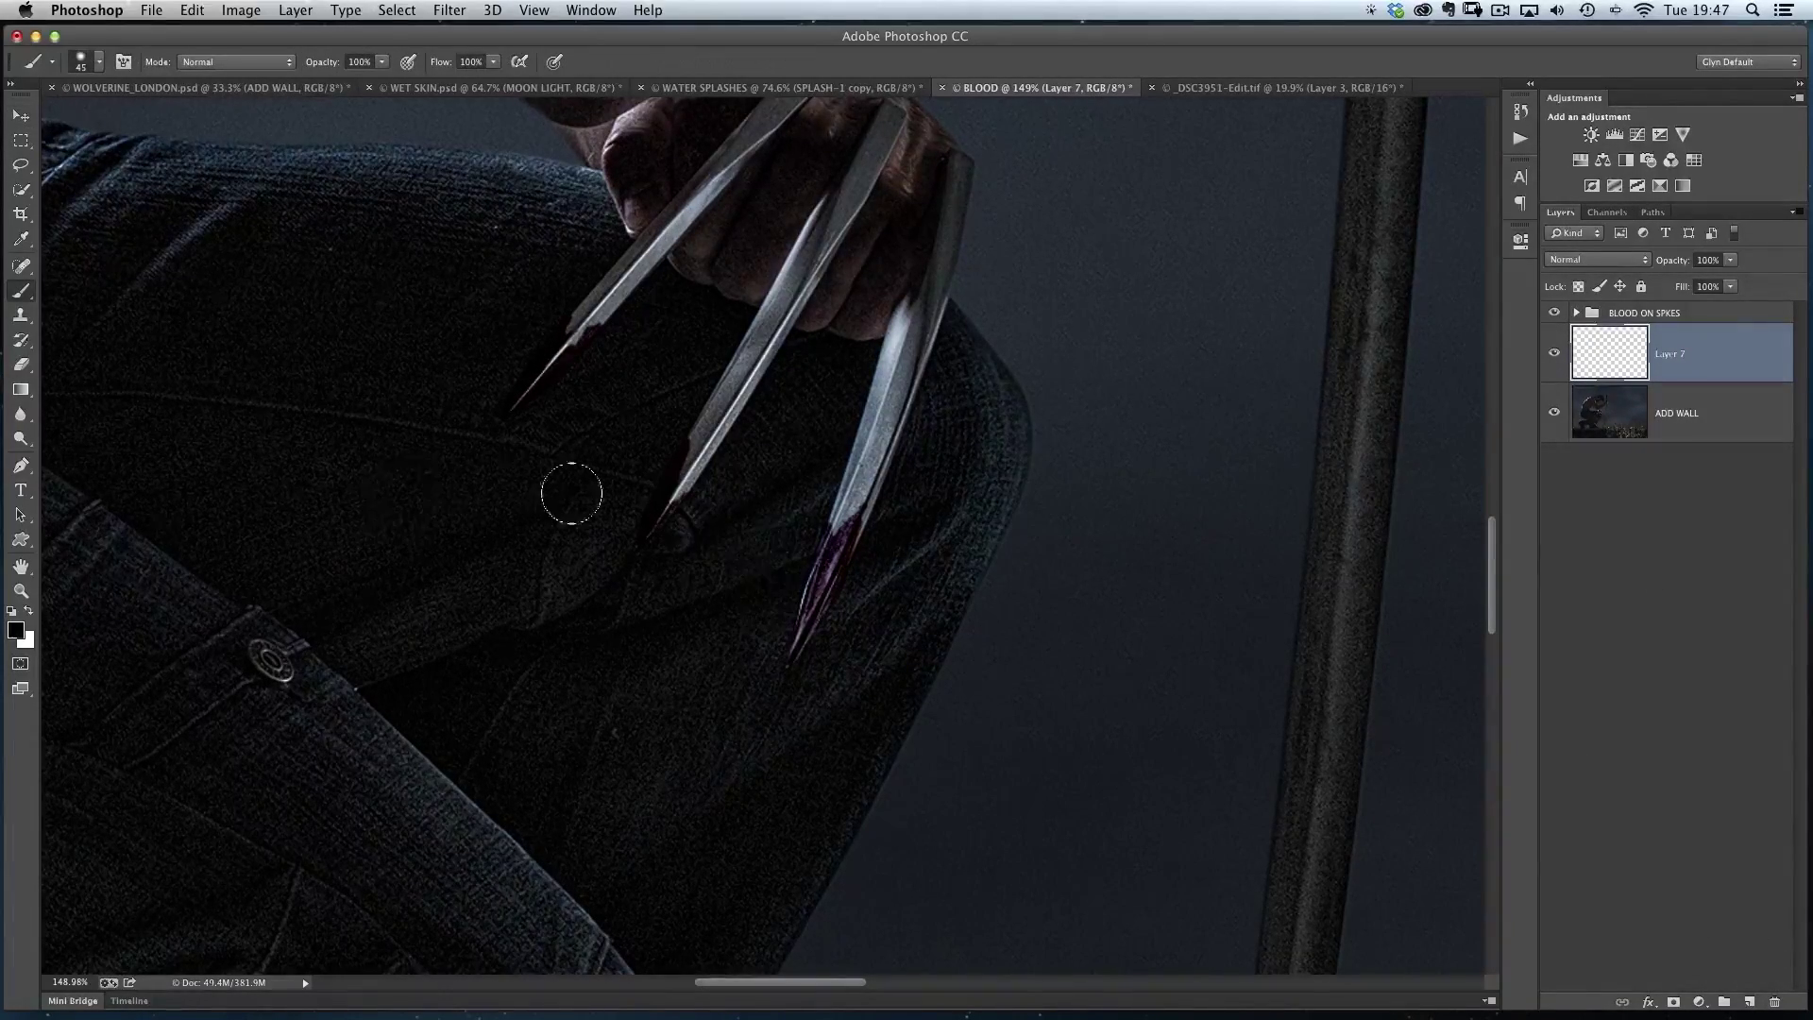
{"action": "left_click", "coordinate": [16, 630]}
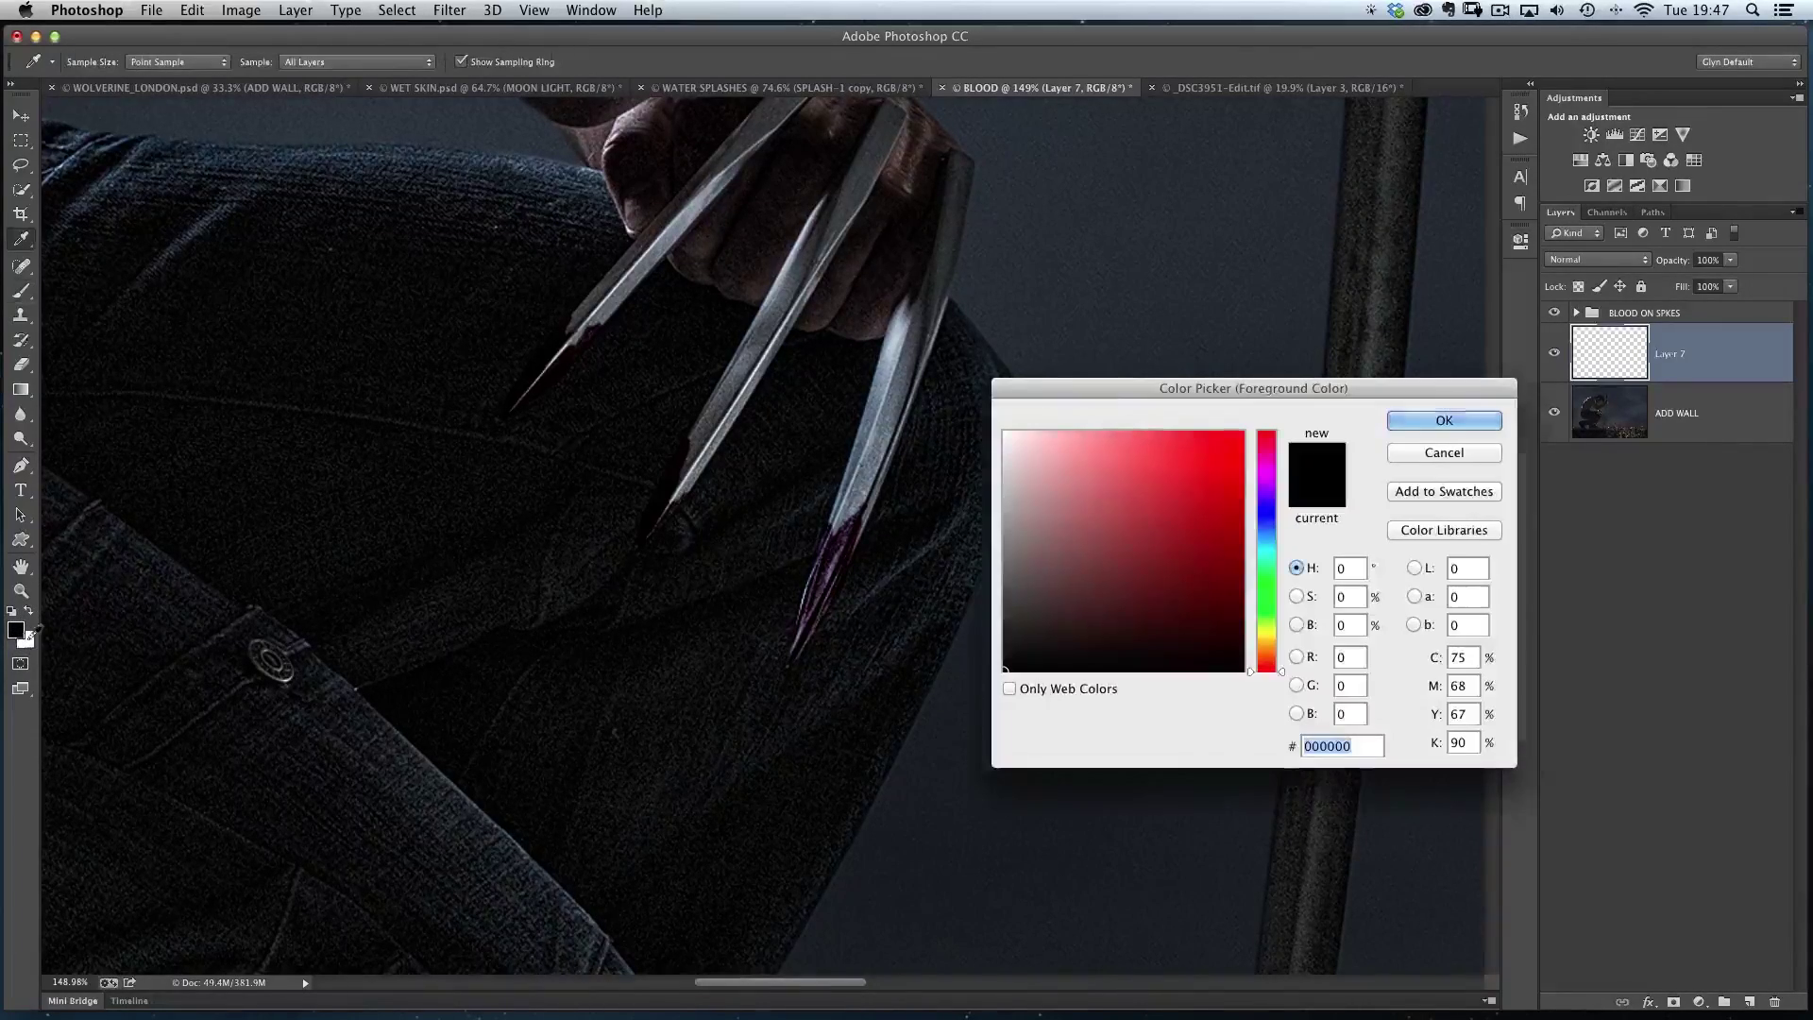
{"action": "left_click_drag", "start_coordinate": [1165, 567], "coordinate": [1243, 597]}
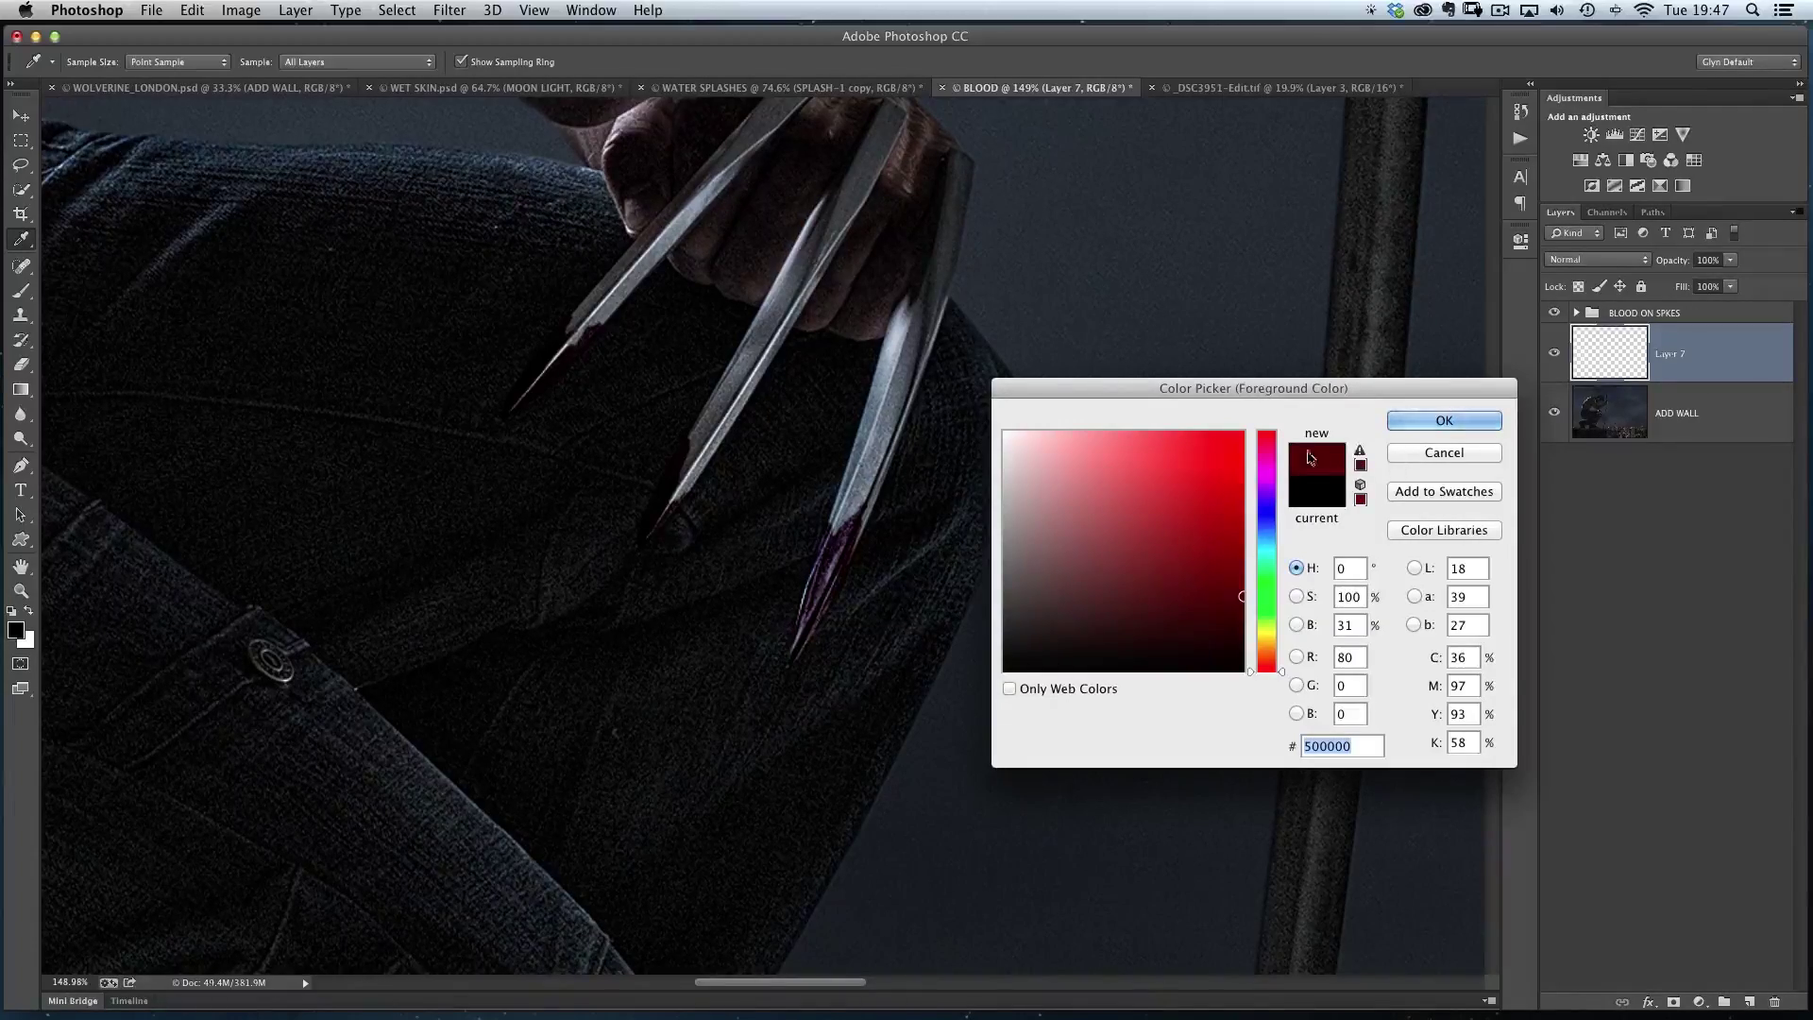
{"action": "left_click", "coordinate": [1427, 428]}
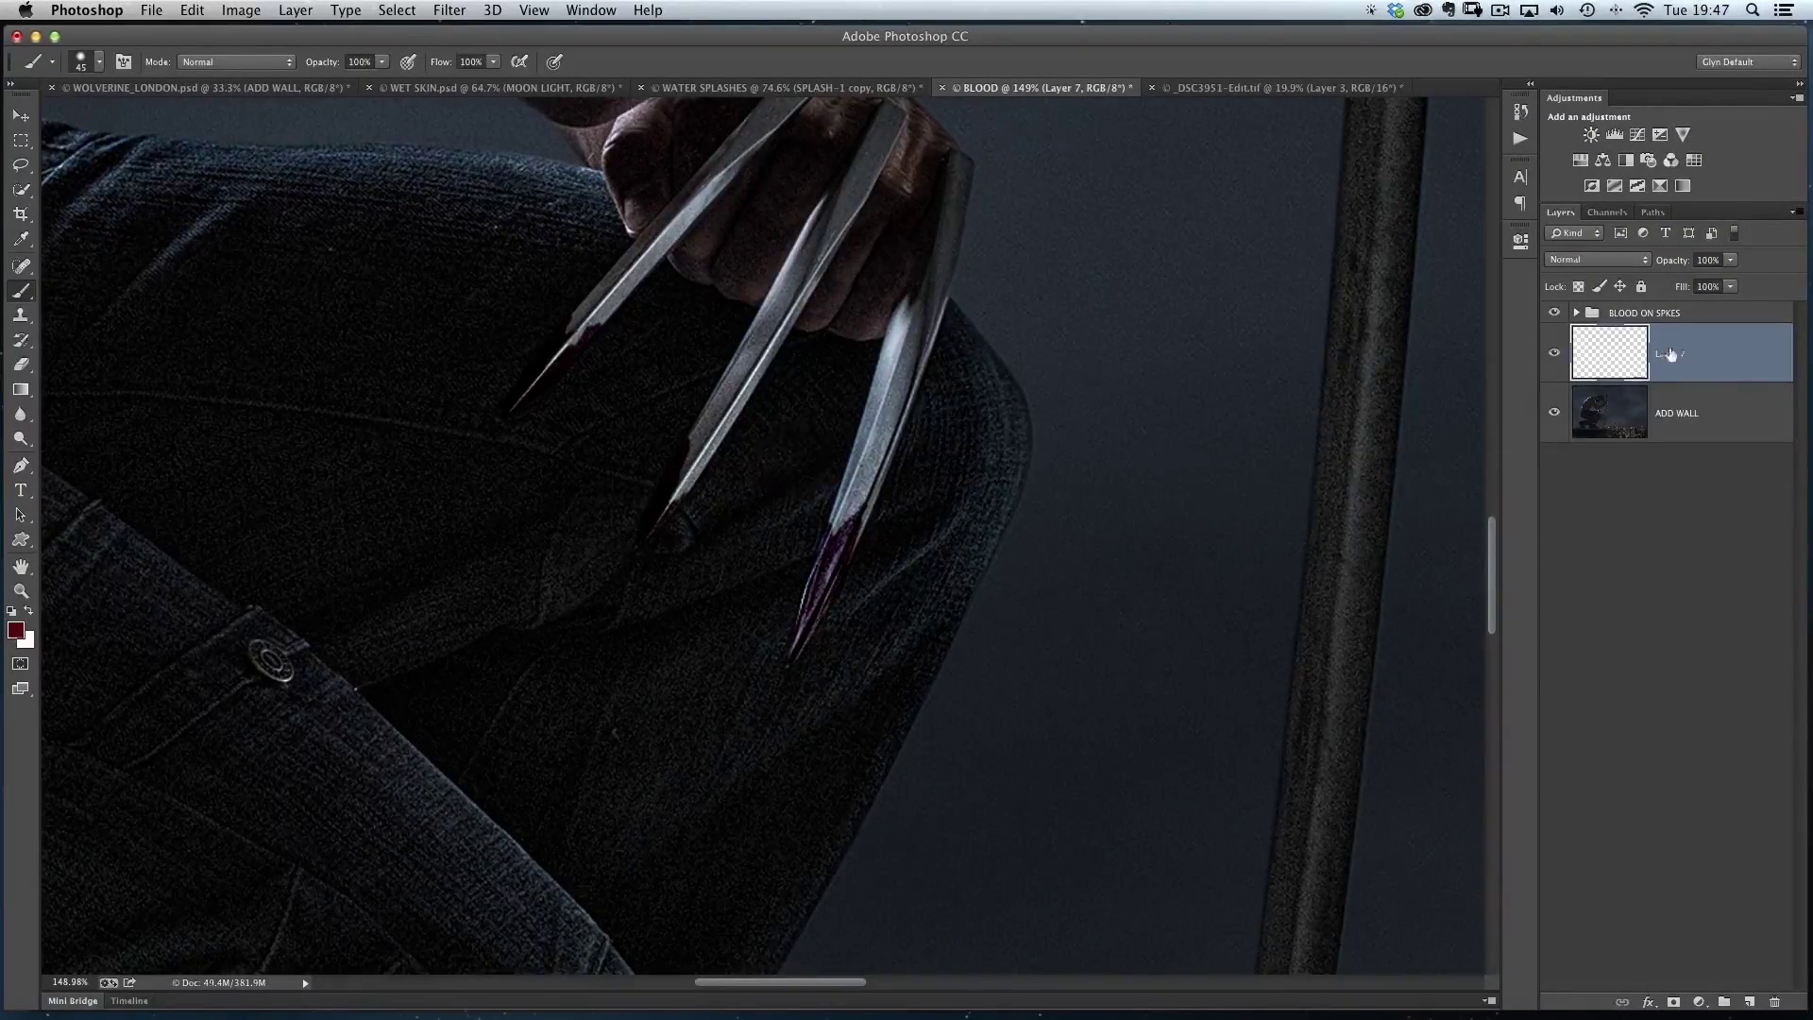
- Hide the BLOOD ON SPKES group and make the brush harder with a size of 10 px
{"action": "left_click", "coordinate": [1554, 313]}
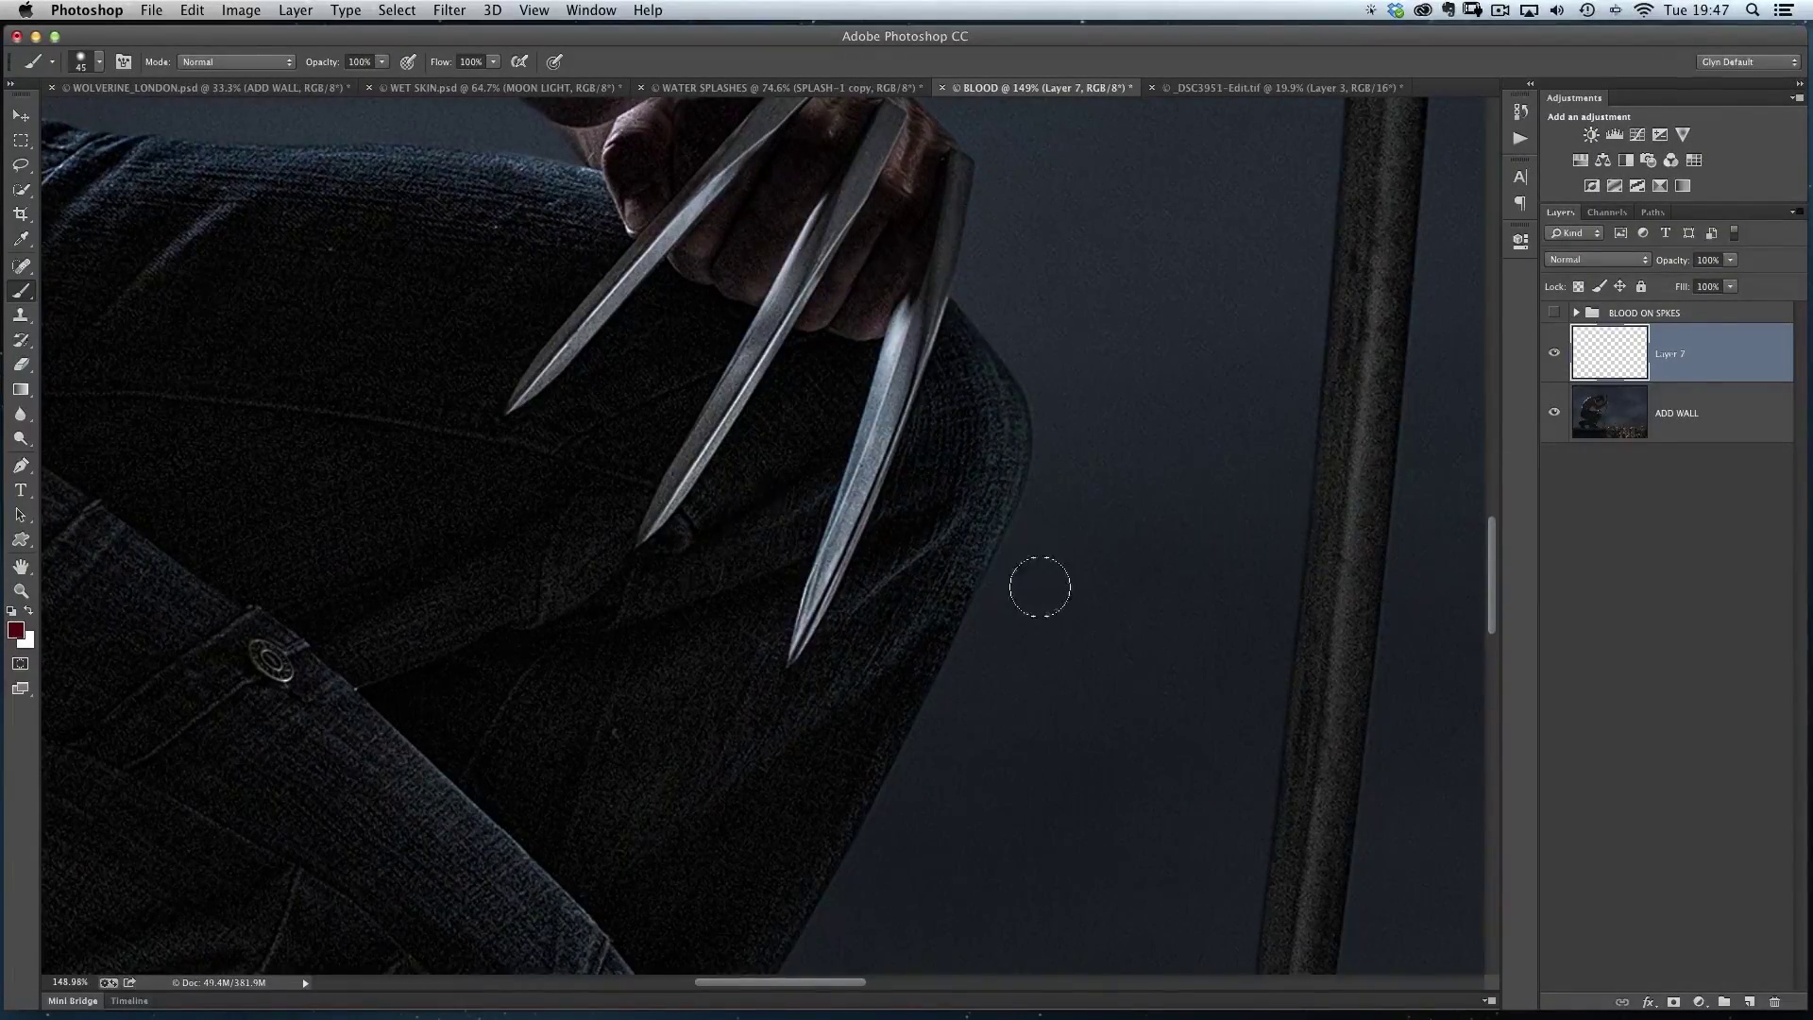
{"action": "right_click", "coordinate": [893, 448]}
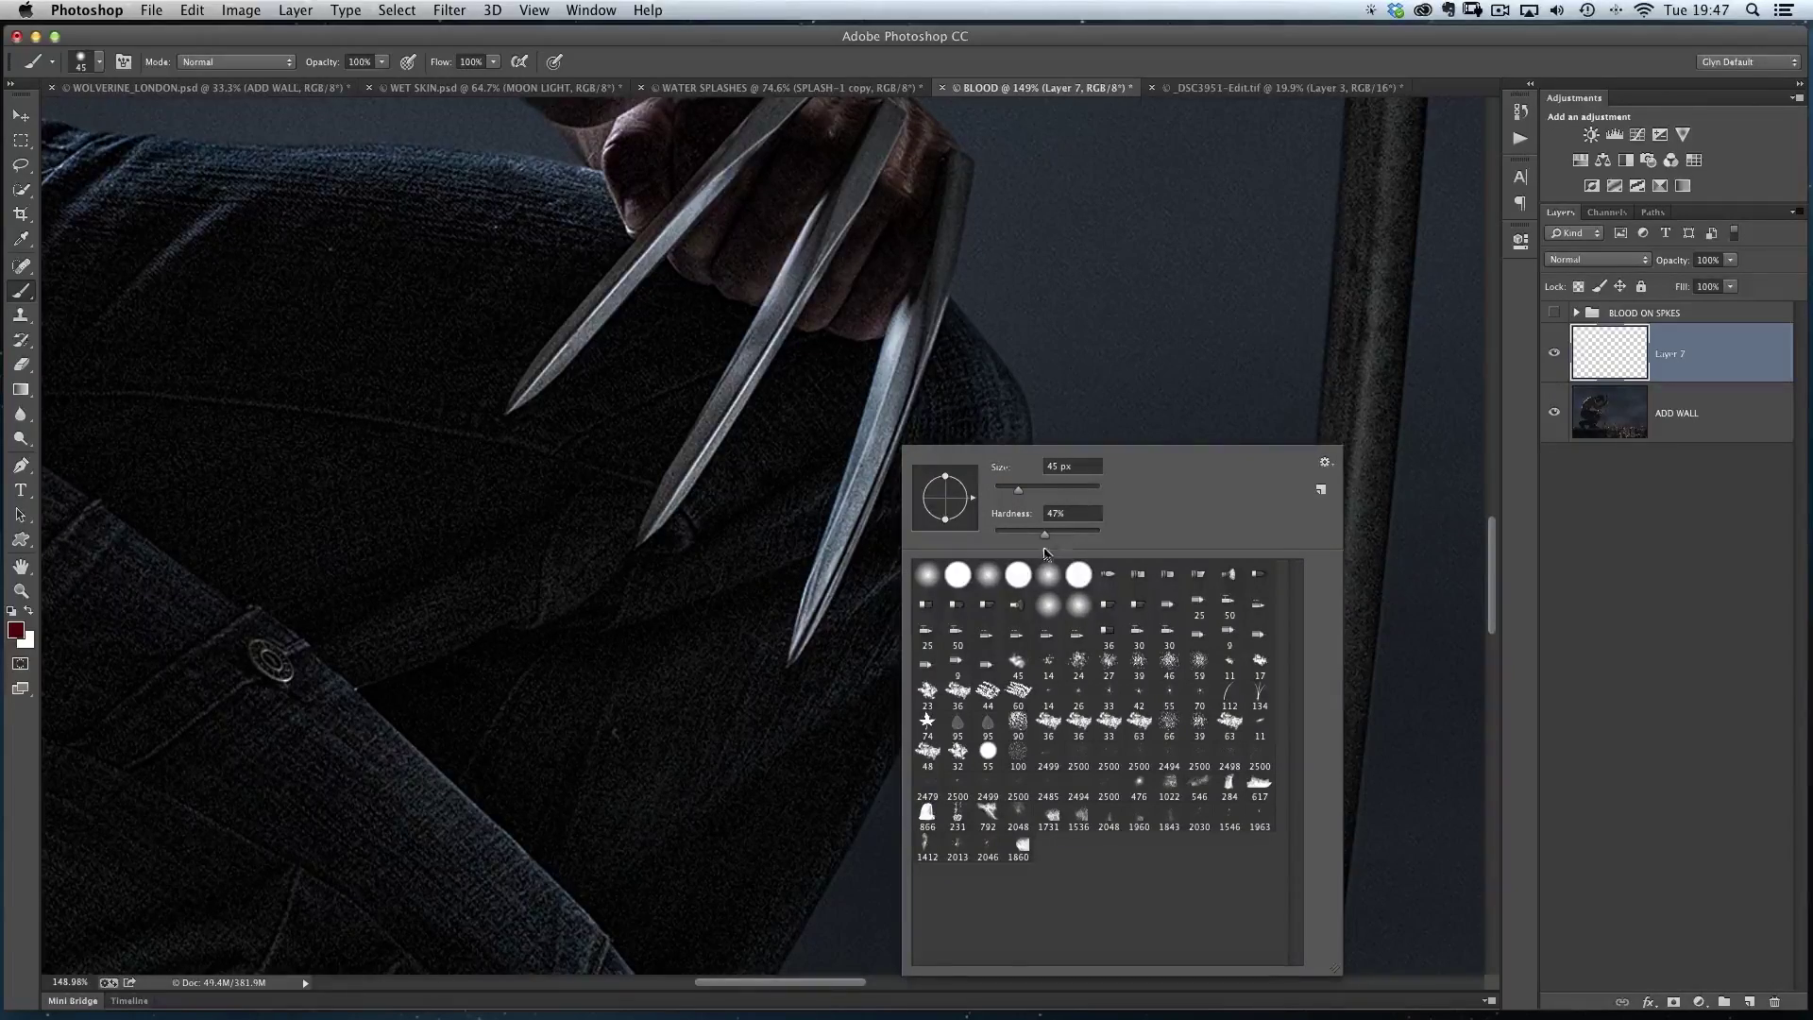
{"action": "mouse_move", "coordinate": [1047, 538]}
{"action": "left_mouse_down"}
{"action": "mouse_move", "coordinate": [1003, 536]}
{"action": "mouse_move", "coordinate": [1068, 540]}
{"action": "left_mouse_up"}
{"action": "key", "text": "Return"}
{"action": "key", "text": "bracketleft"}
{"action": "key", "text": "bracketleft"}
{"action": "key", "text": "bracketleft"}
- Paint solid dark red over the tips of all three claws on the new layer
{"action": "mouse_move", "coordinate": [839, 537]}
{"action": "left_mouse_down"}
{"action": "mouse_move", "coordinate": [793, 659]}
{"action": "mouse_move", "coordinate": [842, 549]}
{"action": "mouse_move", "coordinate": [820, 612]}
{"action": "left_mouse_up"}
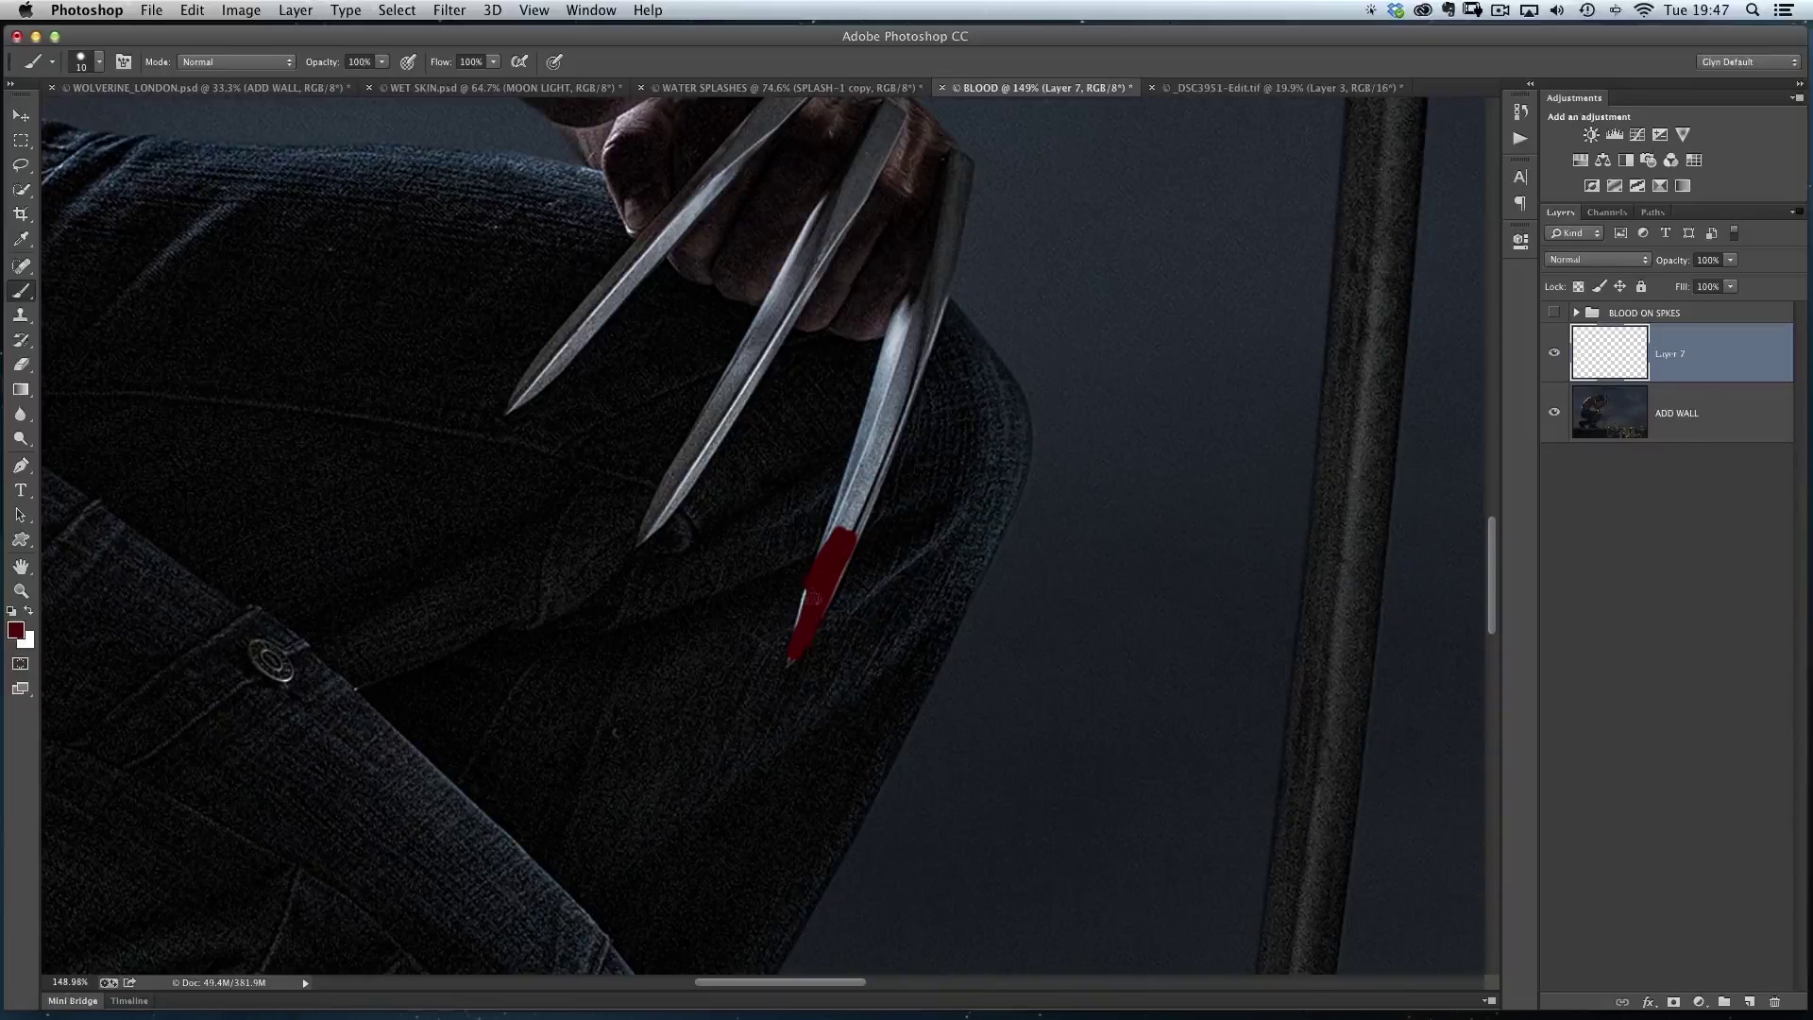
{"action": "mouse_move", "coordinate": [842, 545]}
{"action": "left_mouse_down"}
{"action": "mouse_move", "coordinate": [850, 501]}
{"action": "mouse_move", "coordinate": [835, 553]}
{"action": "left_mouse_up"}
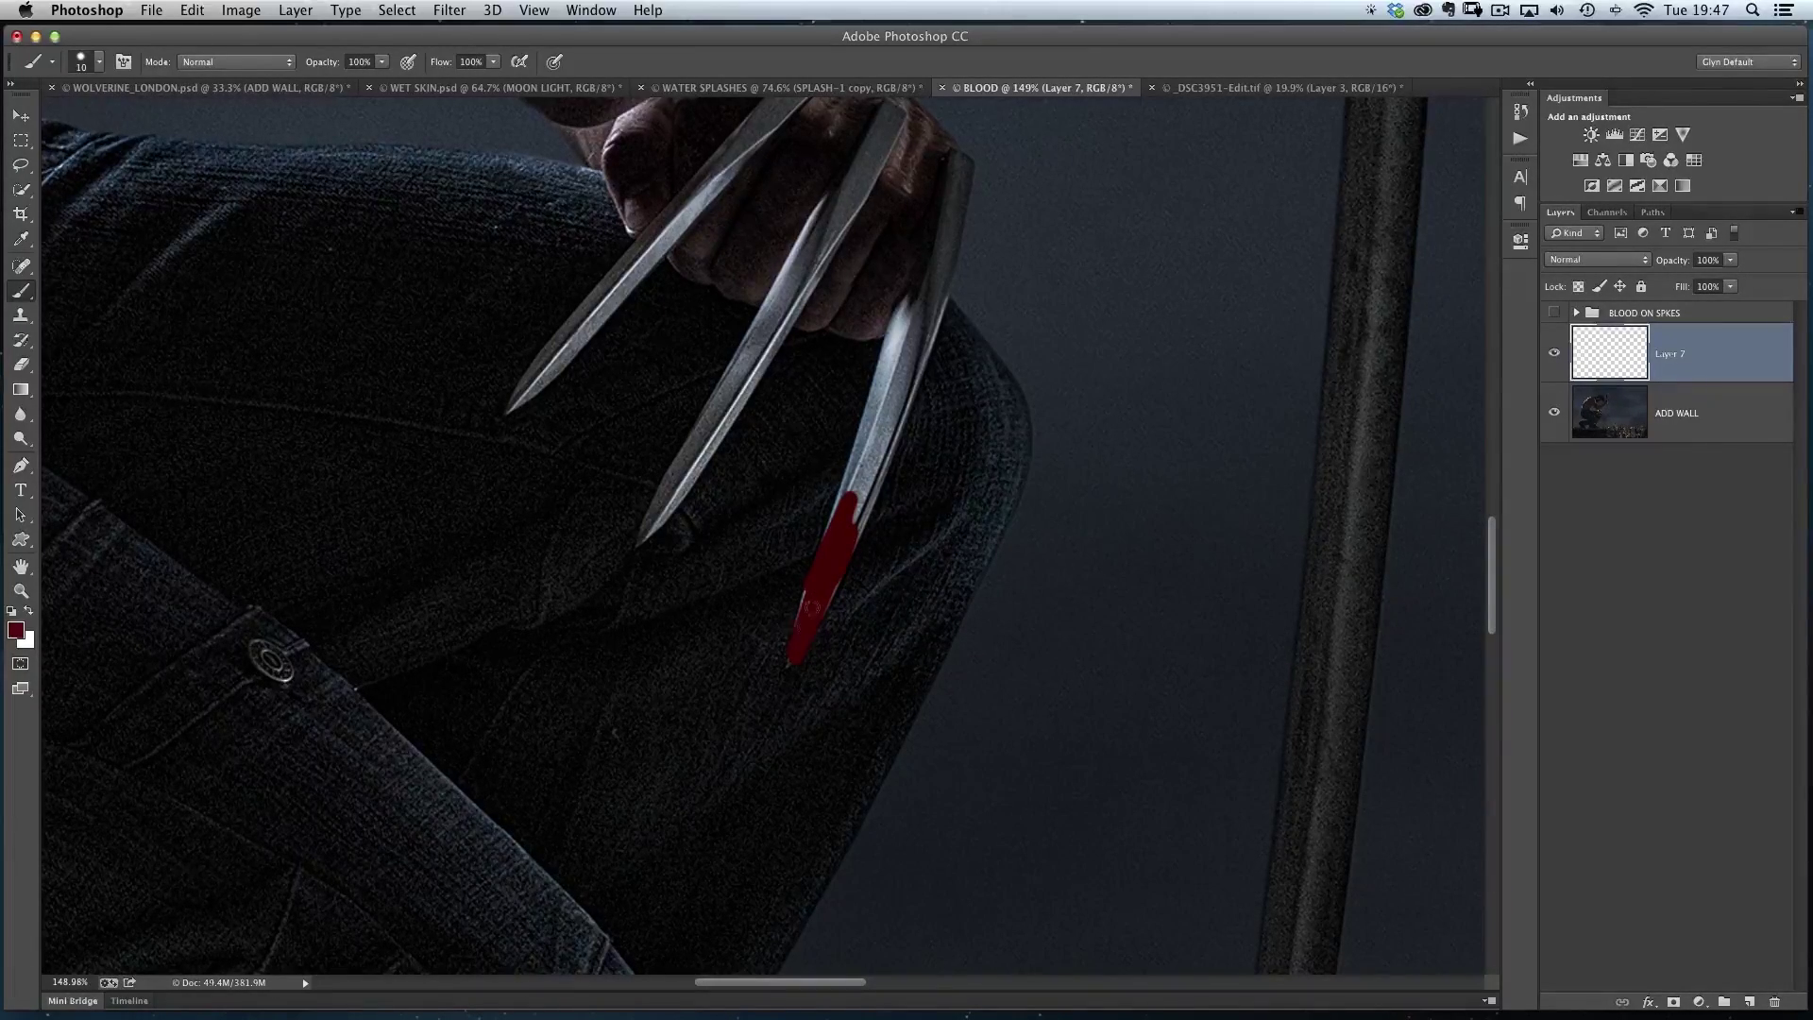
{"action": "mouse_move", "coordinate": [706, 418]}
{"action": "left_mouse_down"}
{"action": "mouse_move", "coordinate": [650, 537]}
{"action": "mouse_move", "coordinate": [732, 408]}
{"action": "left_mouse_up"}
{"action": "mouse_move", "coordinate": [602, 314]}
{"action": "left_mouse_down"}
{"action": "mouse_move", "coordinate": [514, 404]}
{"action": "mouse_move", "coordinate": [570, 333]}
{"action": "mouse_move", "coordinate": [527, 393]}
{"action": "left_mouse_up"}
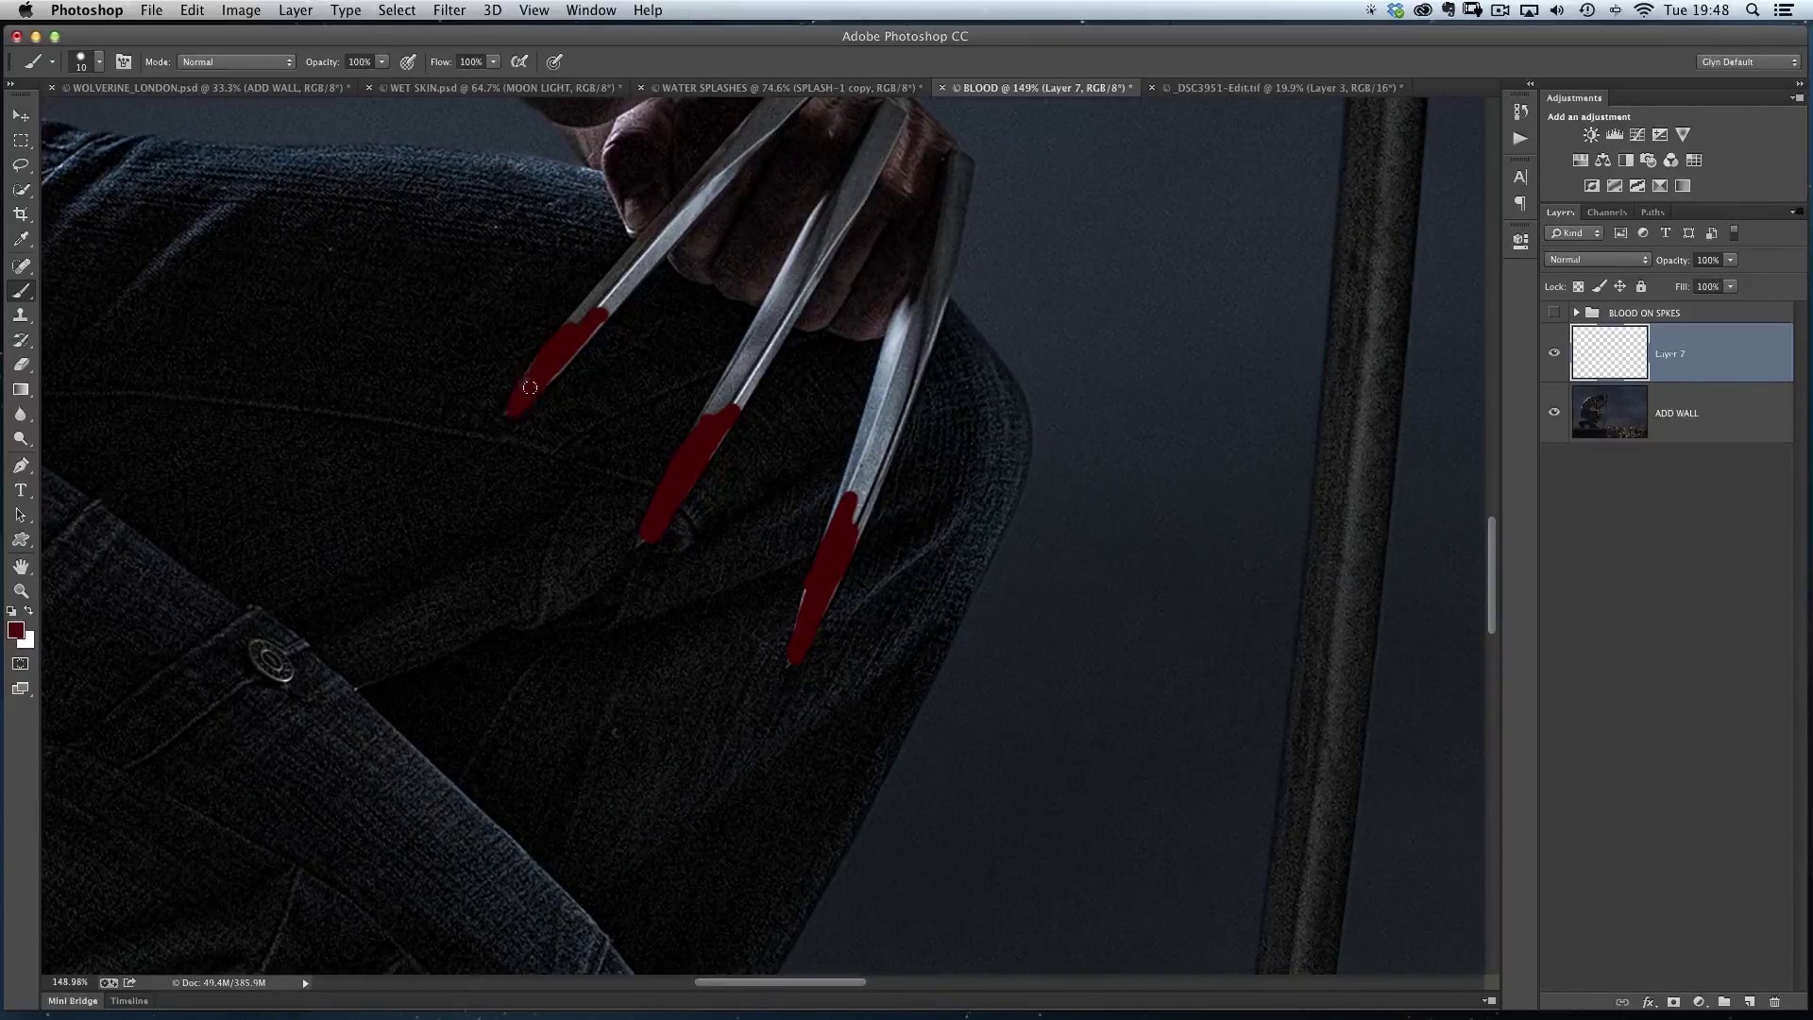
- Set the painted blood layer's opacity to 99% and its blend mode to Overlay
{"action": "left_click_drag", "start_coordinate": [1668, 259], "coordinate": [1631, 262]}
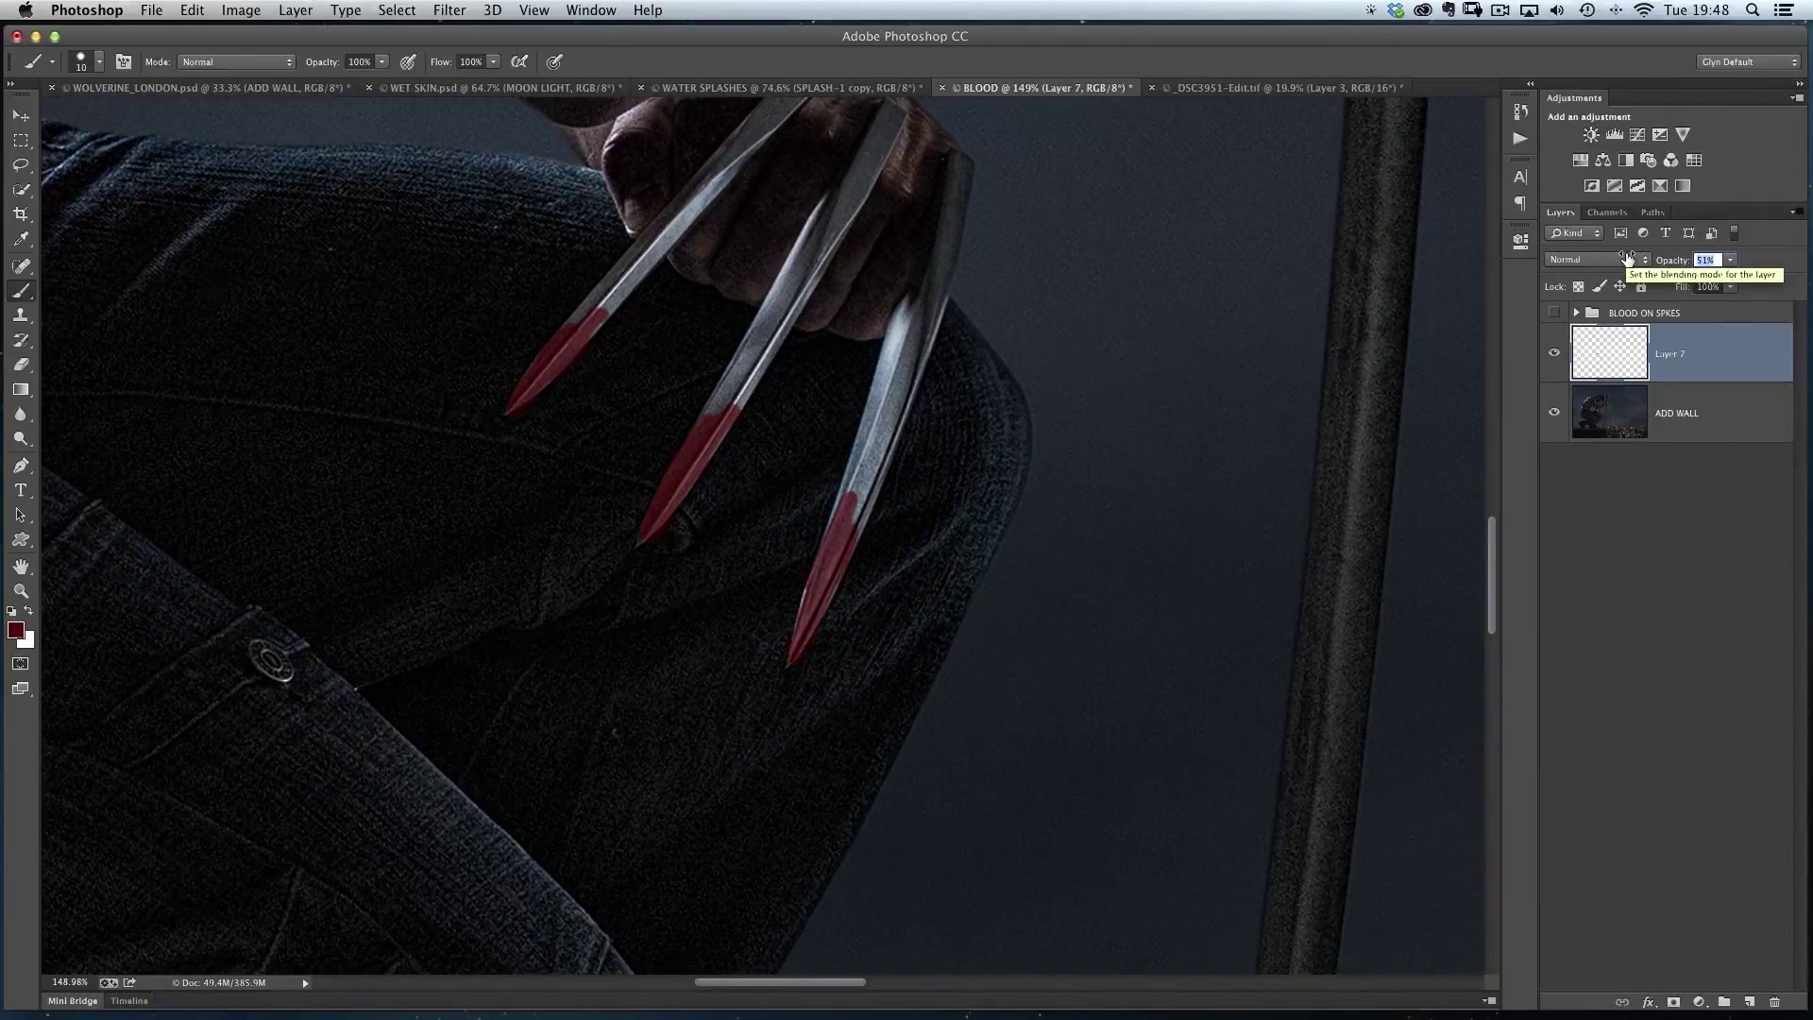
{"action": "type", "text": "99"}
{"action": "key", "text": "Return"}
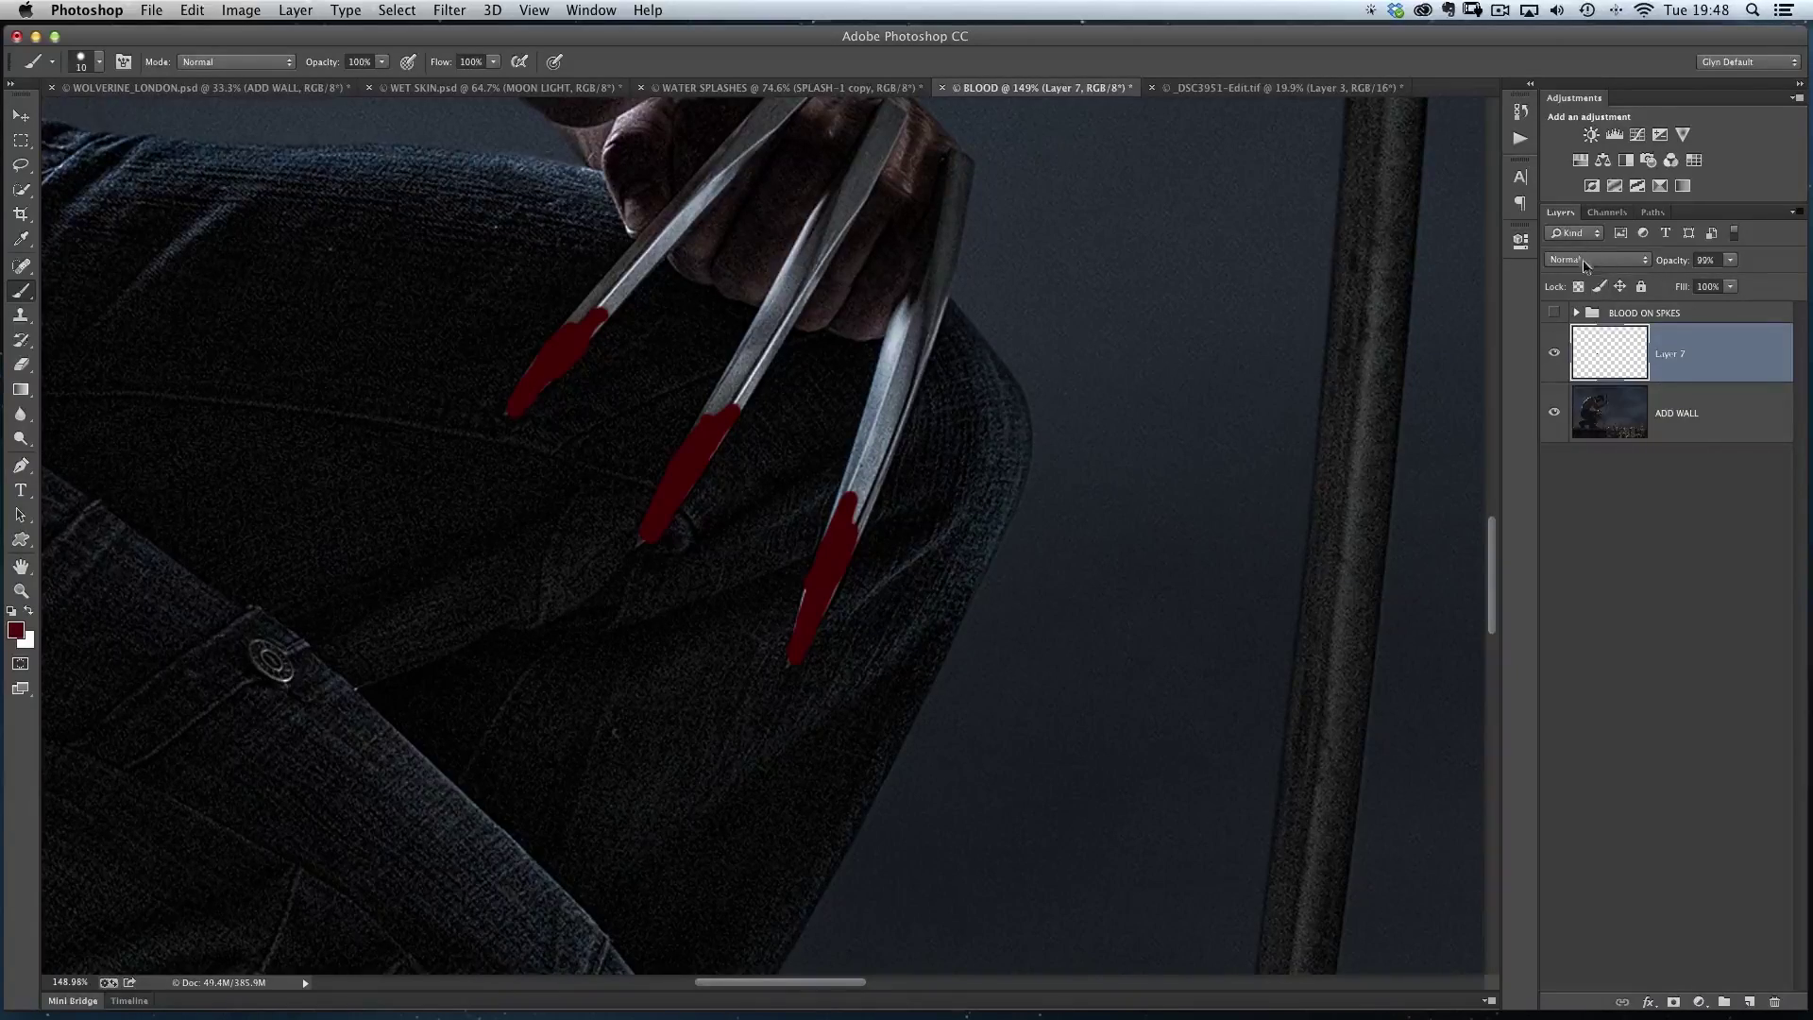
{"action": "left_click", "coordinate": [1597, 261]}
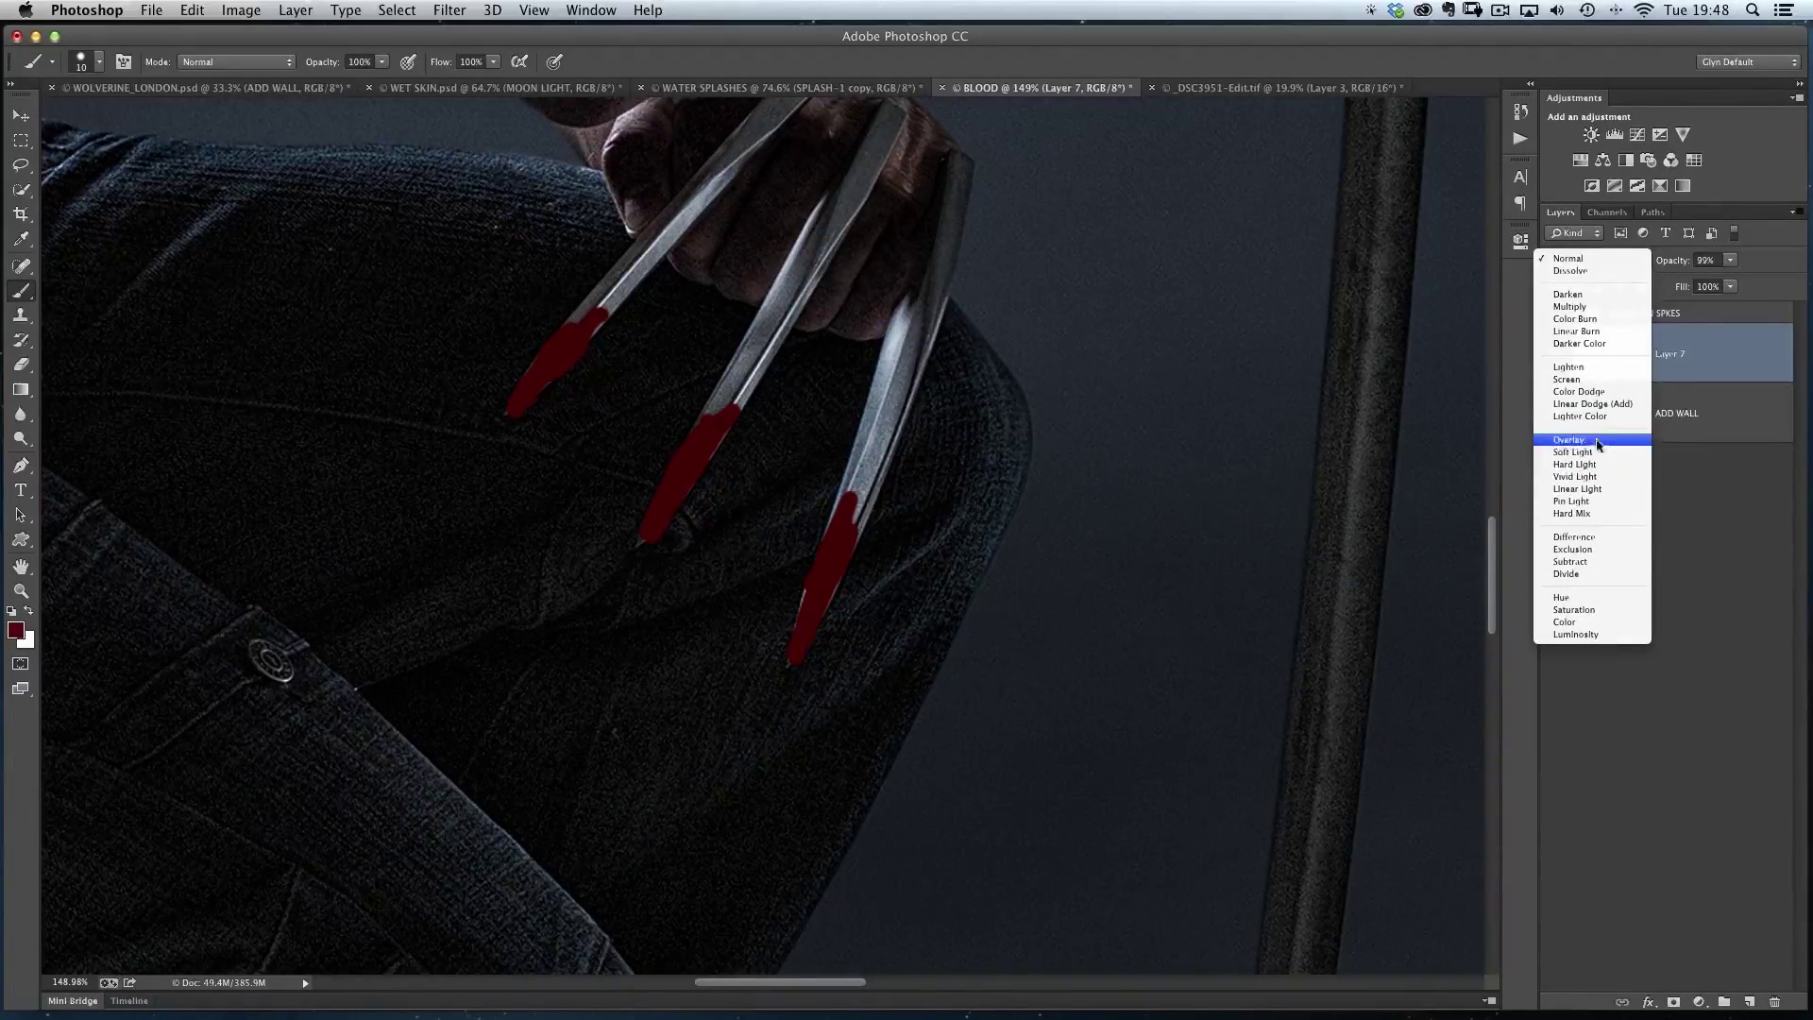
{"action": "left_click", "coordinate": [1591, 444]}
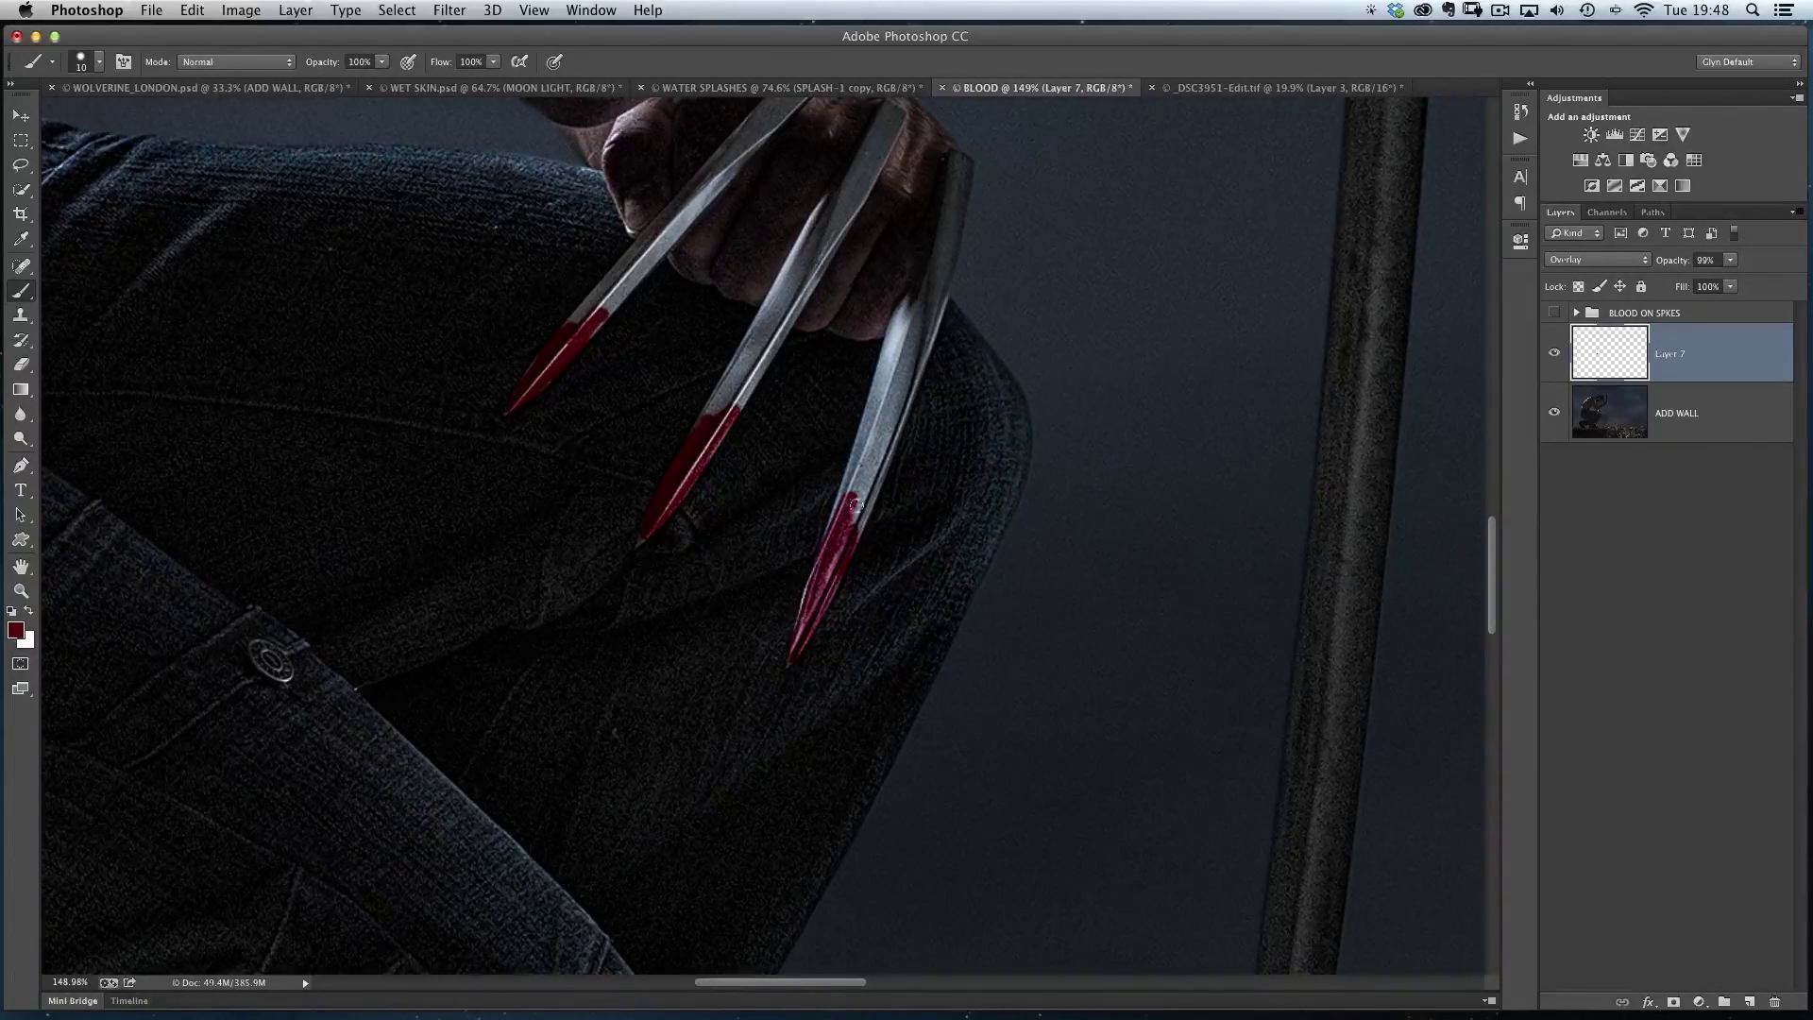
{"action": "scroll", "coordinate": [761, 531], "scroll_direction": "down", "scroll_amount": 5}
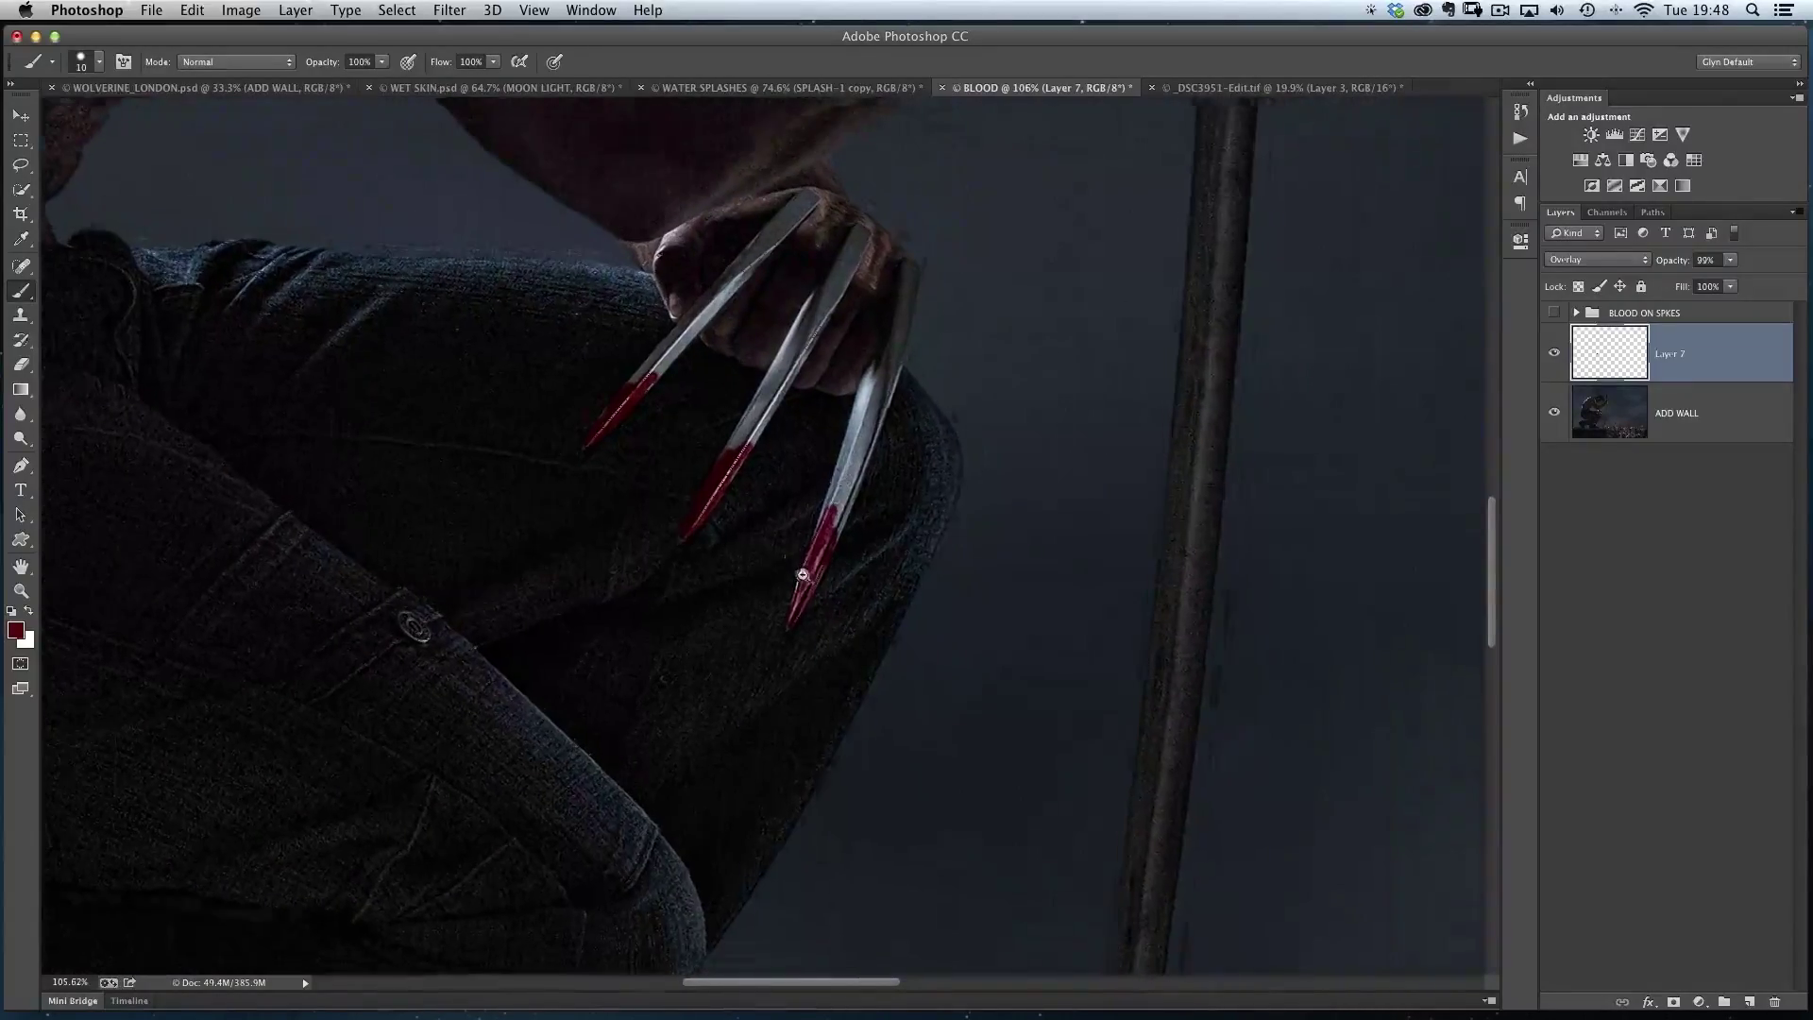
{"action": "scroll", "coordinate": [803, 574], "scroll_direction": "down", "scroll_amount": 2}
{"action": "scroll", "coordinate": [820, 571], "scroll_direction": "up", "scroll_amount": 4}
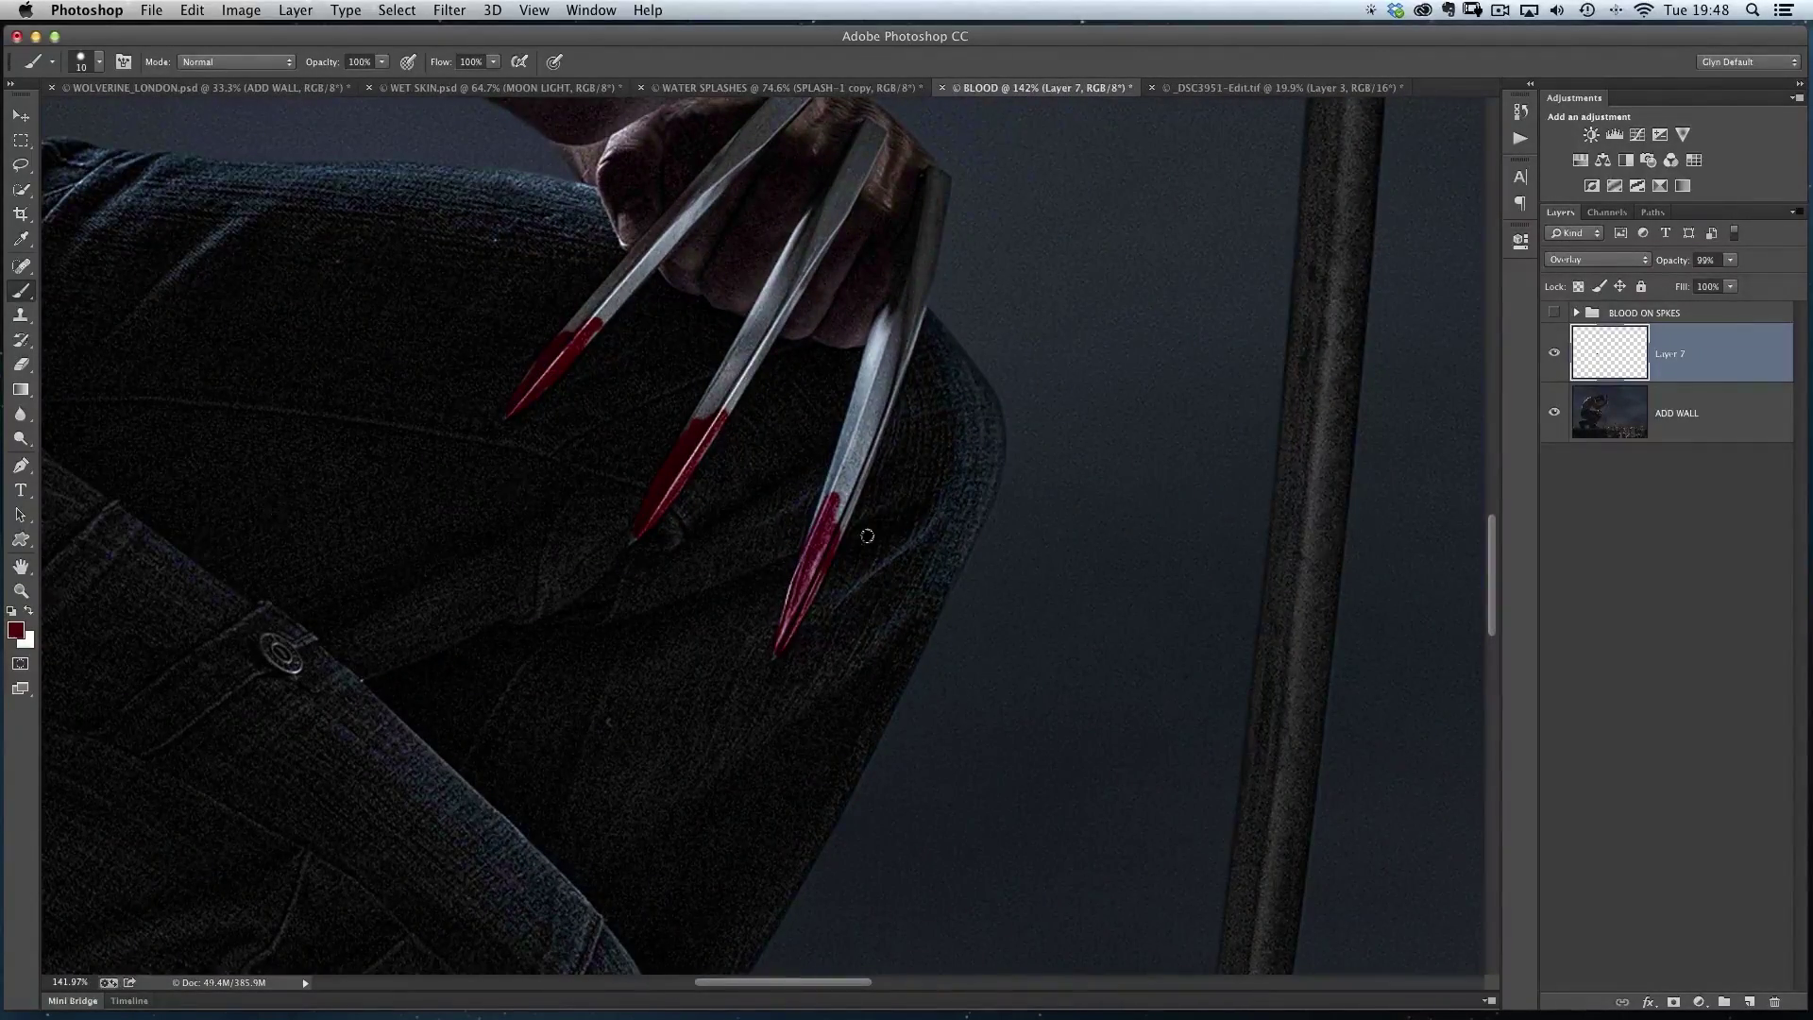
{"action": "left_click", "coordinate": [16, 630]}
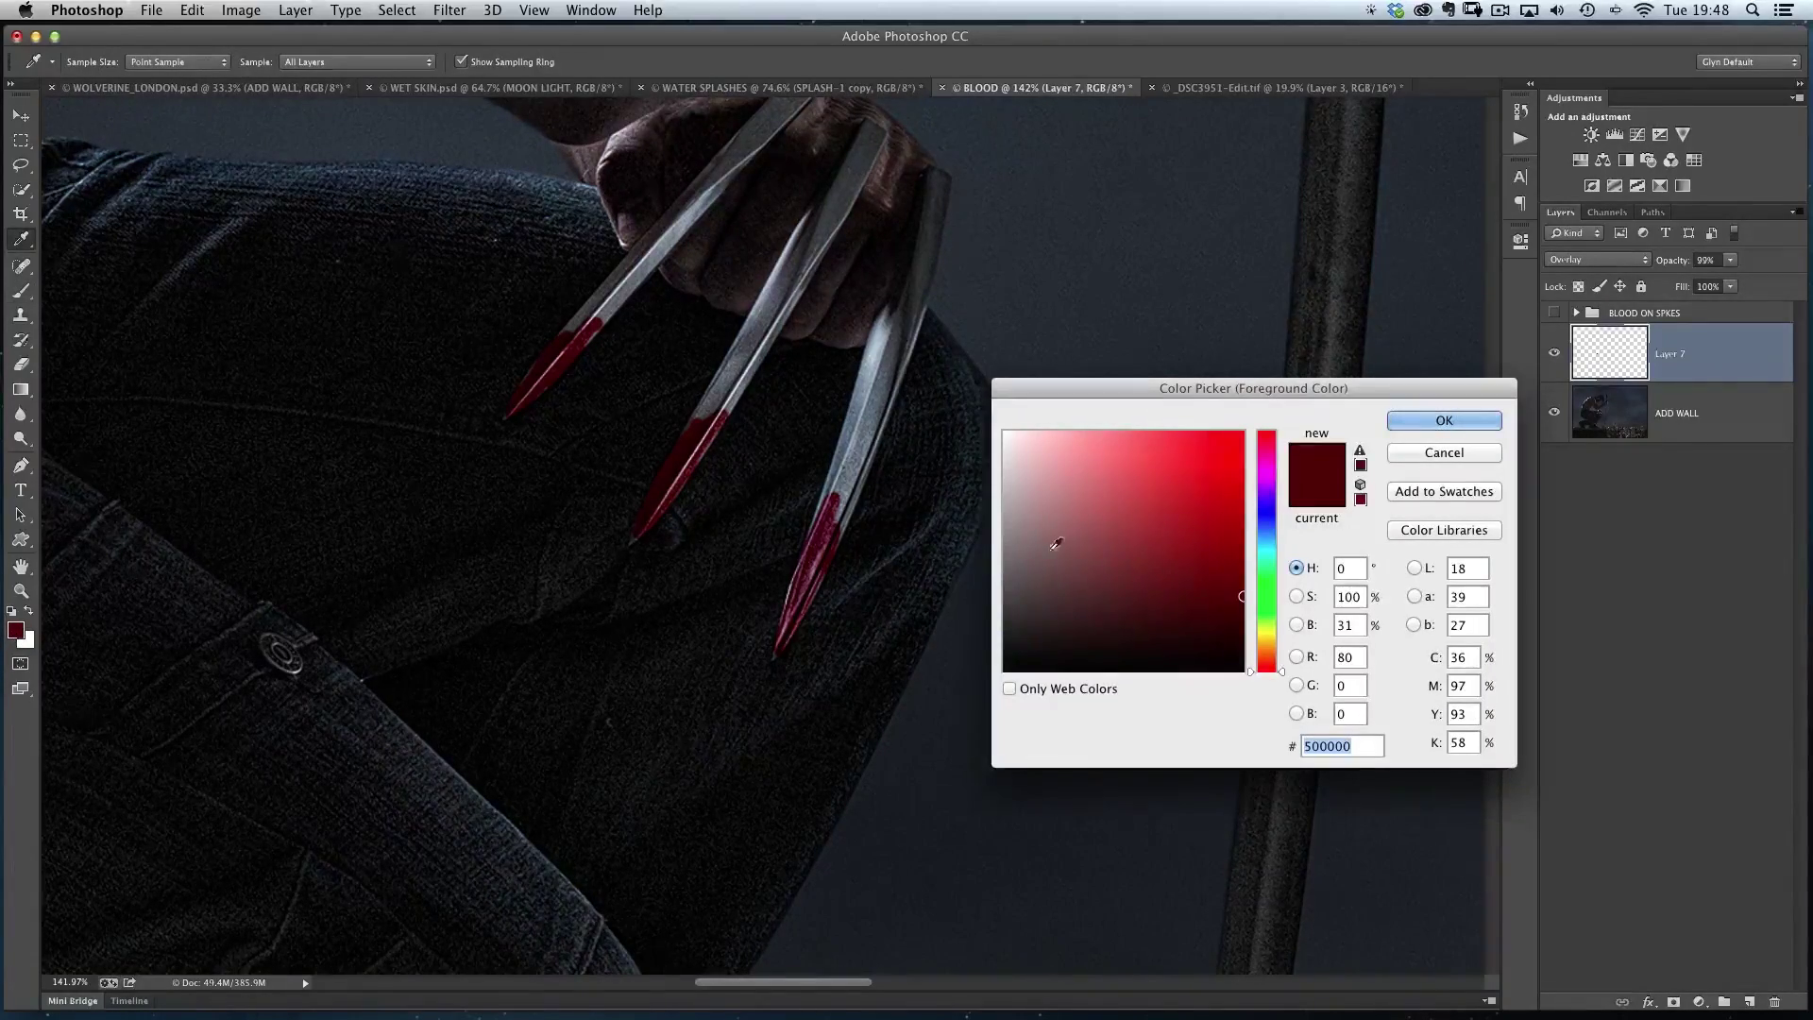
{"action": "left_click", "coordinate": [1459, 455]}
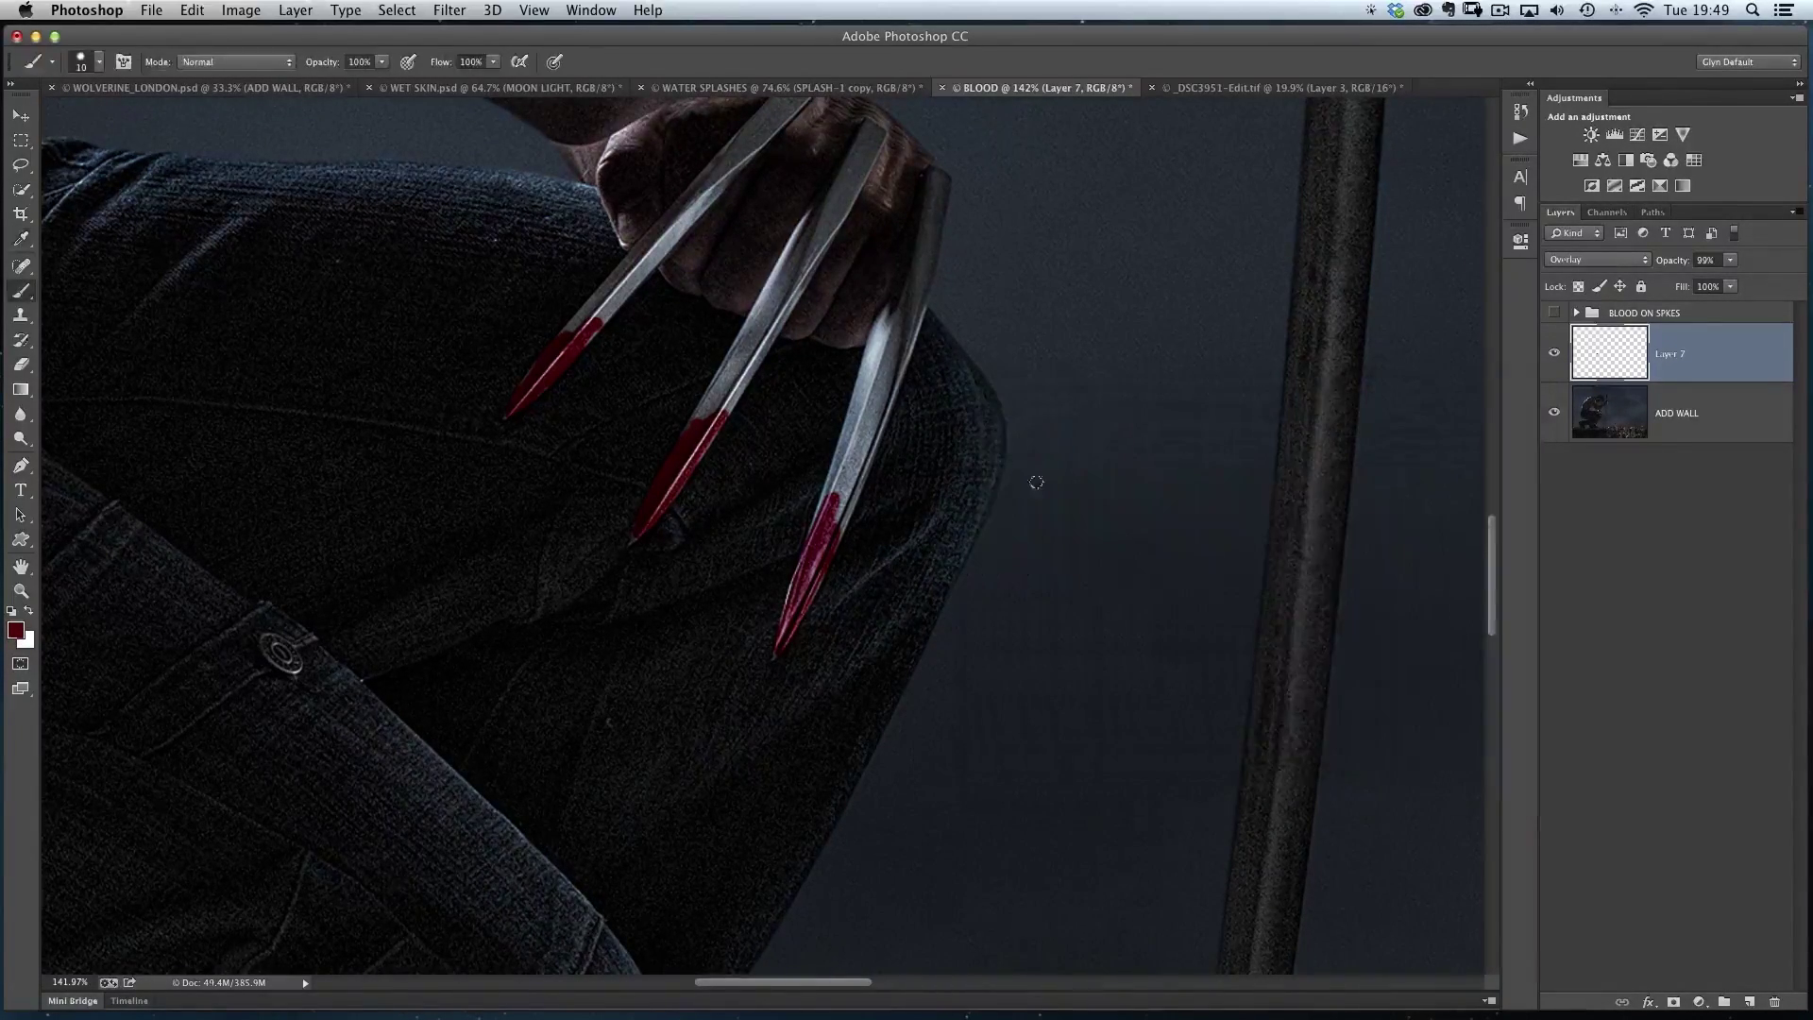
- Darken the painted blood with a Levels adjustment, setting the midtone input to 0.71
{"action": "key", "text": "super+l"}
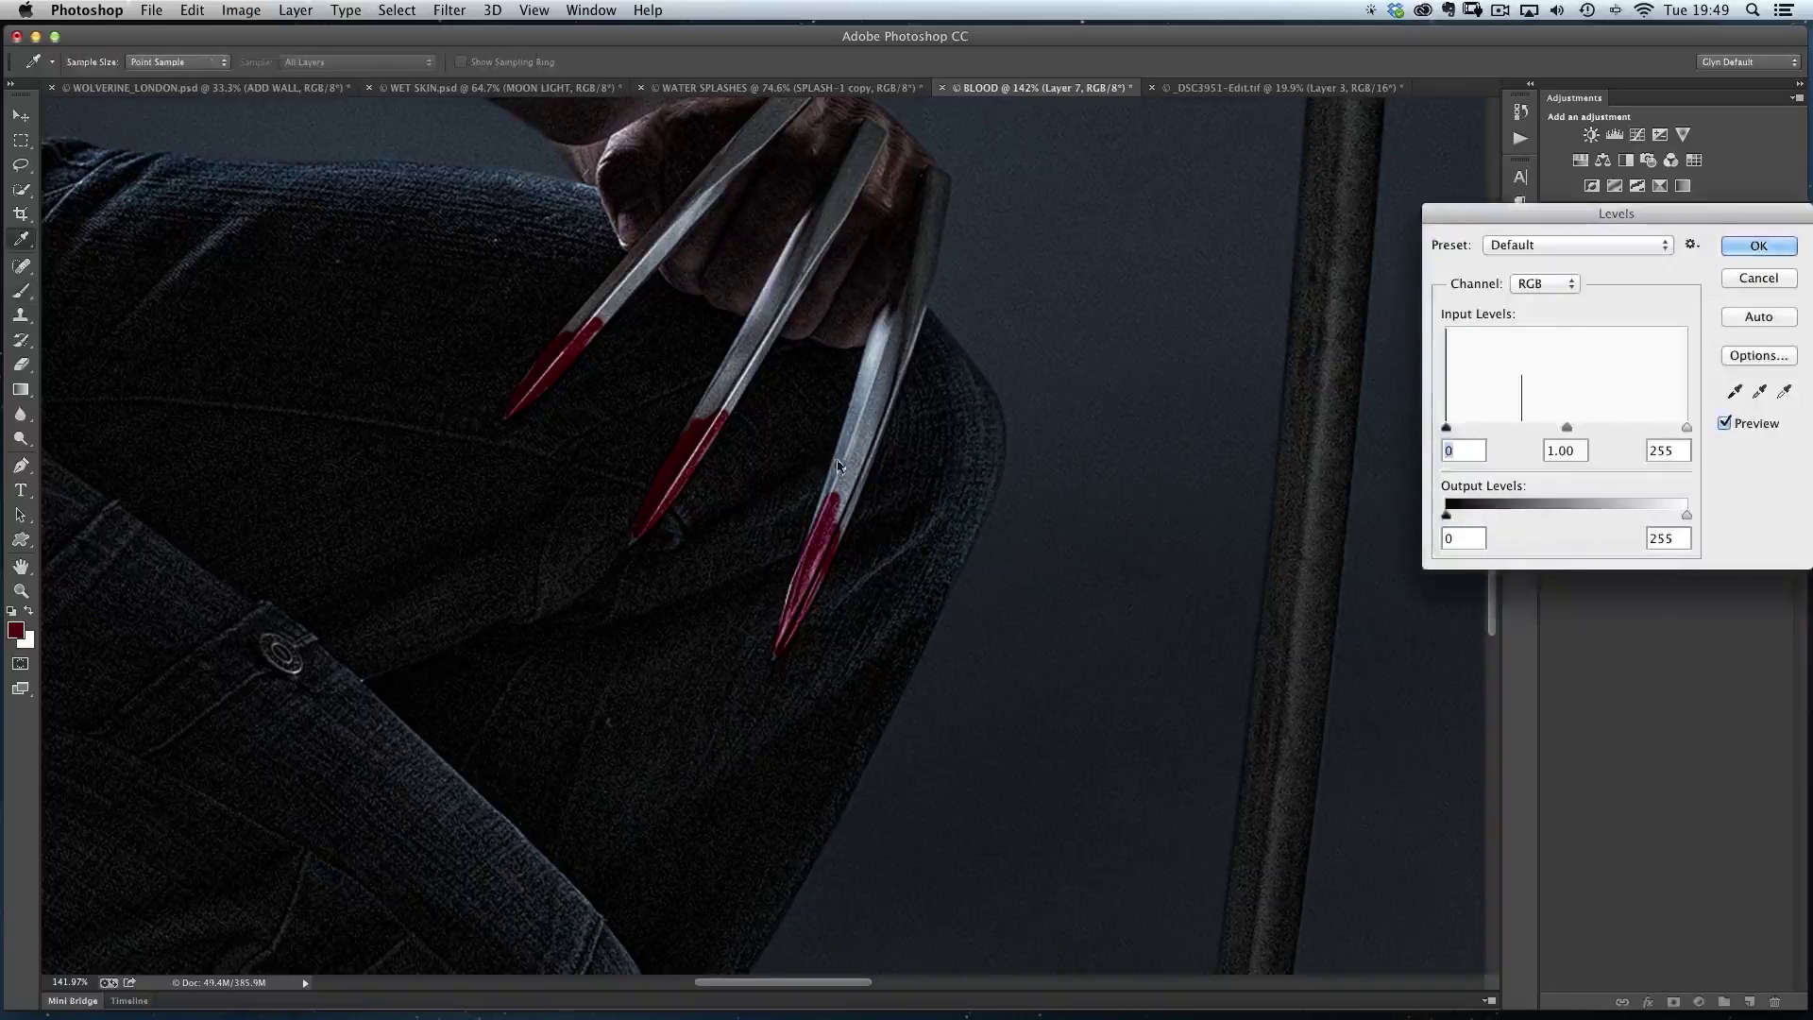
{"action": "left_click_drag", "start_coordinate": [1448, 231], "coordinate": [1012, 174]}
{"action": "left_click_drag", "start_coordinate": [1134, 384], "coordinate": [1158, 385]}
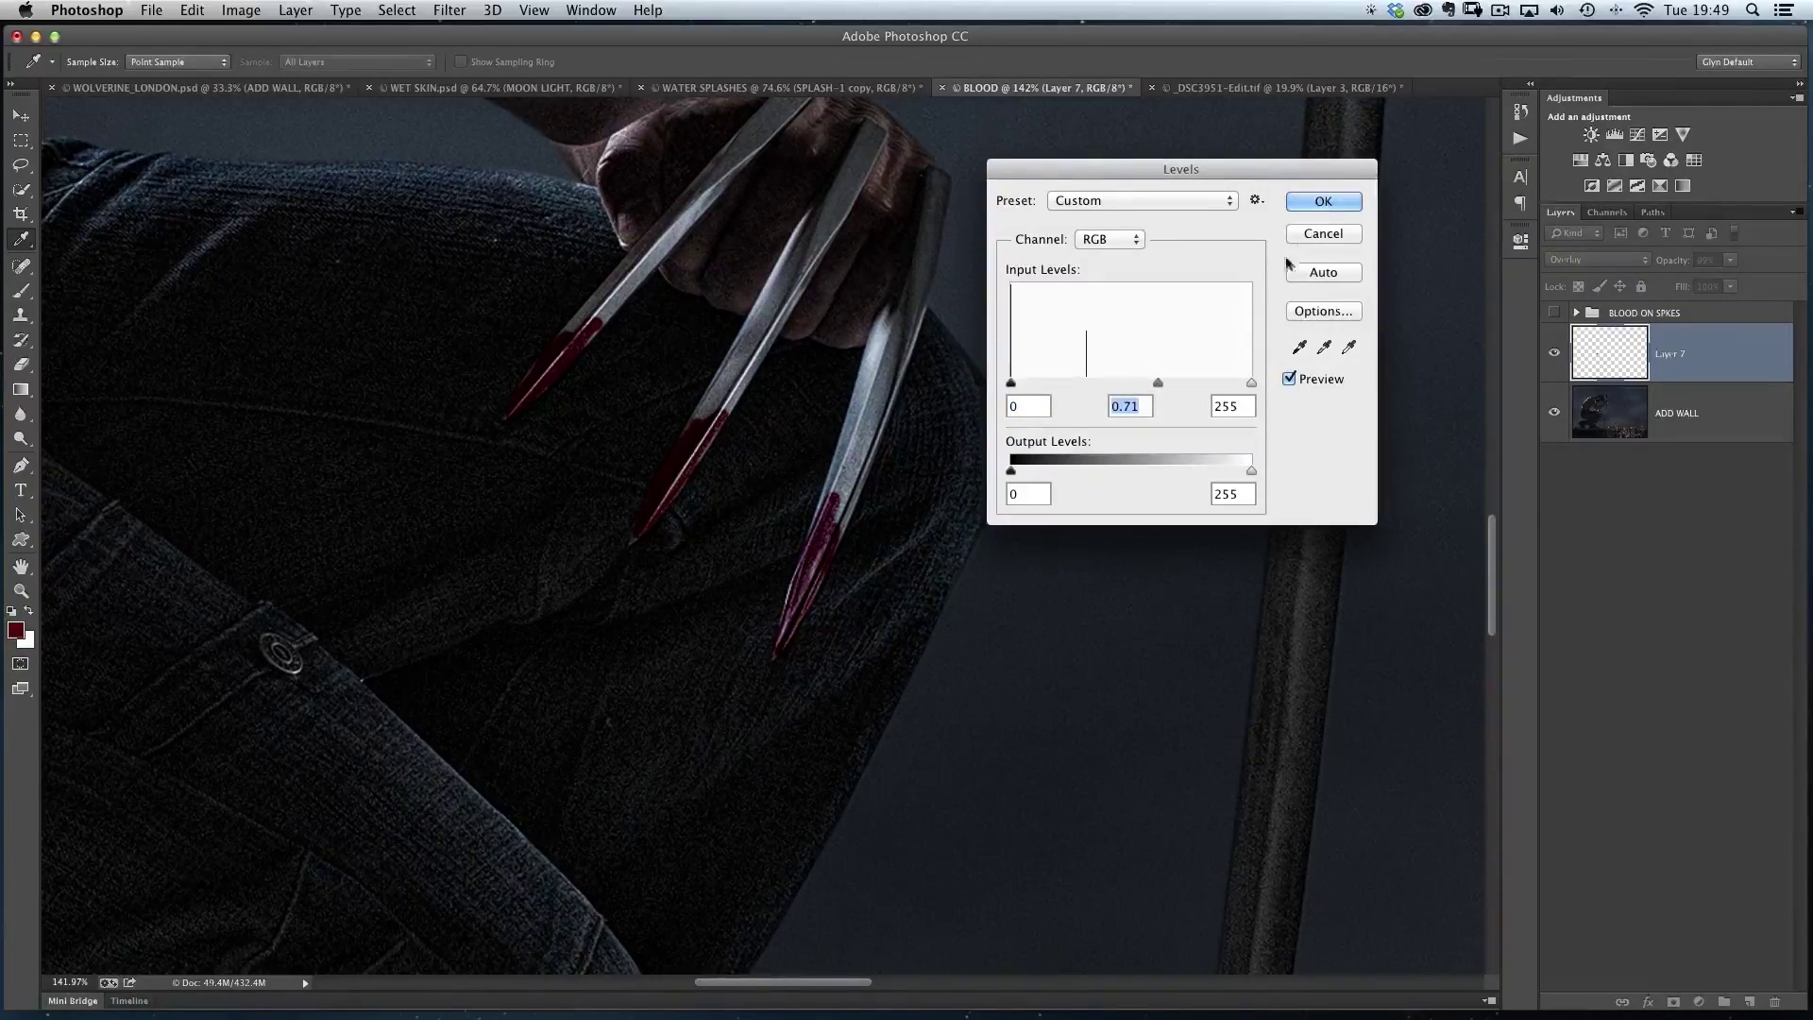
{"action": "left_click", "coordinate": [1322, 201]}
{"action": "key", "text": "b"}
{"action": "scroll", "coordinate": [844, 553], "scroll_direction": "down", "scroll_amount": 10}
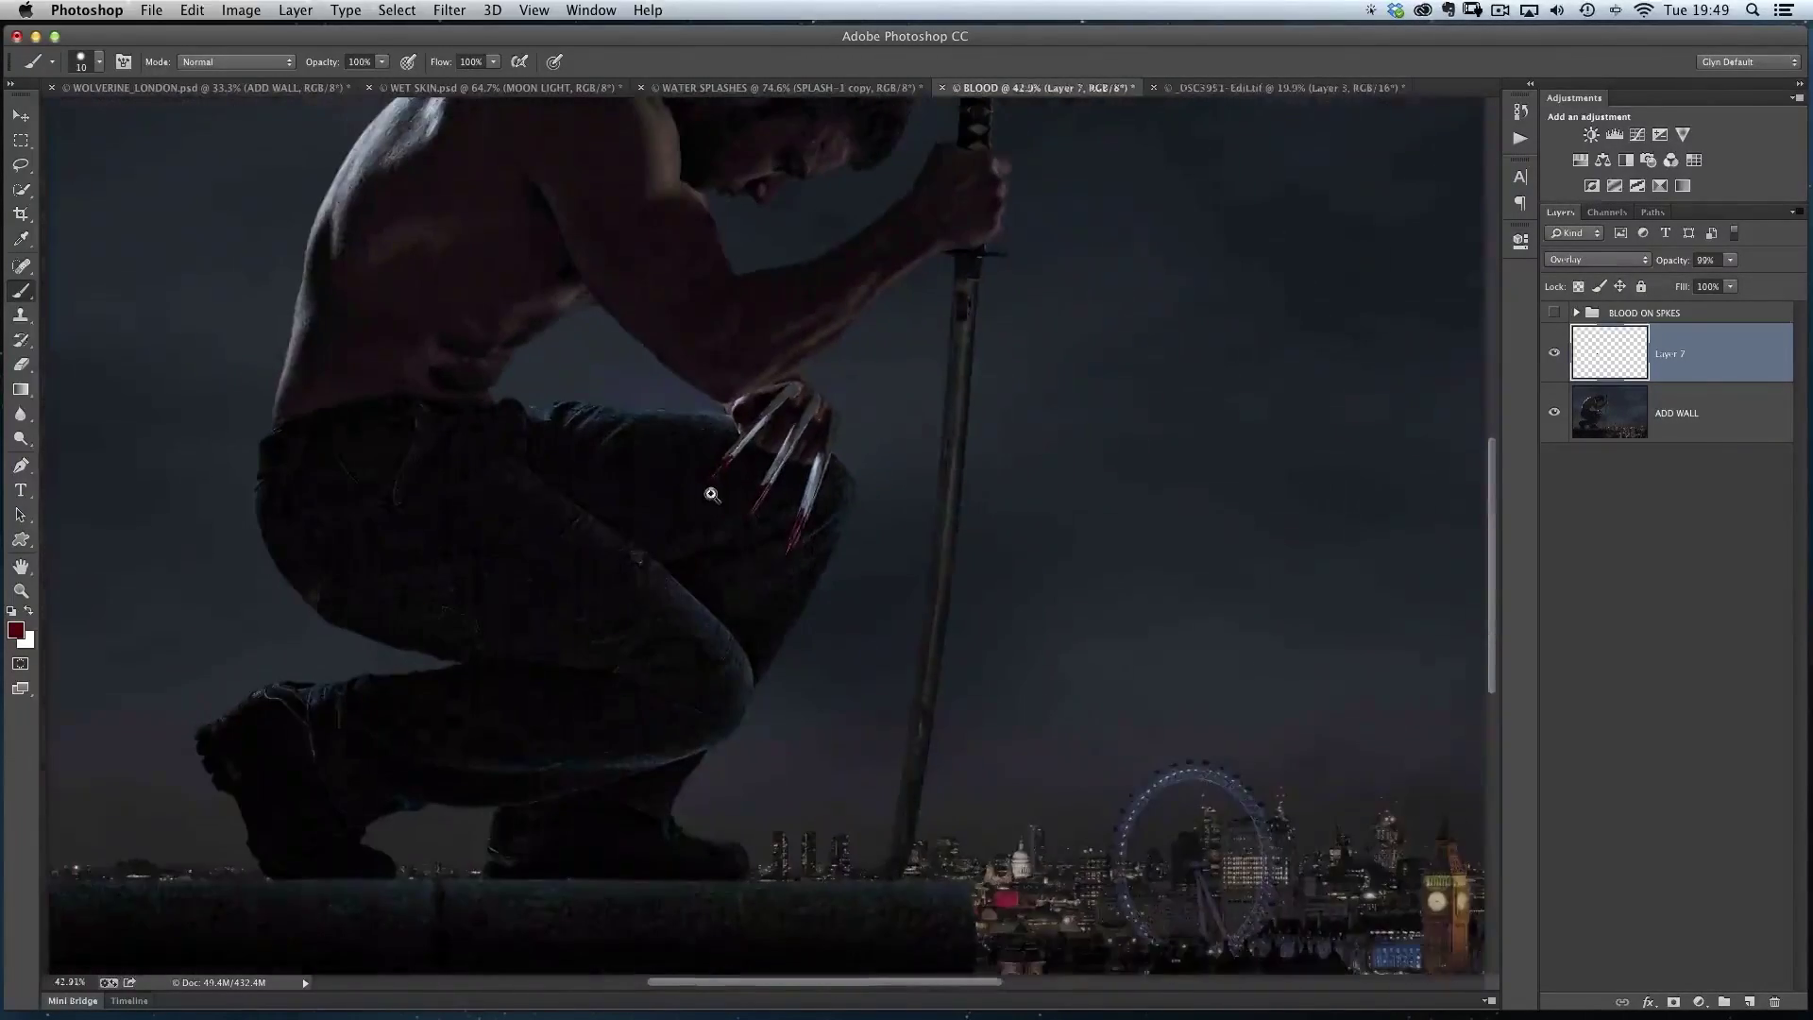
{"action": "scroll", "coordinate": [843, 554], "scroll_direction": "up", "scroll_amount": 2}
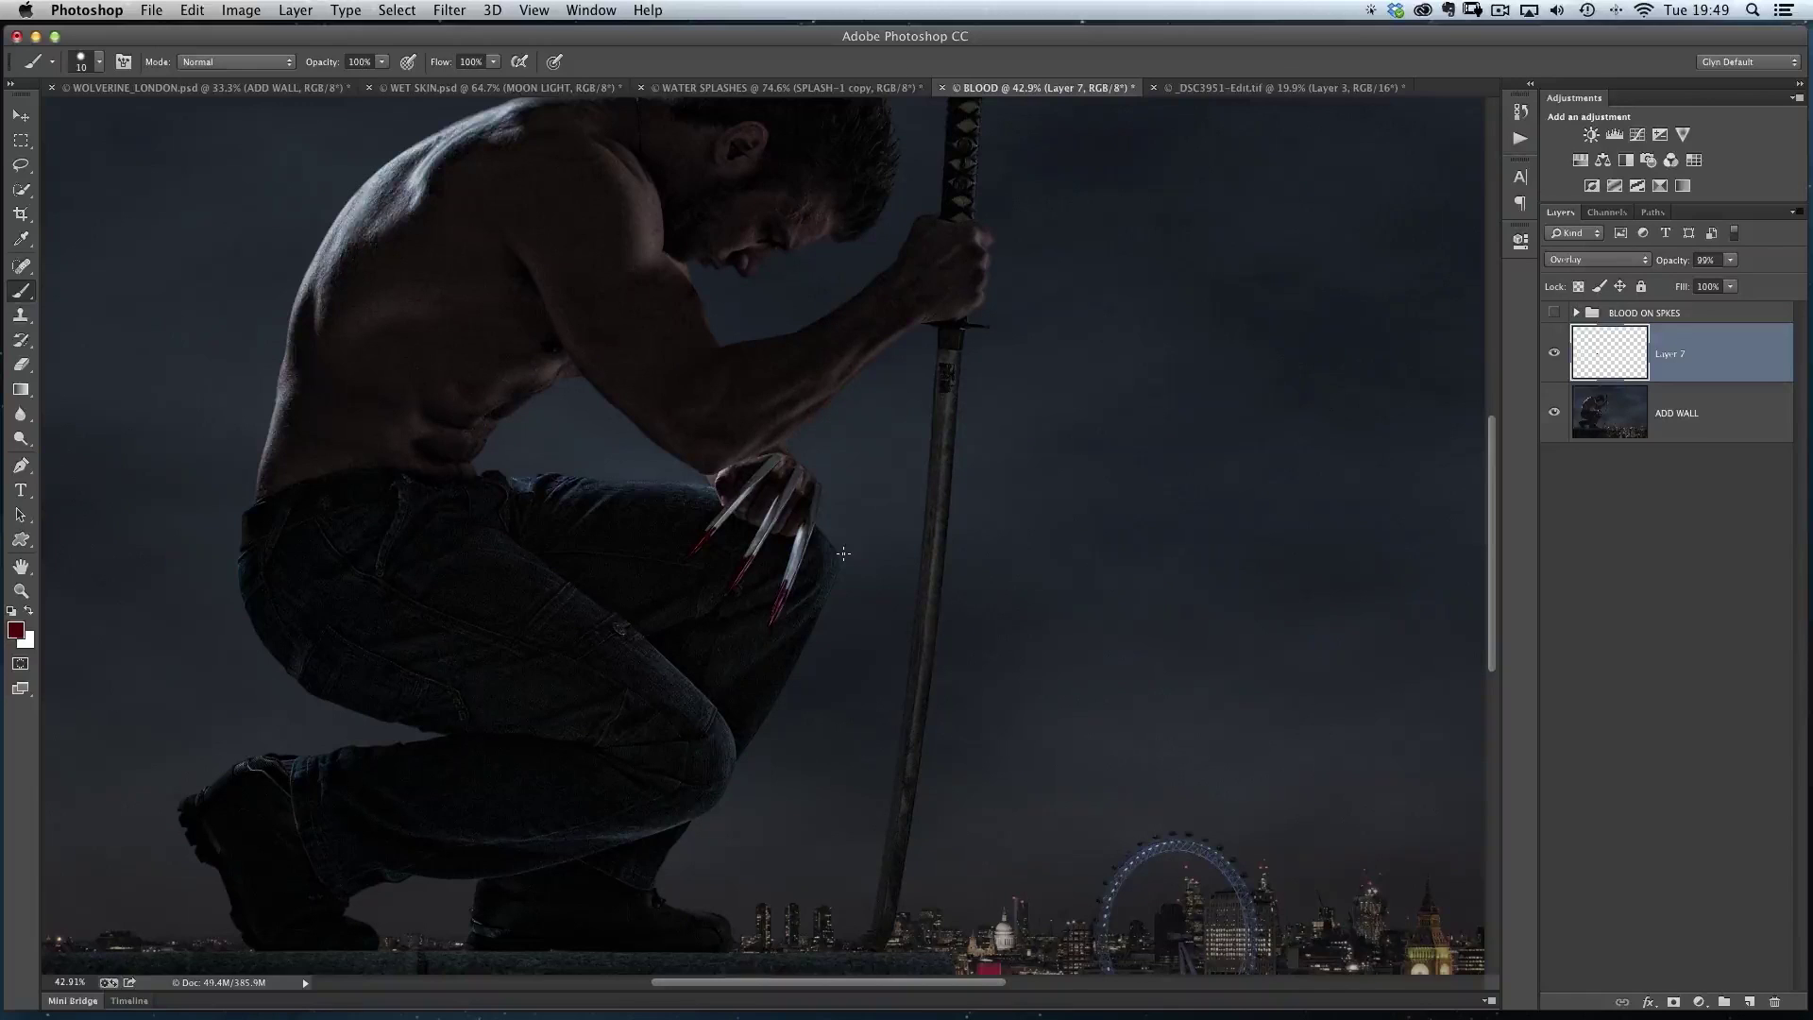